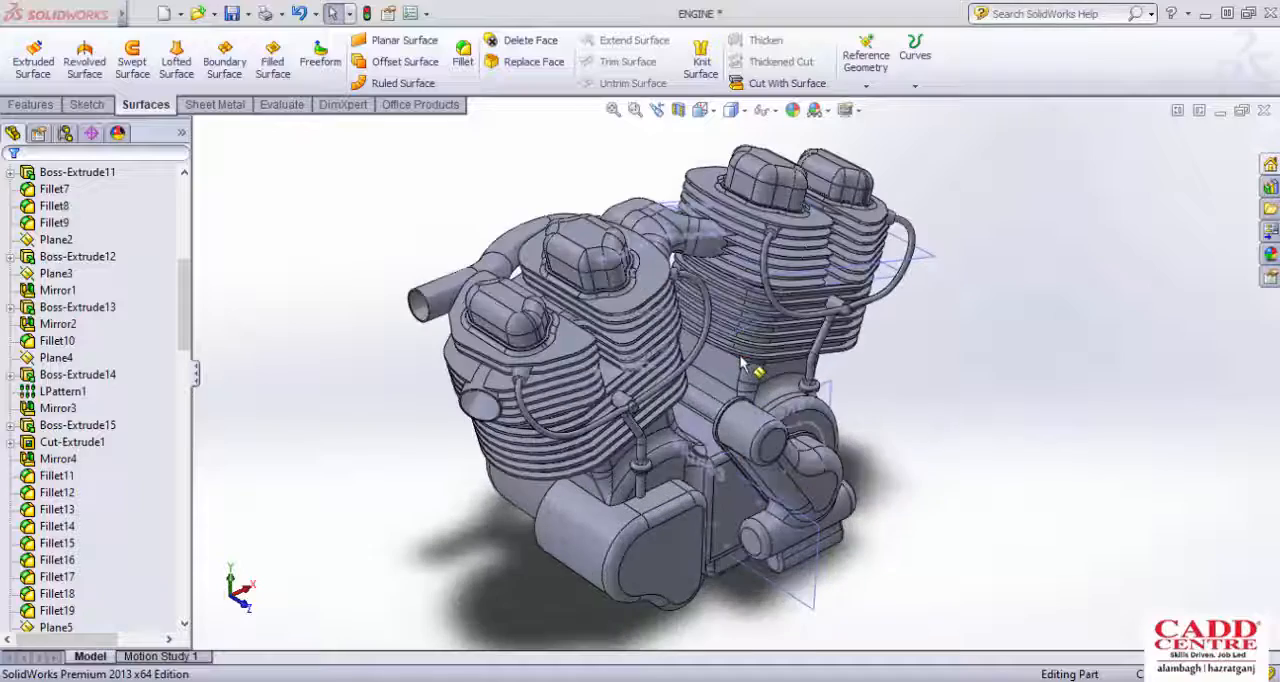
Step: Inspect the complete V-type engine model from an isometric angle, both from afar and close up
scroll(742, 368, up, 1)
middle_drag(737, 366, 750, 300)
click(866, 86)
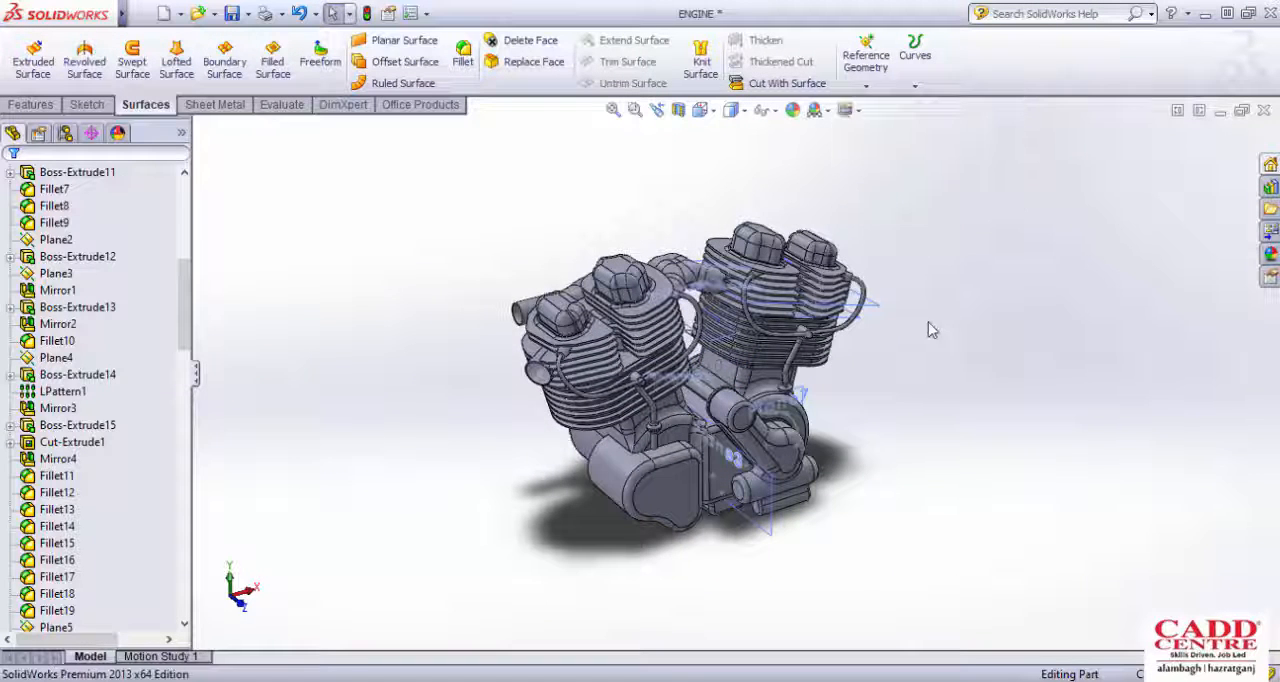
scroll(726, 378, down, 3)
scroll(730, 371, down, 3)
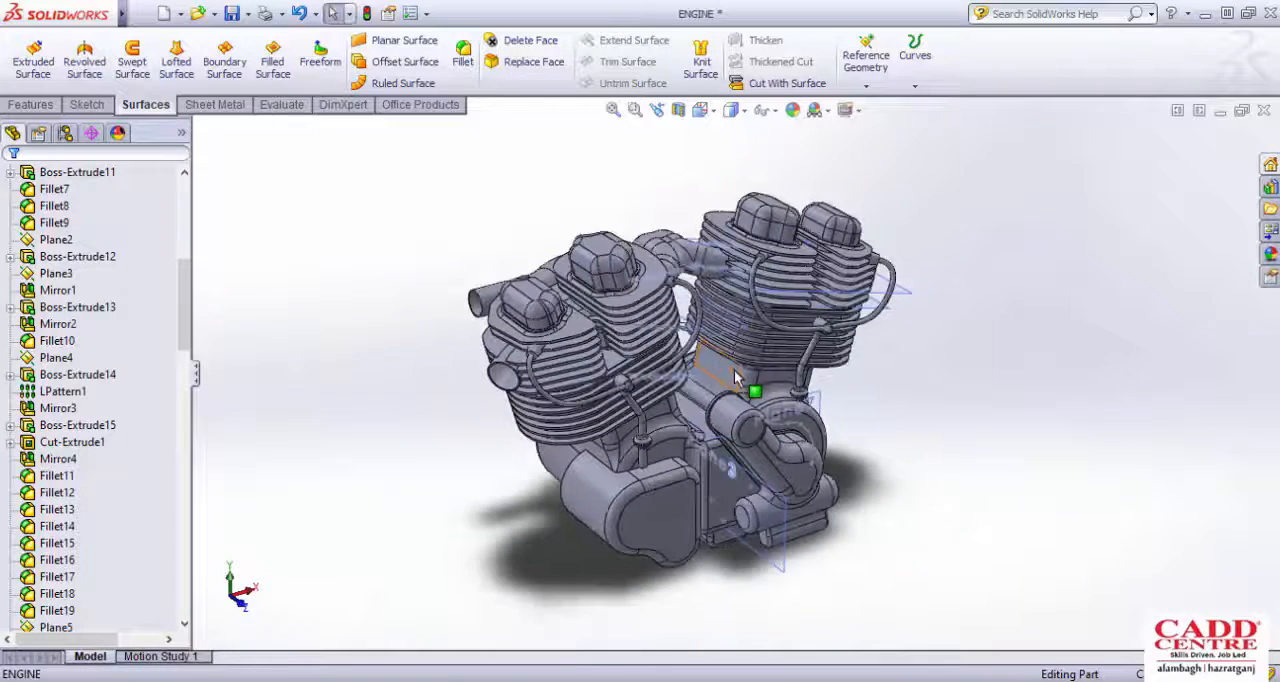
scroll(734, 369, up, 2)
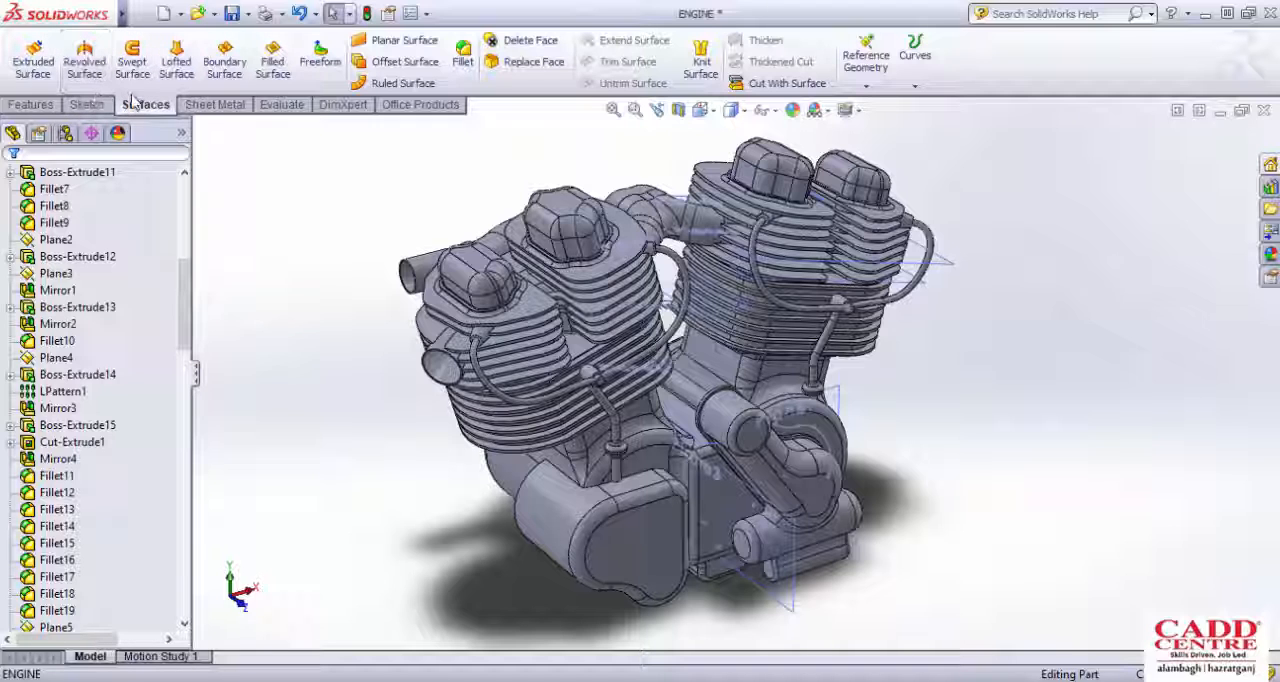
scroll(638, 341, up, 1)
middle_drag(726, 370, 727, 384)
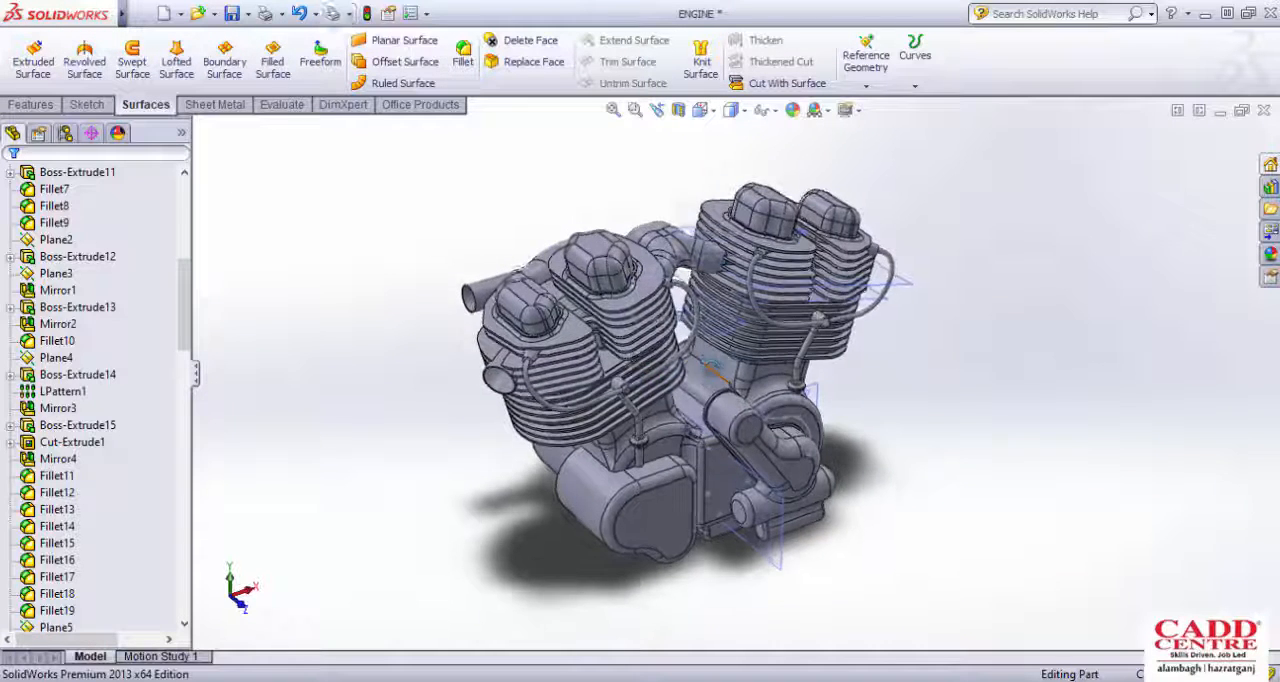
scroll(728, 386, down, 1)
scroll(726, 370, down, 1)
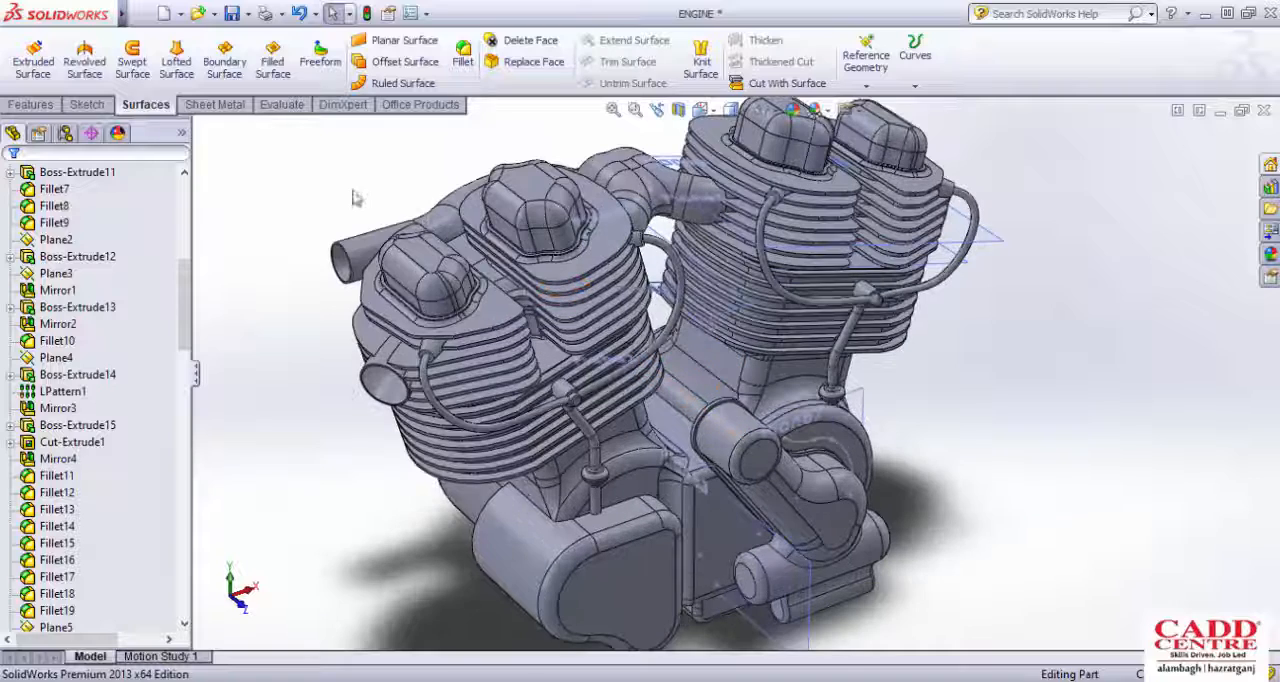
Step: Bring up the solid feature commands and examine the finned cylinders and the cylindrical housing between them
click(32, 105)
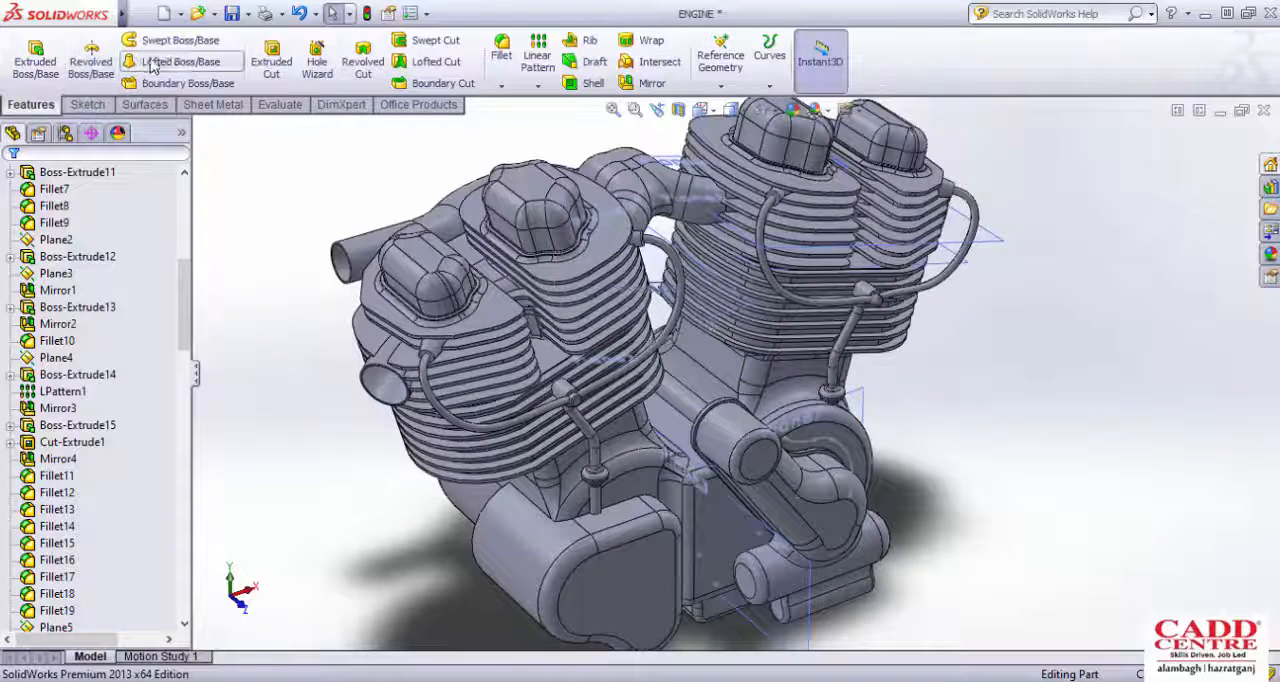
scroll(584, 386, up, 1)
scroll(745, 430, down, 1)
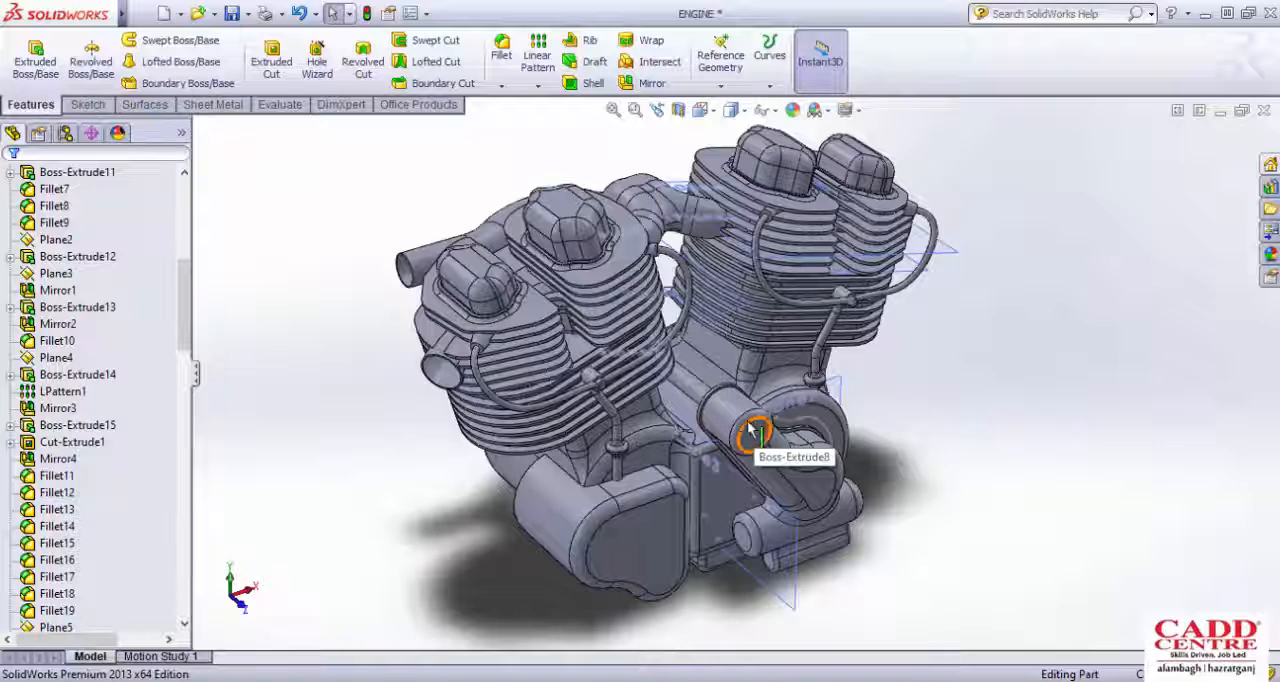
scroll(748, 430, up, 1)
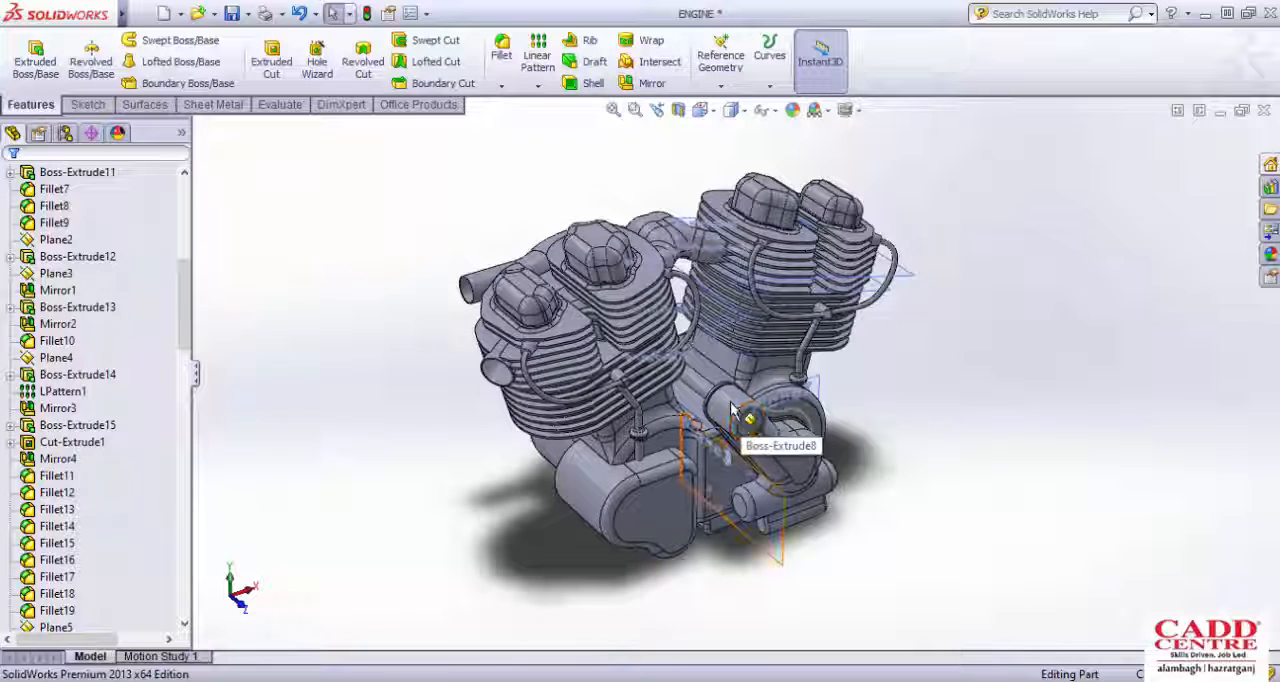
scroll(735, 410, down, 1)
scroll(762, 432, down, 1)
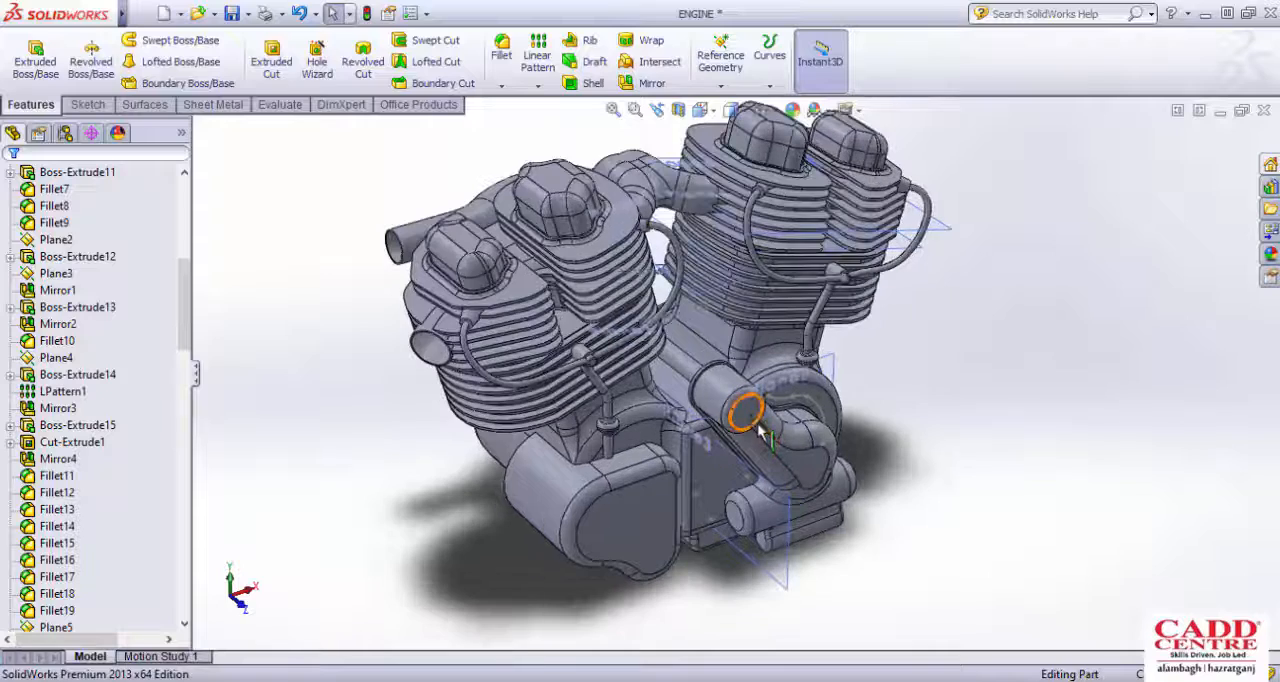
scroll(730, 453, up, 1)
scroll(766, 464, down, 1)
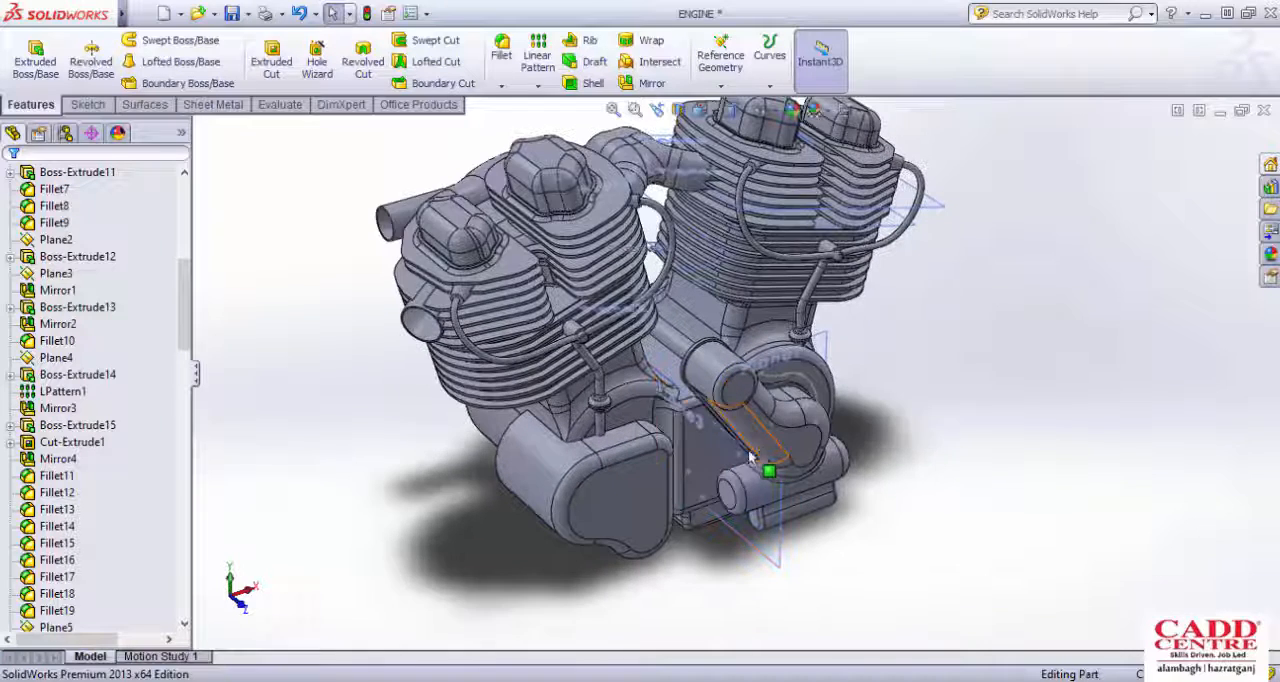
scroll(735, 450, up, 1)
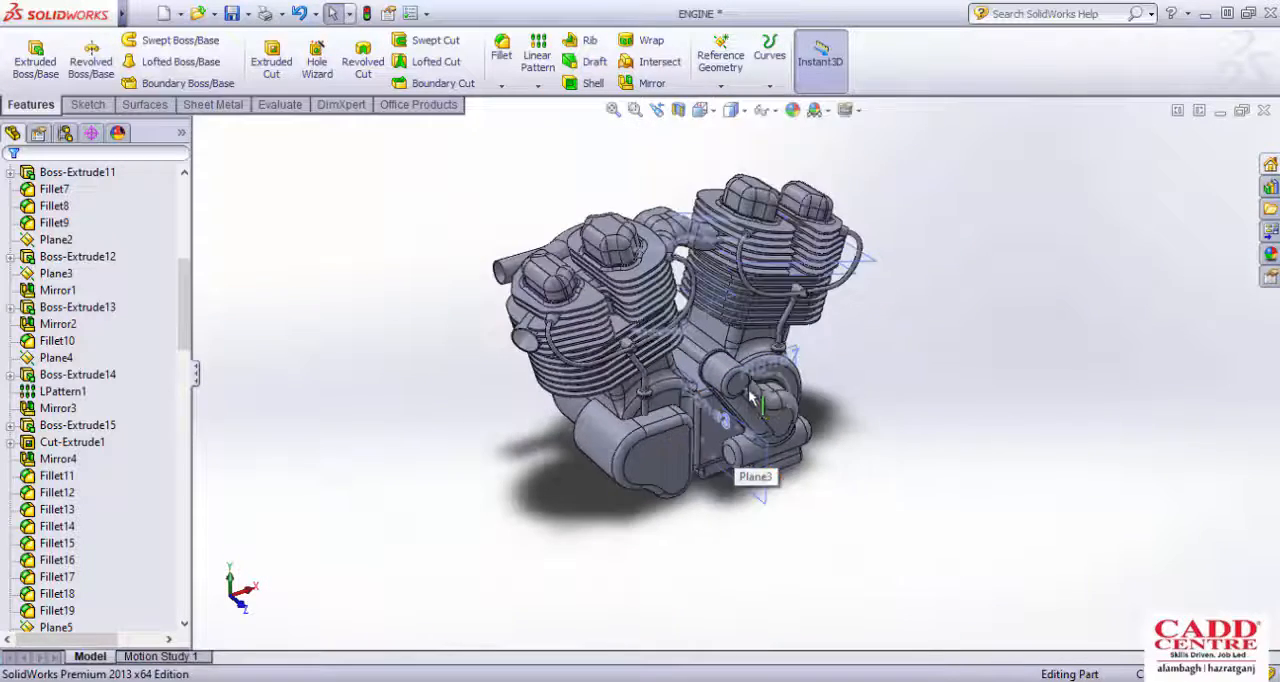
scroll(730, 444, down, 1)
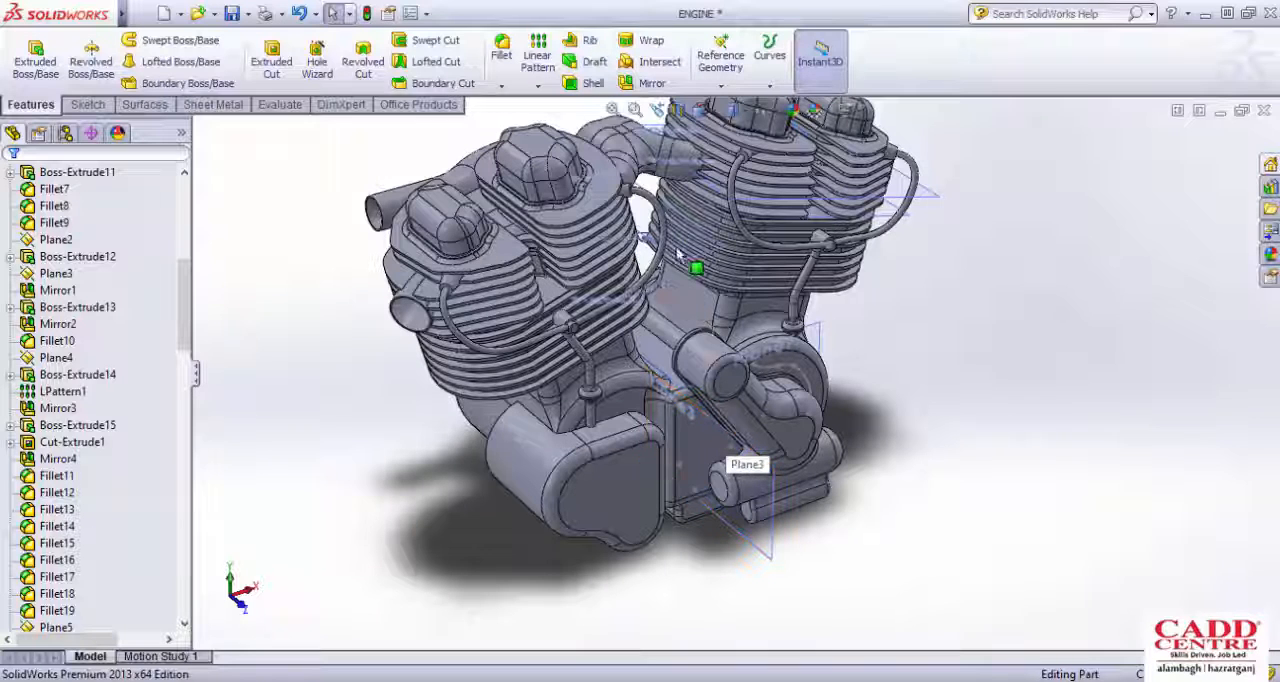
scroll(730, 380, up, 2)
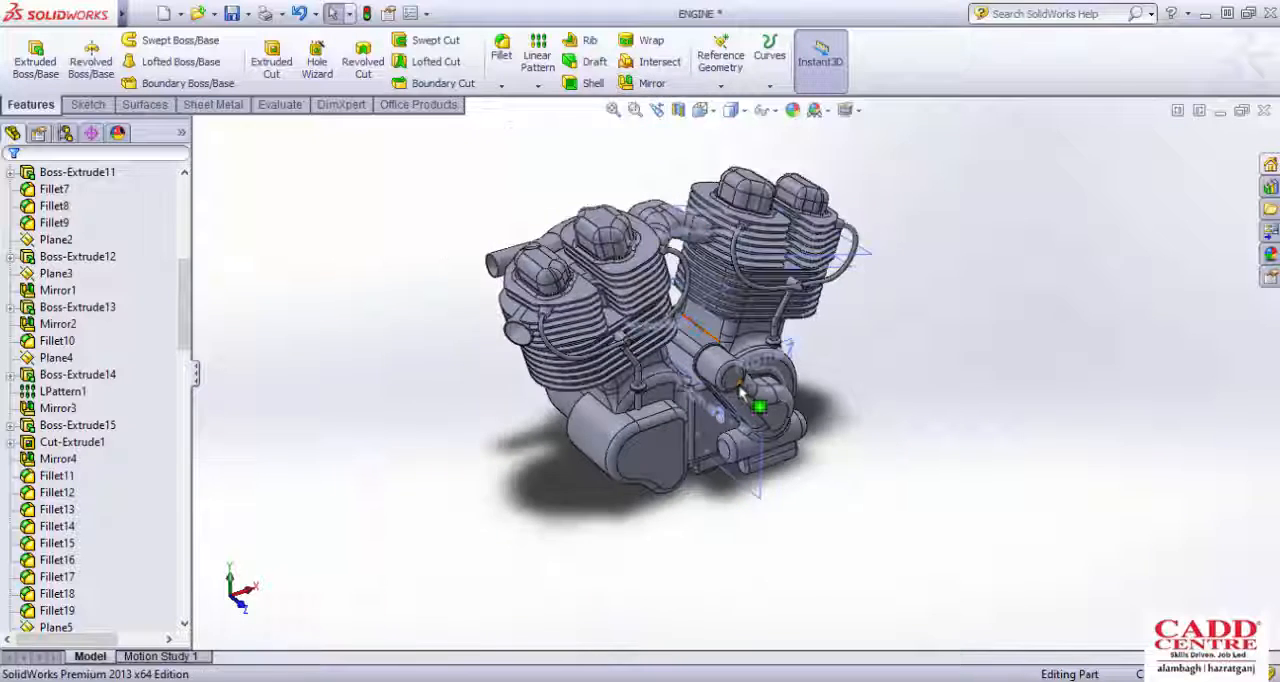
Step: Examine the crankcase and the cylinder bases from a more frontal angle
scroll(740, 390, down, 3)
middle_drag(740, 378, 680, 334)
scroll(730, 350, up, 1)
scroll(680, 334, up, 2)
scroll(684, 290, down, 2)
middle_drag(685, 255, 731, 377)
scroll(893, 405, down, 3)
scroll(893, 405, up, 3)
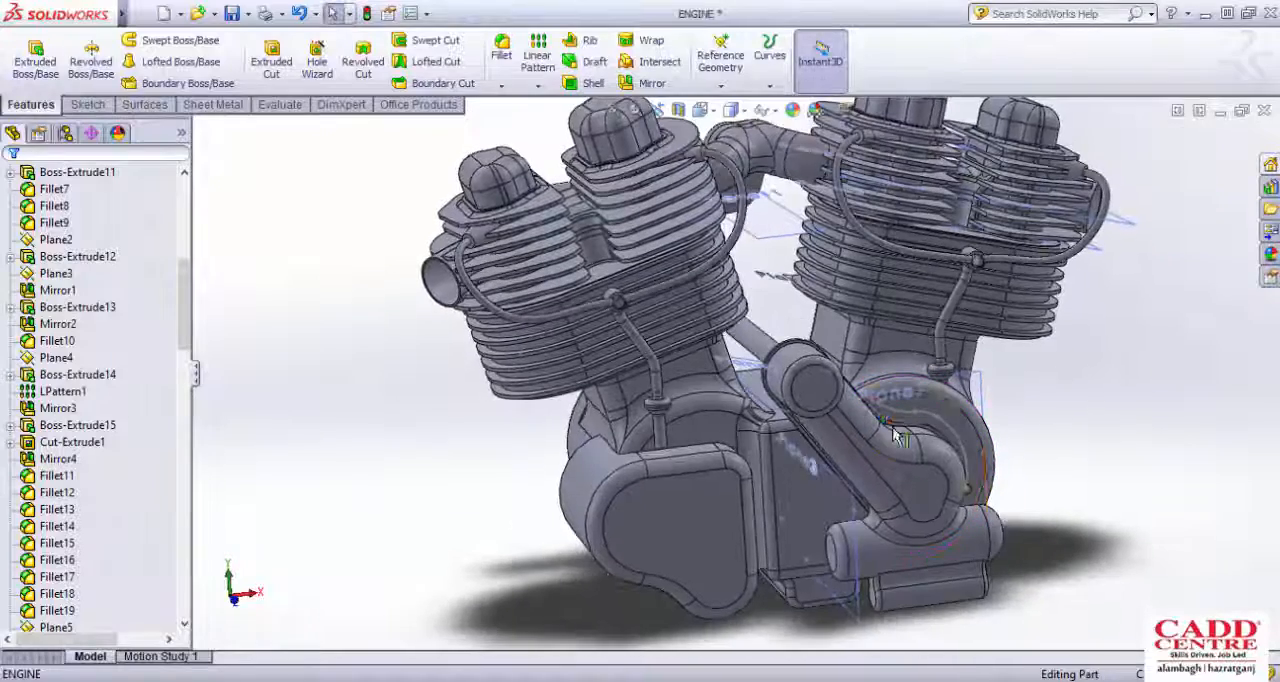
scroll(893, 483, down, 3)
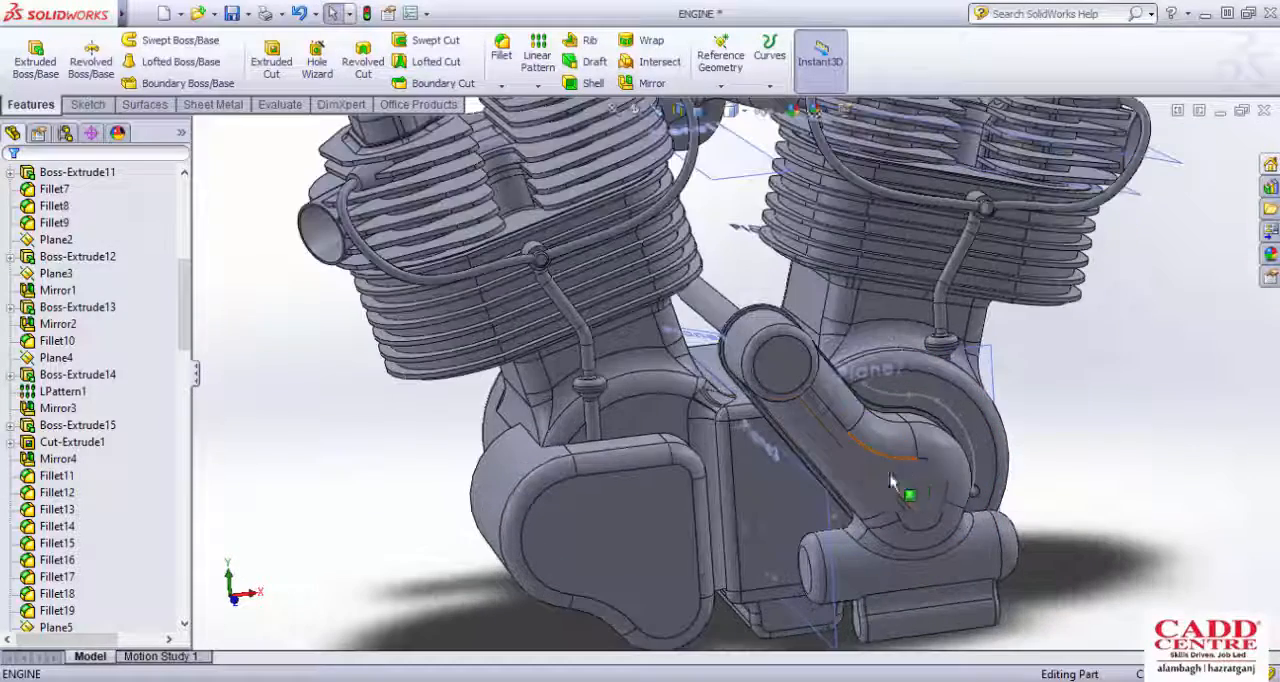
Step: Select Plane3 beside the crankcase and review the engine around it from the front
click(810, 483)
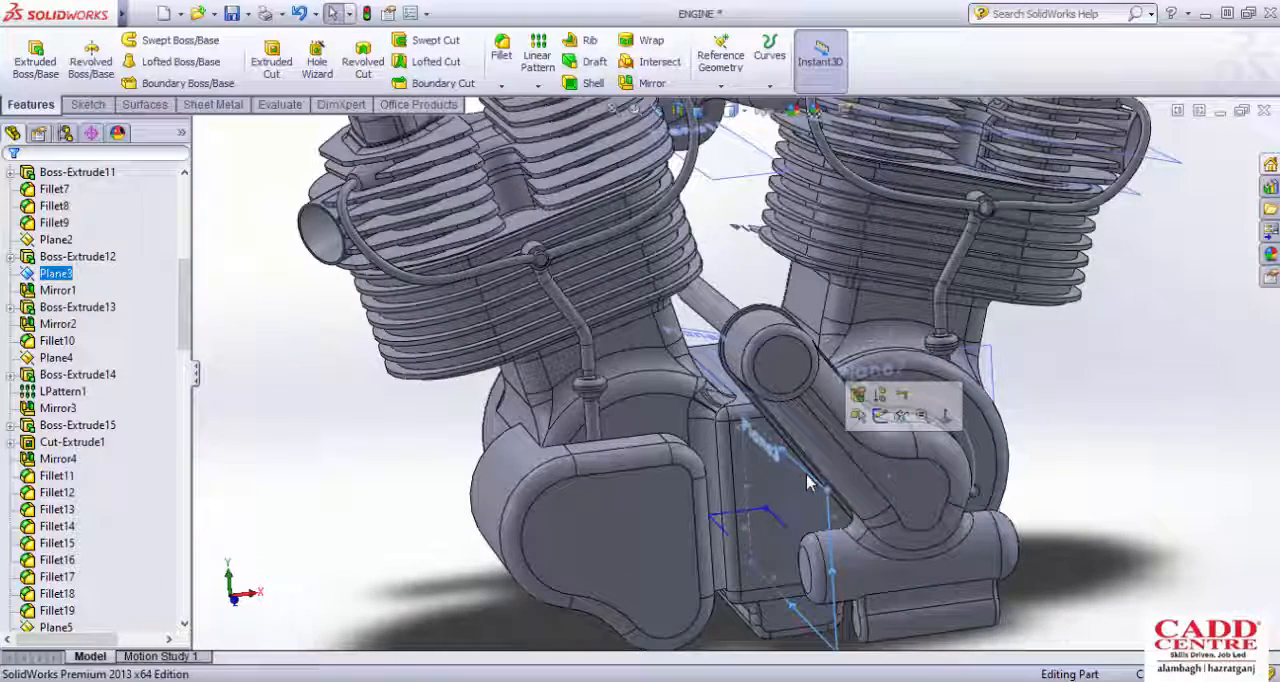
scroll(805, 478, up, 3)
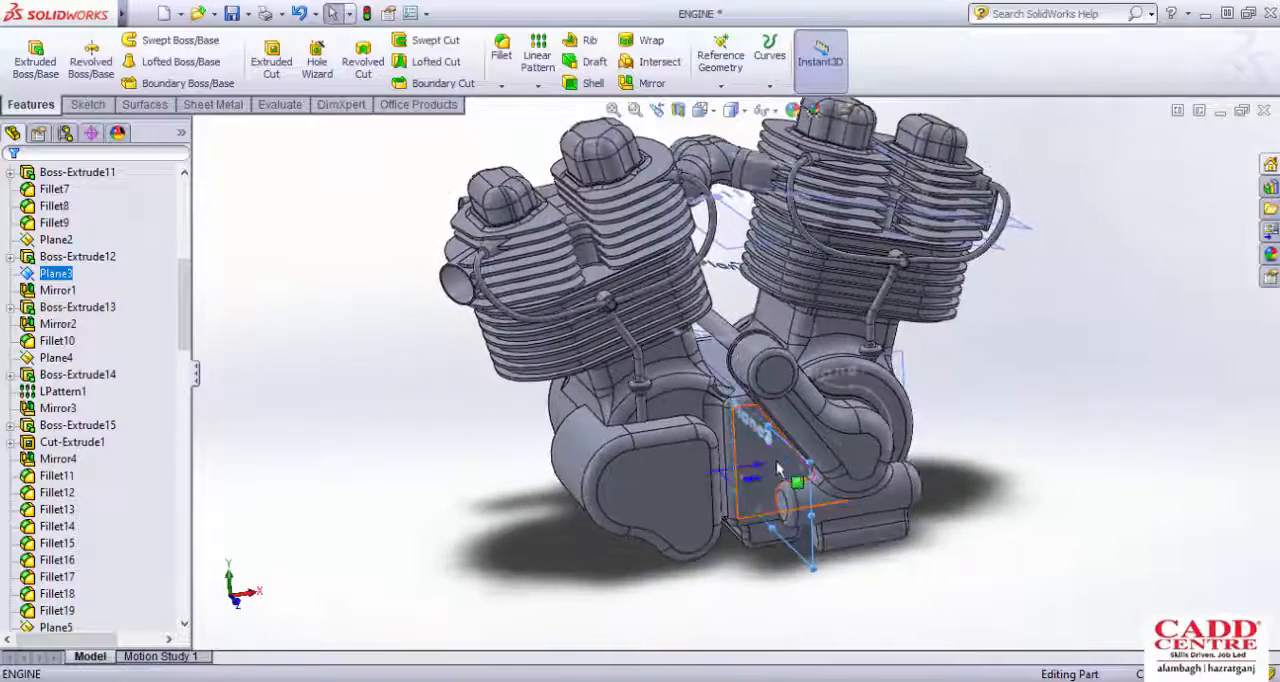
scroll(782, 460, down, 2)
scroll(792, 450, up, 3)
middle_drag(869, 213, 842, 253)
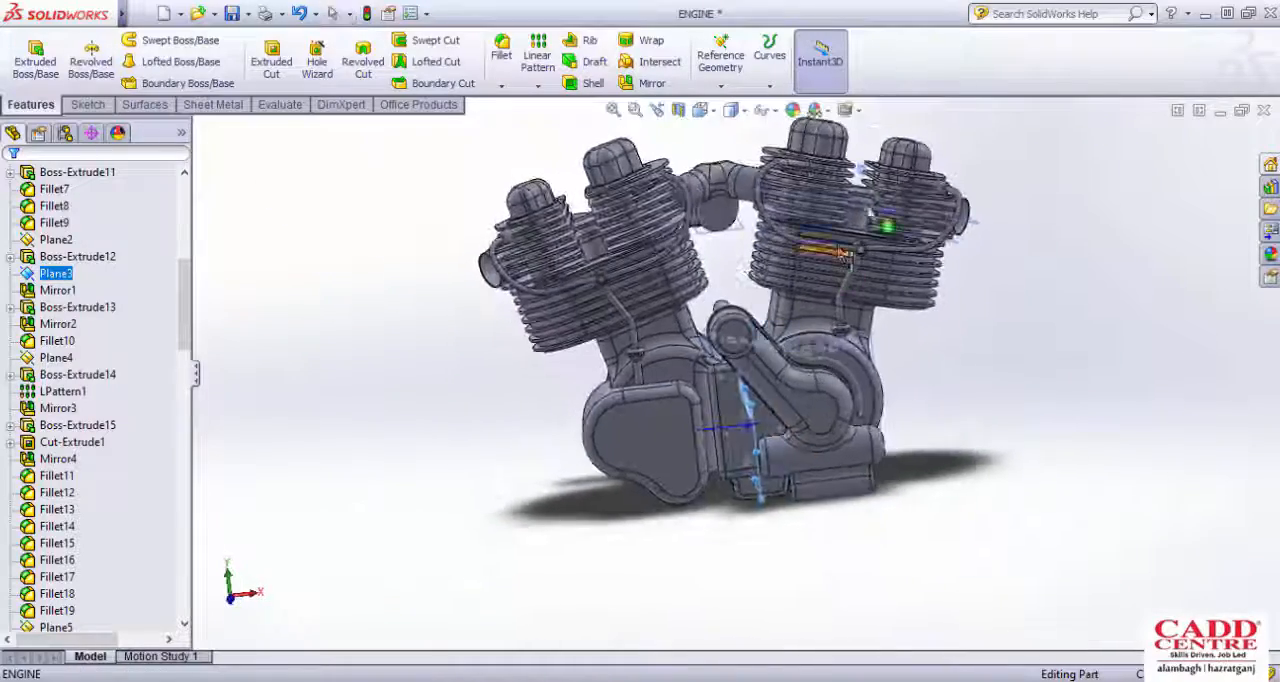
scroll(842, 253, down, 2)
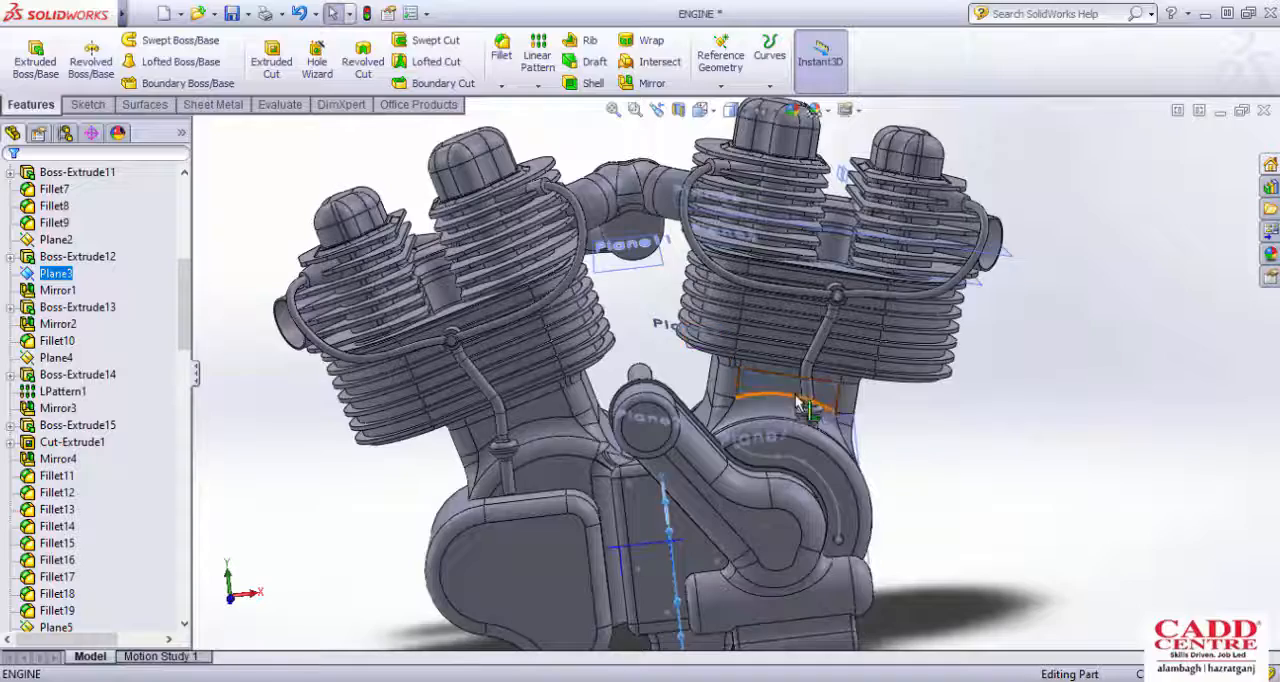
scroll(800, 403, up, 2)
scroll(727, 455, down, 1)
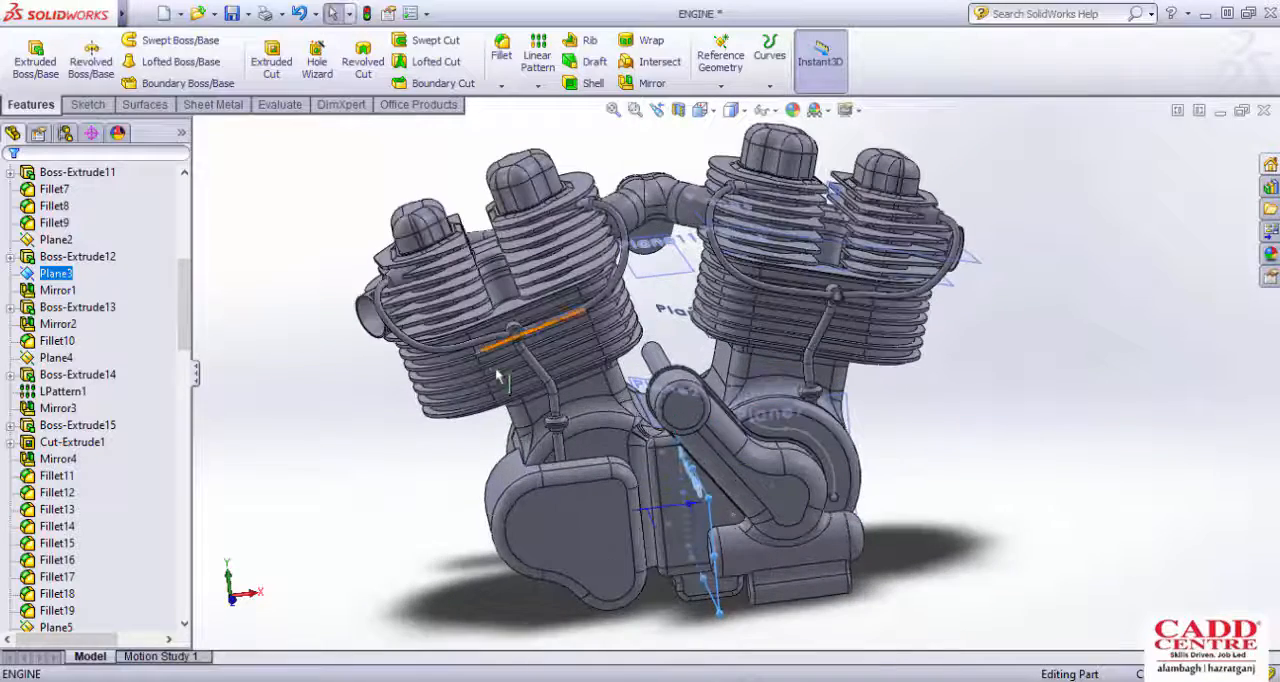
scroll(552, 390, up, 2)
middle_drag(678, 386, 712, 402)
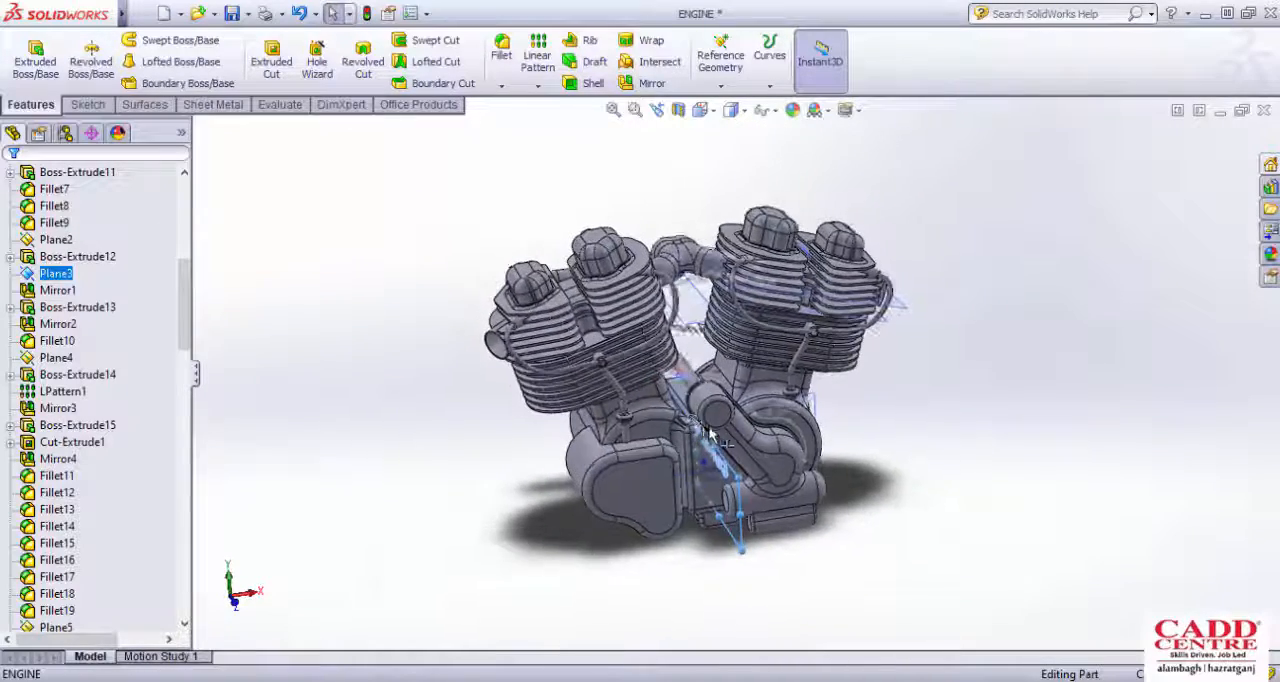
scroll(730, 376, down, 4)
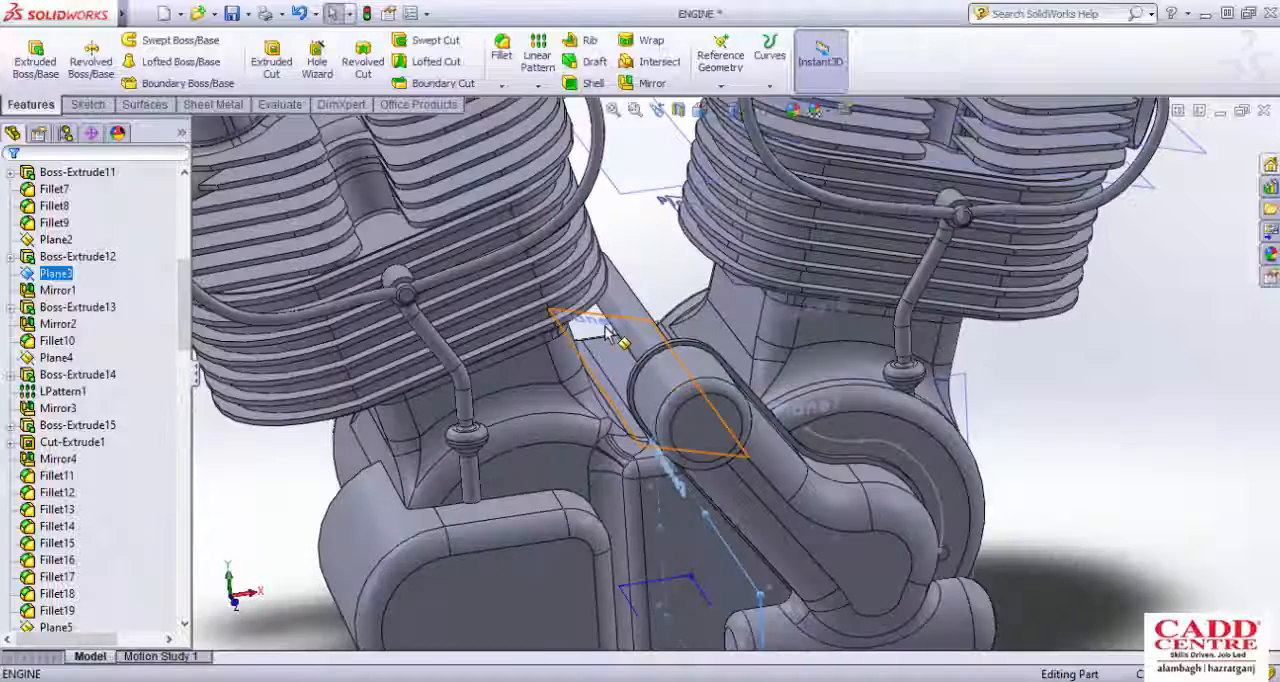
Step: Select Plane2 between the two cylinder banks and view its position relative to the whole engine
middle_drag(652, 362, 609, 380)
scroll(668, 370, up, 3)
scroll(680, 372, down, 4)
scroll(590, 385, down, 3)
scroll(615, 378, up, 3)
scroll(617, 377, up, 5)
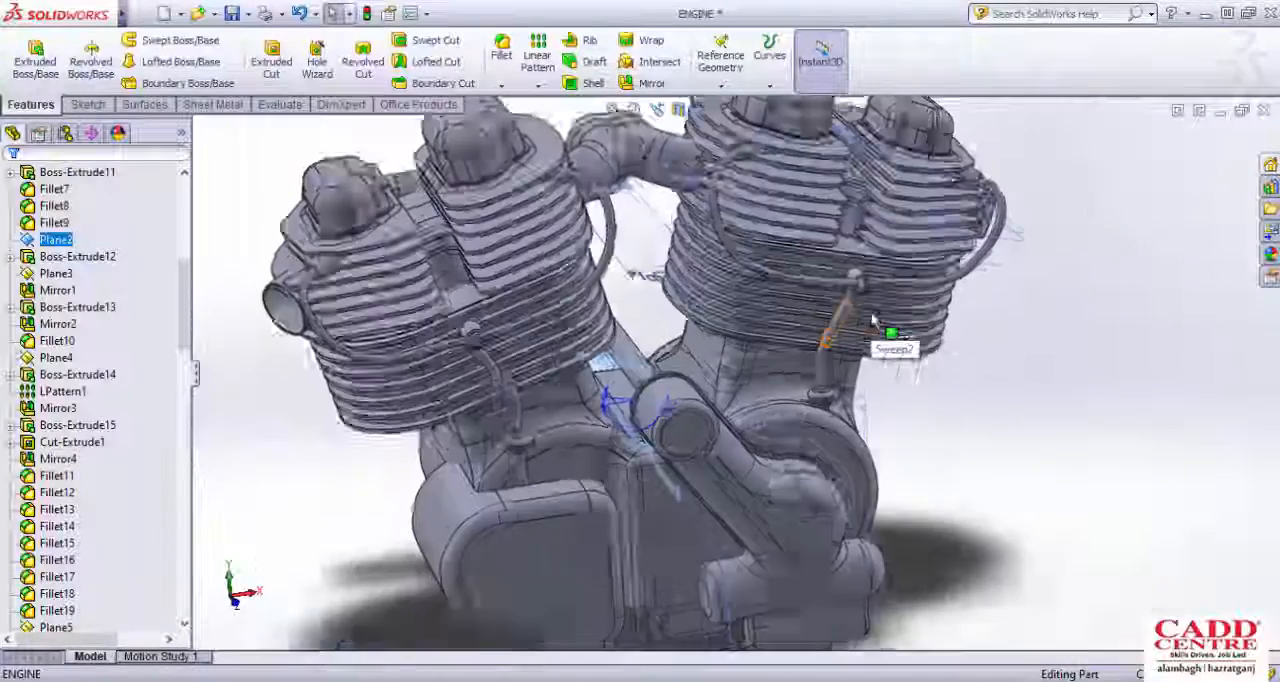
scroll(775, 352, up, 3)
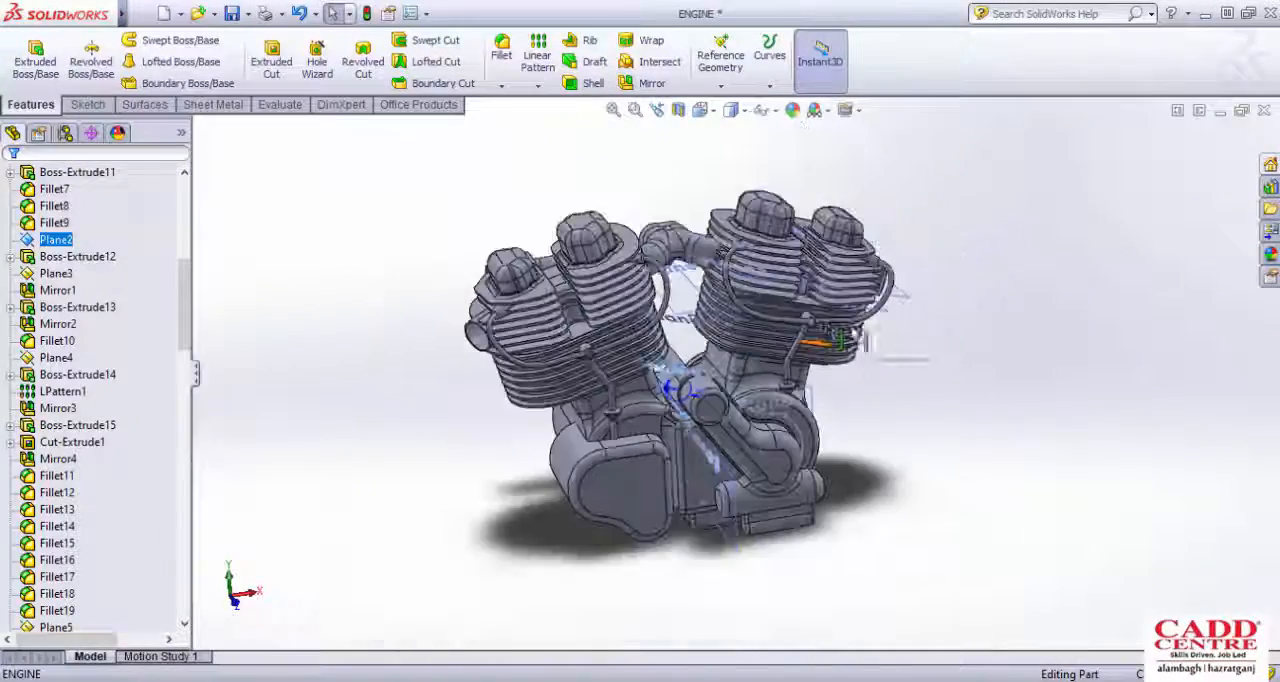
Step: Inspect the cylinder banks, connecting pipes and crankcase from straight ahead, from above and from an oblique angle
middle_drag(826, 343, 817, 276)
scroll(815, 276, down, 3)
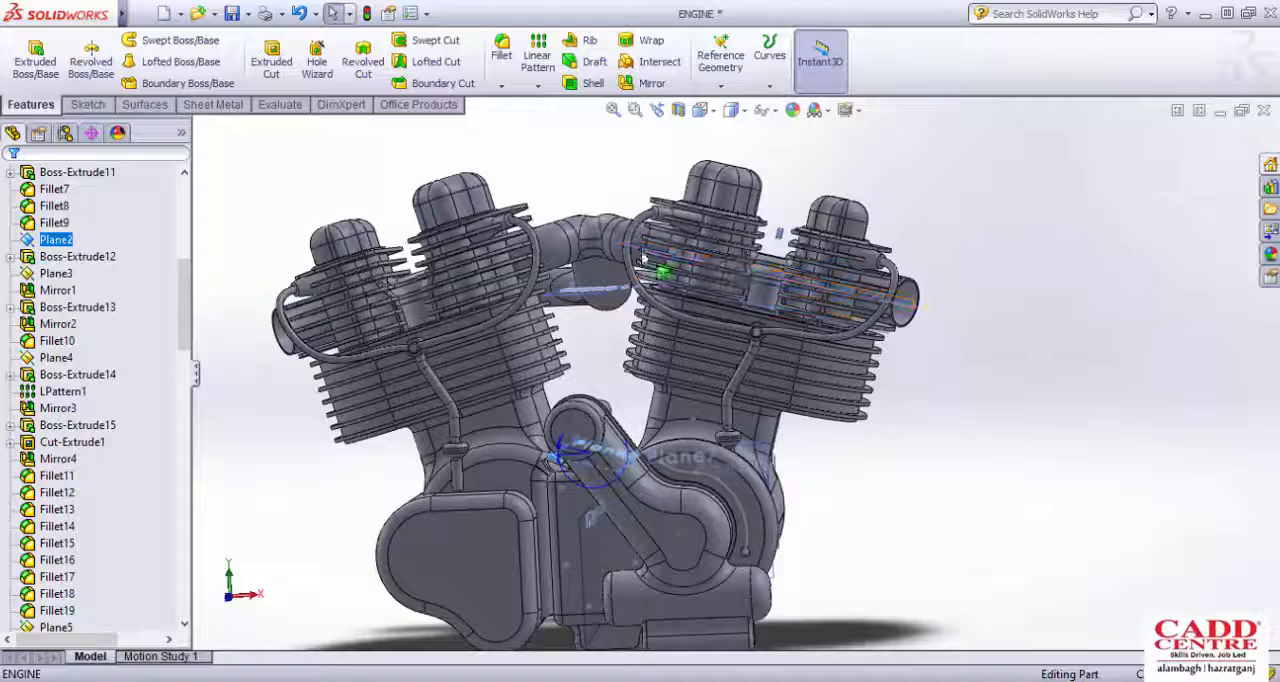
scroll(826, 348, up, 2)
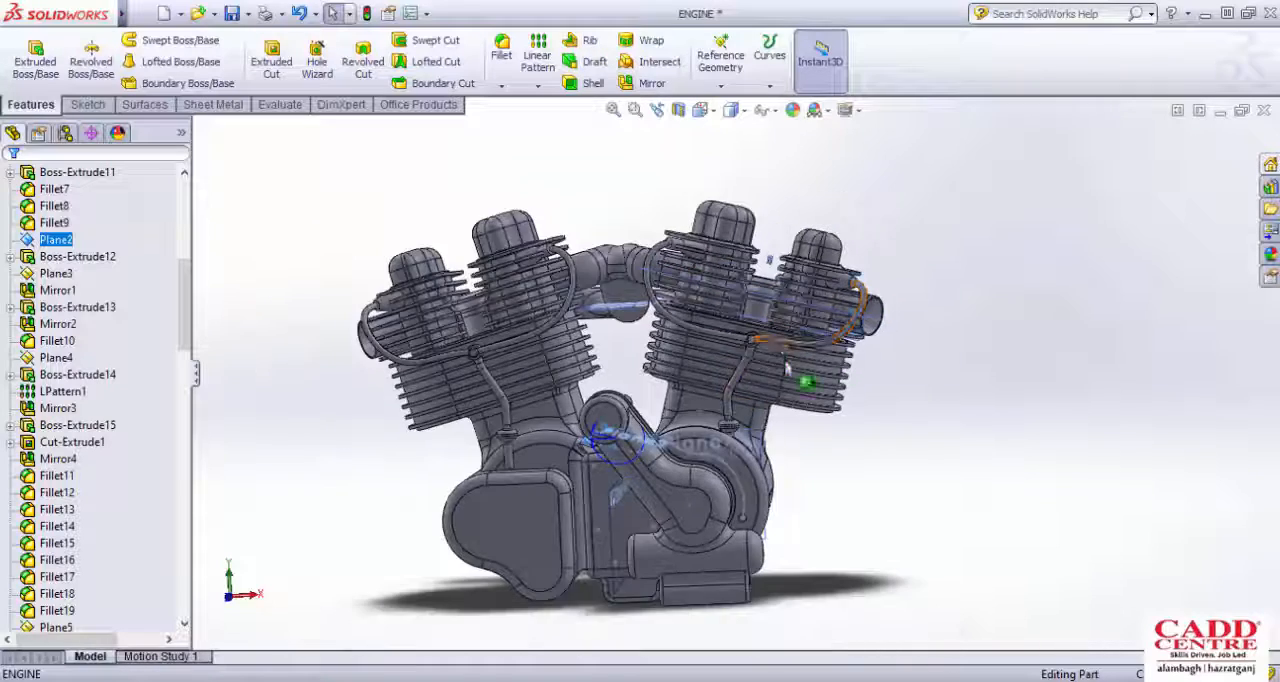
middle_drag(789, 366, 791, 421)
scroll(791, 422, down, 3)
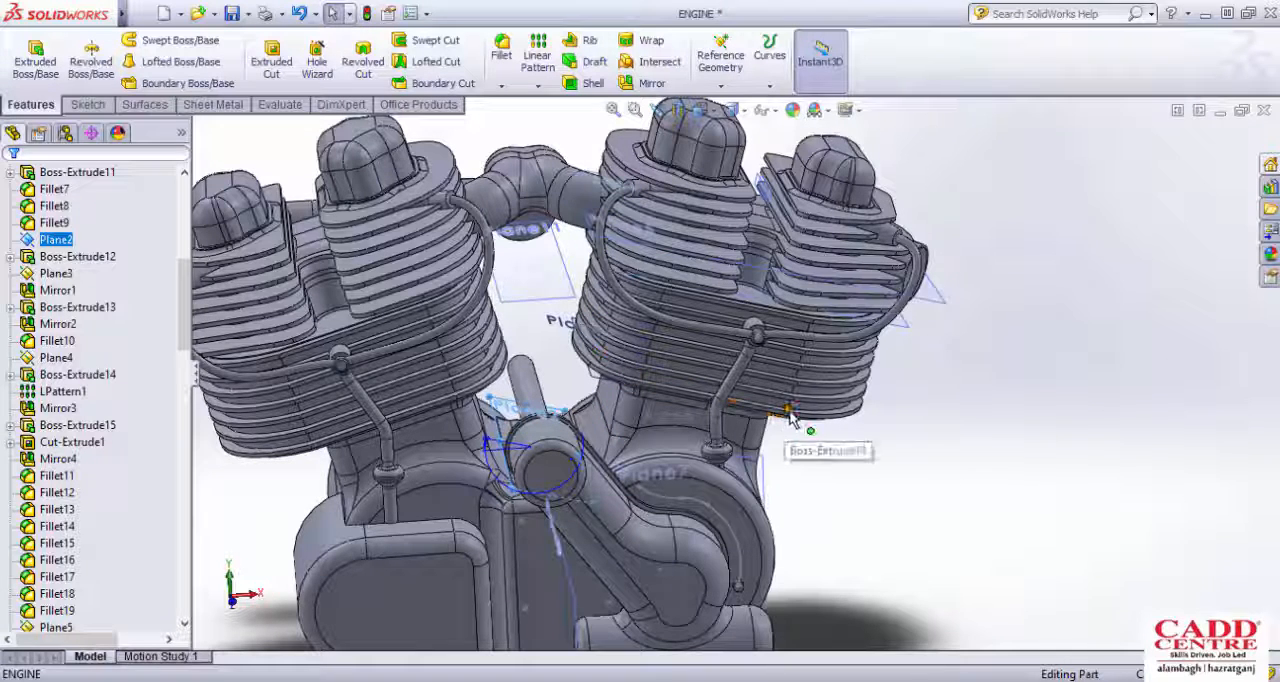
scroll(790, 417, up, 1)
middle_drag(751, 382, 769, 351)
scroll(769, 351, up, 1)
scroll(769, 351, up, 2)
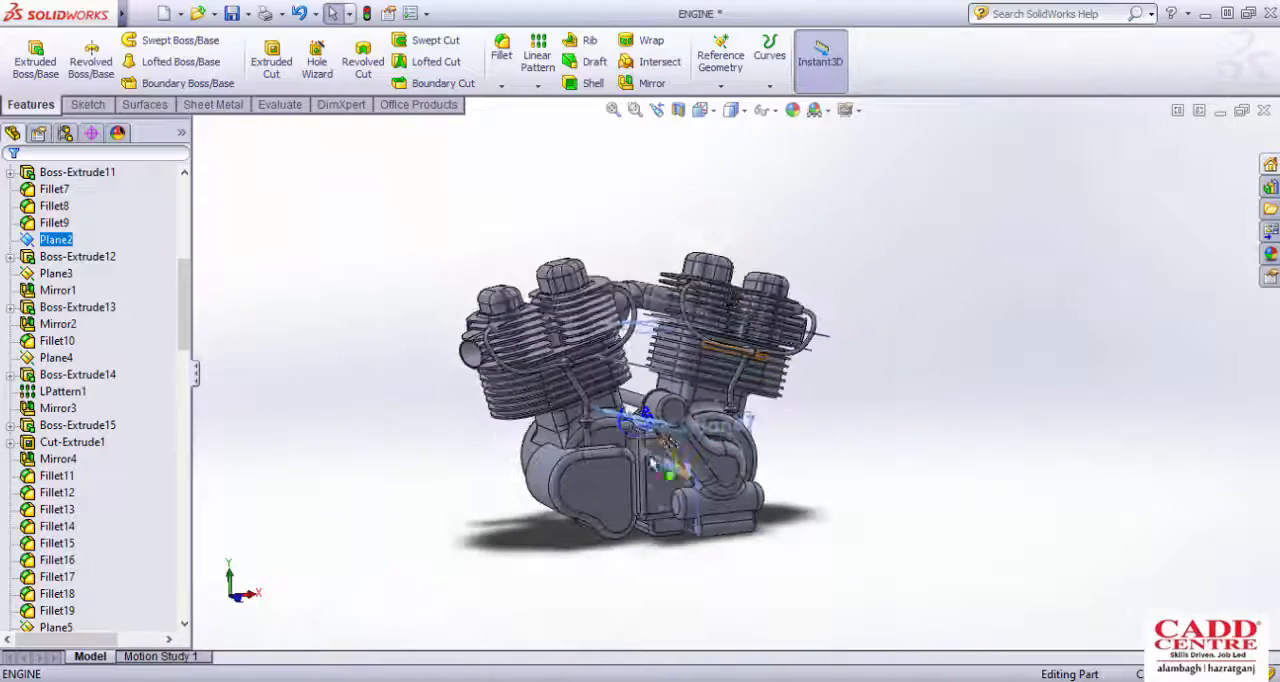
scroll(648, 454, down, 3)
middle_drag(627, 415, 664, 516)
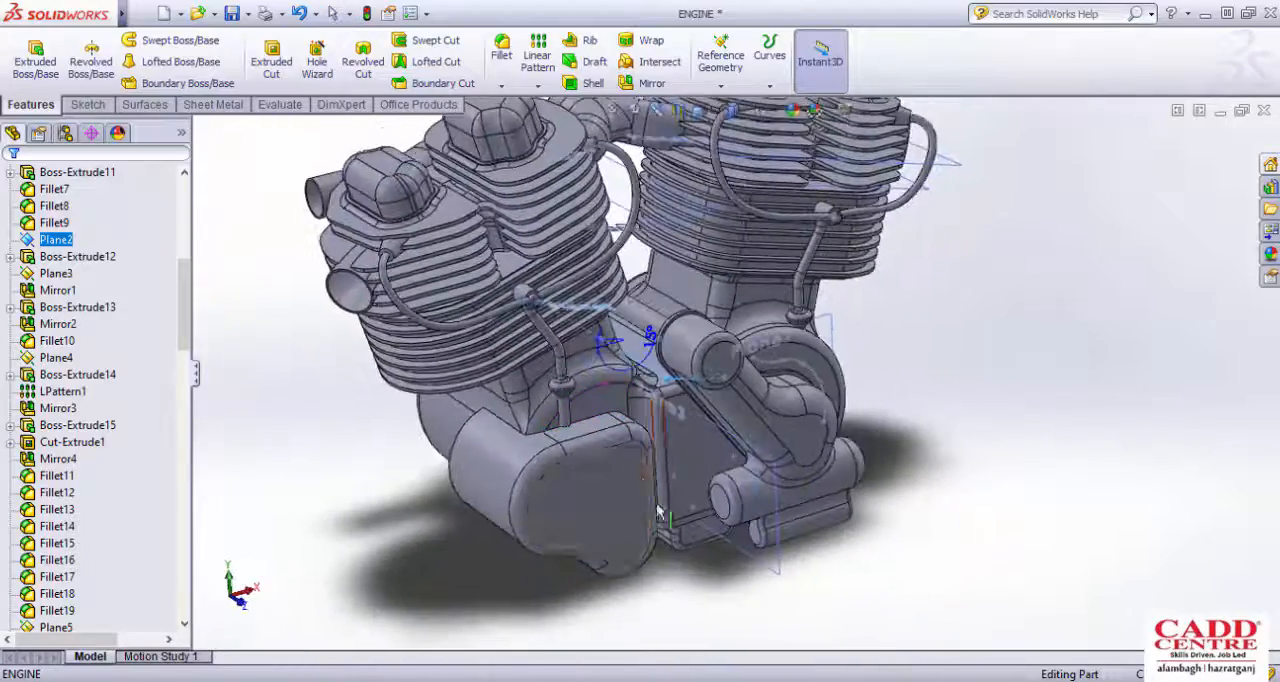
Step: Clear the plane selection and examine the rounded lower side cover and its edge fillets up close
scroll(668, 530, down, 2)
click(694, 581)
scroll(641, 541, down, 1)
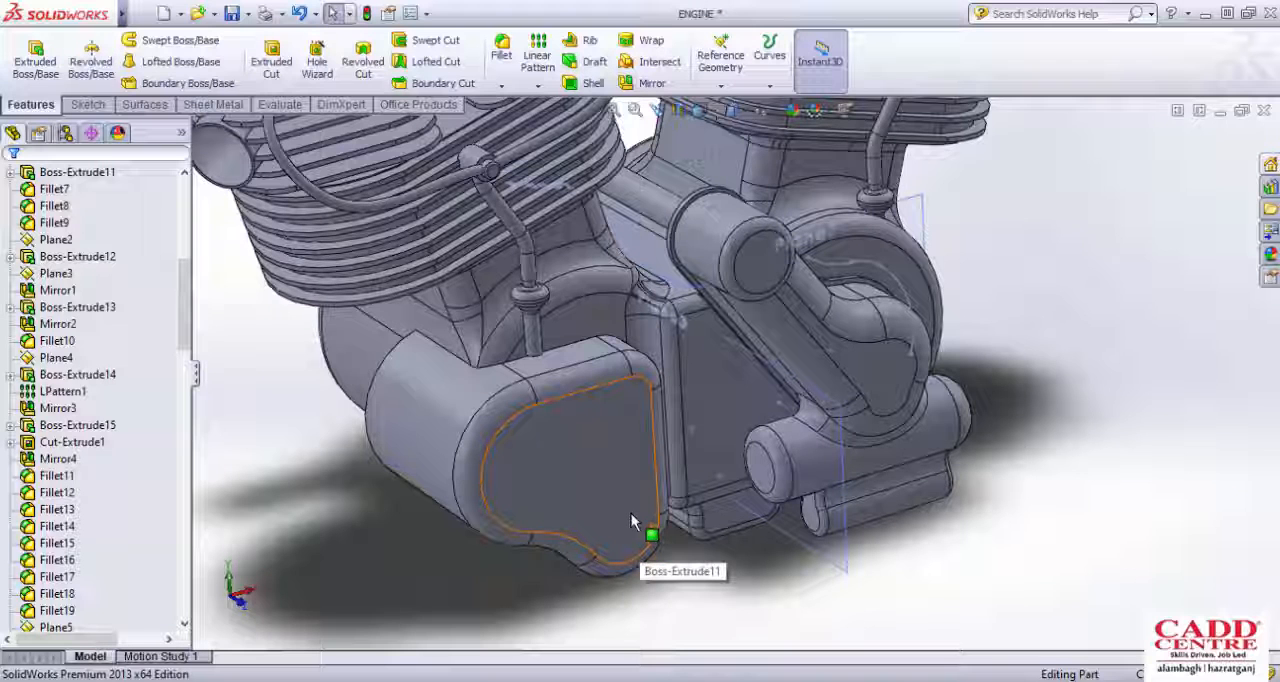
scroll(634, 523, up, 2)
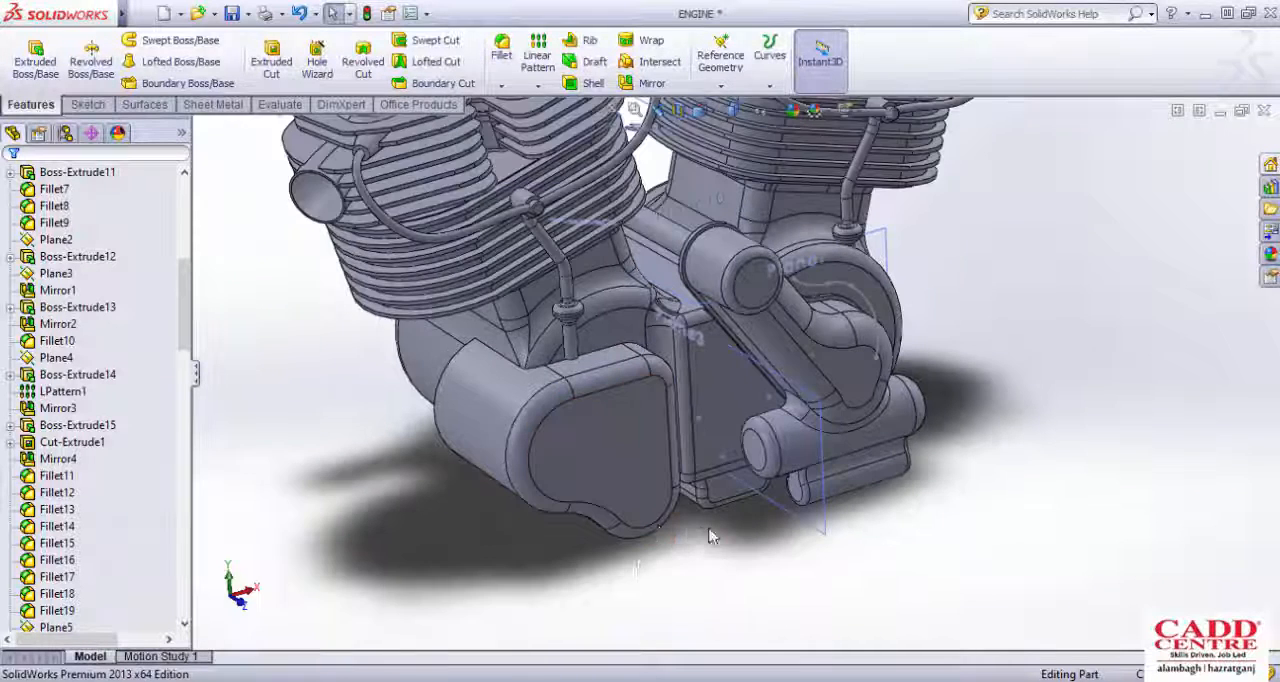
scroll(645, 500, down, 3)
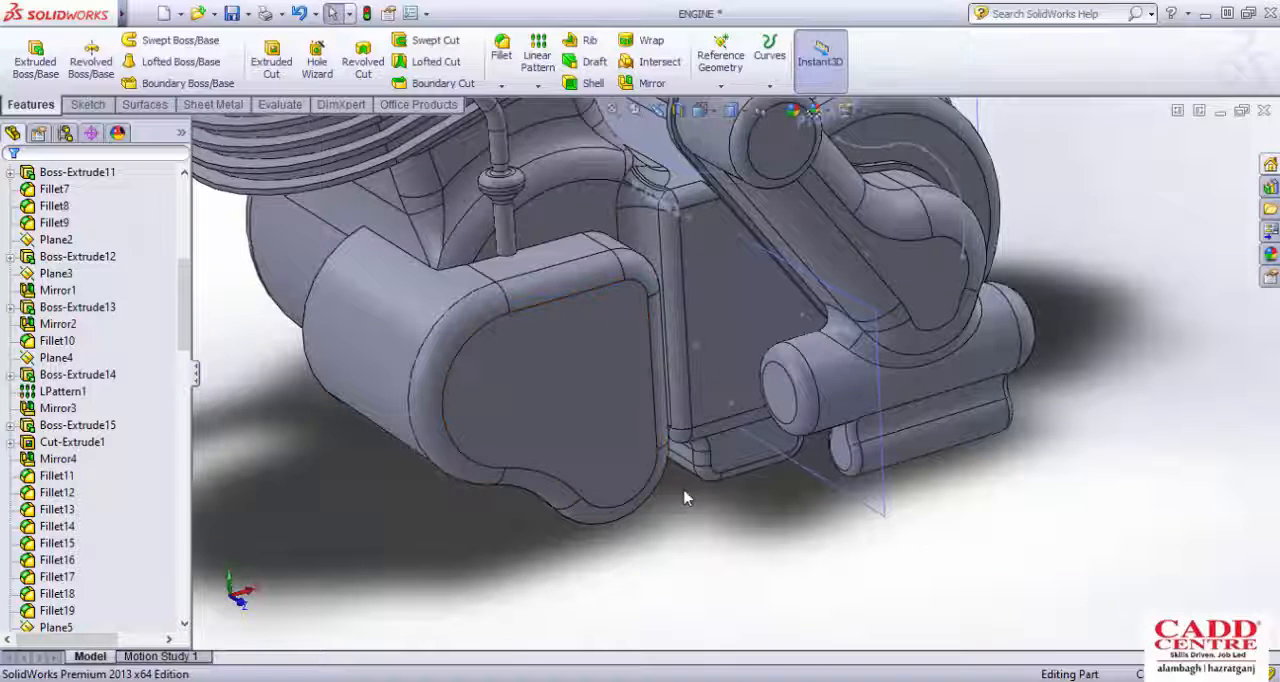
scroll(686, 495, down, 1)
scroll(686, 495, up, 1)
scroll(665, 375, down, 1)
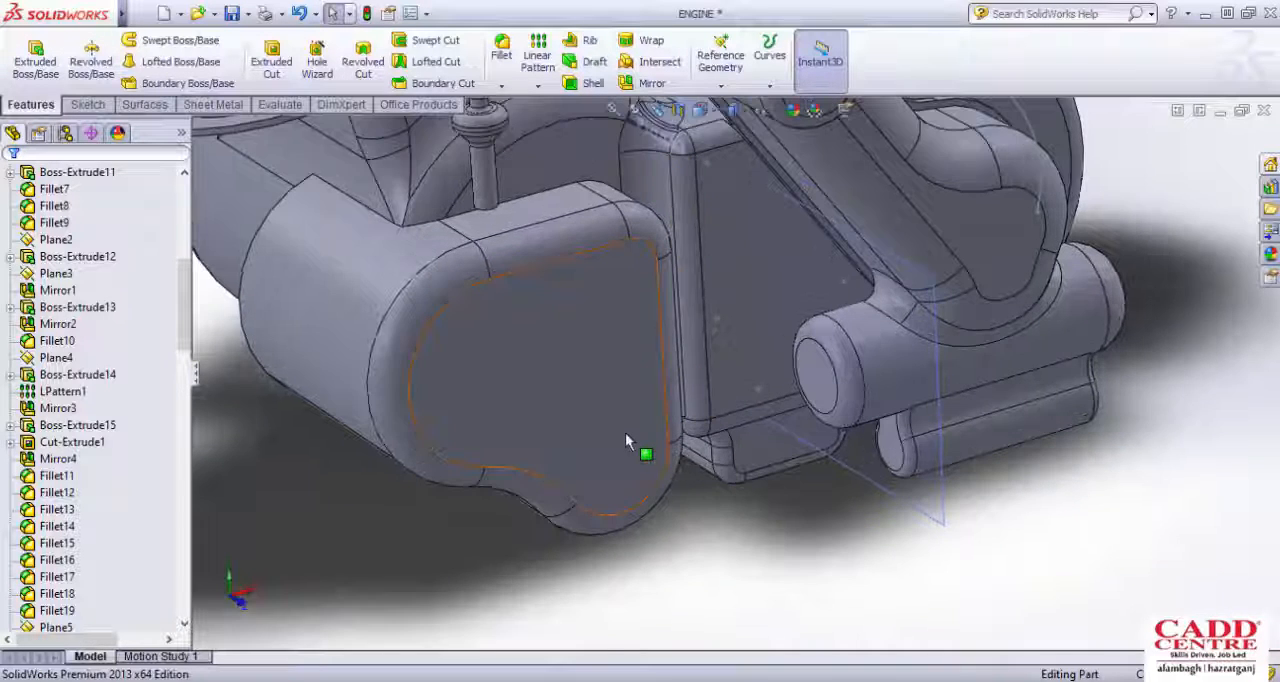
scroll(623, 440, down, 1)
scroll(623, 445, up, 1)
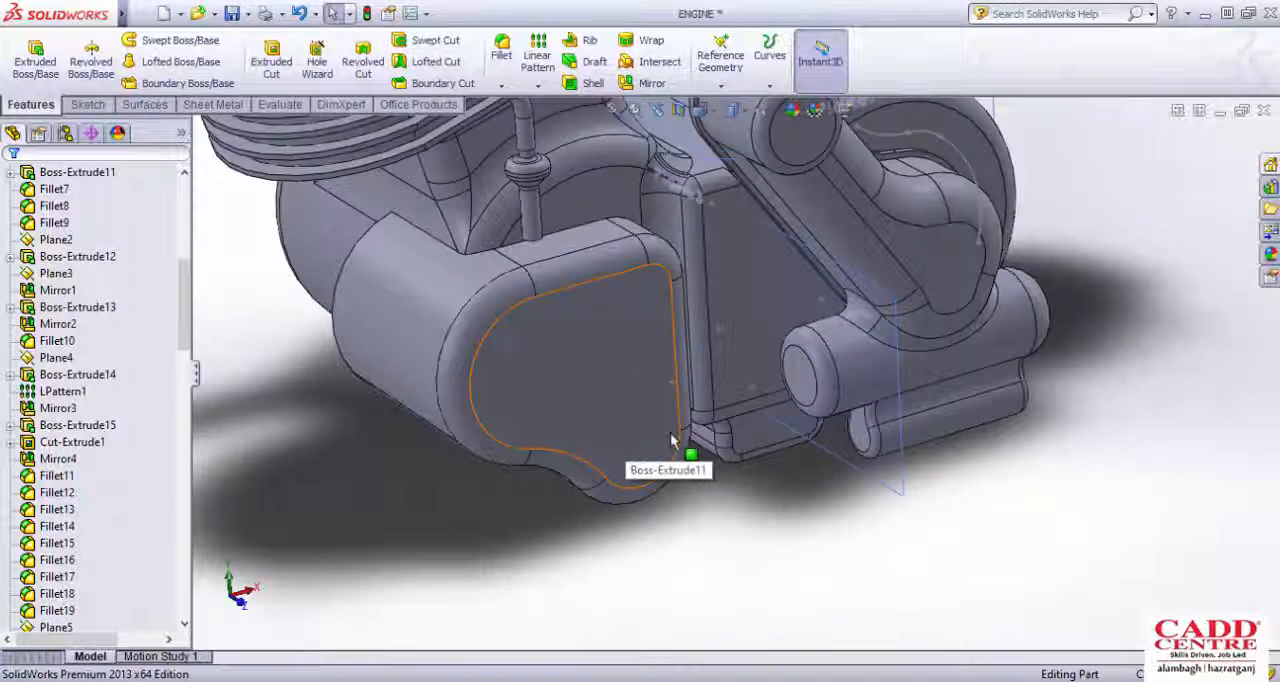
scroll(620, 430, down, 1)
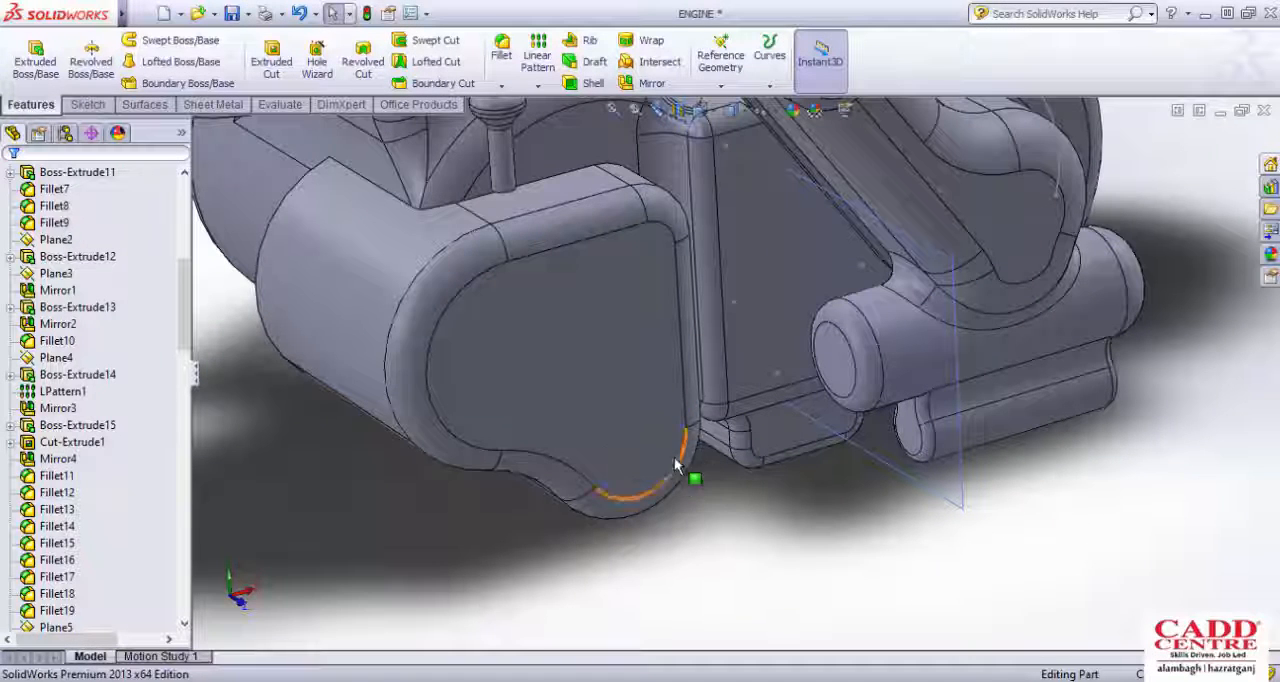
Step: Examine the side cover's flat outer face and the neighbouring crankcase wall from close up and farther away
scroll(632, 418, up, 1)
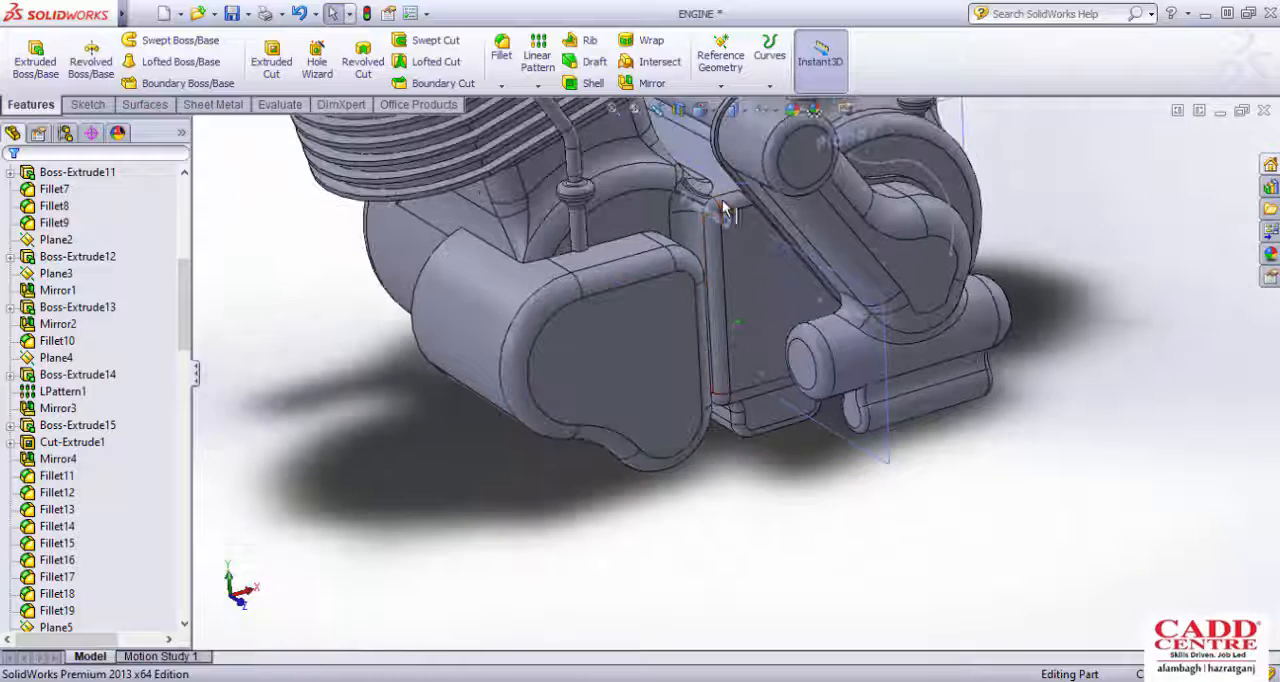
scroll(634, 468, down, 1)
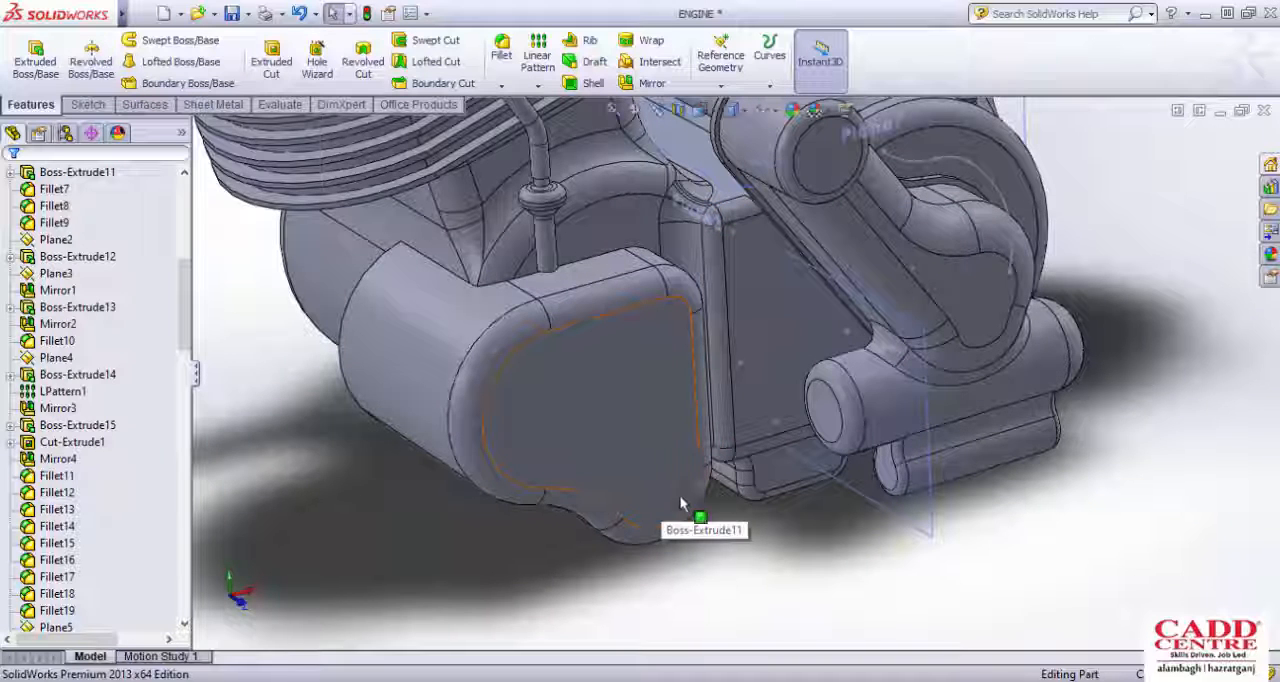
scroll(680, 475, down, 1)
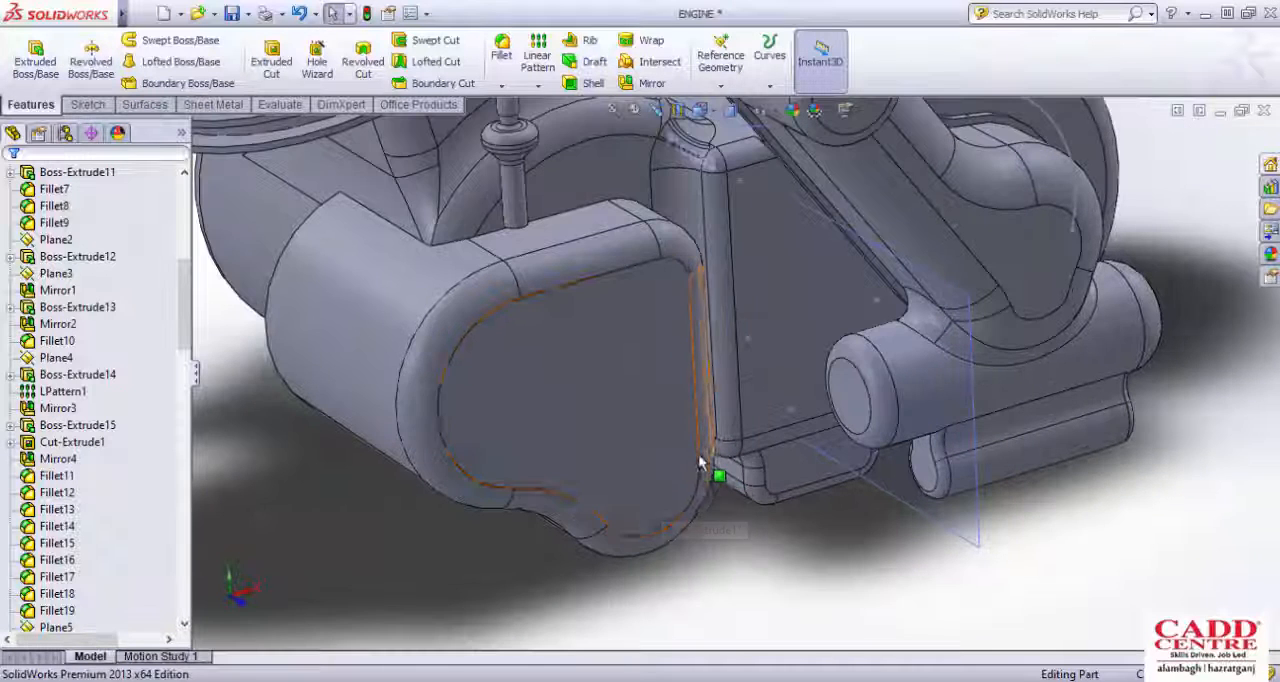
scroll(660, 472, down, 1)
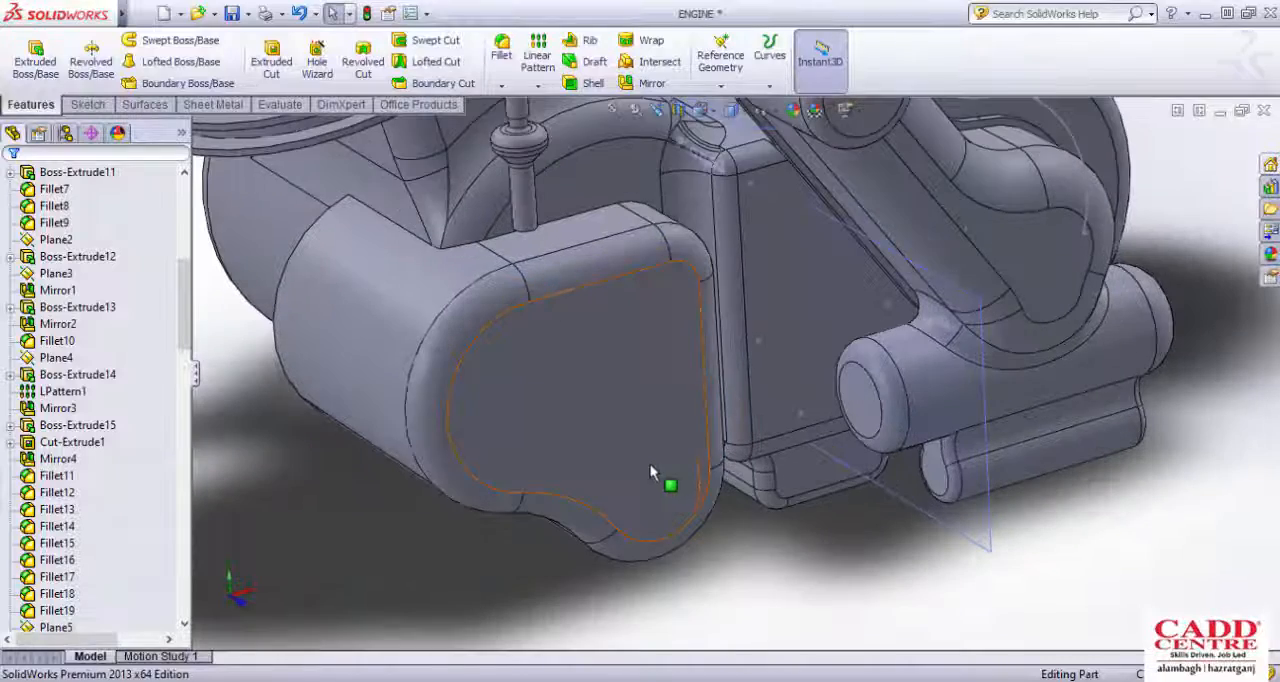
scroll(662, 491, up, 3)
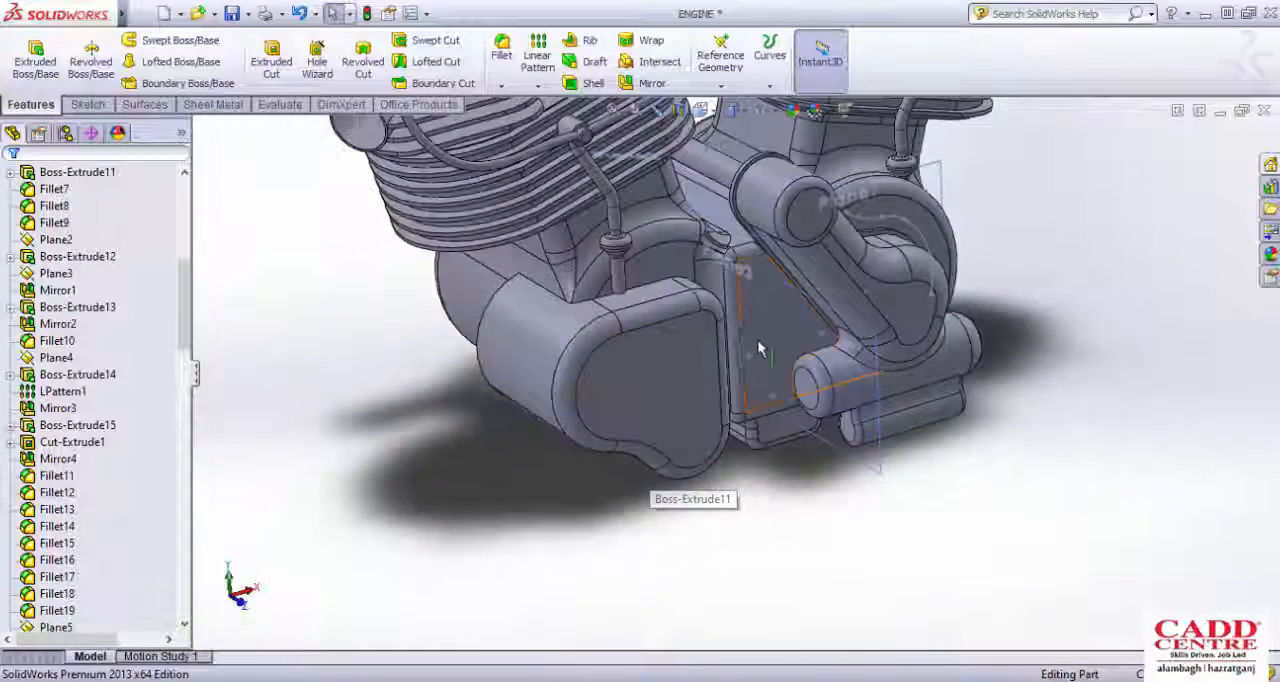
middle_drag(757, 348, 766, 386)
scroll(785, 415, down, 2)
scroll(766, 423, down, 2)
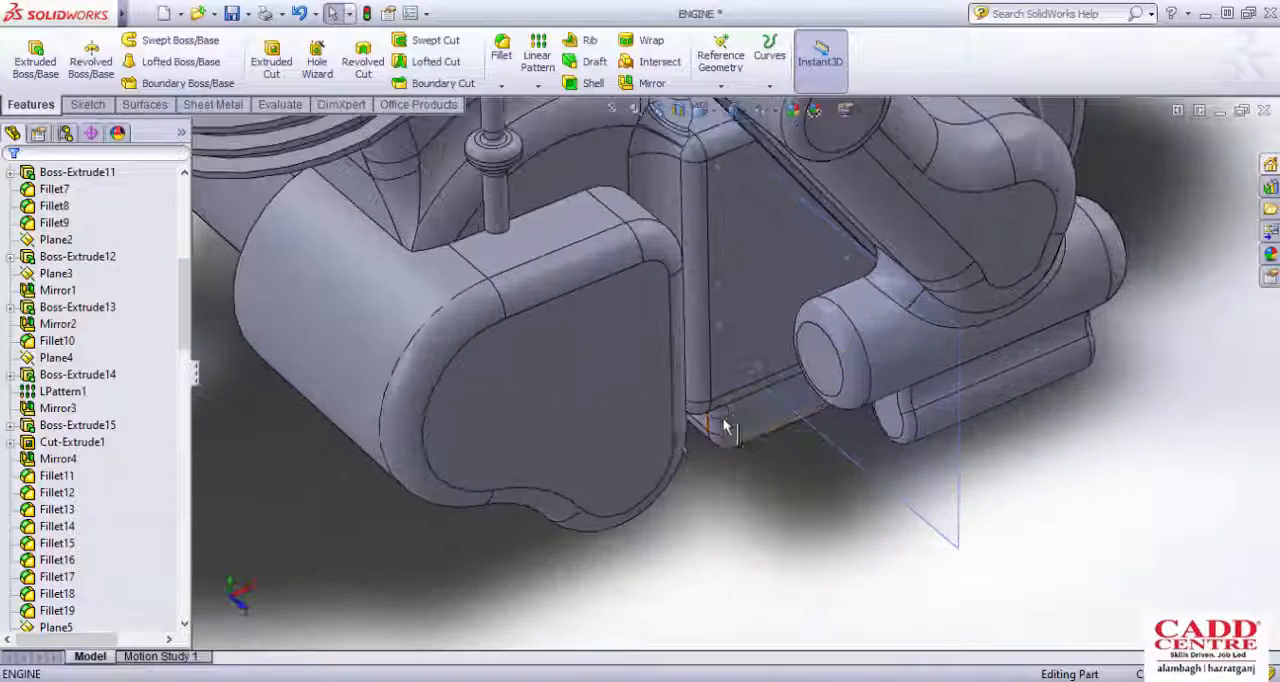
Step: Select the side cover's flat outer face to view its feature dimensions, and clear the selection
click(622, 447)
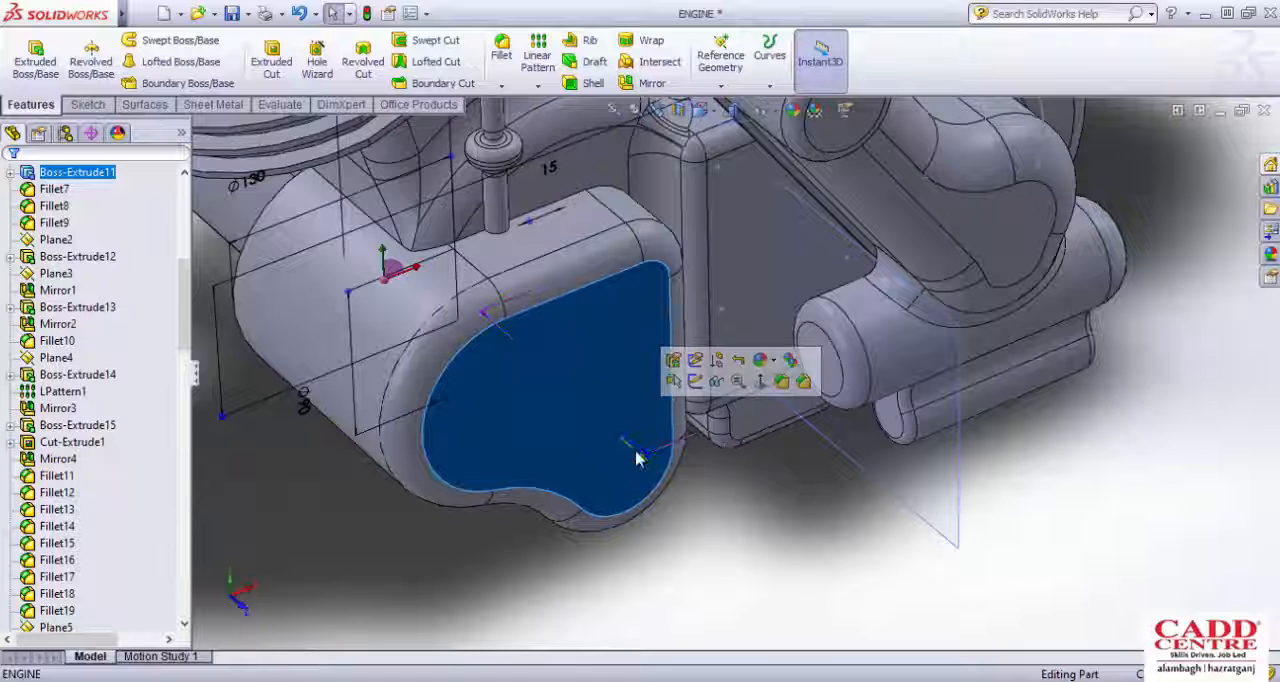
scroll(668, 425, up, 4)
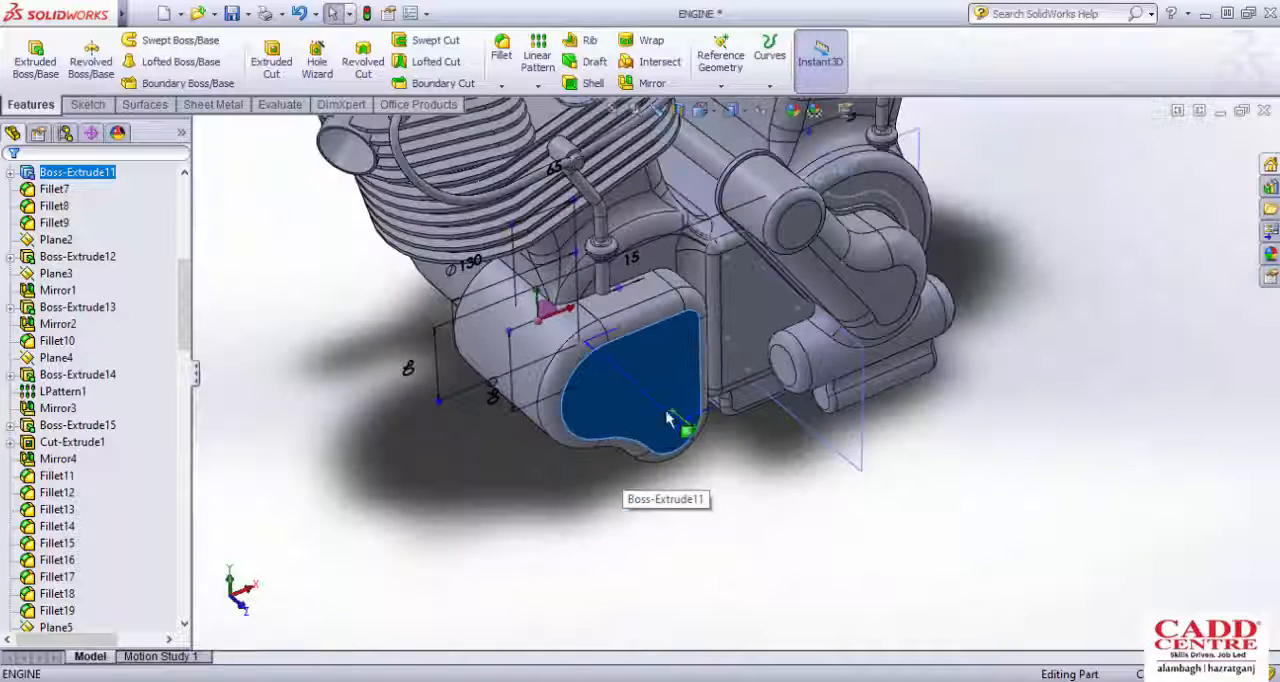
key(Escape)
scroll(700, 430, down, 2)
scroll(705, 435, down, 2)
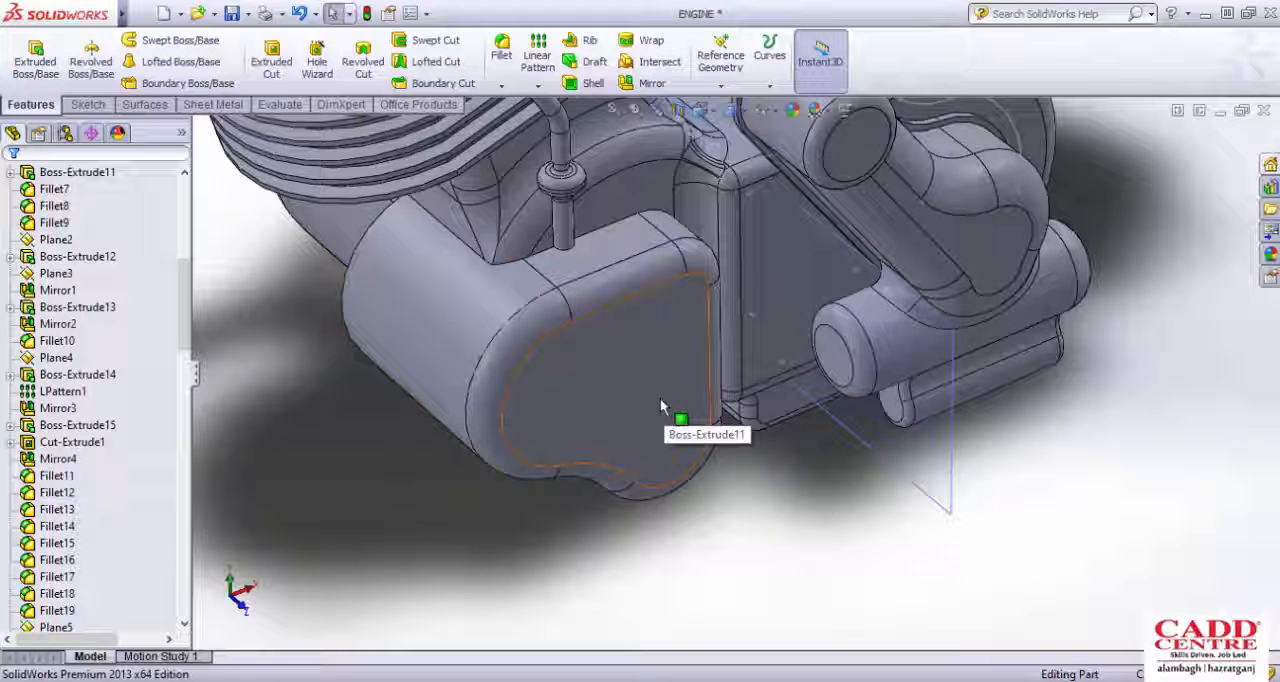
Step: Inspect the side cover's upper edge fillet, curved outer side and flat face from several oblique angles
scroll(651, 415, up, 1)
scroll(652, 417, down, 1)
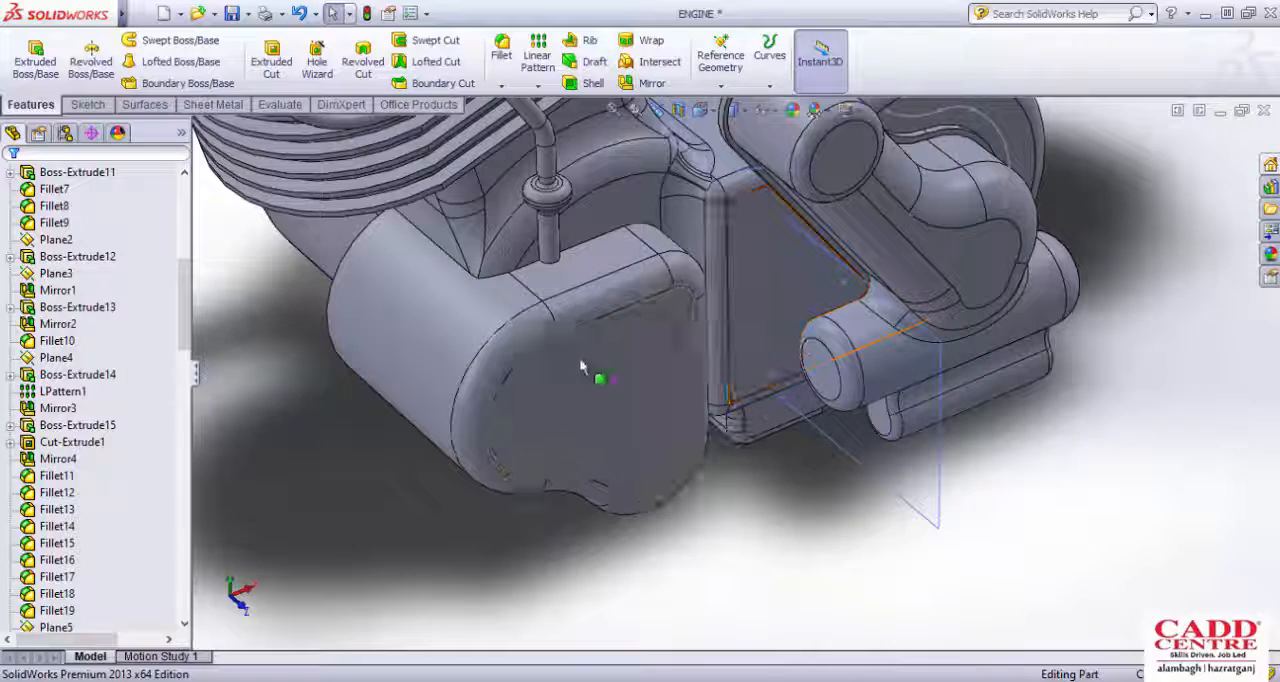
scroll(553, 372, up, 2)
scroll(600, 308, down, 2)
middle_drag(637, 334, 672, 366)
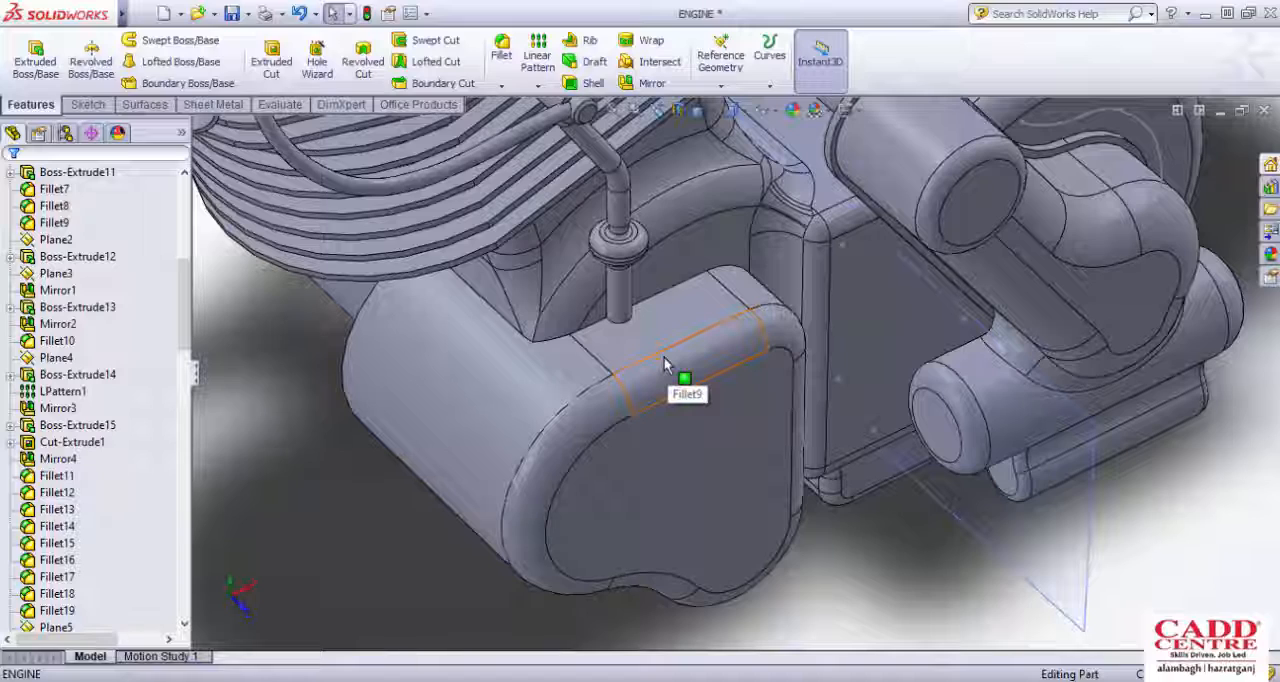
scroll(663, 360, down, 1)
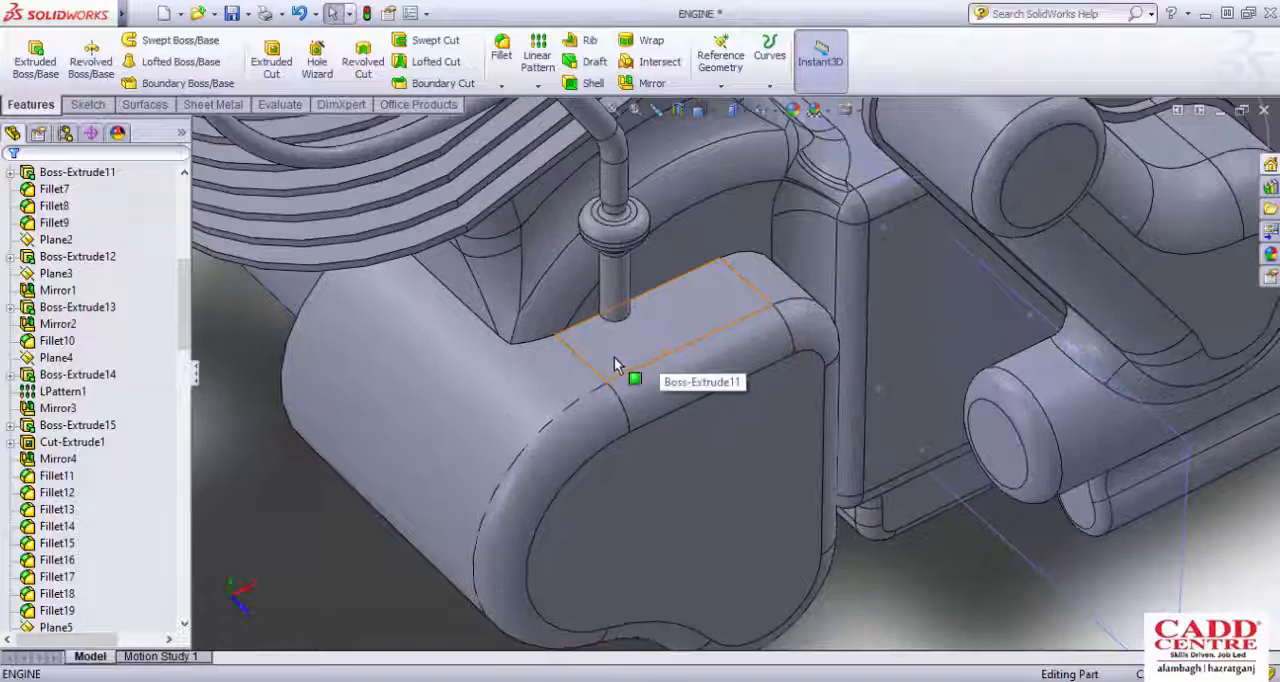
scroll(586, 376, up, 2)
middle_drag(644, 358, 640, 350)
scroll(588, 386, down, 2)
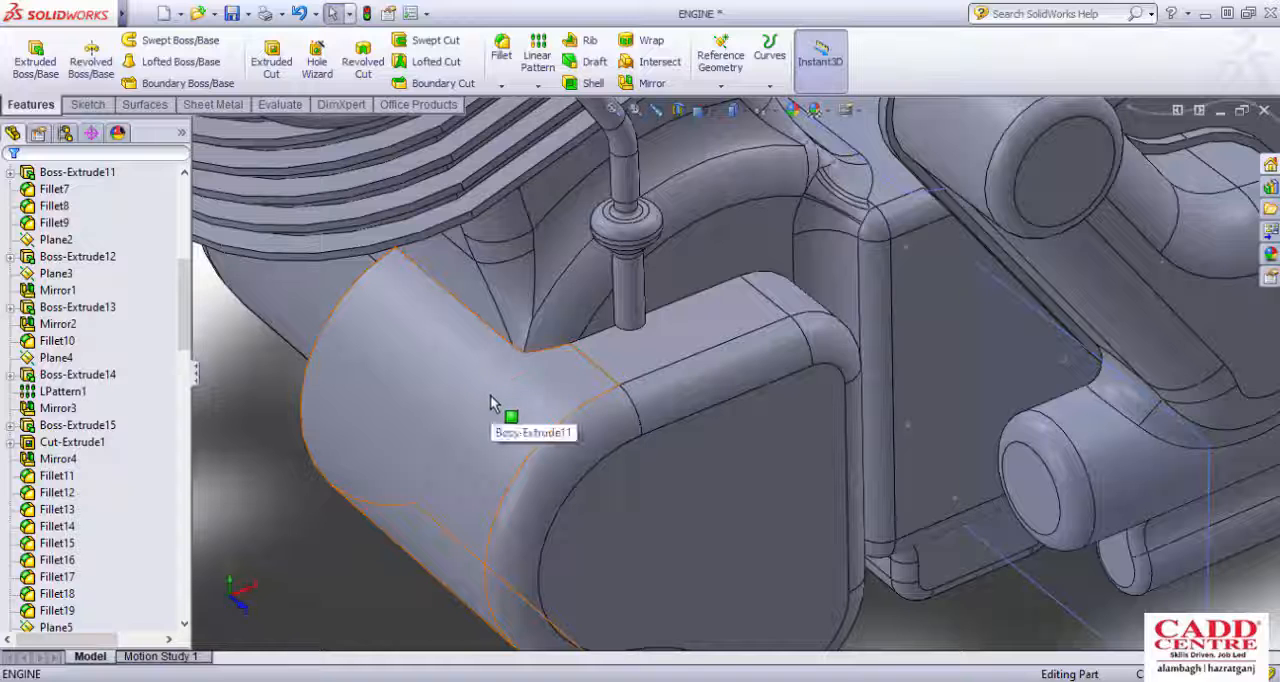
middle_drag(491, 405, 534, 400)
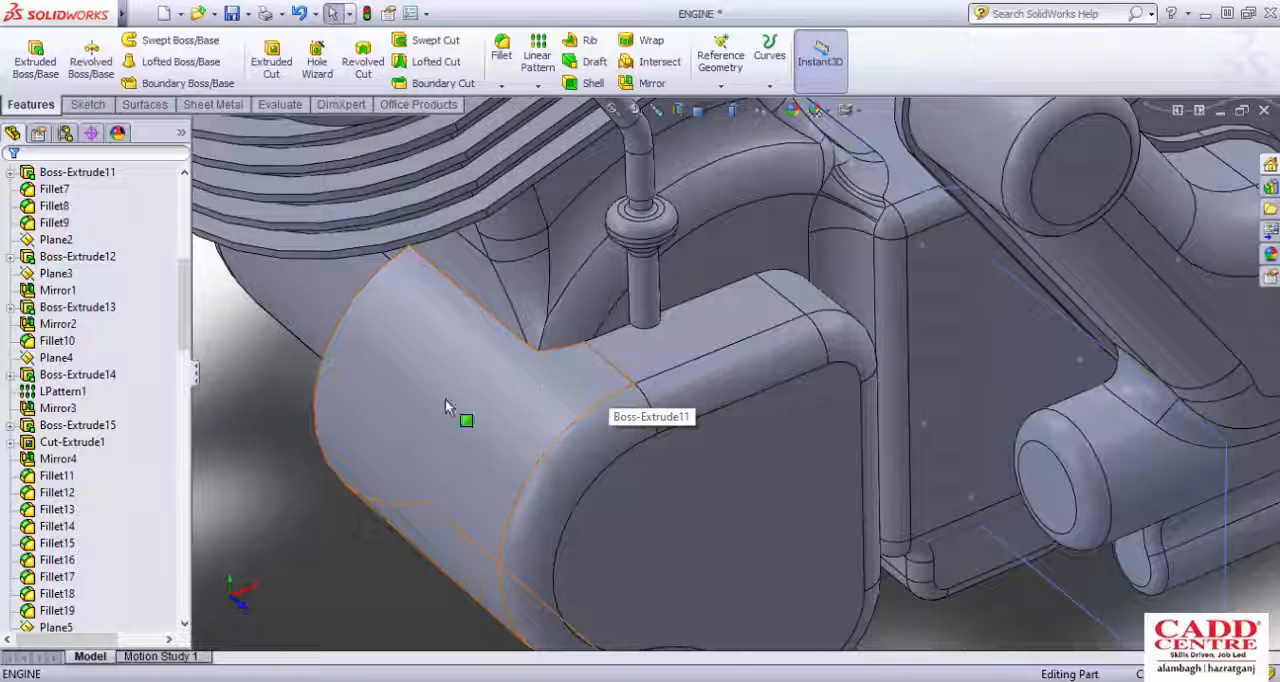
scroll(522, 436, up, 2)
scroll(716, 423, down, 2)
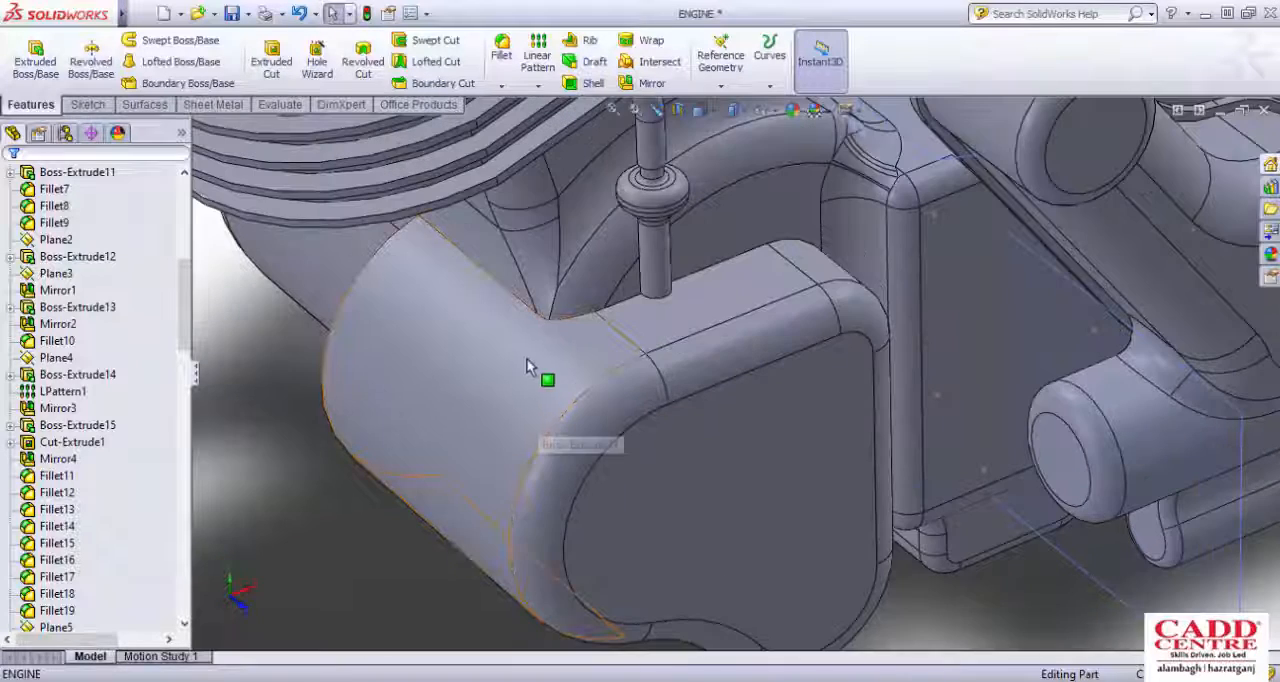
scroll(509, 420, up, 3)
scroll(837, 385, down, 3)
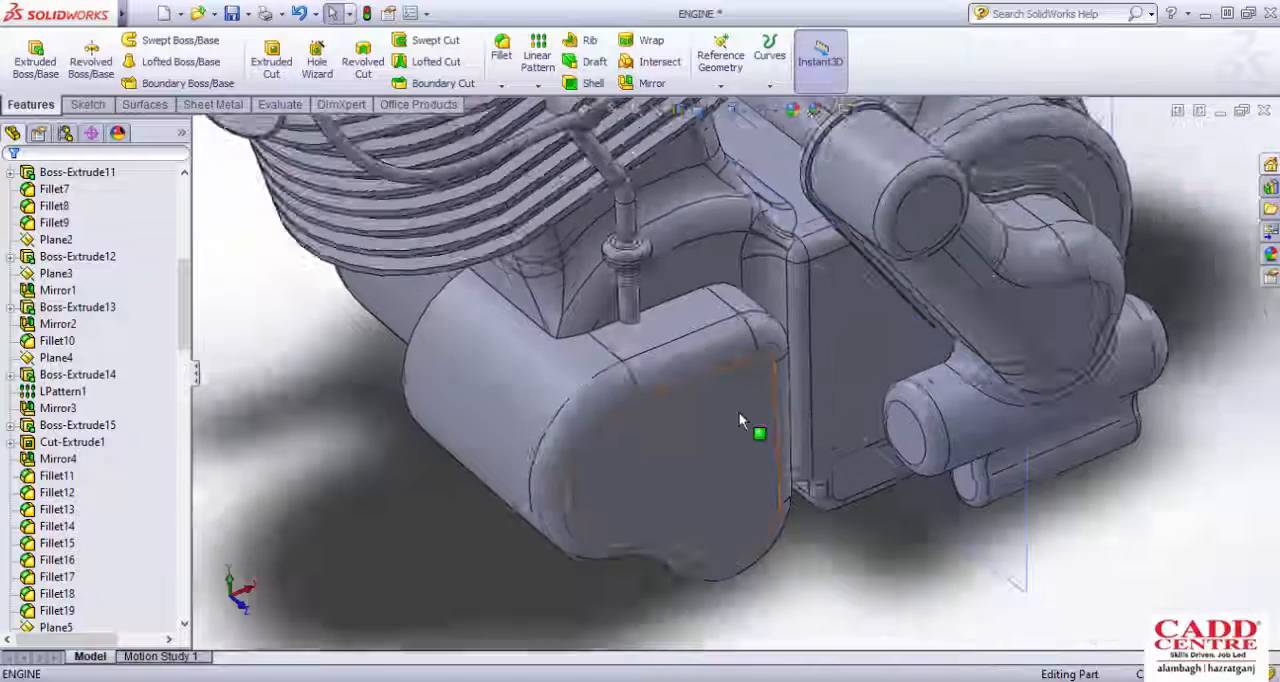
scroll(903, 338, up, 3)
scroll(903, 338, down, 3)
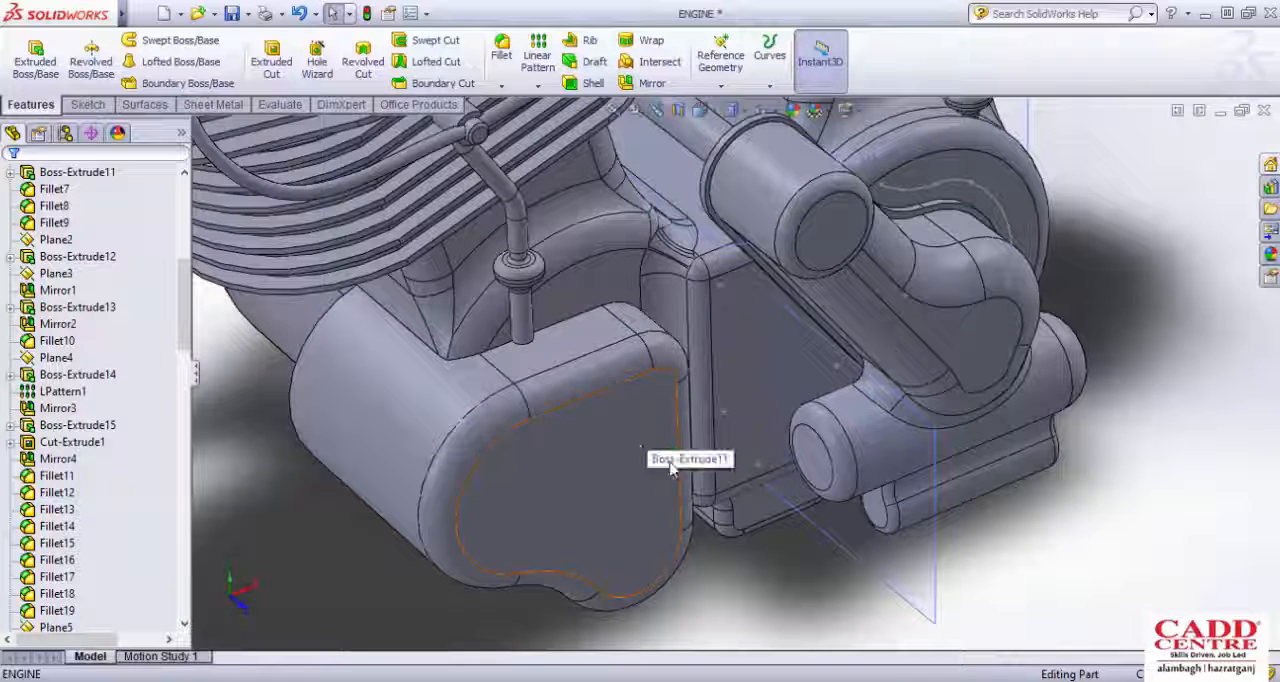
Step: Start a sketch on the side cover's flat outer face and draw a circle of about 24.6 mm radius centred on its lower rounded lobe
click(594, 445)
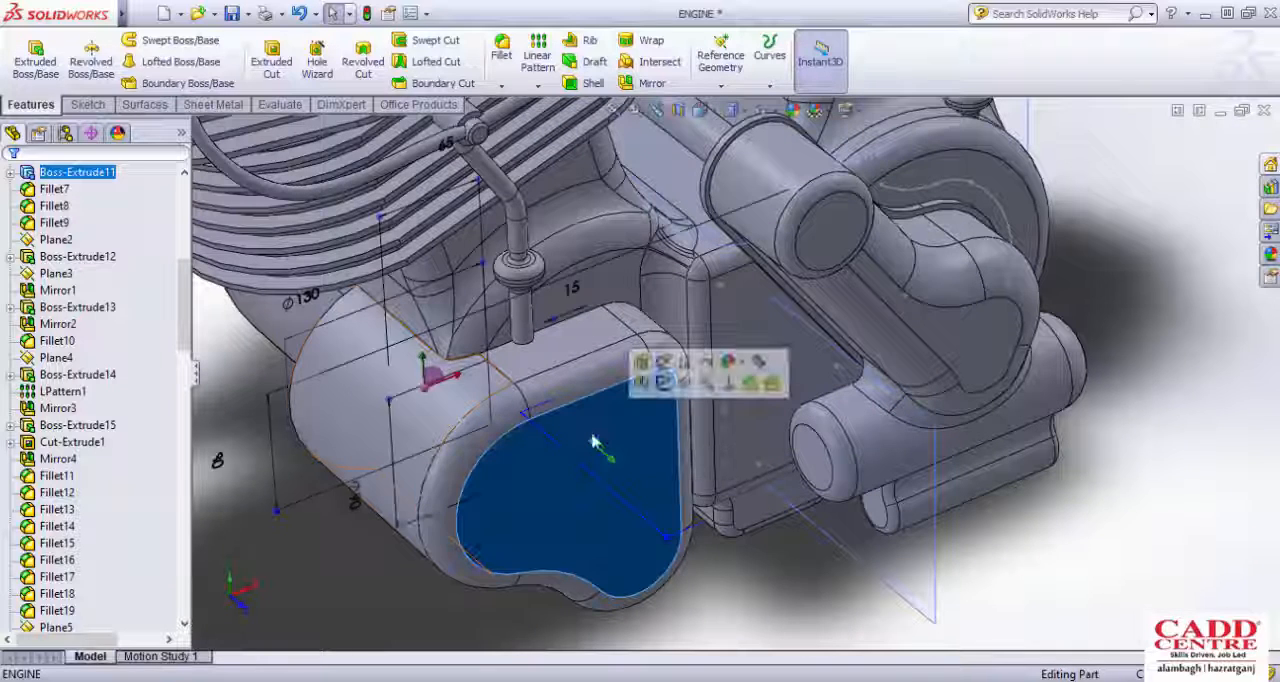
click(89, 108)
click(28, 55)
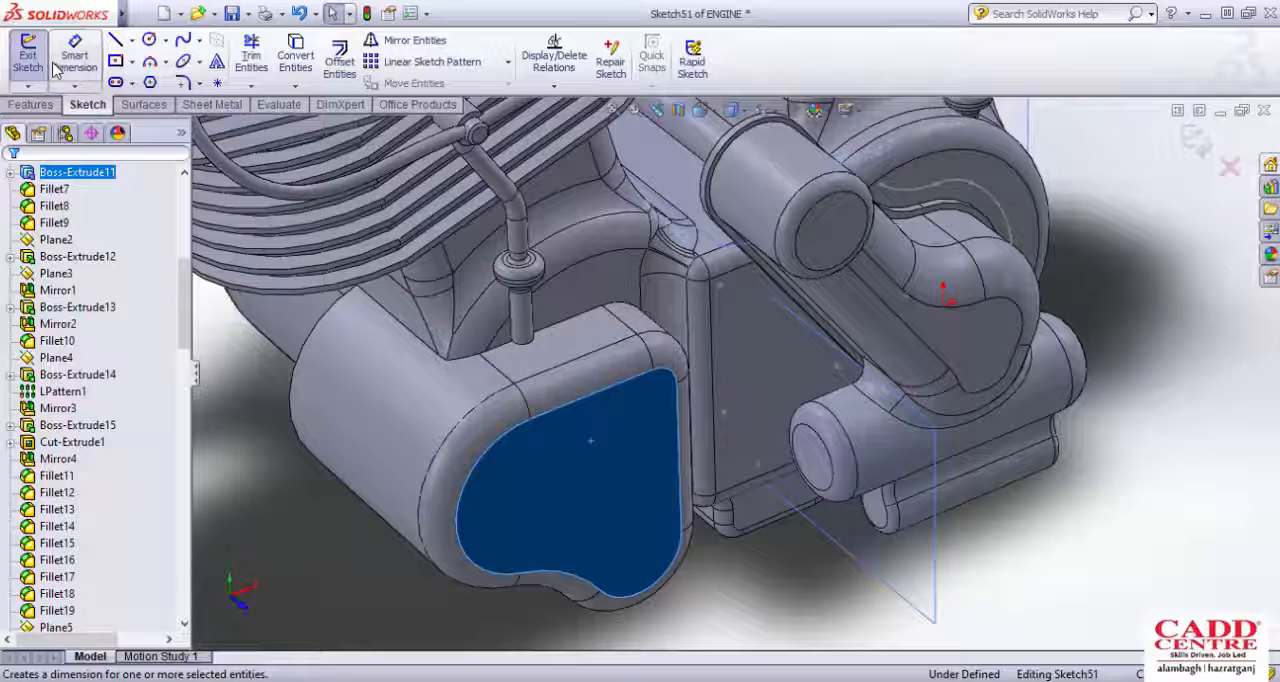
key(ctrl+8)
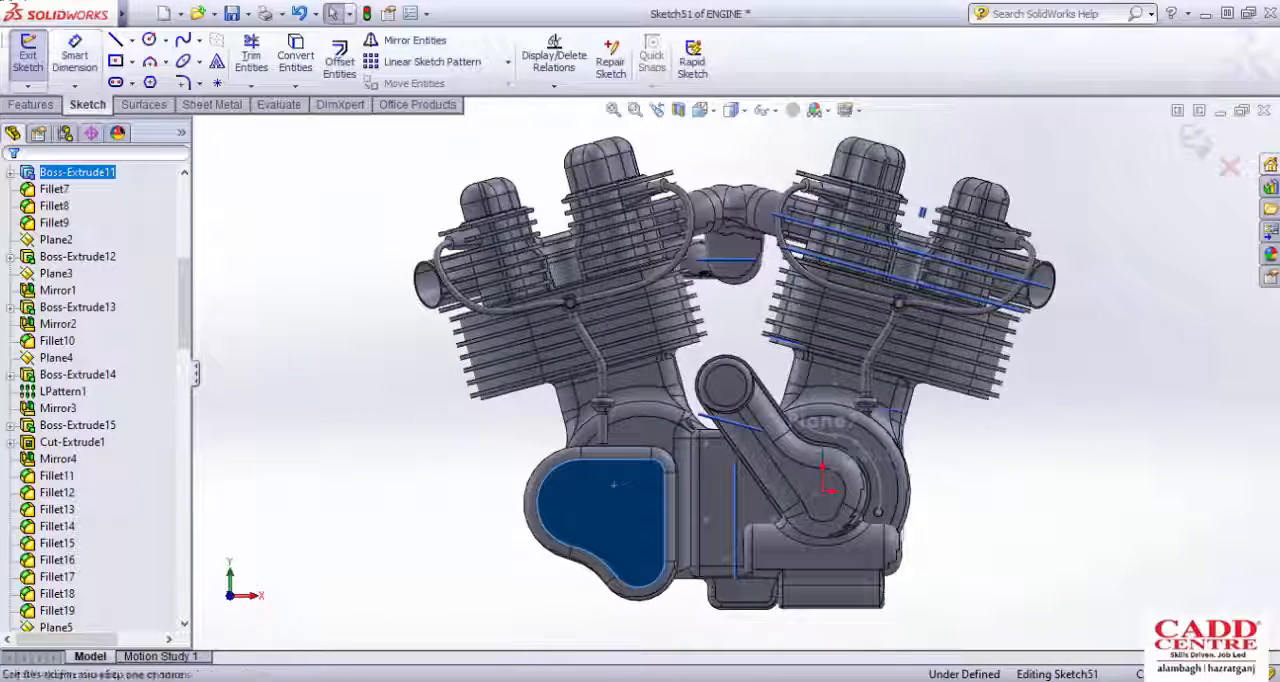
click(149, 39)
scroll(671, 580, down, 6)
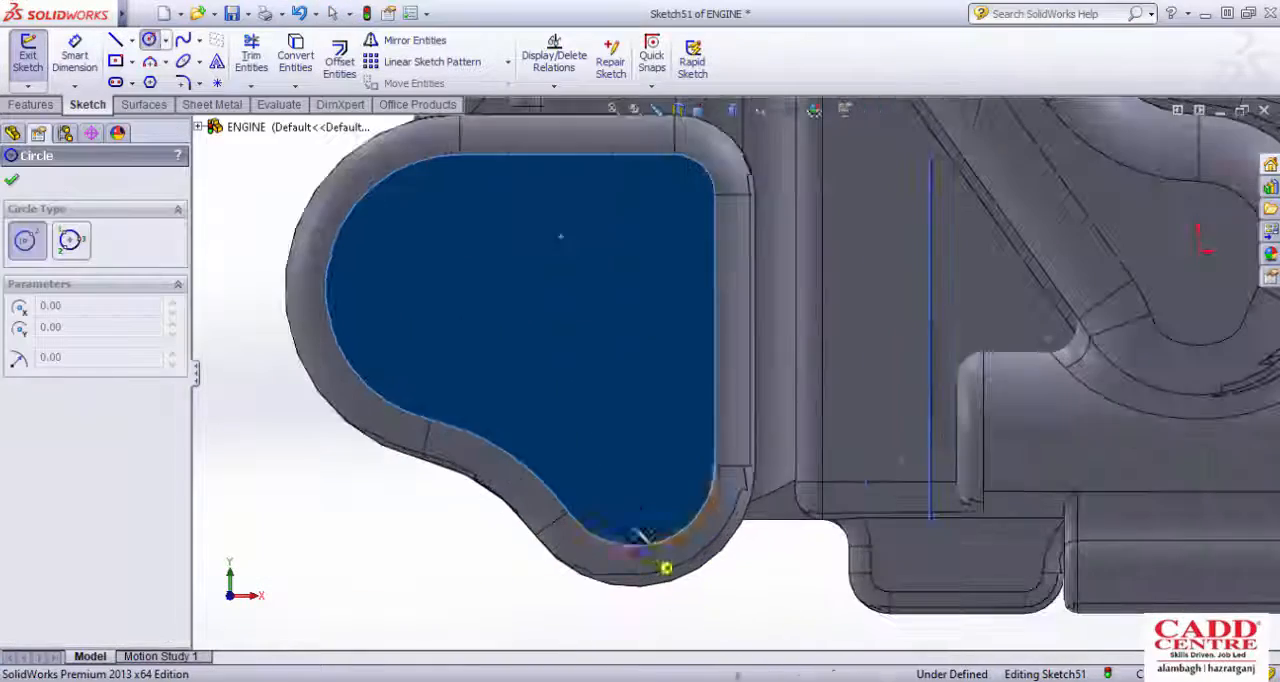
click(634, 465)
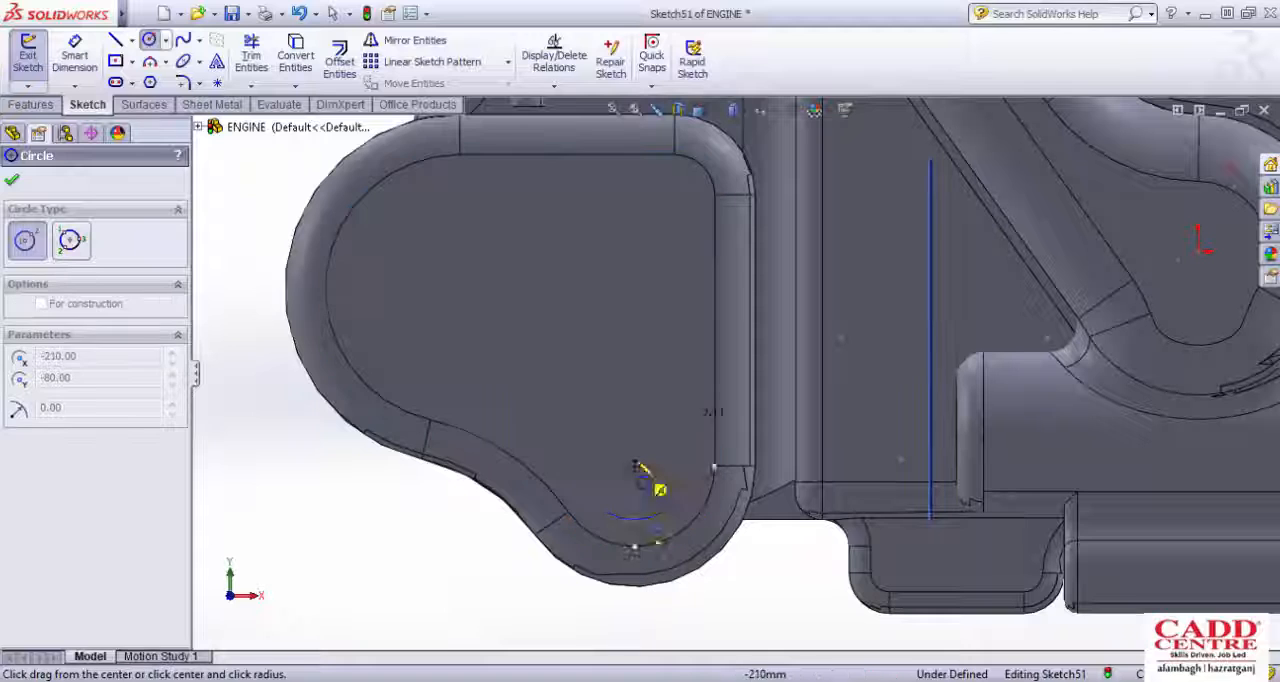
click(668, 412)
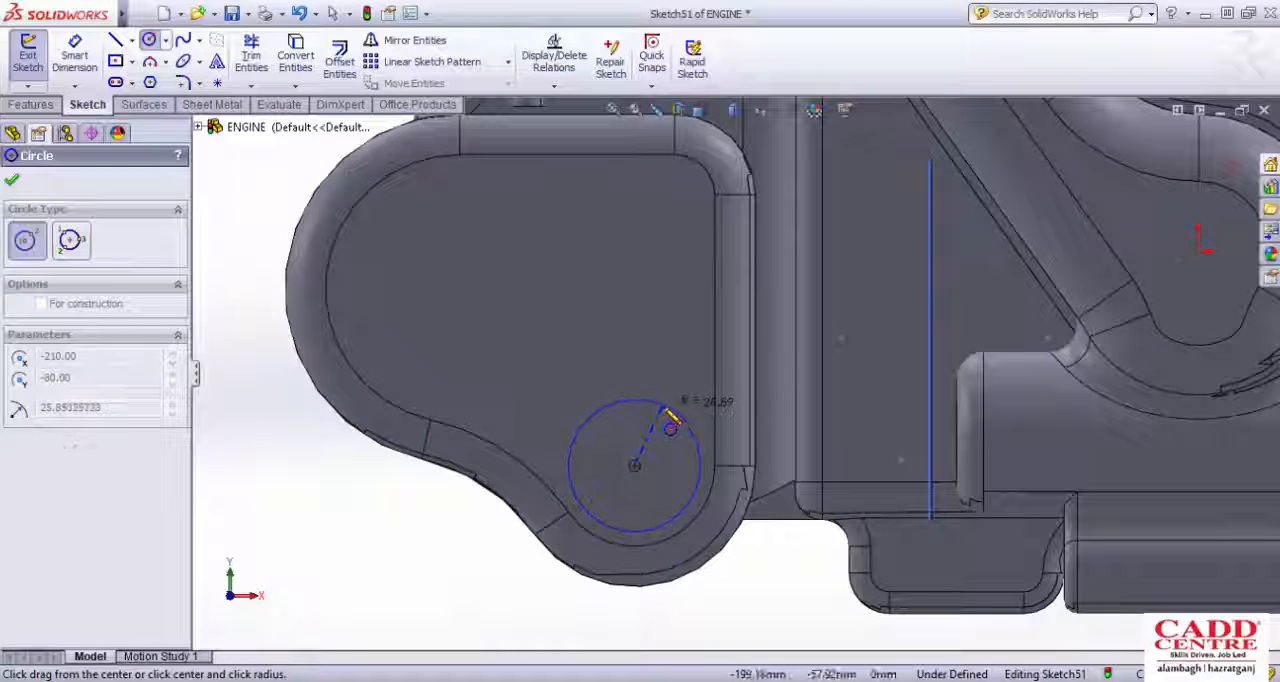
Step: Dimension the circle's diameter as 50 mm and exit the sketch
click(109, 79)
click(85, 70)
click(614, 399)
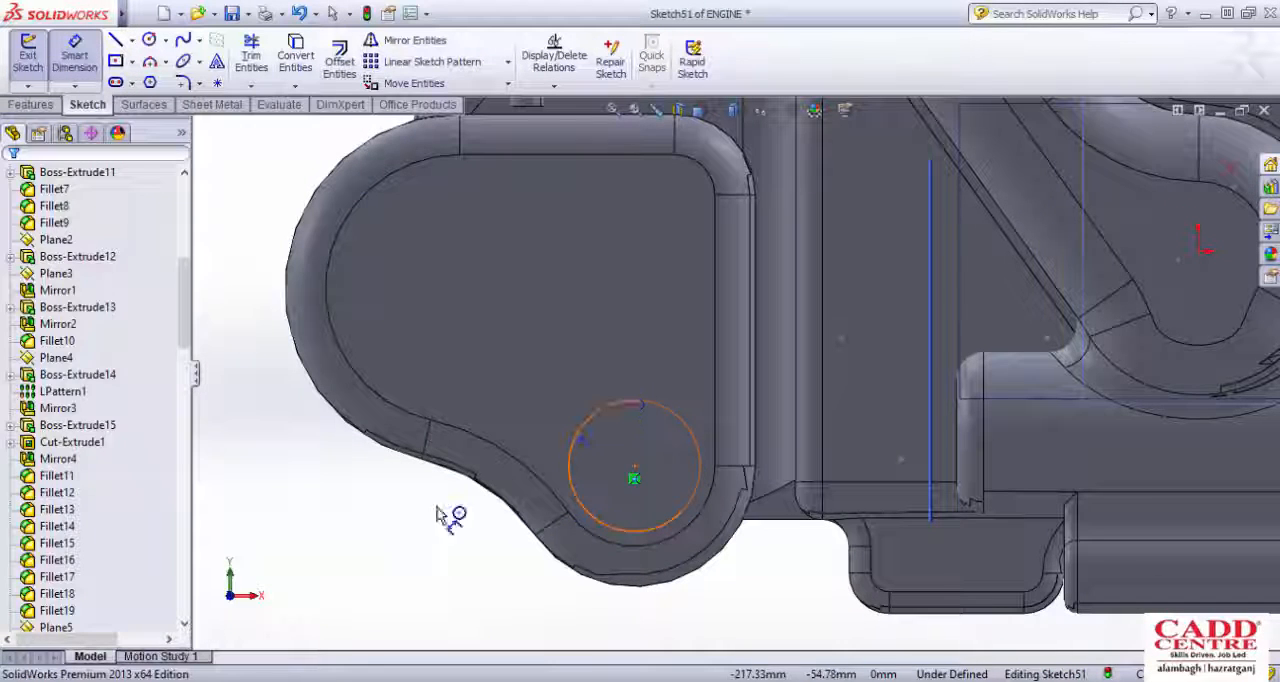
click(437, 515)
text(50)
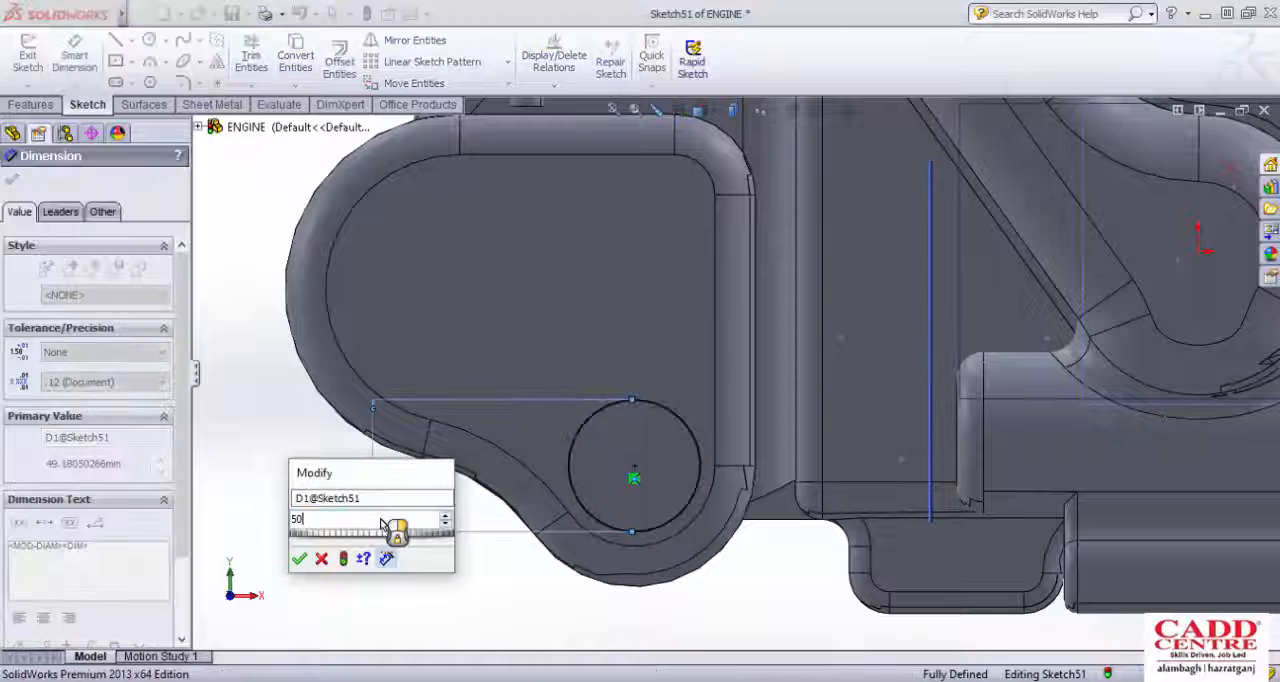
key(Return)
click(232, 169)
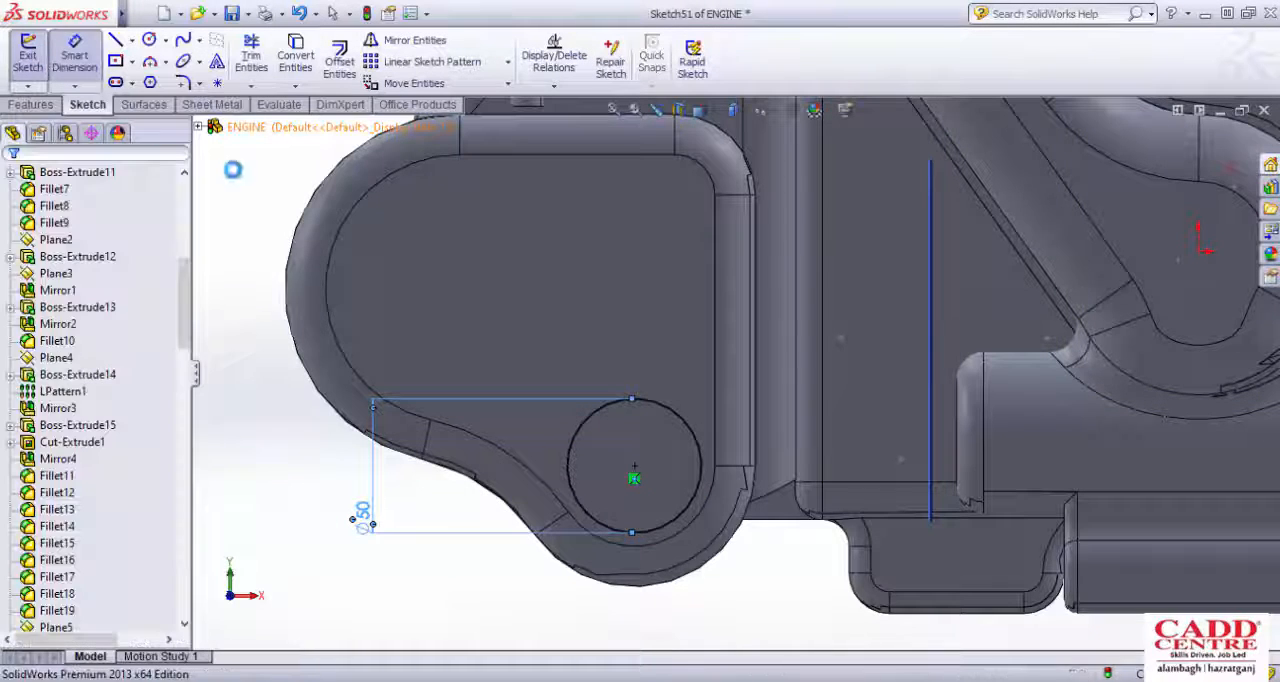
scroll(466, 306, up, 3)
mouse_move(500, 303)
middle_down()
mouse_move(580, 296)
mouse_move(592, 342)
mouse_move(621, 283)
middle_up()
click(621, 283)
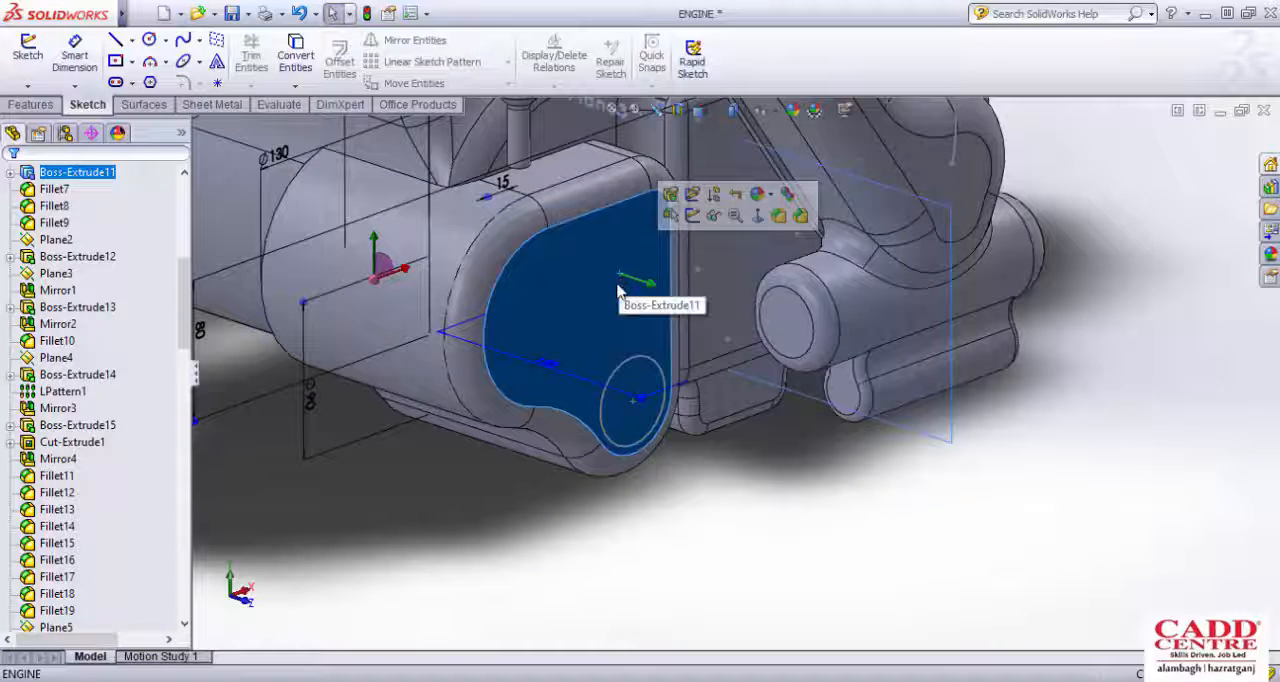
click(675, 493)
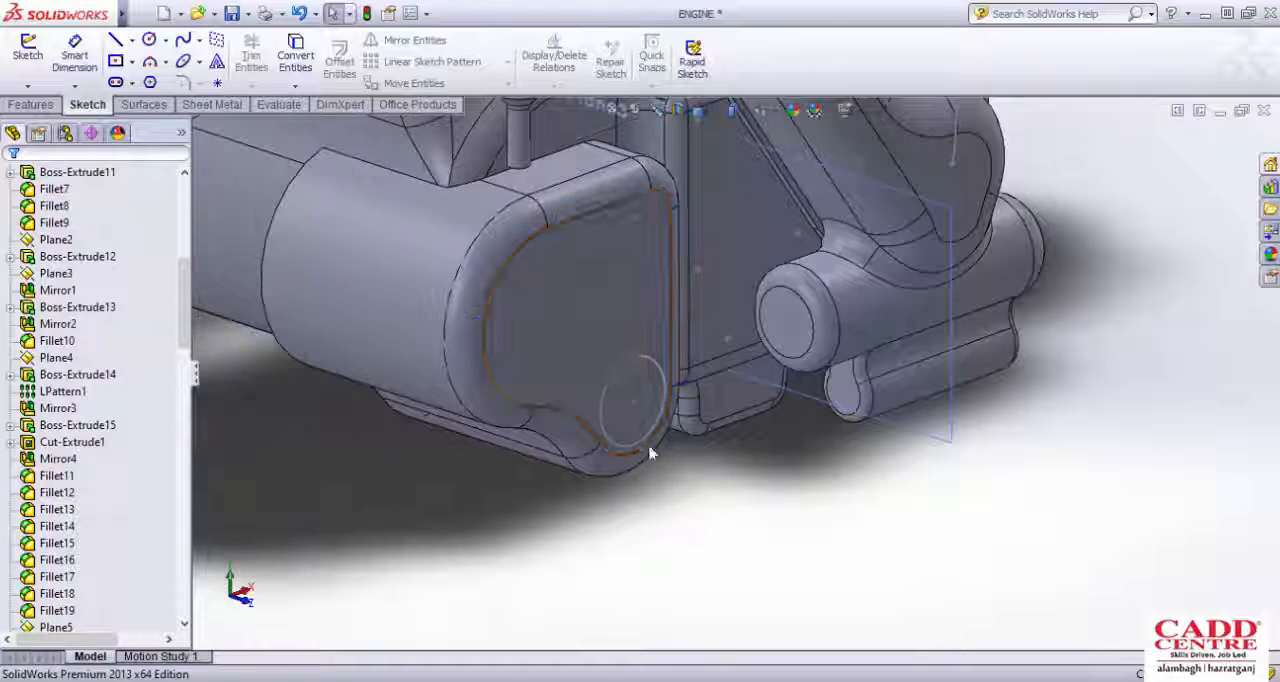
Step: Create a reference plane offset 15 mm outward from the side cover's flat outer face
click(598, 293)
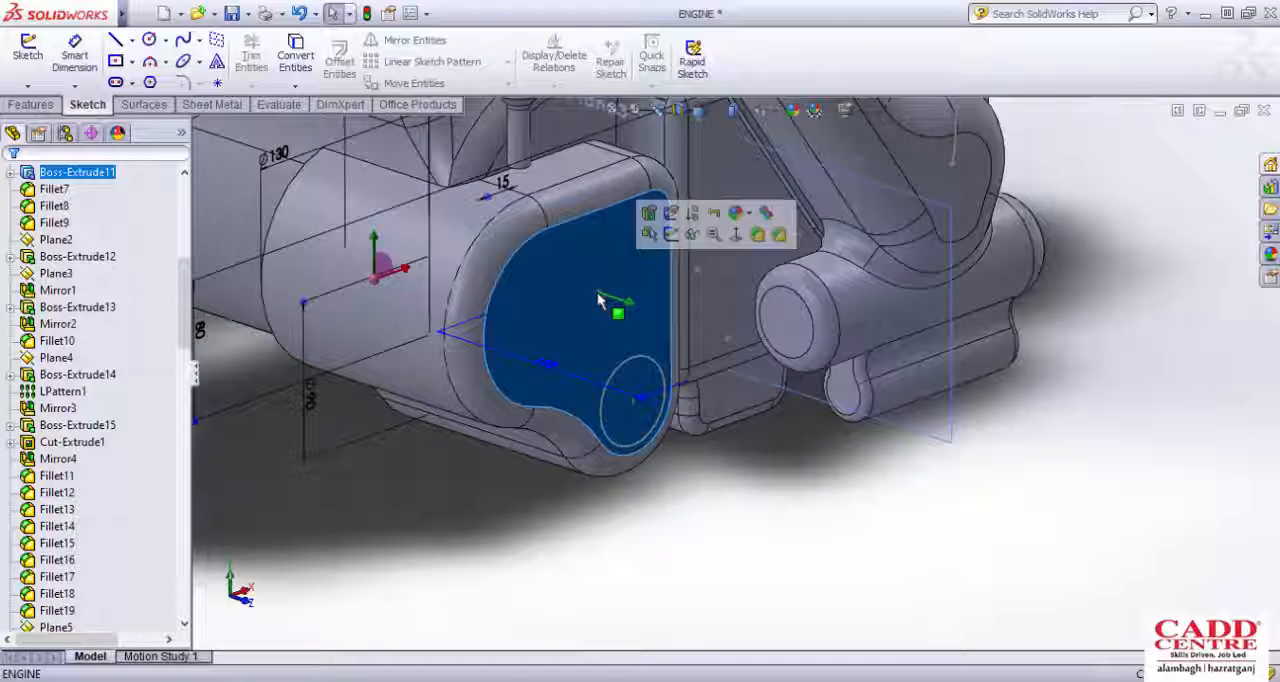
click(30, 104)
click(727, 79)
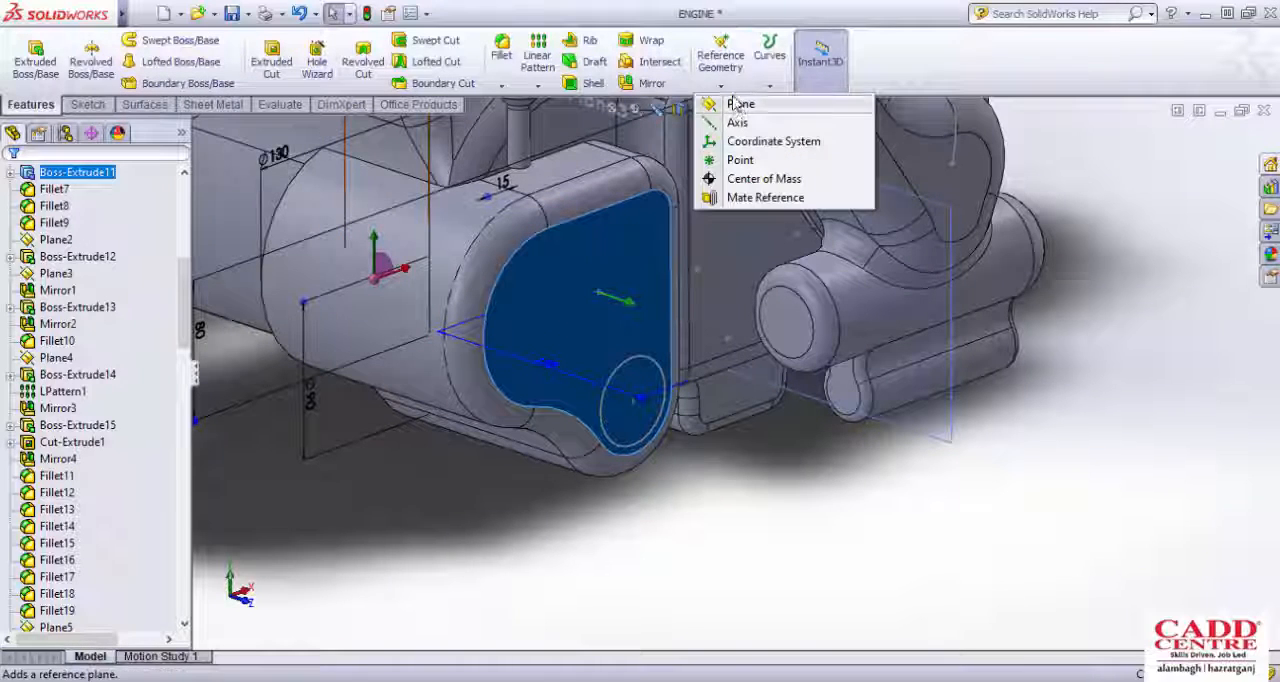
click(736, 105)
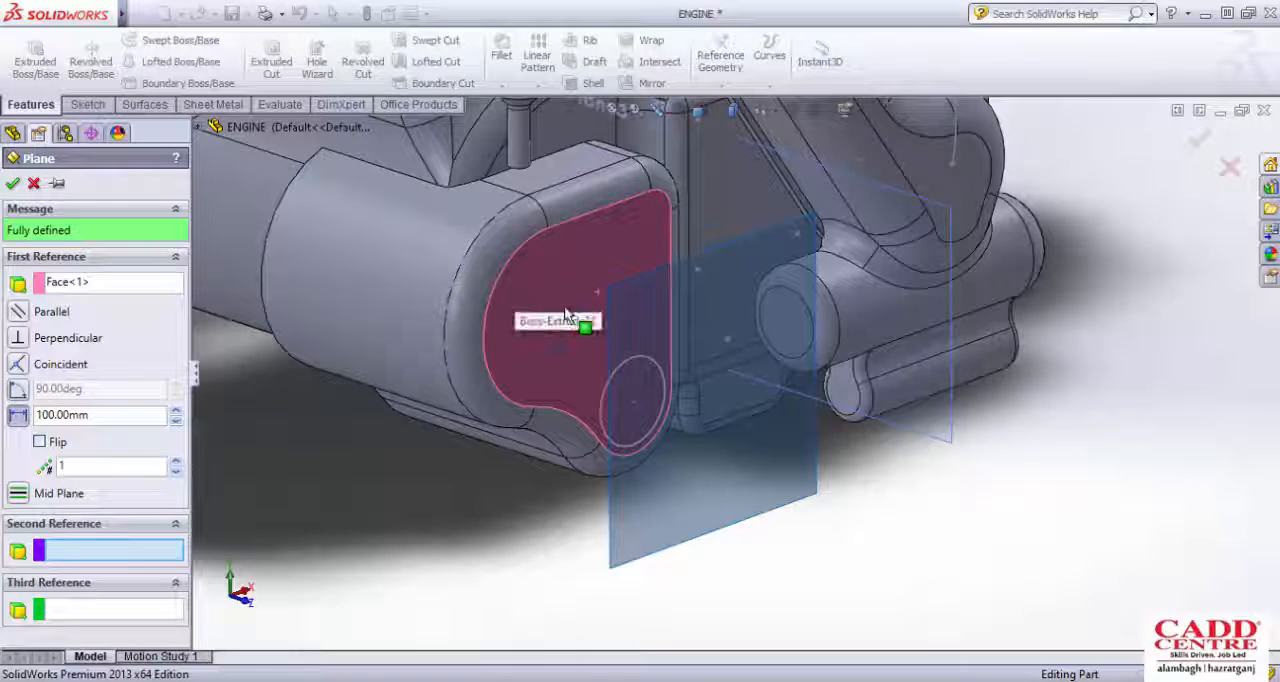
scroll(592, 306, up, 1)
middle_drag(597, 308, 615, 361)
scroll(667, 311, down, 2)
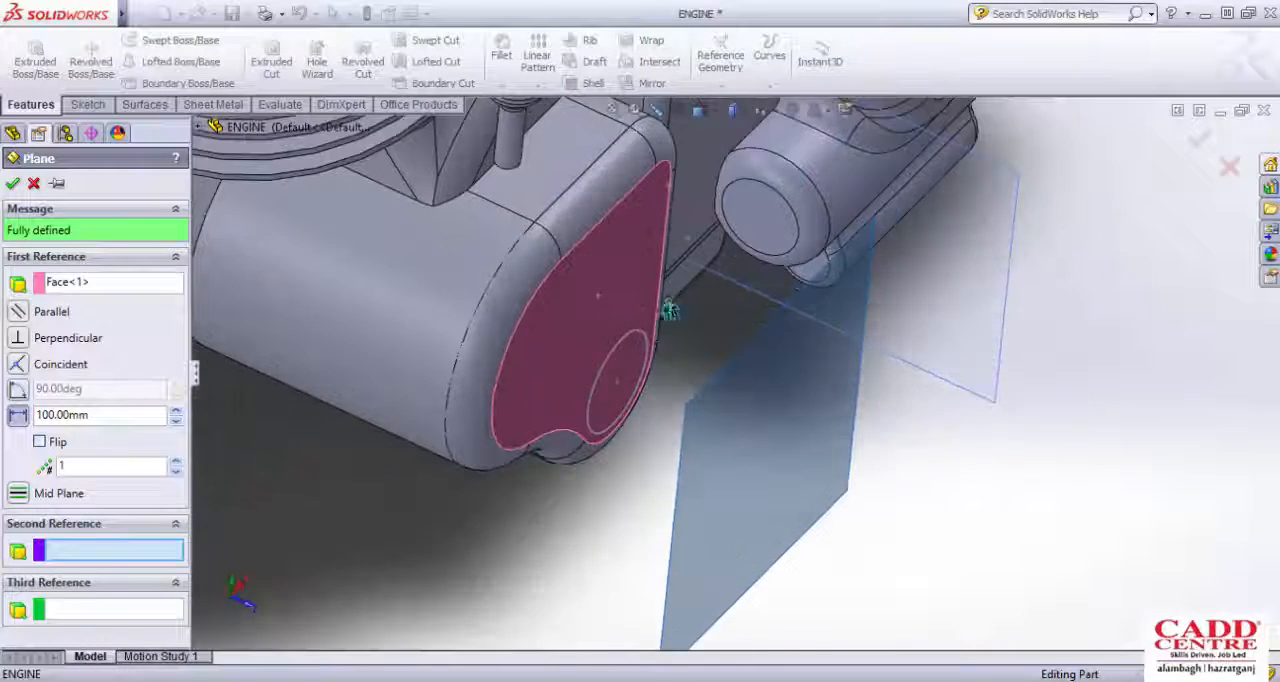
middle_drag(669, 311, 666, 351)
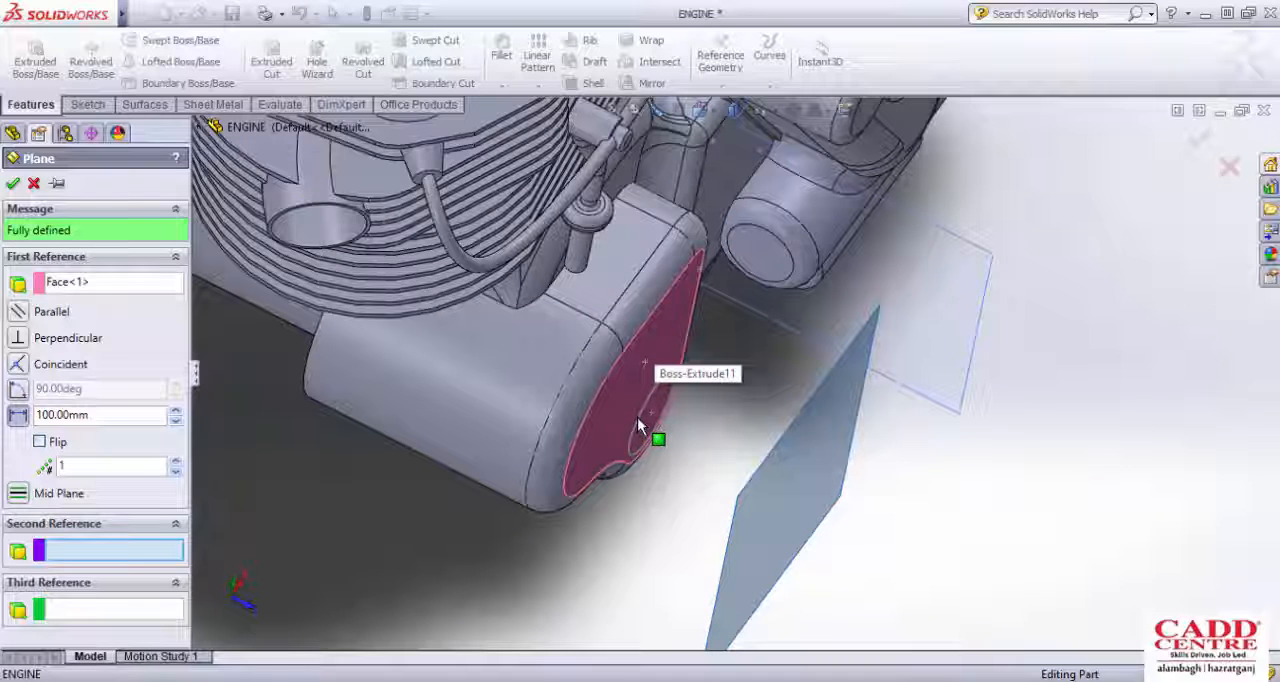
scroll(805, 410, down, 2)
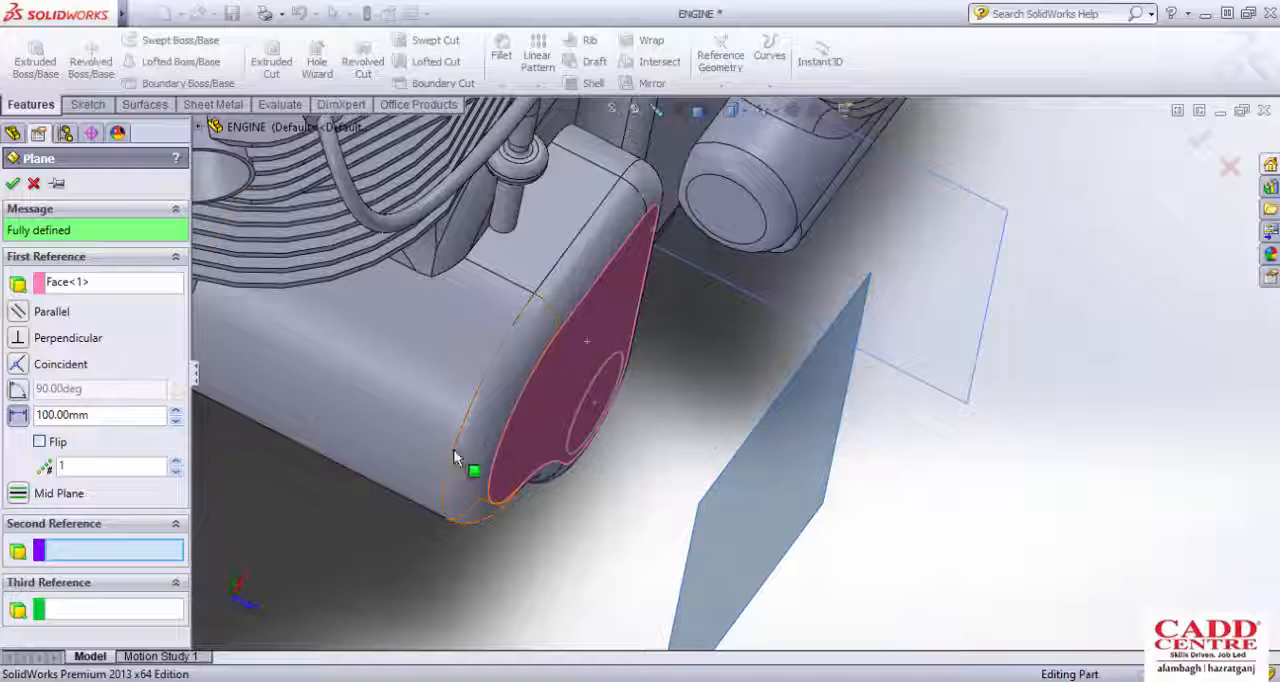
drag(103, 414, 22, 416)
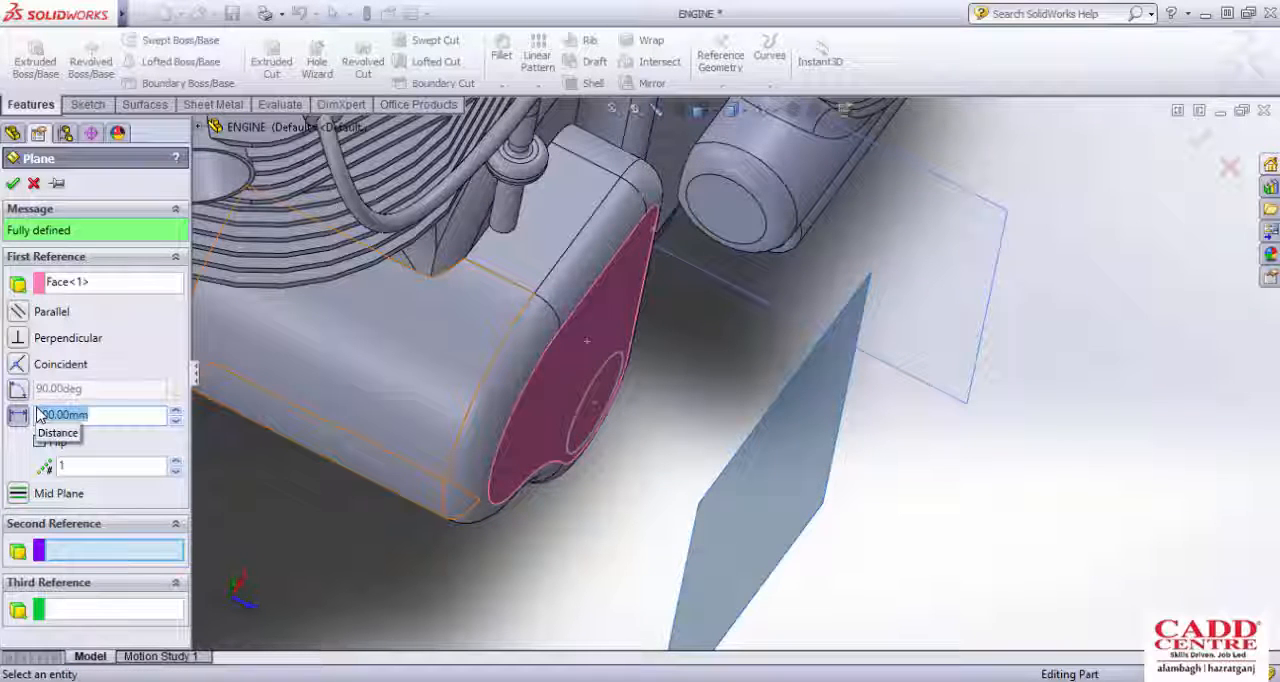
text(5)
key(Return)
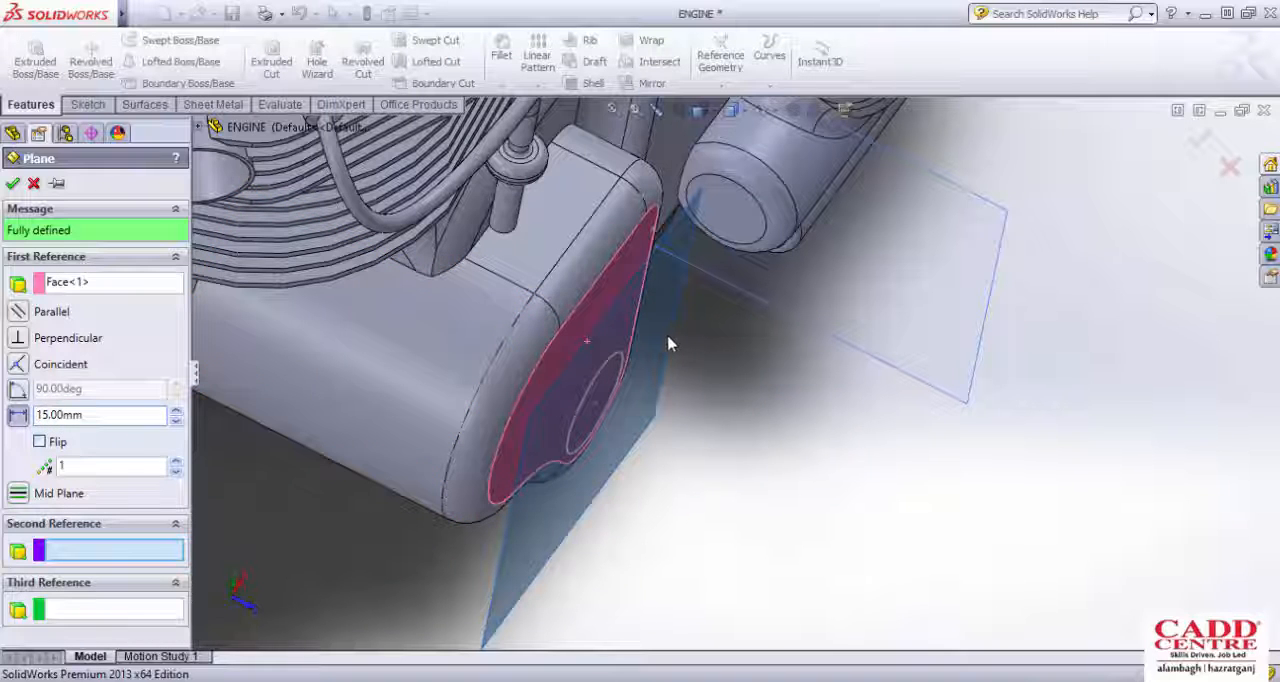
middle_drag(661, 343, 611, 414)
scroll(603, 426, down, 2)
scroll(609, 414, up, 2)
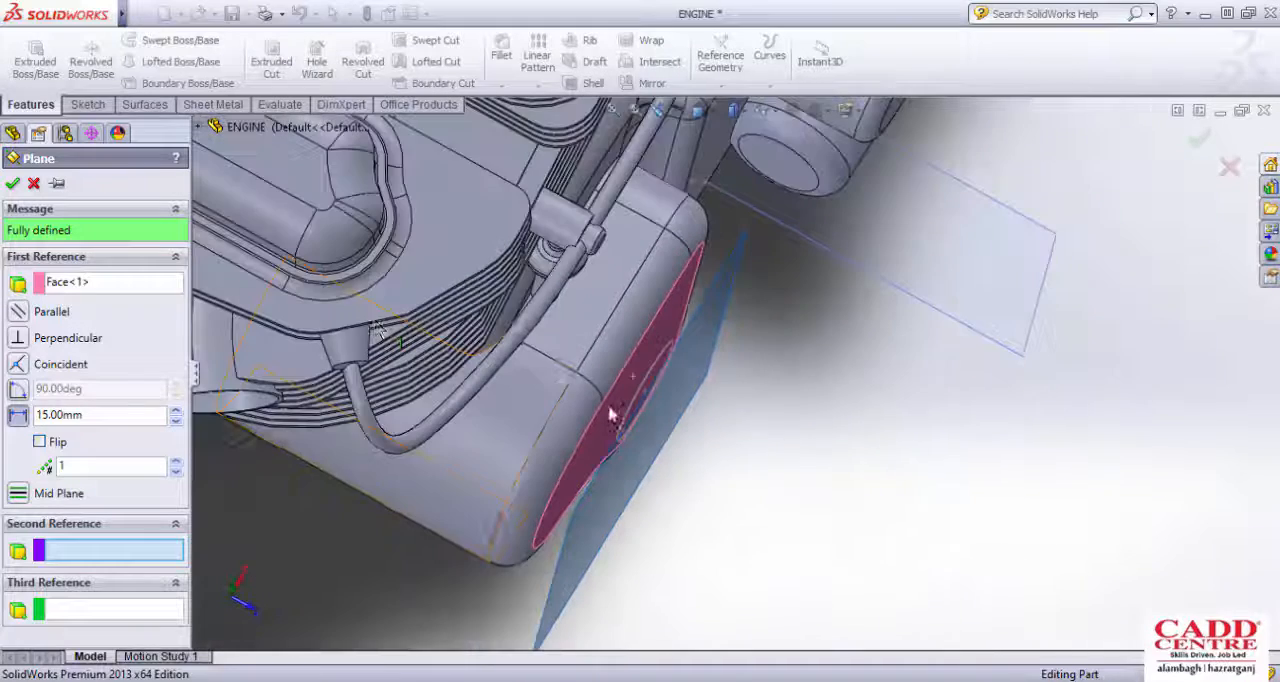
click(12, 183)
Step: Start a sketch on the new offset plane and draw a hexagon centred on the circle, with an inscribed circle about 29.5 mm in diameter
click(87, 104)
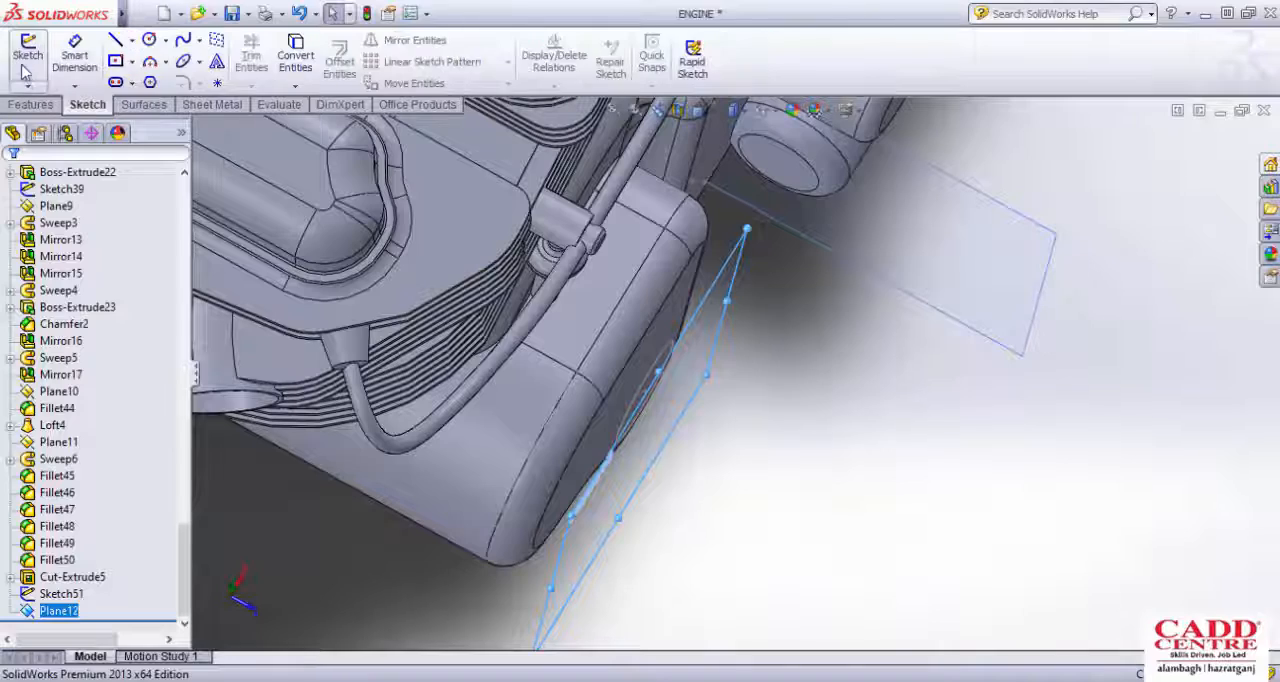
click(27, 55)
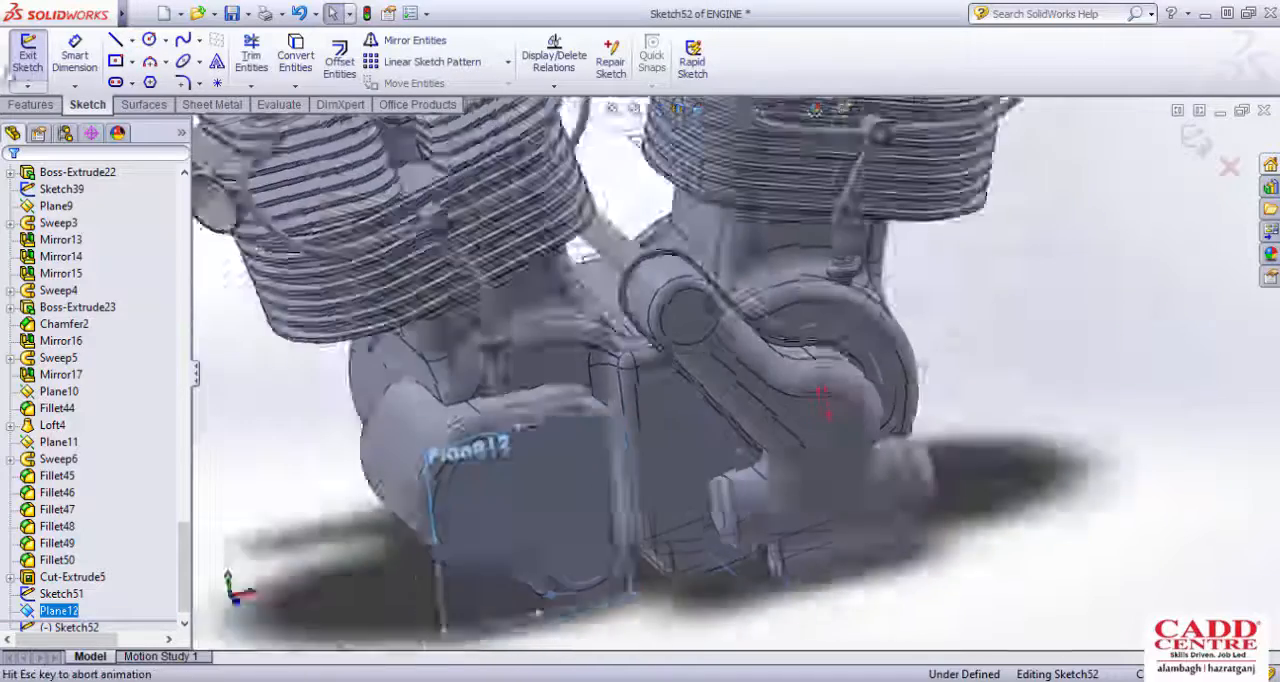
scroll(688, 460, down, 5)
scroll(688, 460, down, 1)
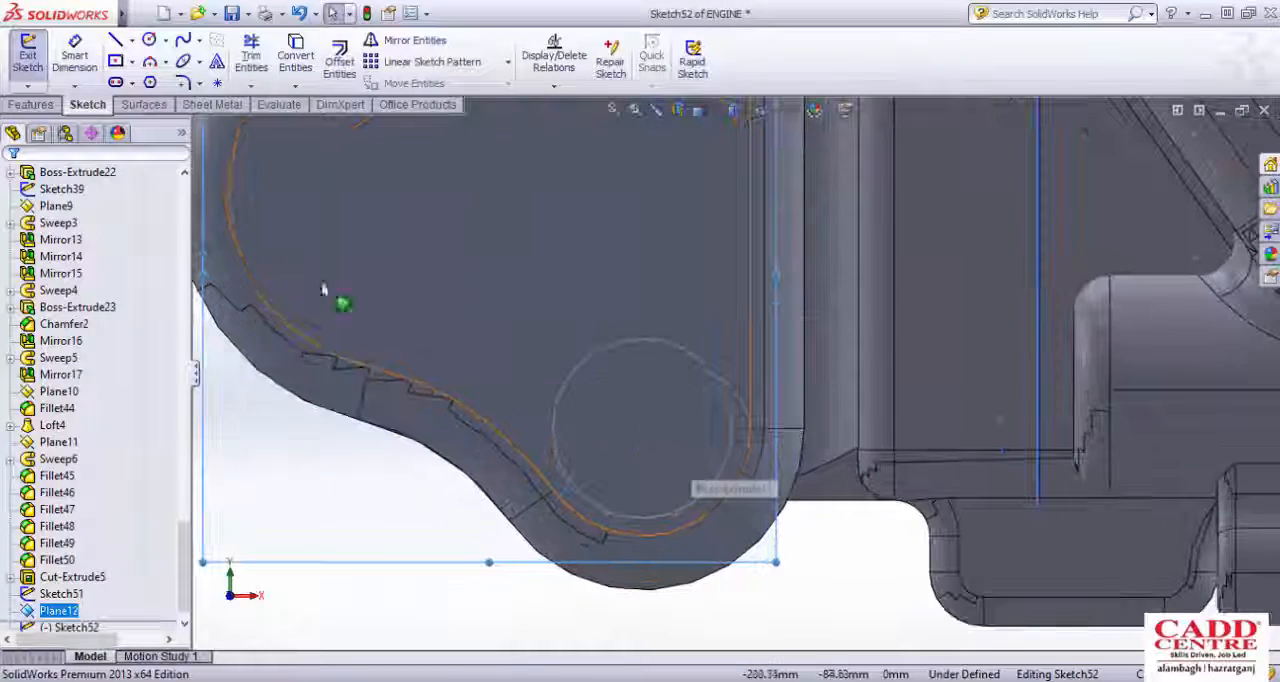
click(149, 82)
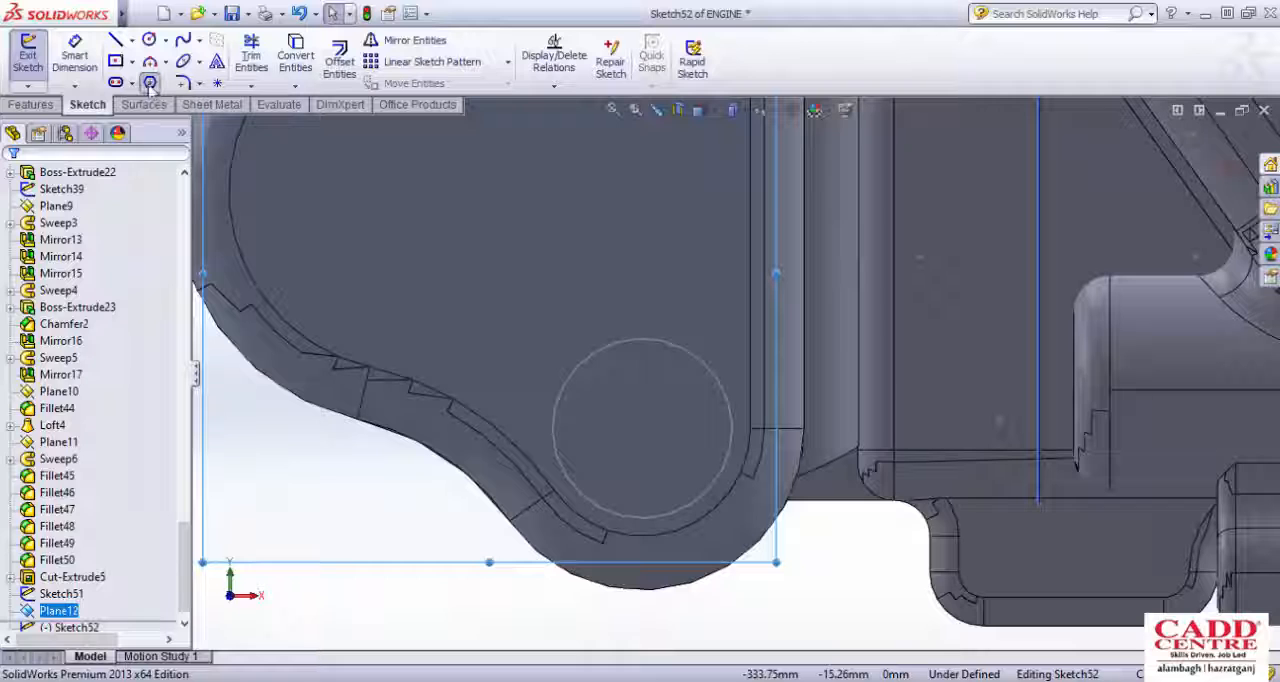
click(642, 428)
click(642, 369)
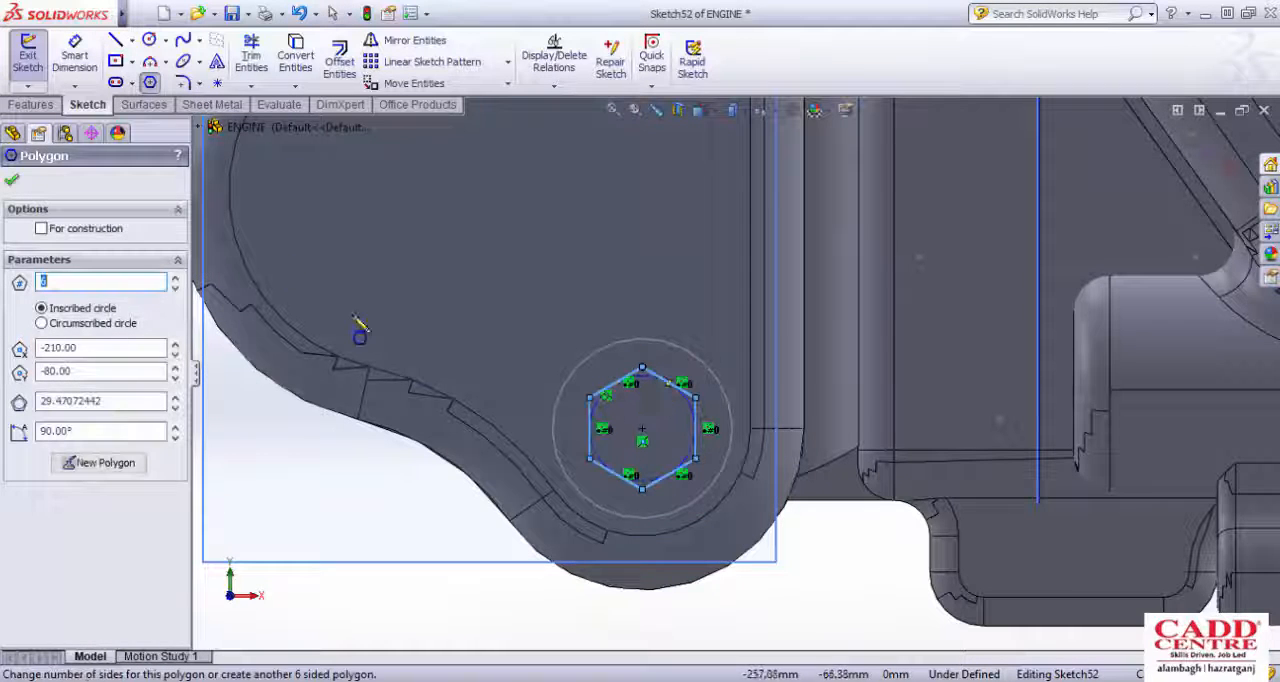
Step: Dimension the diameter of the hexagon's inscribed circle as 25 mm and exit the sketch
click(77, 57)
click(696, 420)
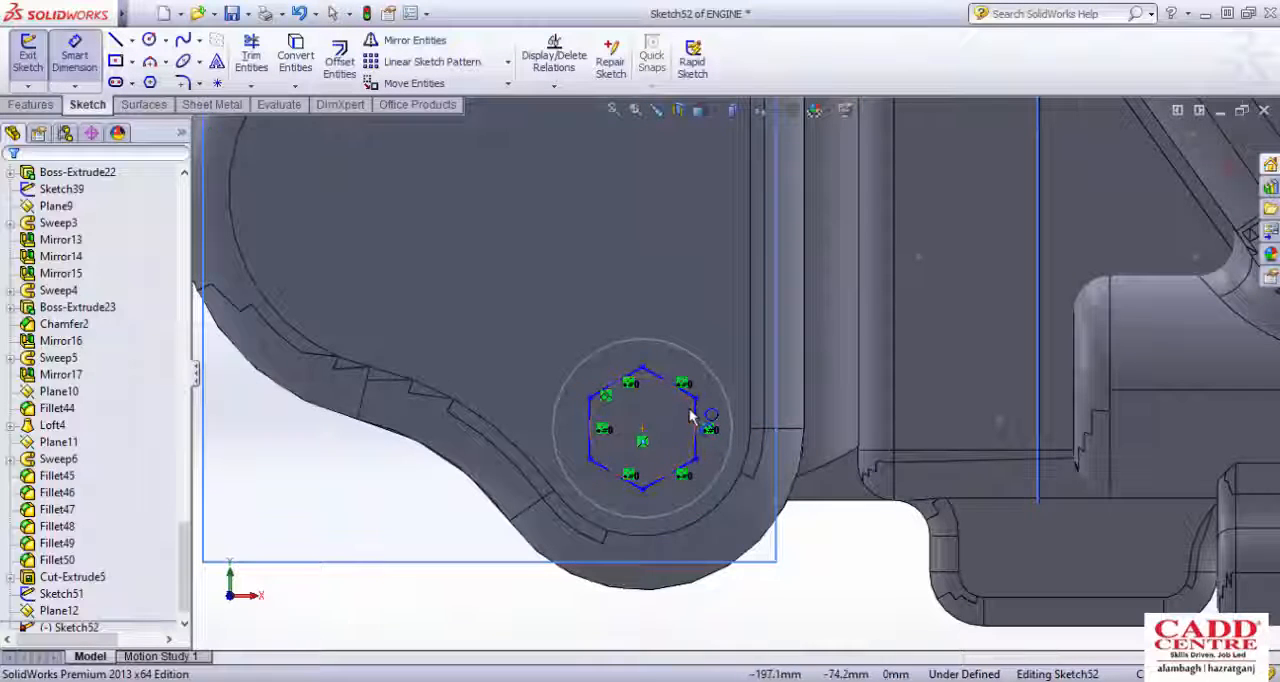
click(880, 586)
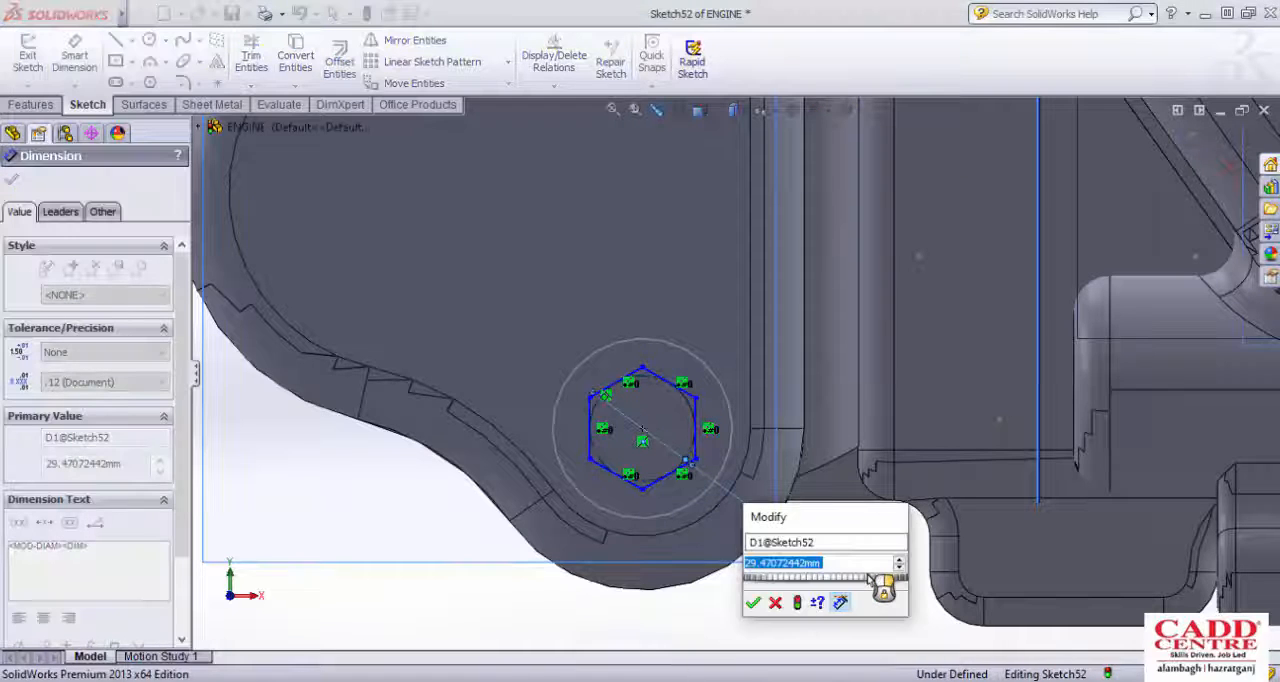
text(25)
key(Return)
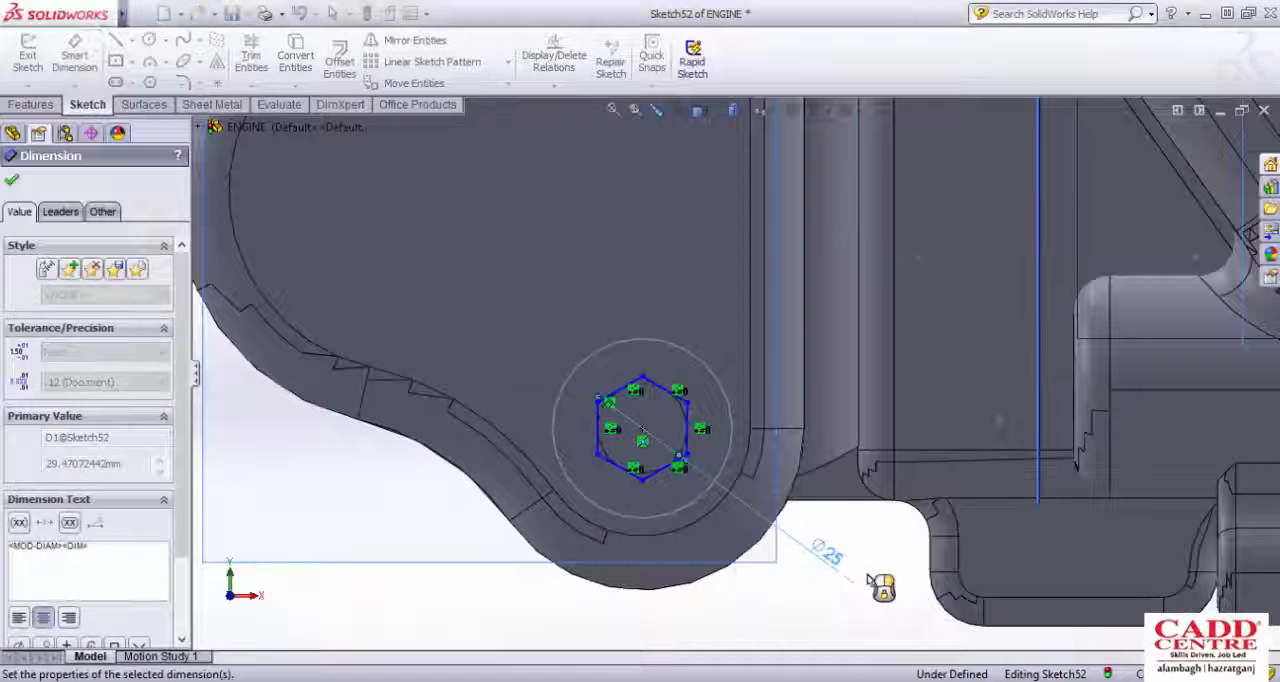
click(30, 55)
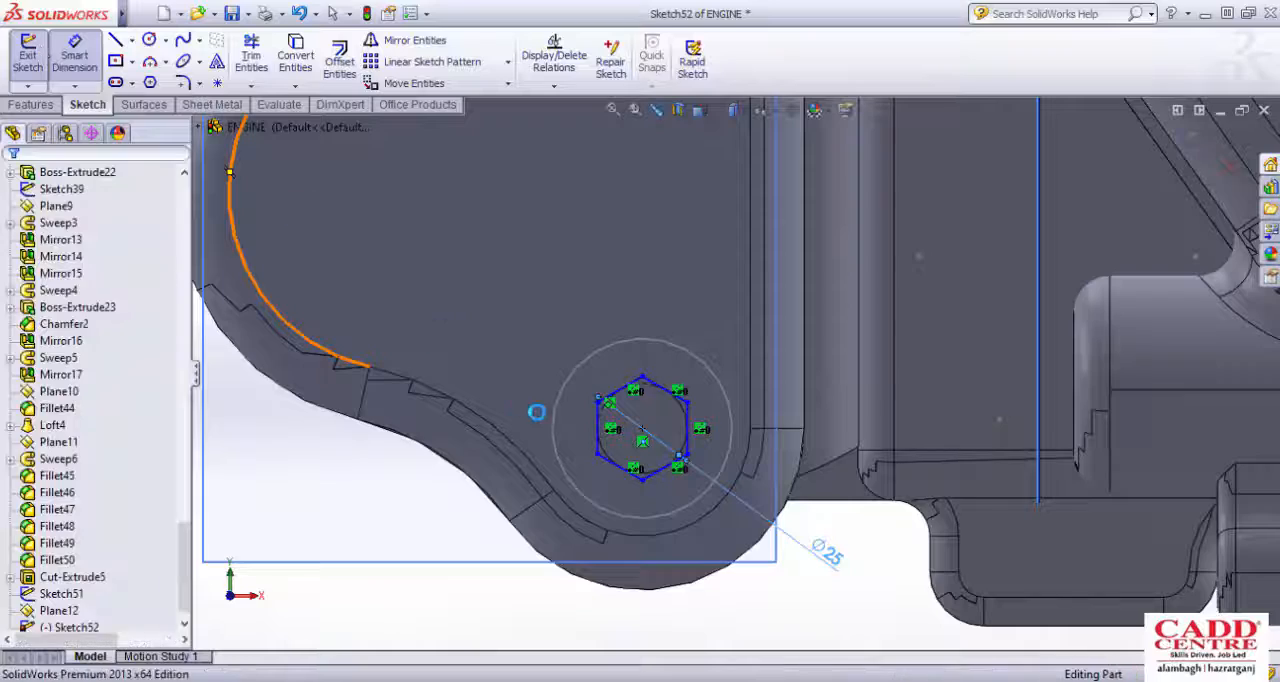
Step: Create a lofted boss from the 50 mm circle on the side cover to the hexagon on the offset plane
scroll(538, 414, up, 2)
scroll(538, 416, up, 3)
mouse_move(546, 422)
middle_down()
mouse_move(609, 460)
mouse_move(617, 532)
middle_up()
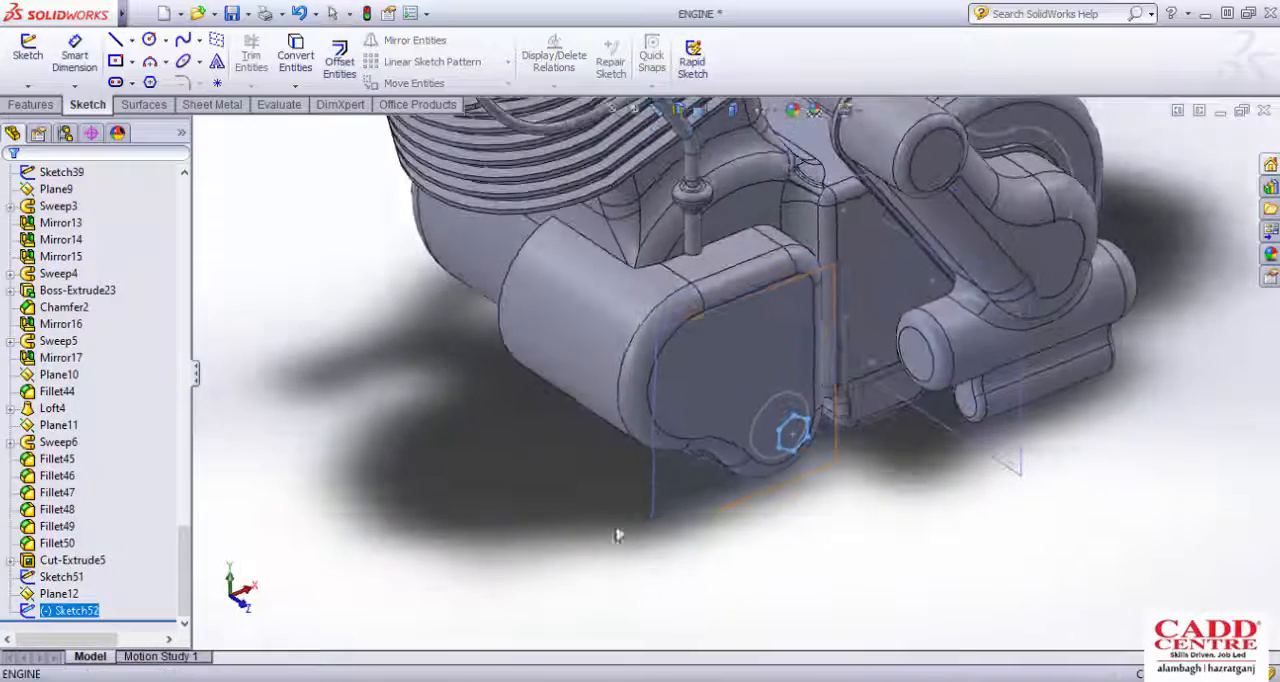
click(805, 427)
scroll(805, 427, down, 3)
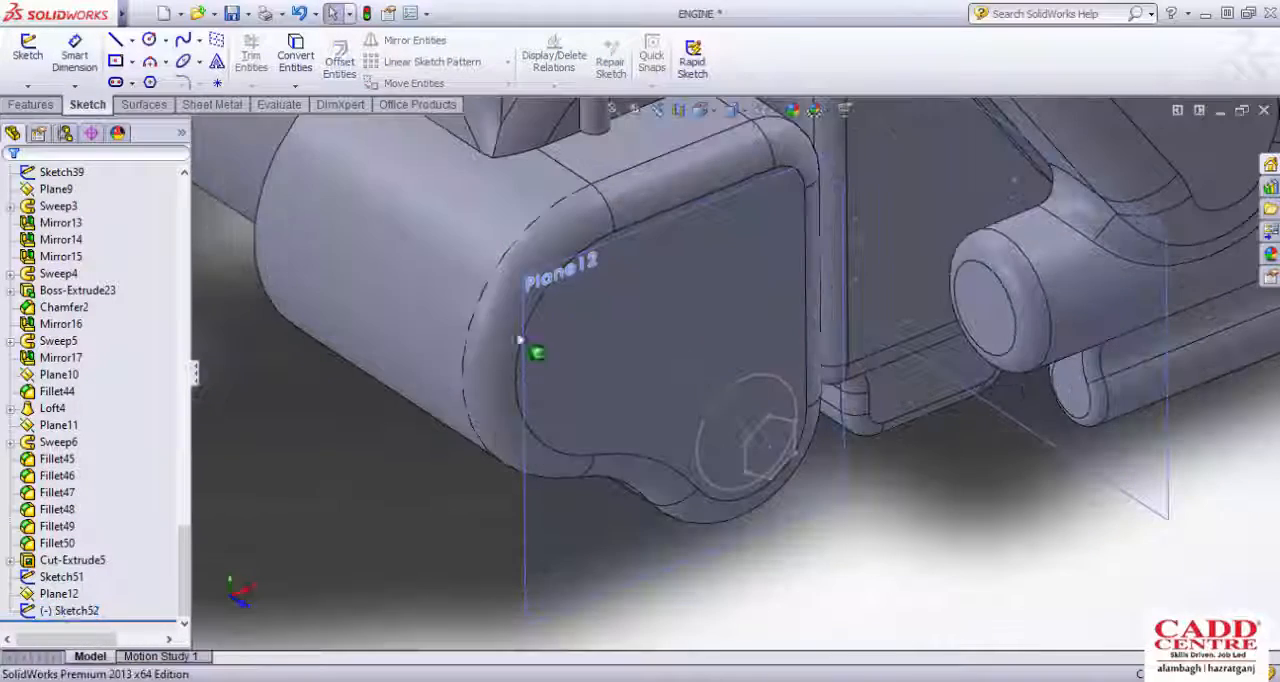
click(32, 106)
click(180, 63)
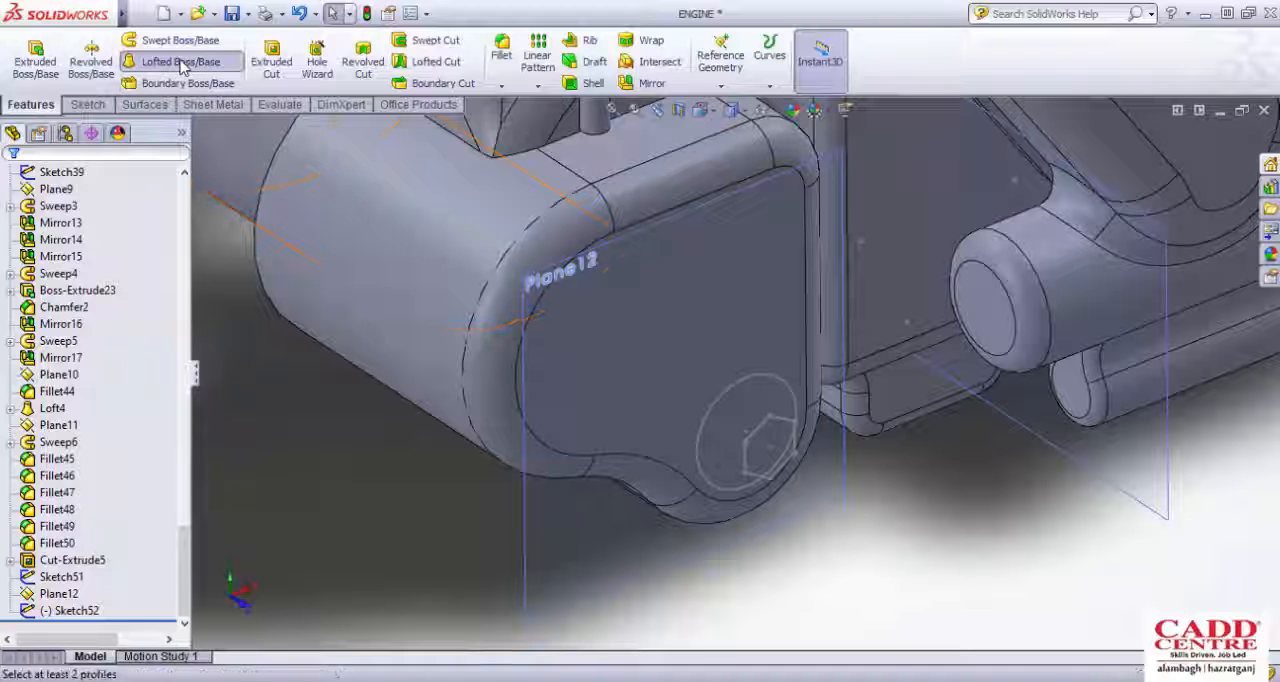
scroll(683, 321, down, 3)
click(675, 311)
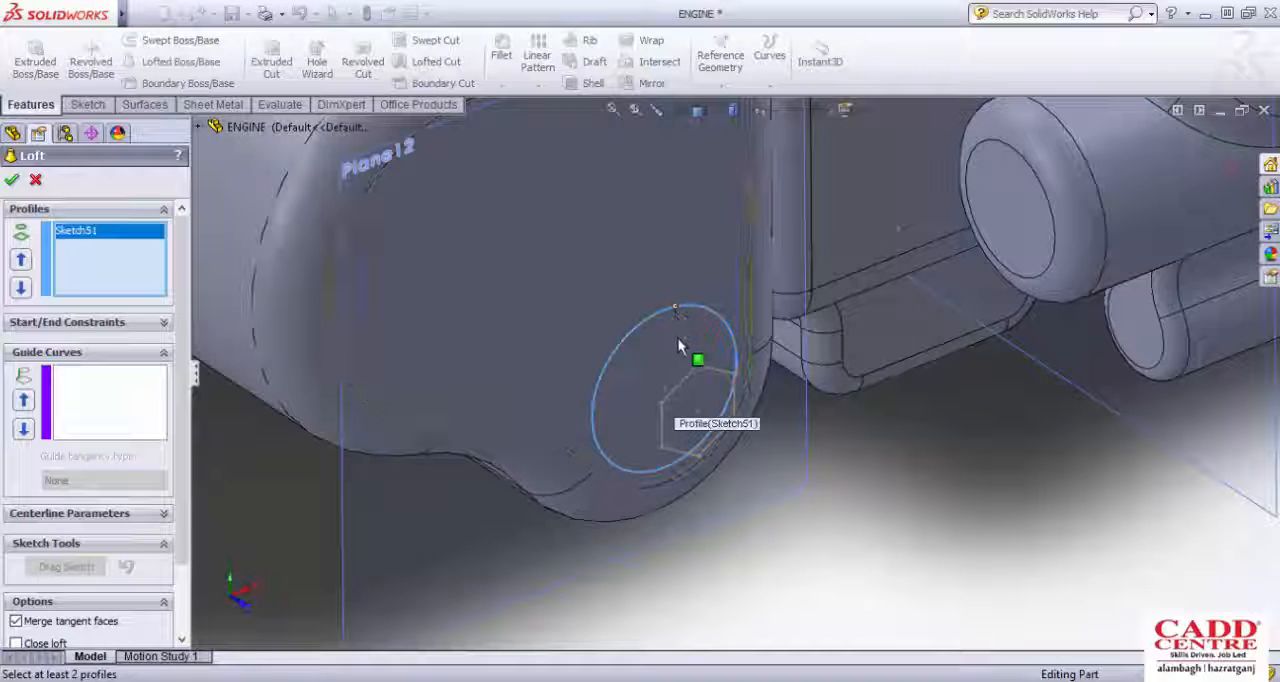
click(686, 378)
mouse_move(722, 396)
middle_down()
mouse_move(715, 341)
mouse_move(778, 364)
mouse_move(816, 446)
mouse_move(773, 372)
mouse_move(729, 396)
mouse_move(749, 528)
mouse_move(220, 253)
middle_up()
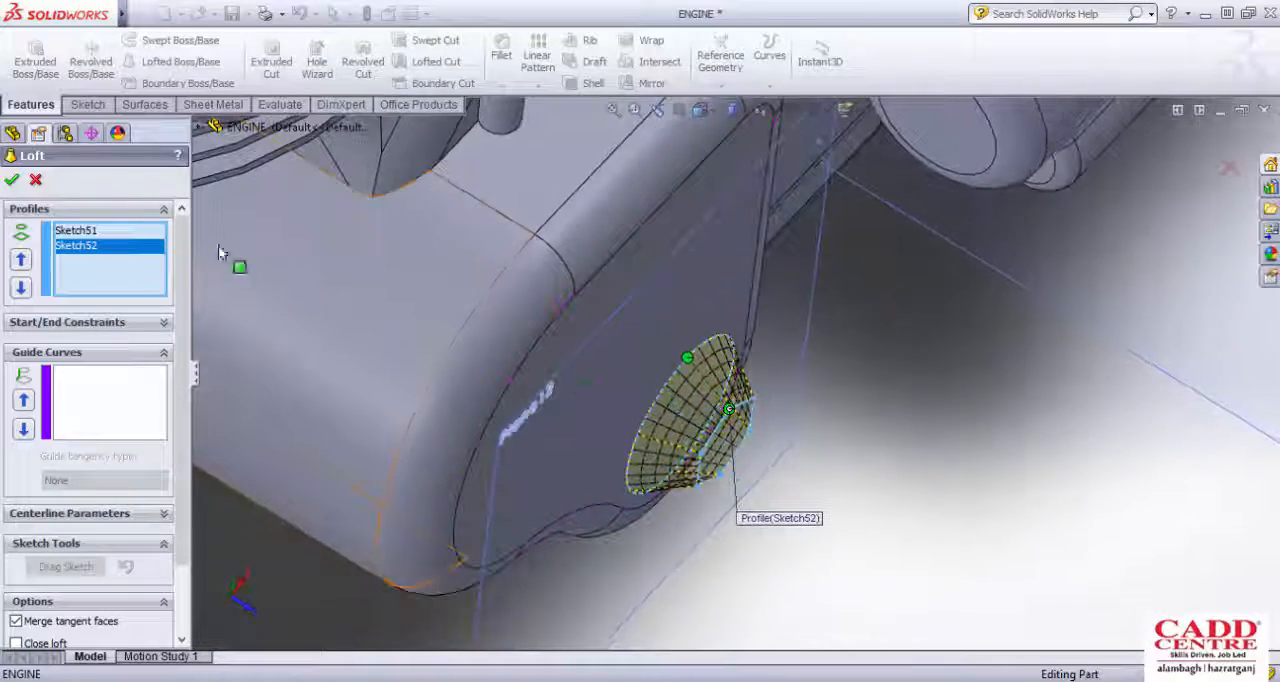
click(12, 180)
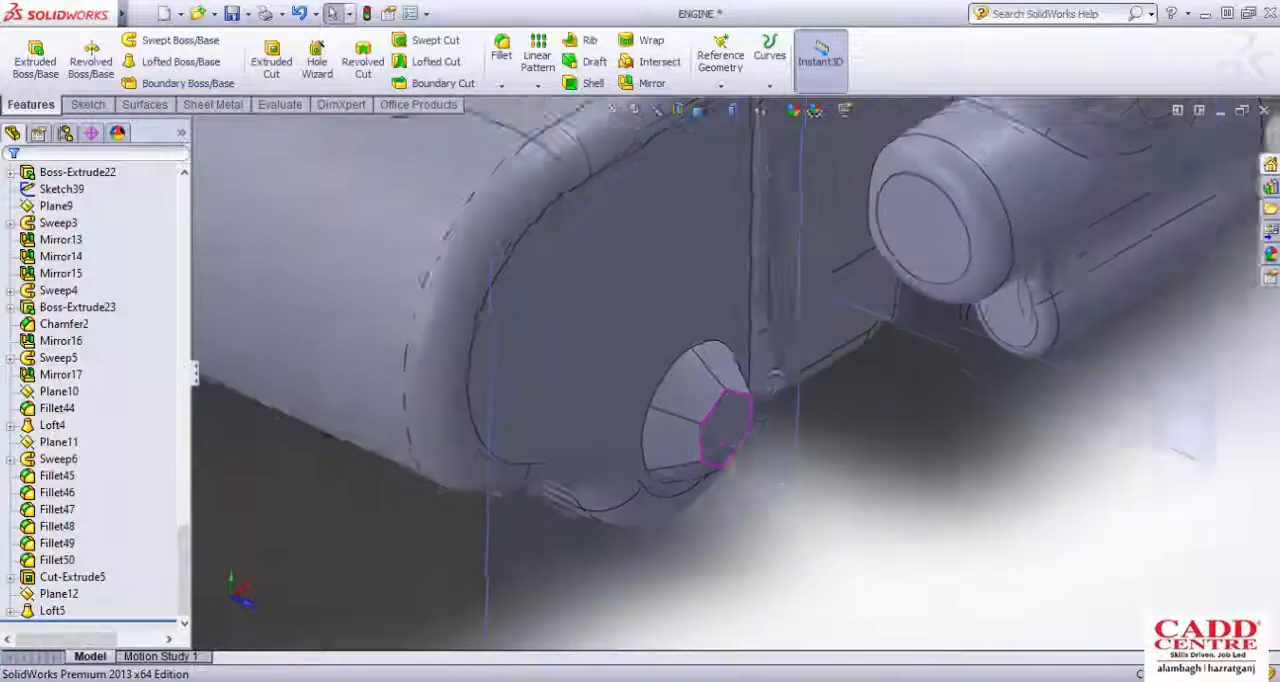
Step: Create a single reference plane offset 15 mm outward from the hexagonal end face of the lofted boss
middle_drag(790, 440, 785, 407)
scroll(792, 400, up, 3)
scroll(794, 402, down, 4)
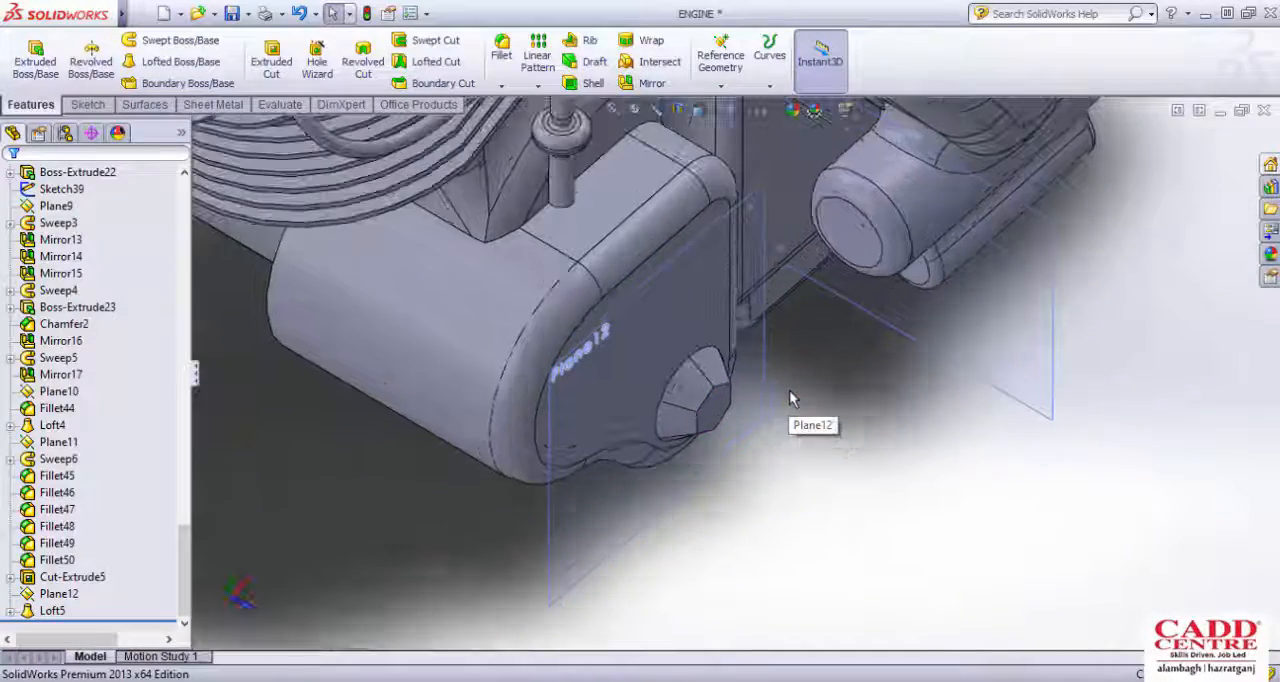
scroll(814, 371, up, 3)
scroll(694, 449, down, 5)
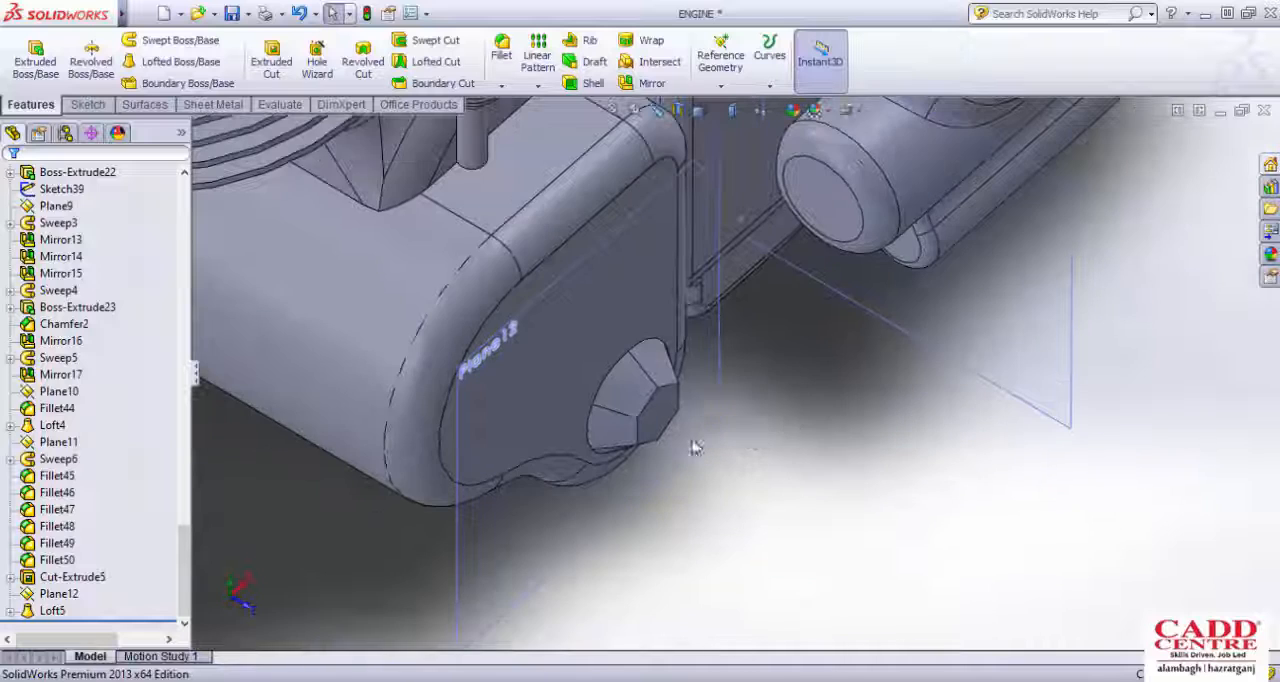
scroll(684, 342, down, 2)
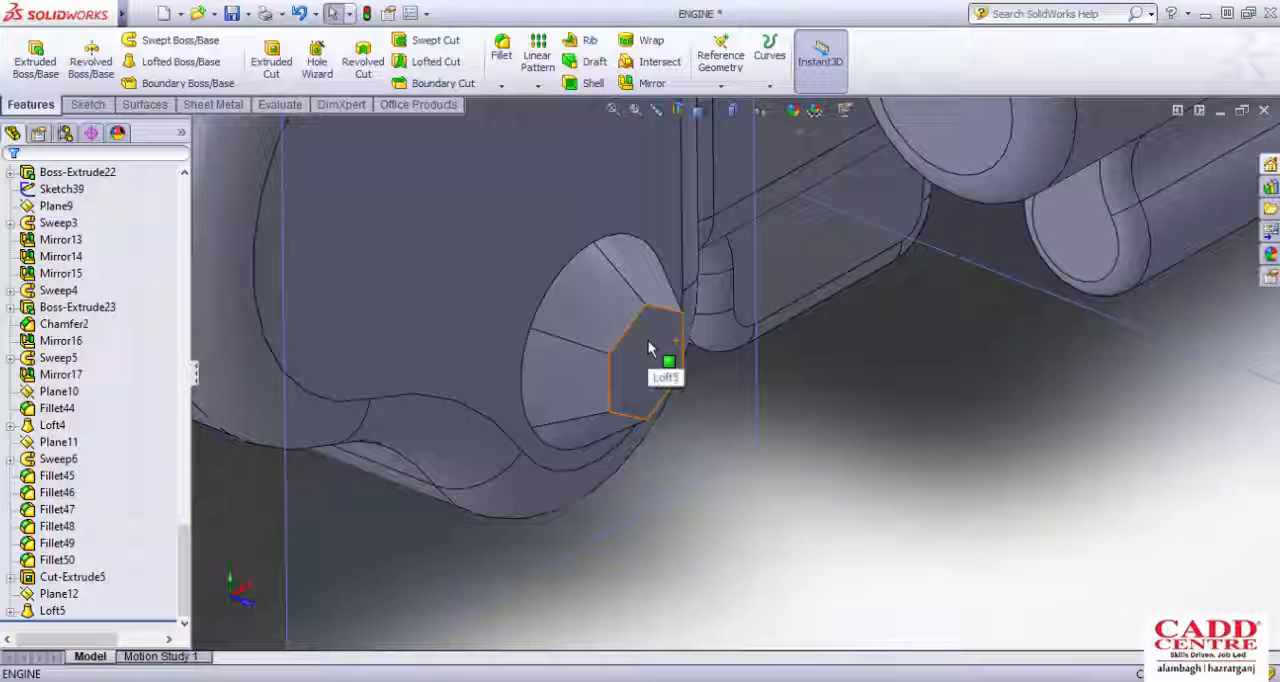
click(648, 348)
scroll(660, 355, up, 4)
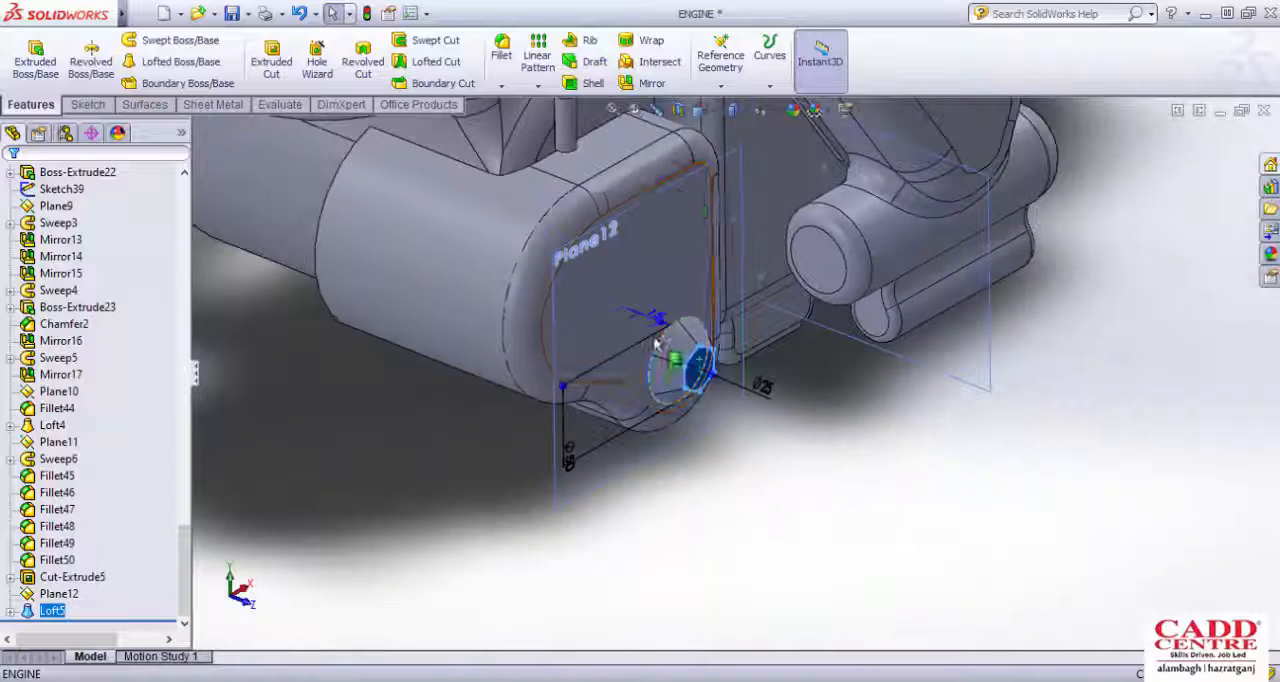
click(723, 82)
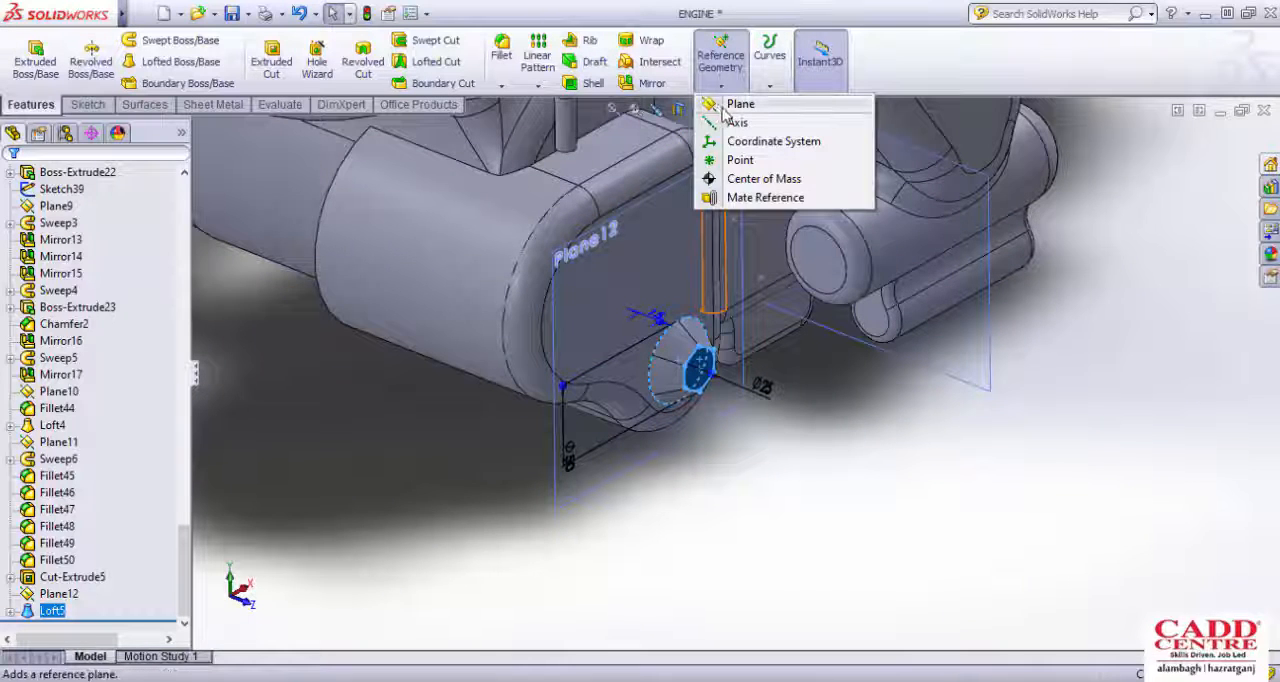
click(726, 104)
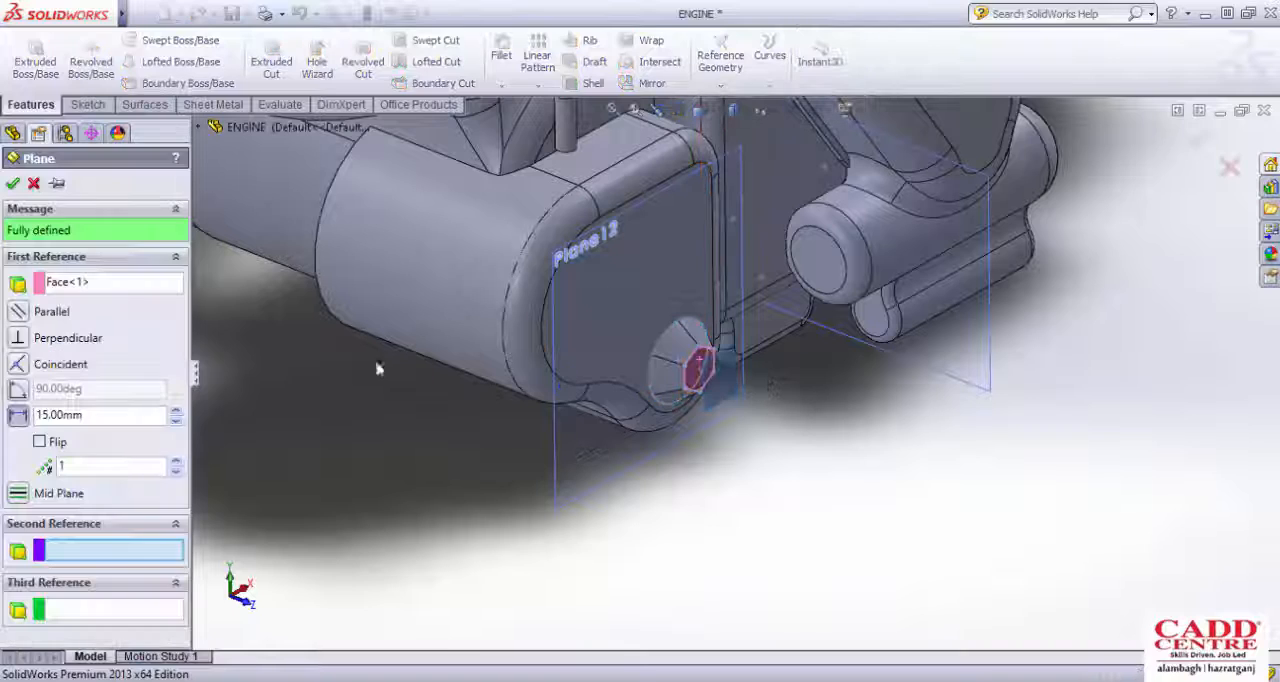
scroll(699, 355, down, 5)
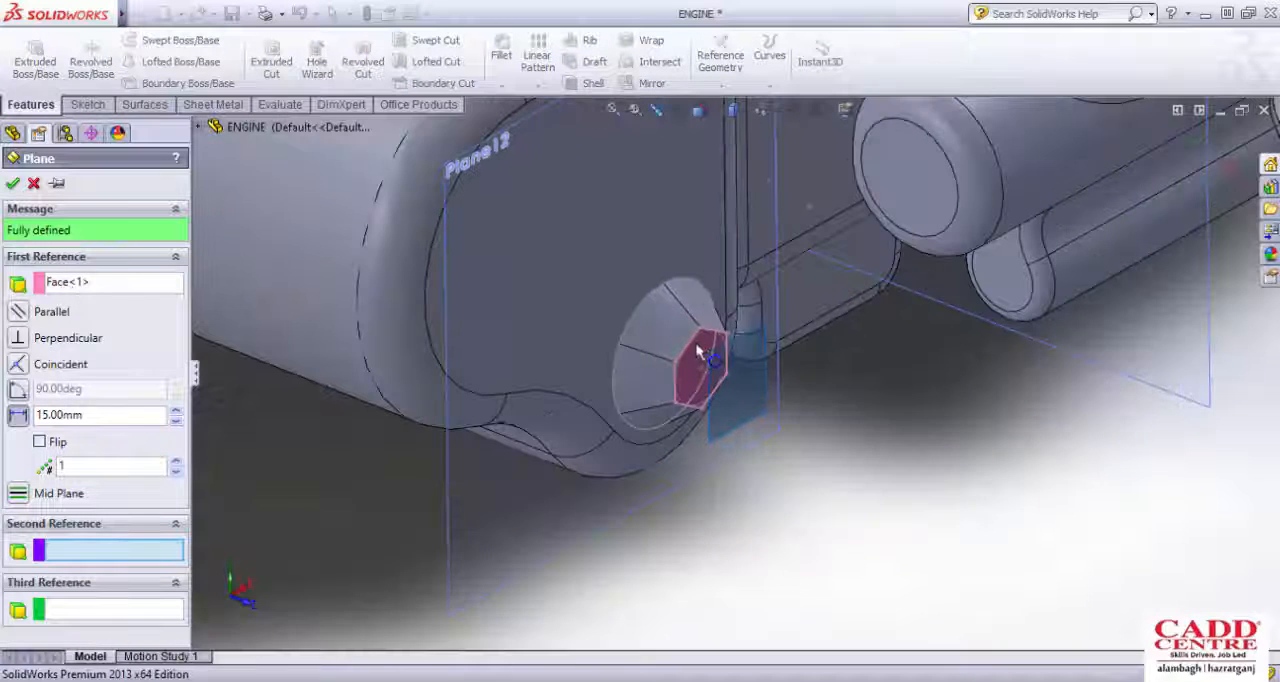
scroll(720, 365, up, 3)
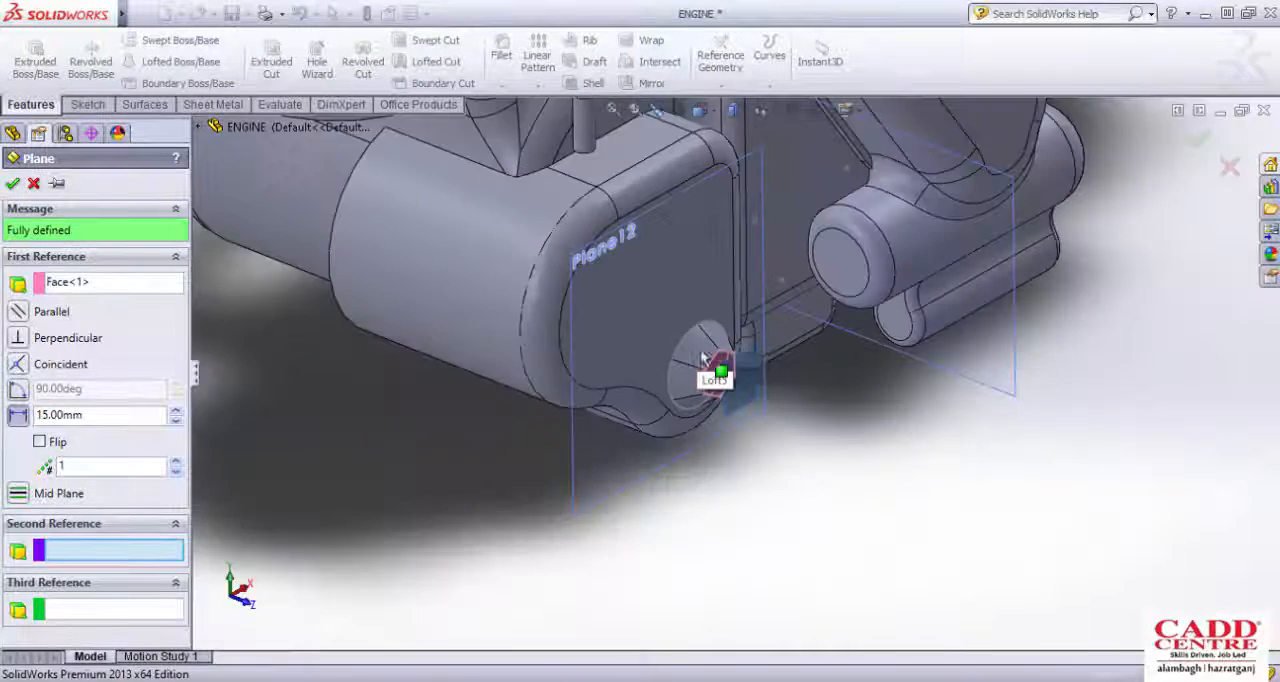
scroll(720, 365, down, 3)
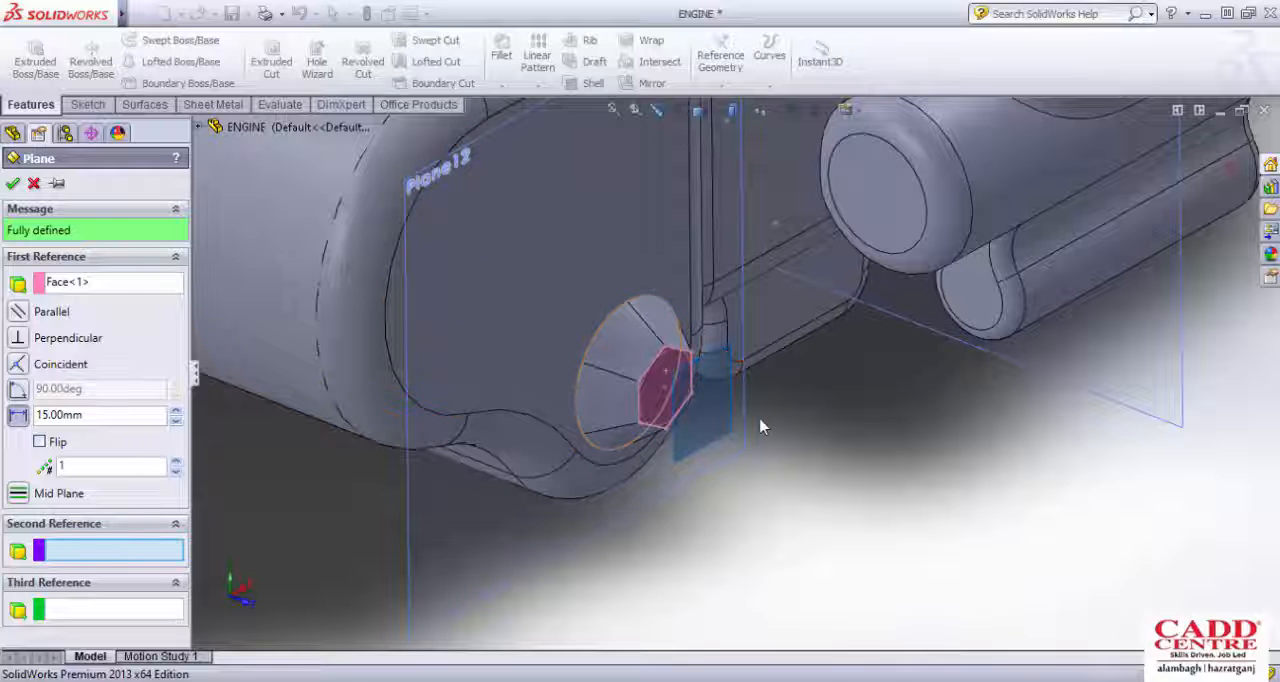
middle_drag(683, 309, 755, 398)
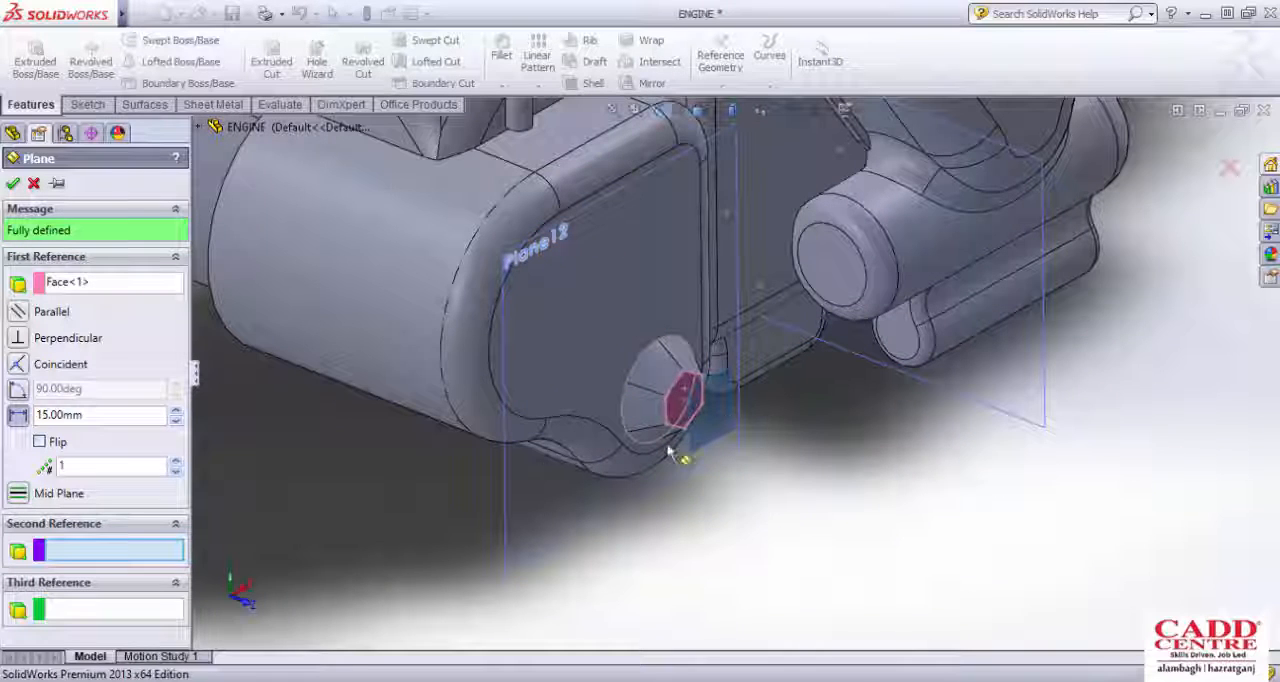
click(41, 445)
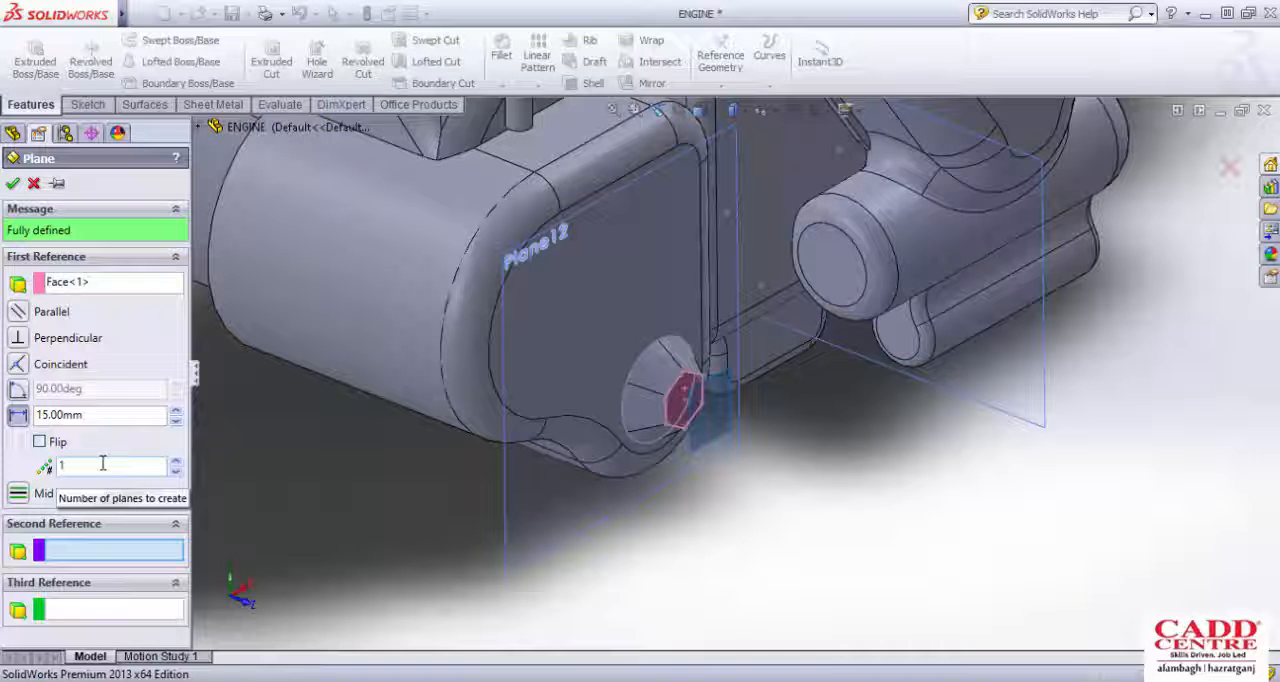
scroll(763, 423, up, 1)
middle_drag(763, 423, 826, 513)
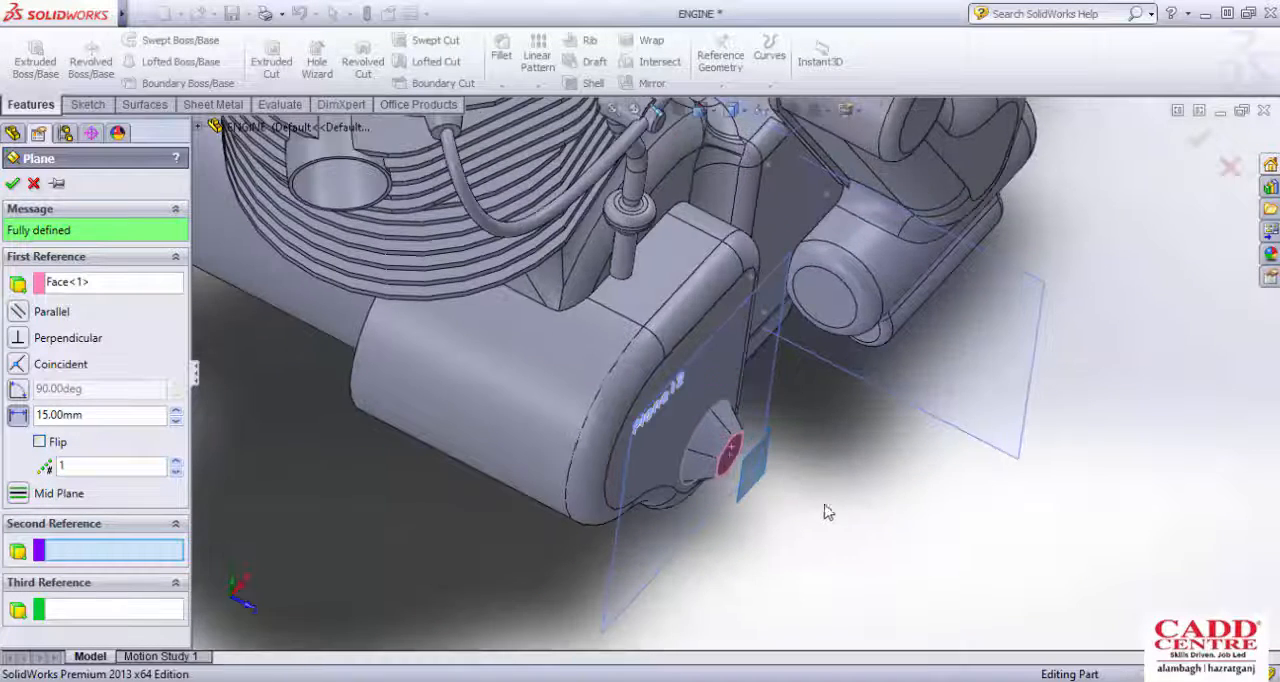
scroll(838, 510, down, 3)
scroll(838, 508, down, 1)
scroll(696, 412, up, 2)
mouse_move(696, 412)
middle_down()
mouse_move(706, 417)
mouse_move(704, 404)
middle_up()
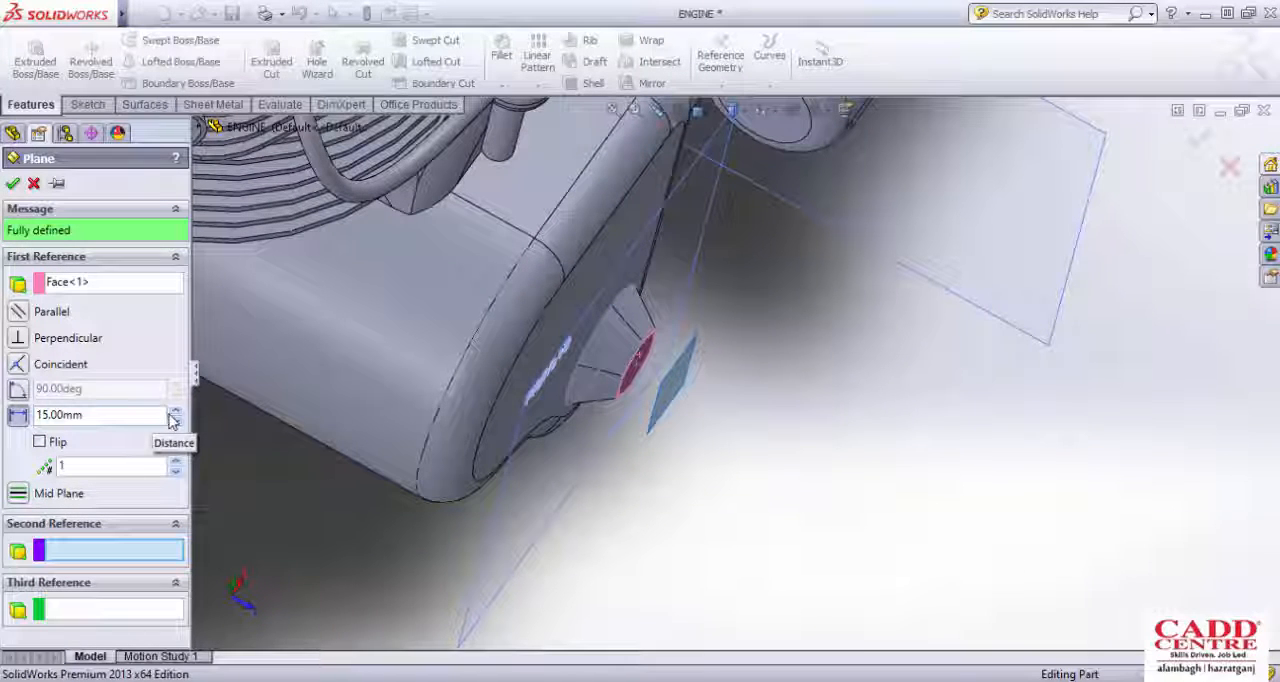
click(175, 464)
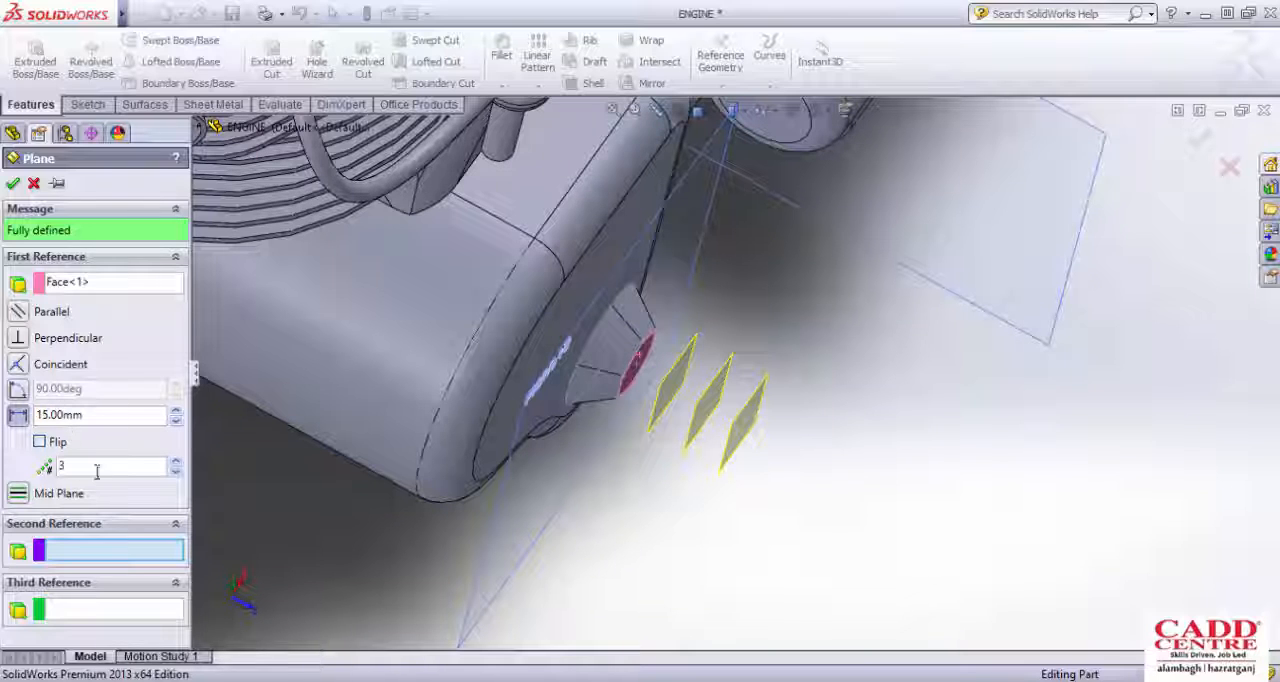
click(175, 474)
click(175, 474)
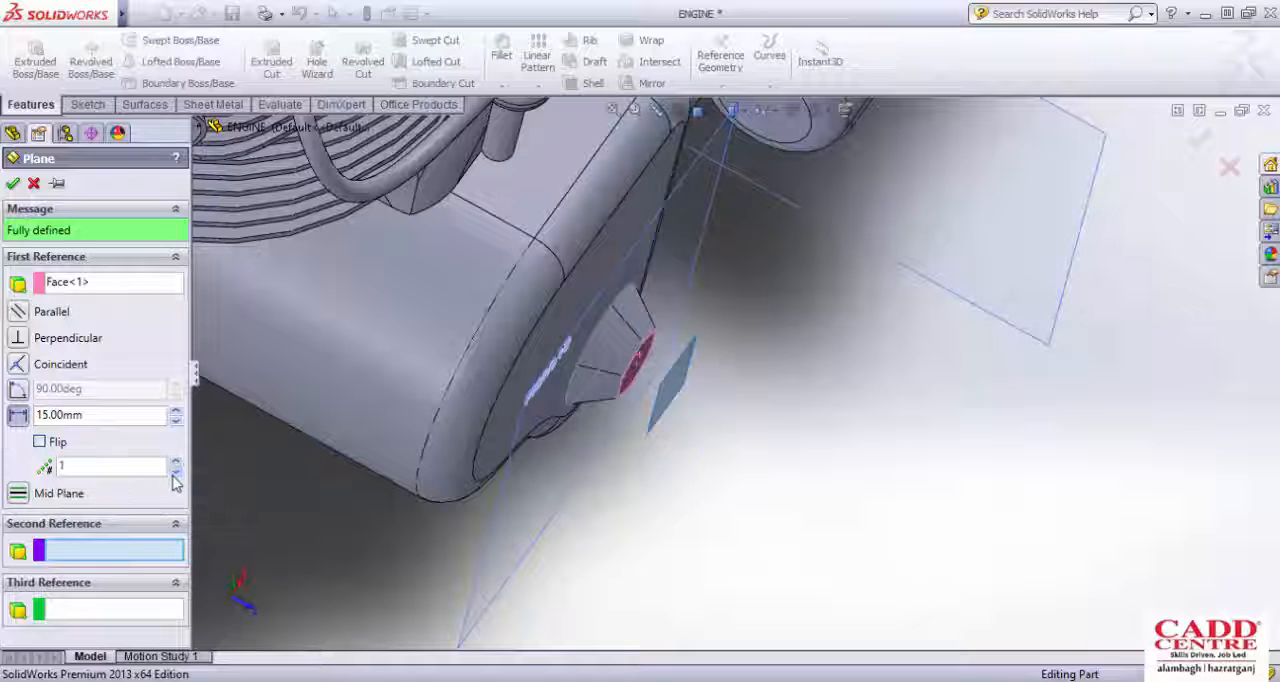
click(12, 183)
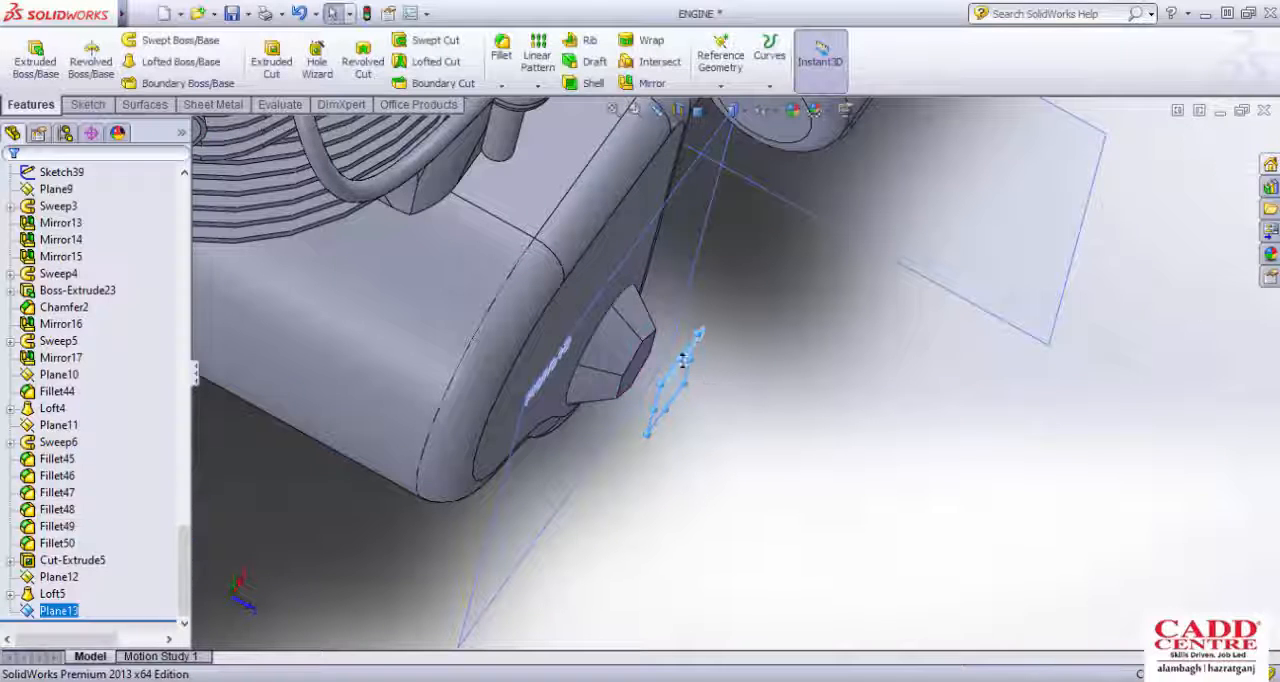
Step: Start a sketch on the new offset plane and draw a circle about 17 mm in diameter centred on the hexagon
click(88, 104)
click(28, 62)
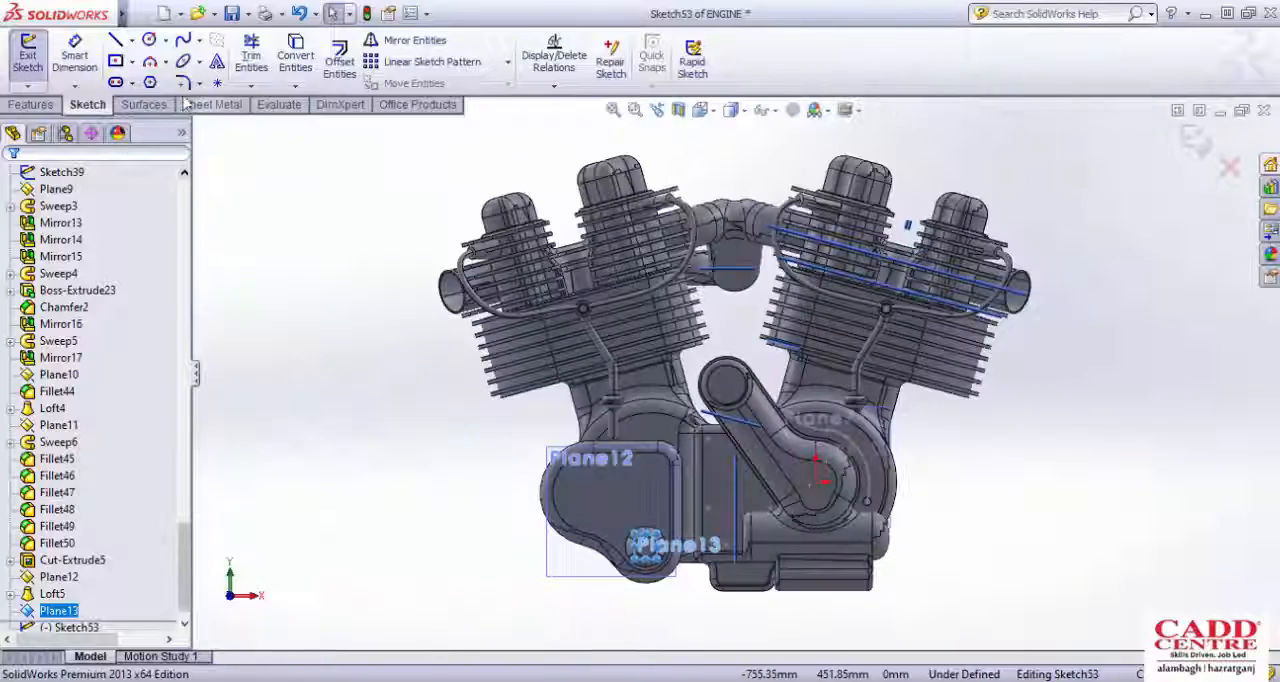
click(149, 39)
scroll(605, 508, down, 8)
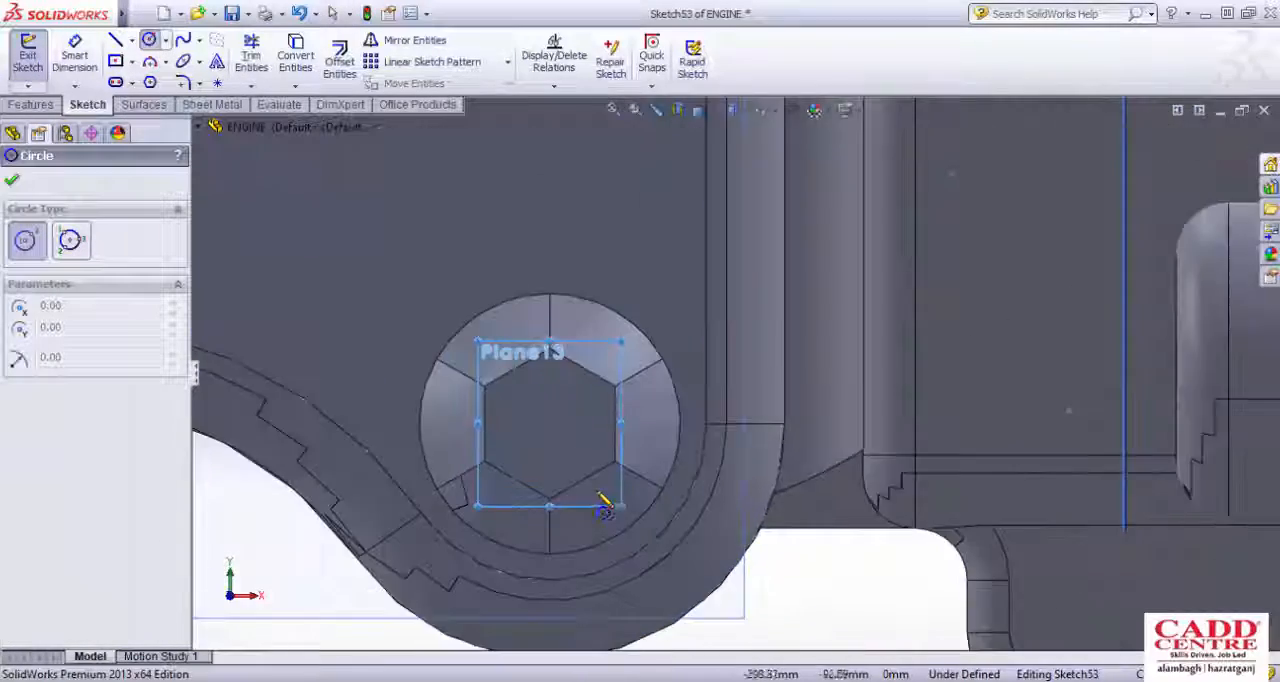
scroll(560, 518, down, 5)
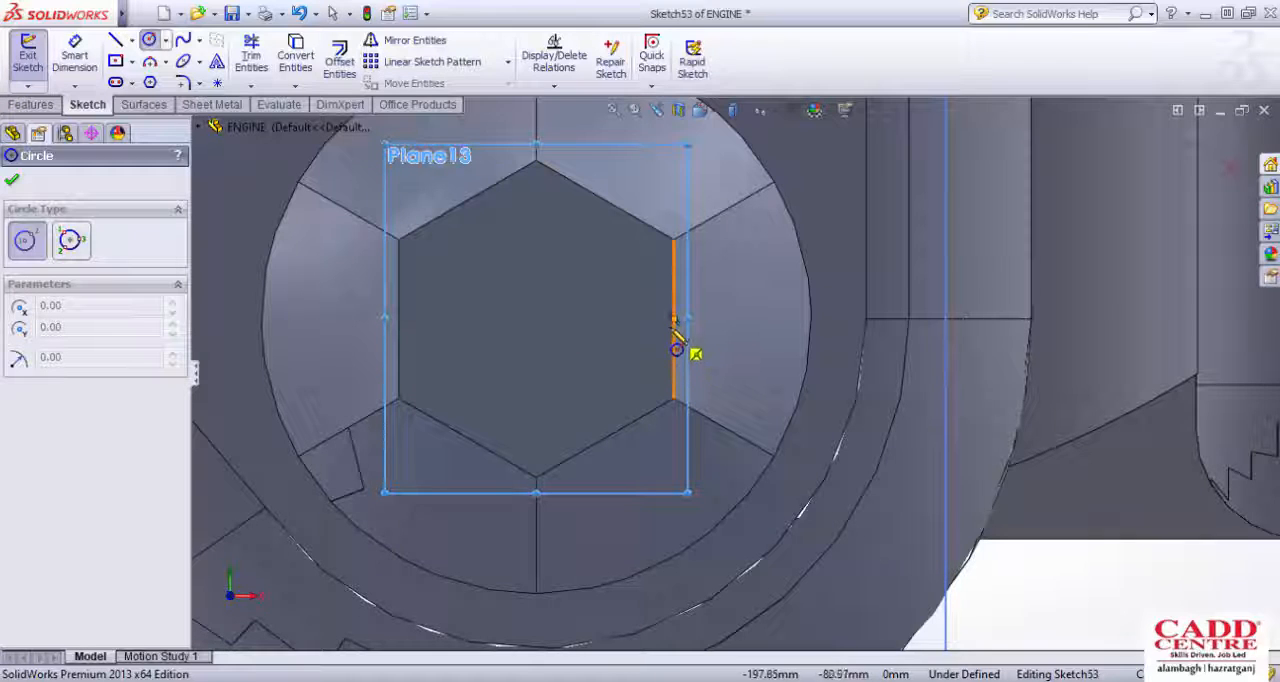
click(543, 338)
click(596, 256)
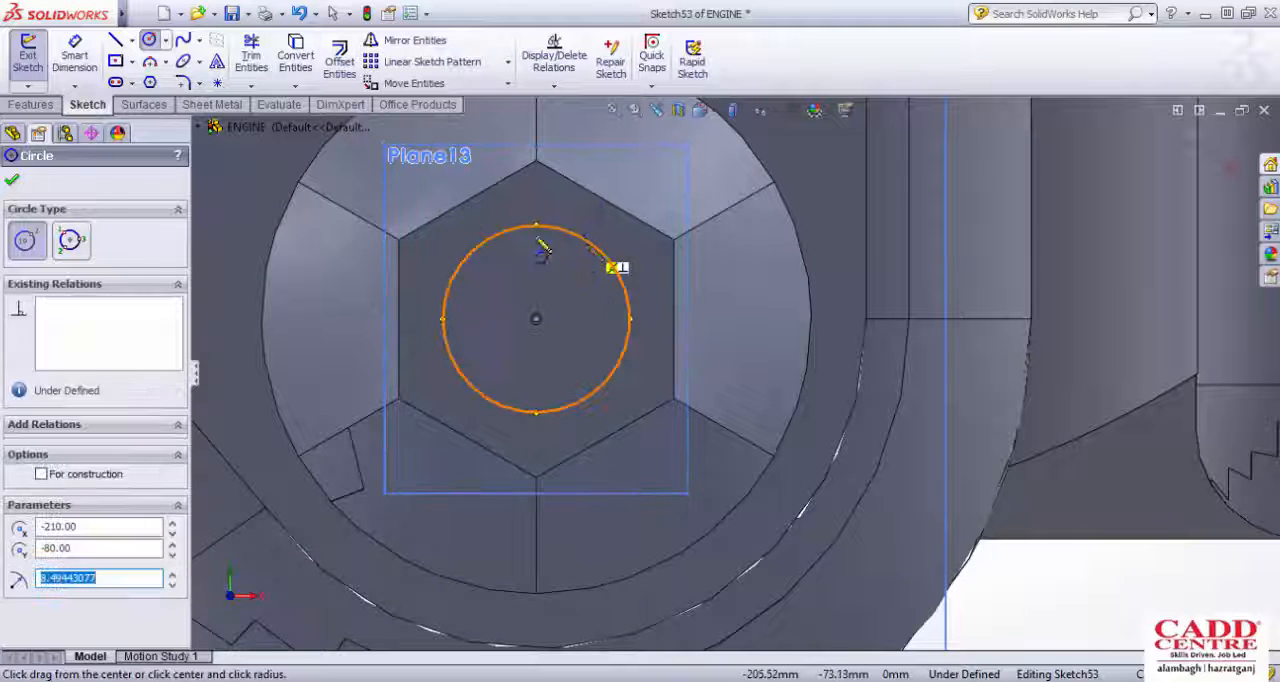
key(Escape)
Step: Dimension the circle's diameter as 17 mm
click(587, 250)
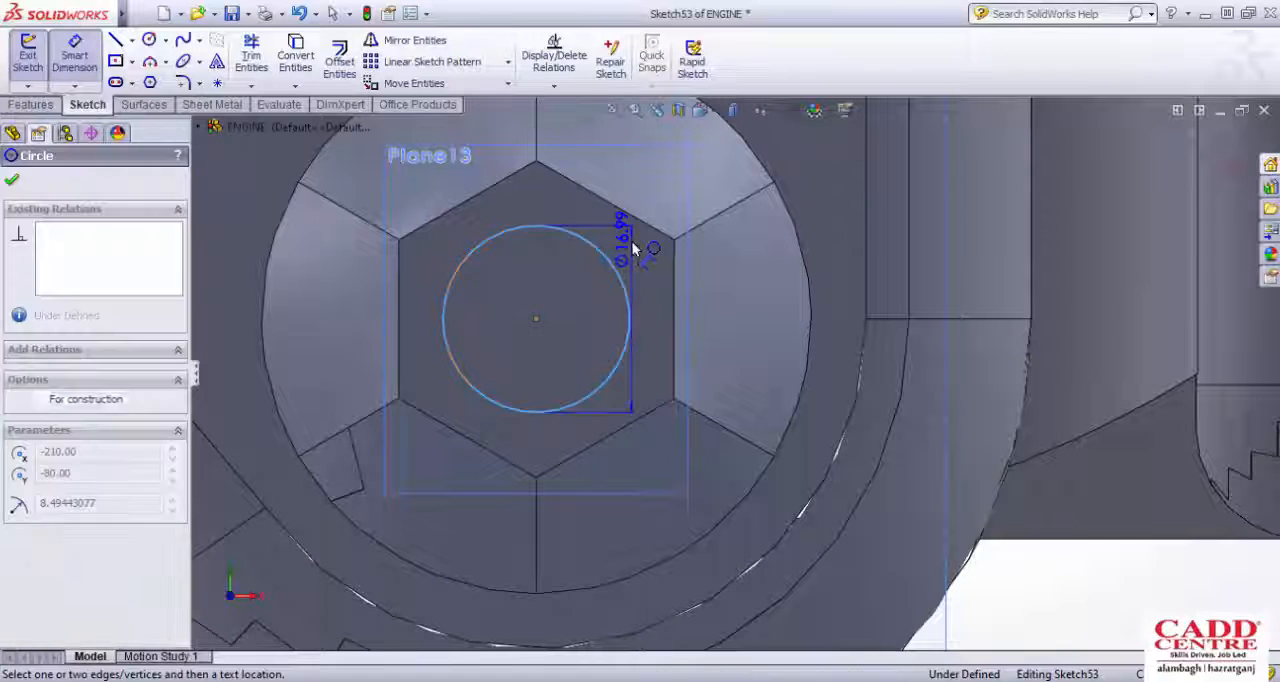
click(640, 252)
text(17)
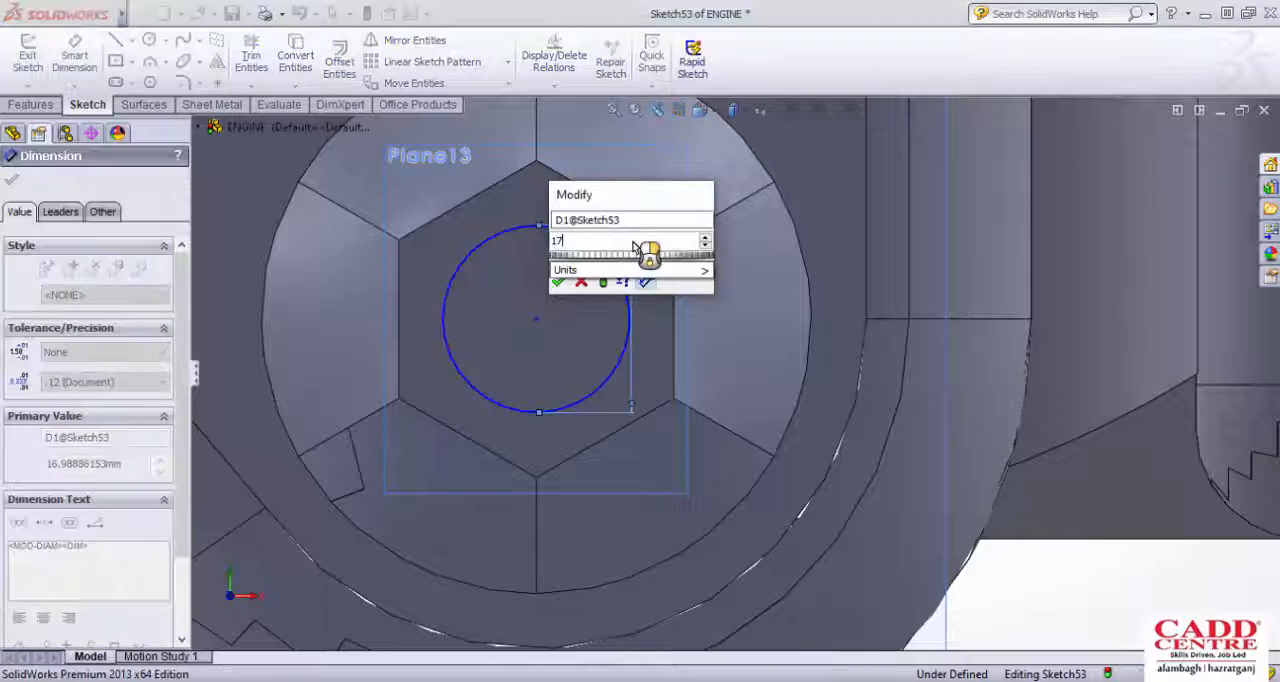
key(Return)
key(z)
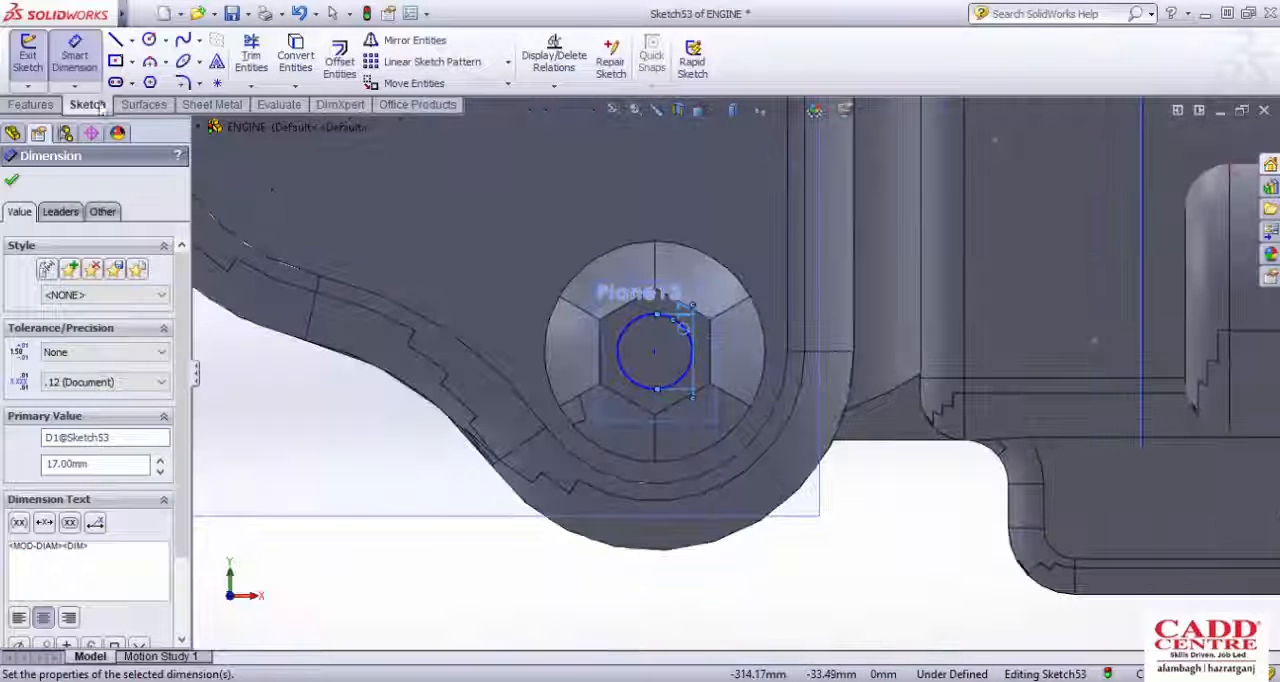
click(38, 104)
click(35, 60)
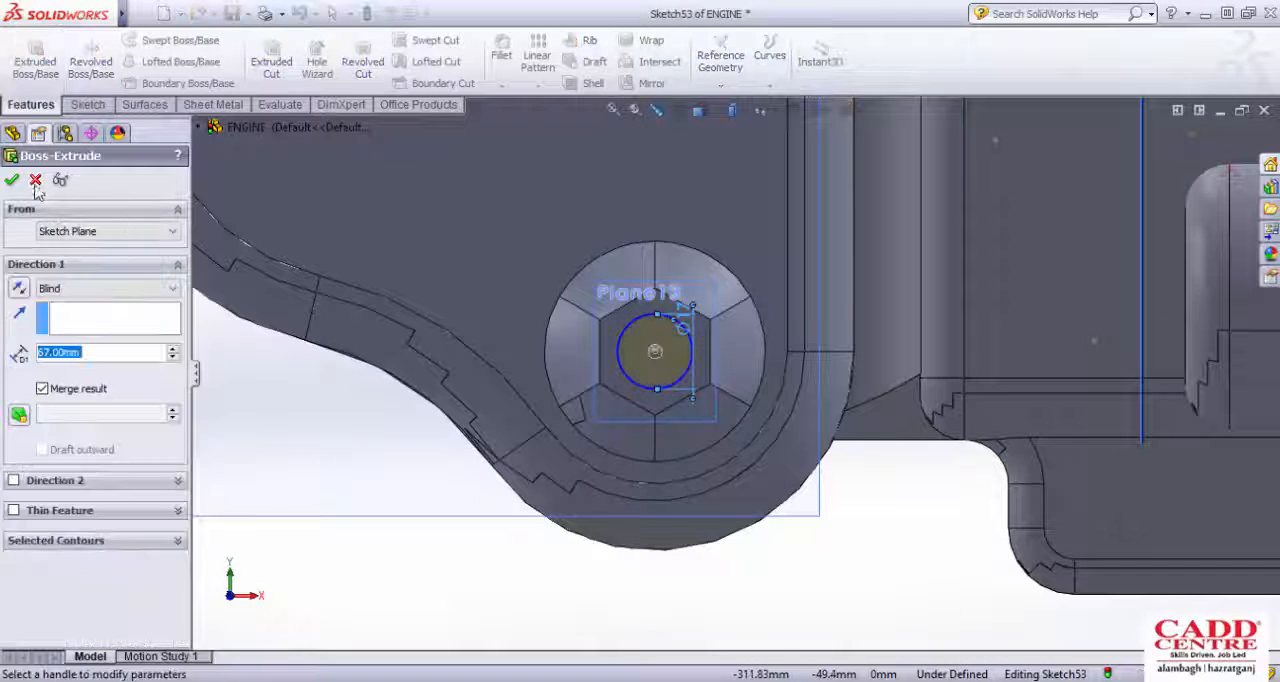
click(36, 182)
Step: Exit the circle sketch and show the hexagon sketch that belongs to the existing lofted boss
scroll(487, 296, up, 3)
middle_drag(487, 296, 754, 273)
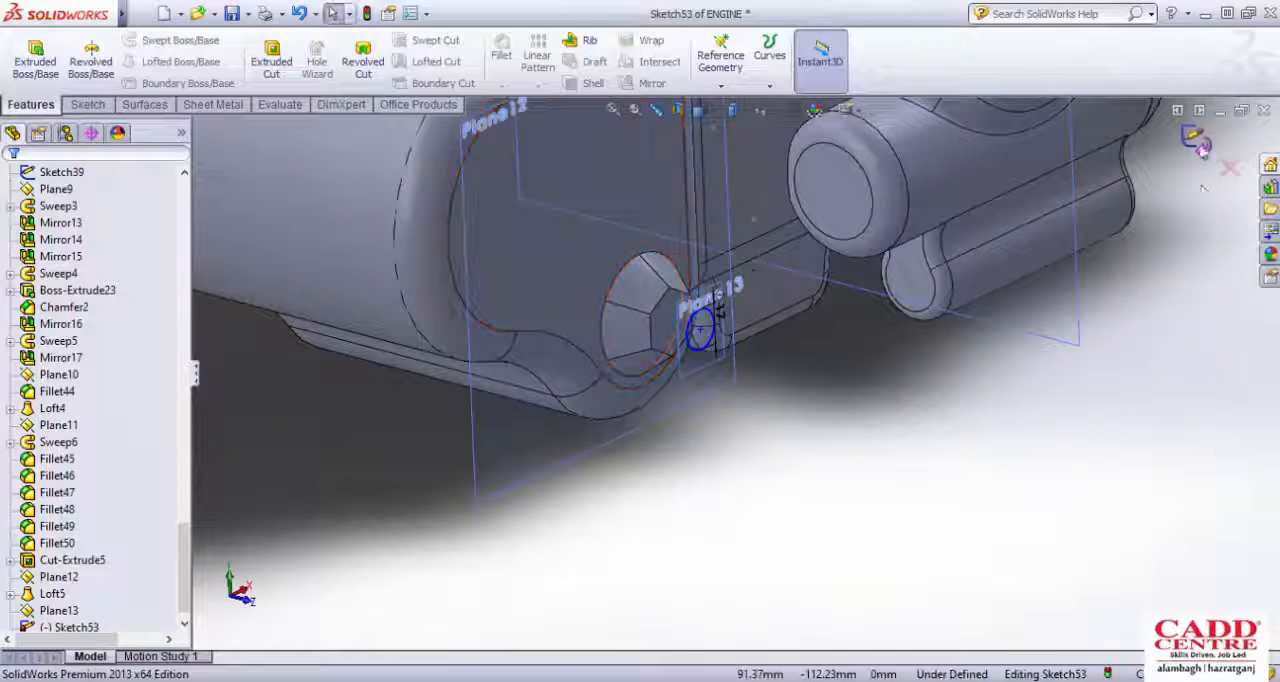
click(1197, 140)
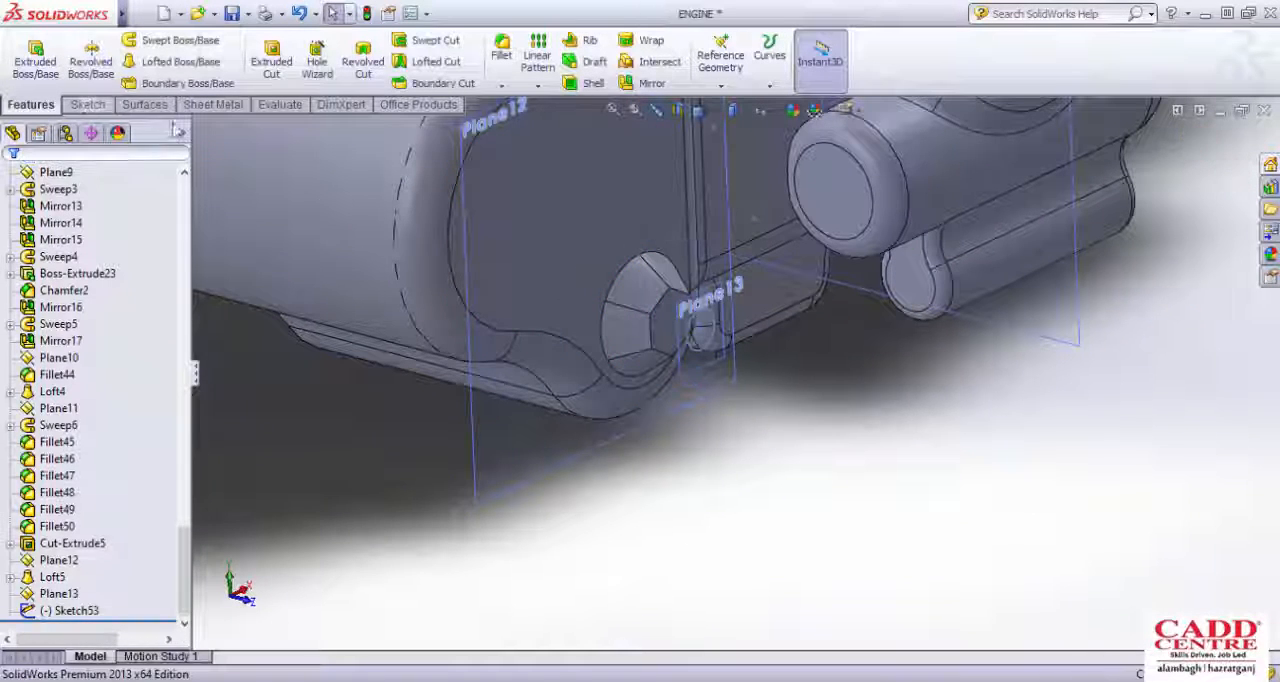
scroll(694, 340, down, 3)
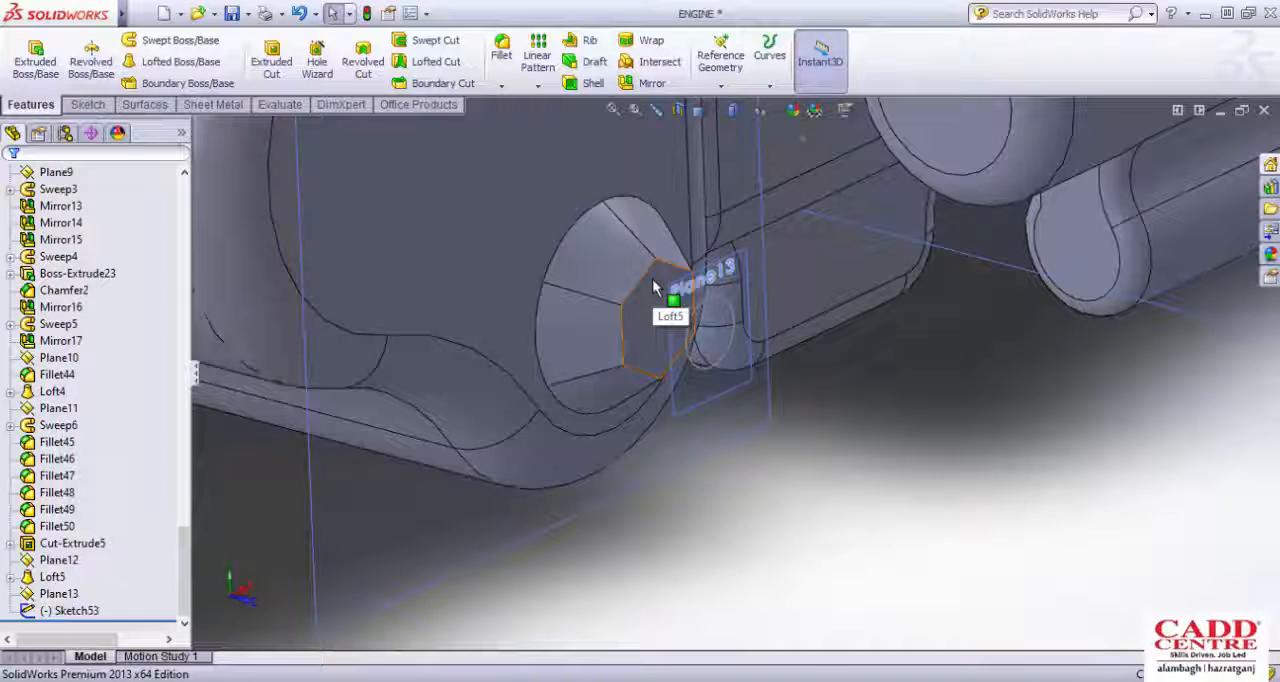
click(10, 577)
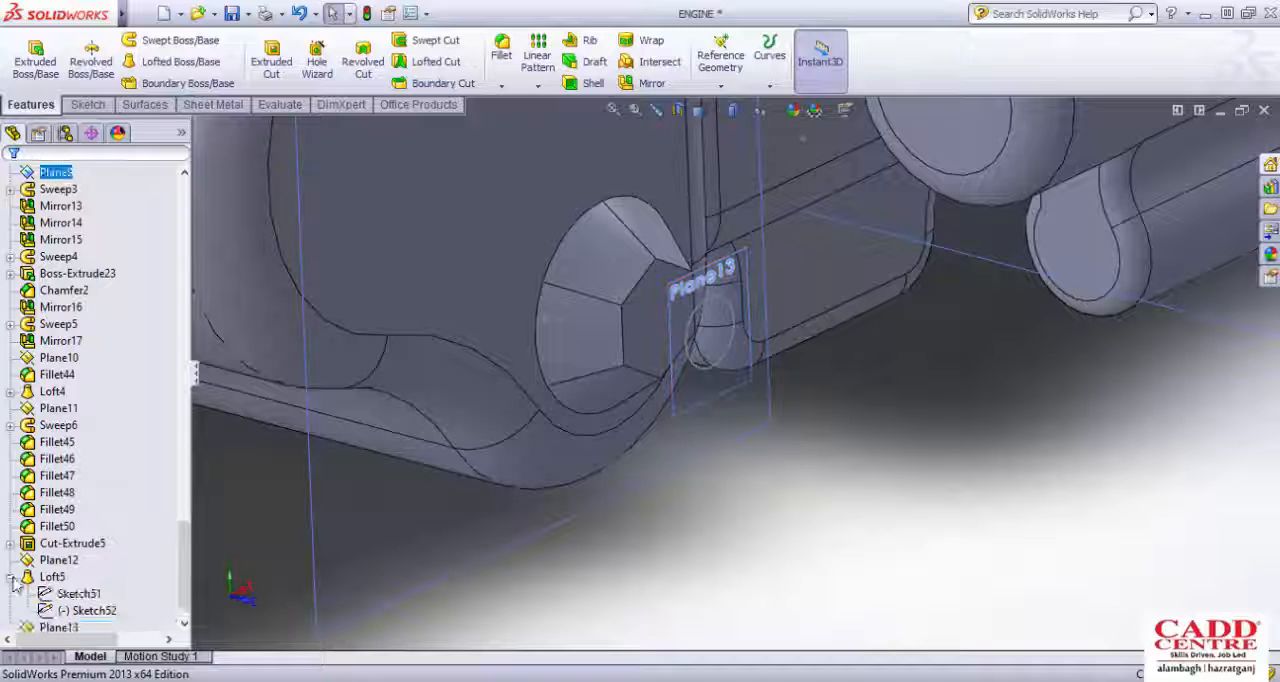
click(79, 594)
click(84, 611)
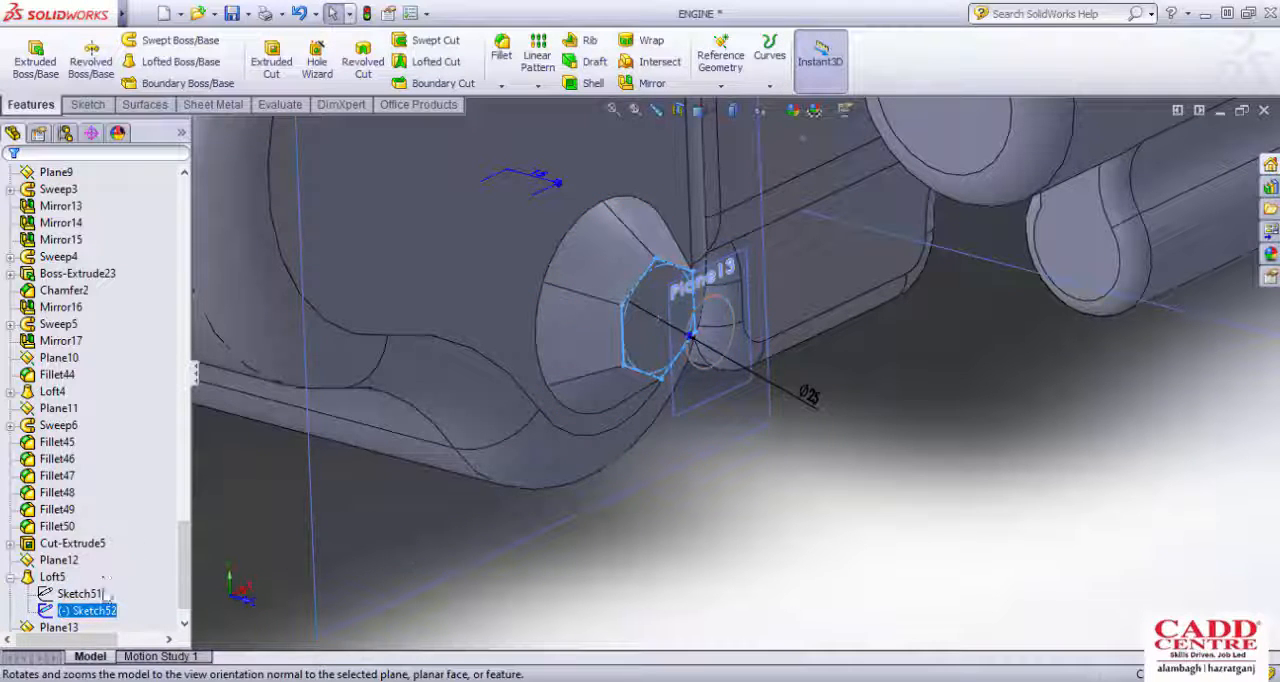
right_click(98, 610)
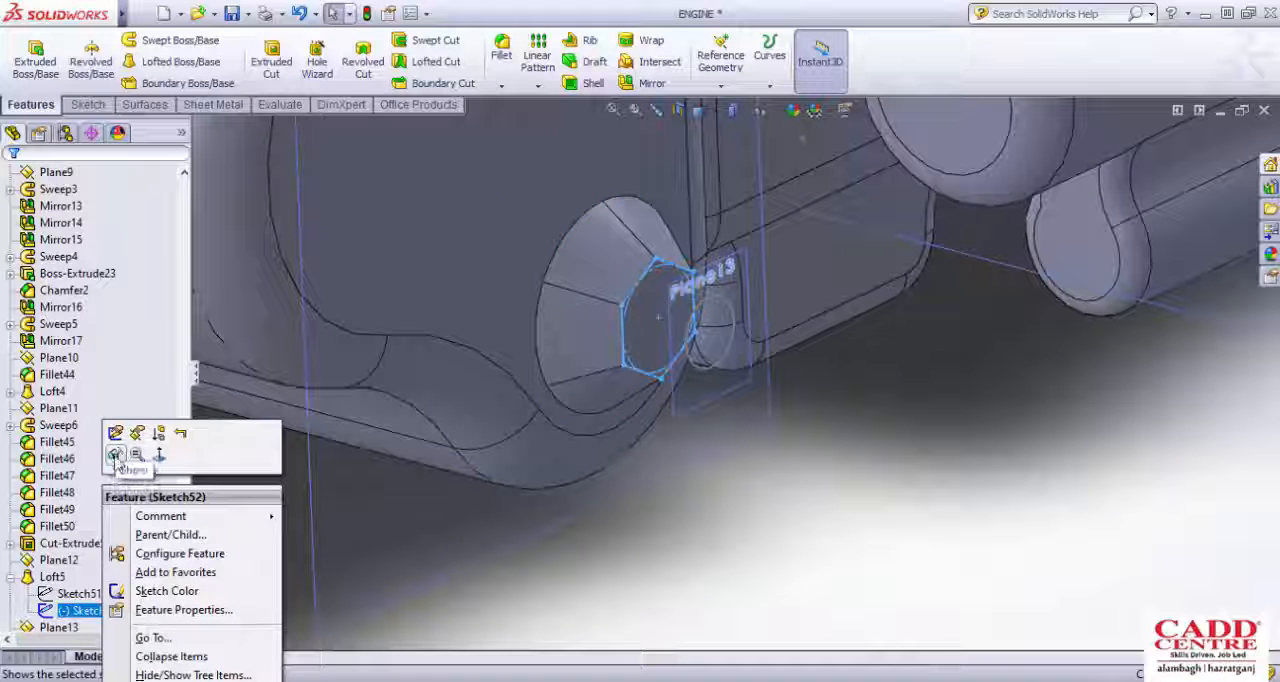
click(116, 457)
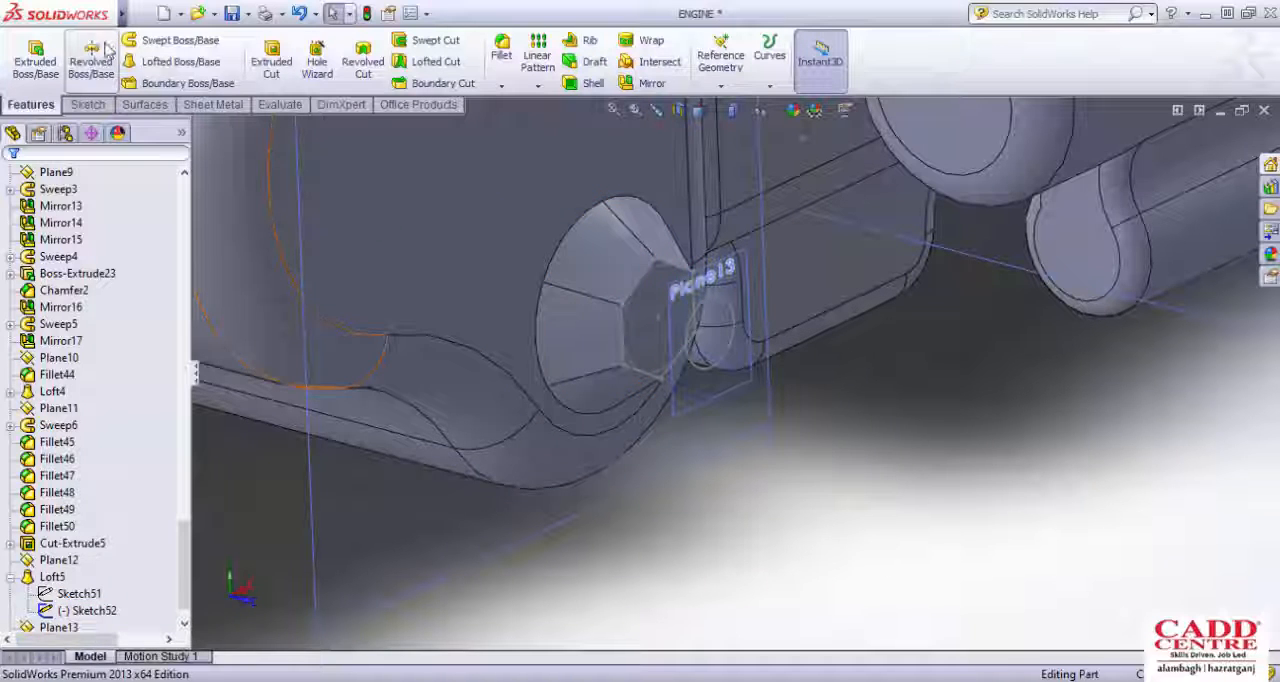
Step: Create a lofted boss from the hexagon sketch to the 17 mm circle on the outer offset plane
click(160, 46)
click(36, 181)
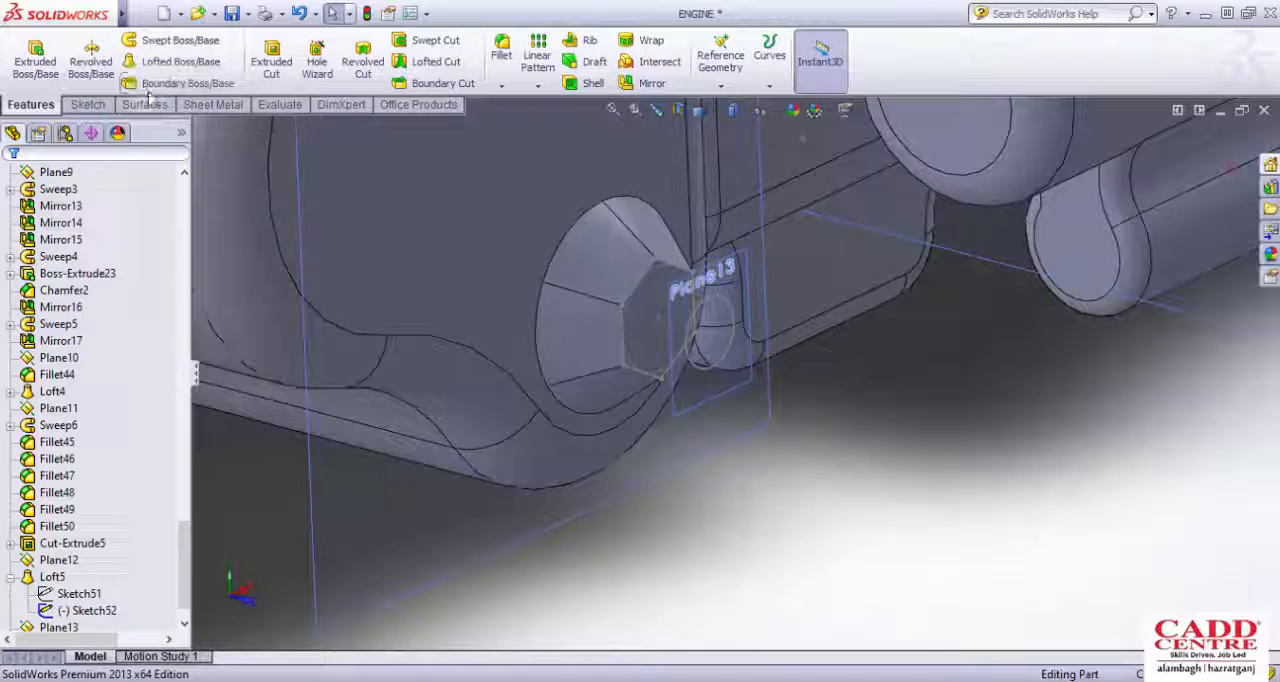
click(170, 61)
scroll(663, 280, down, 3)
click(688, 275)
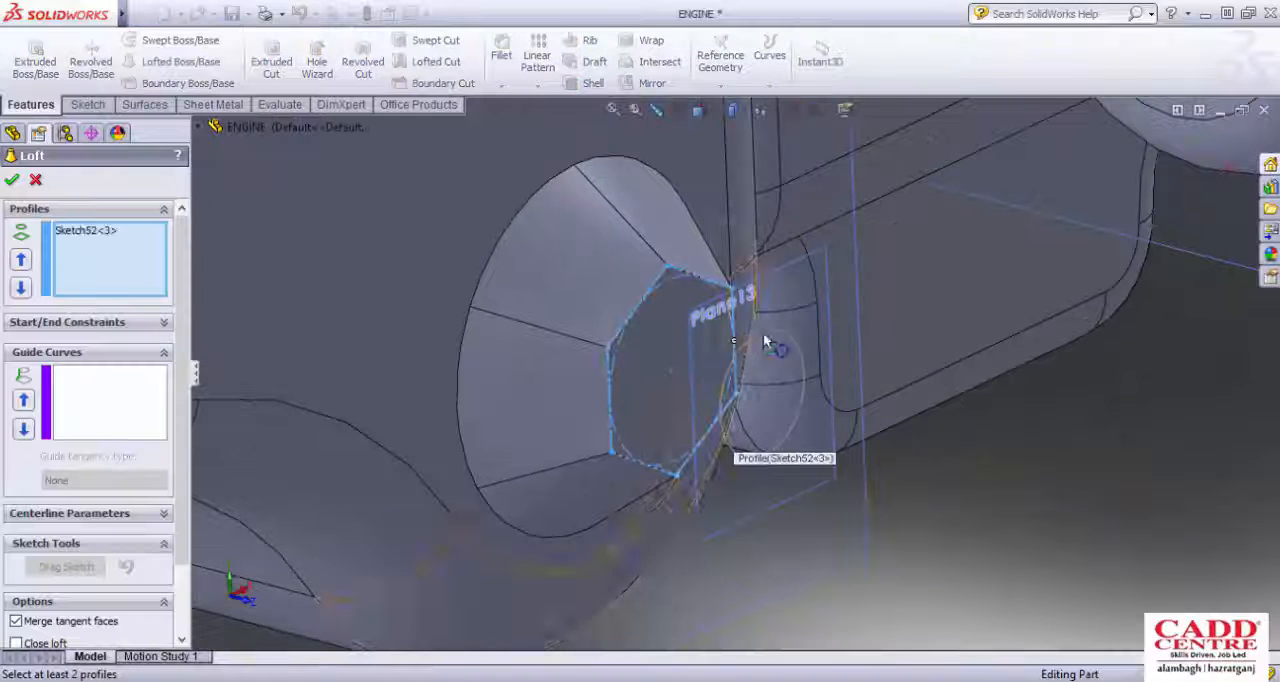
click(790, 345)
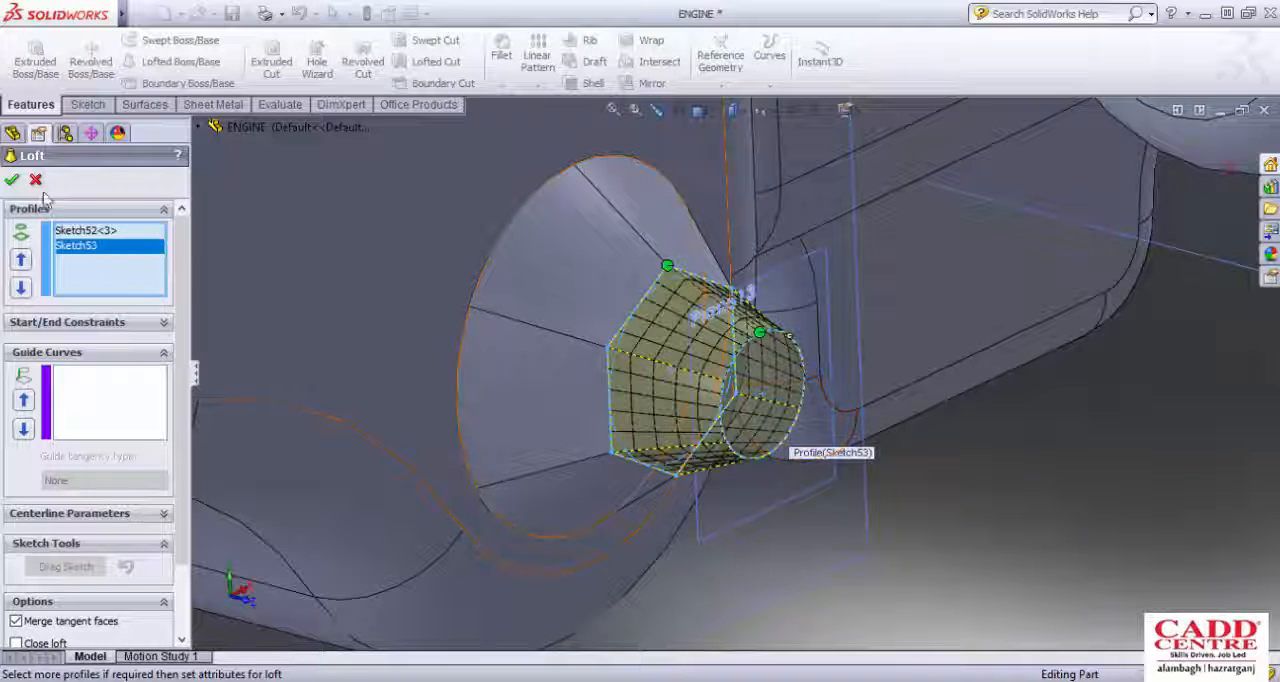
scroll(757, 400, up, 4)
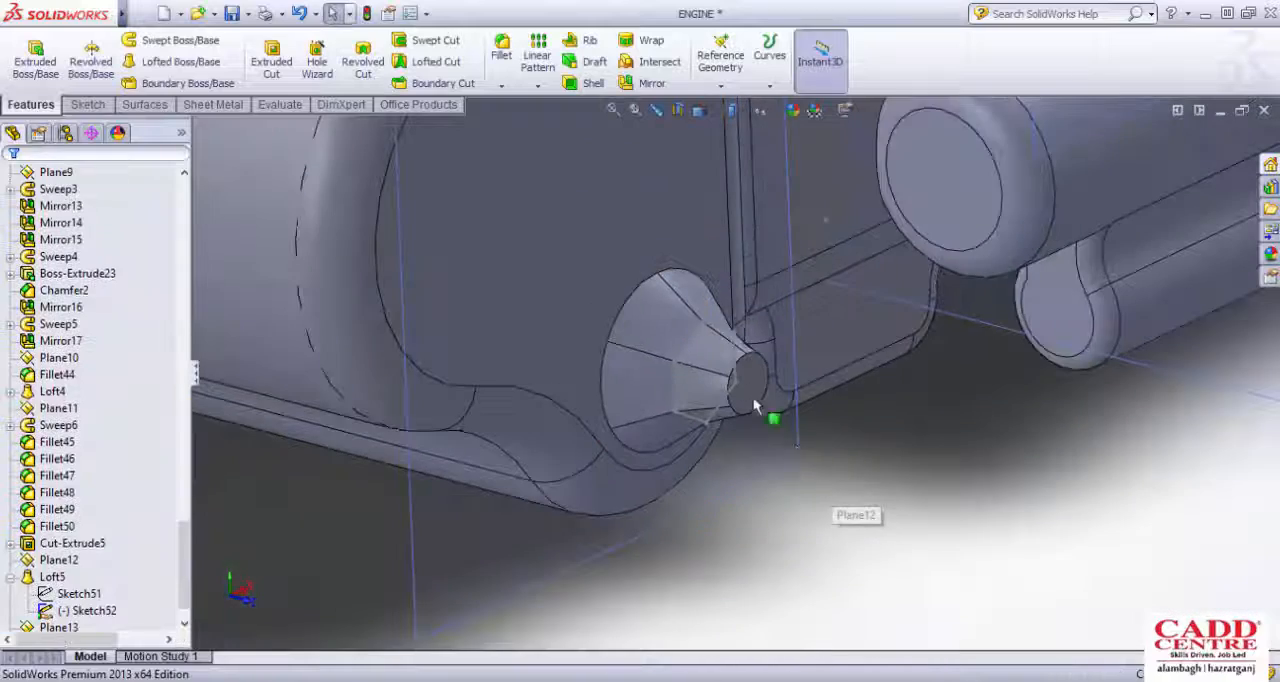
Step: Hide Plane12, the inner offset plane that crosses the side cover's lofted boss
middle_drag(756, 400, 771, 452)
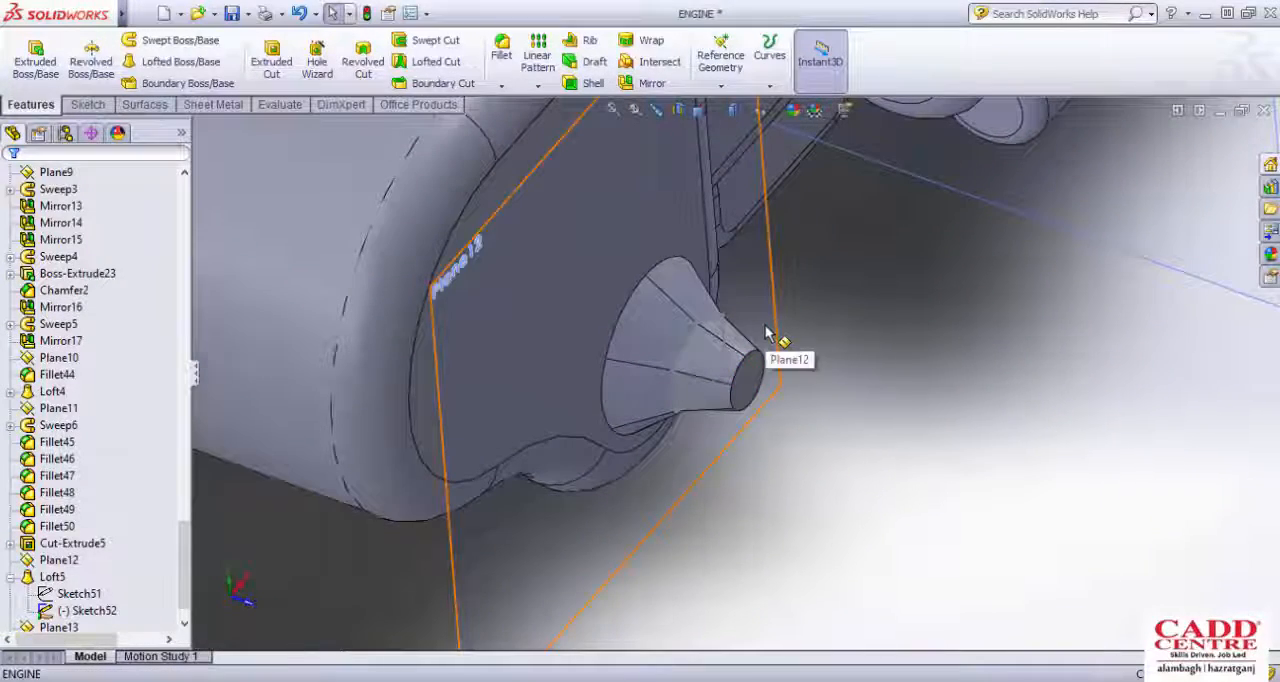
scroll(767, 333, up, 3)
scroll(769, 330, down, 2)
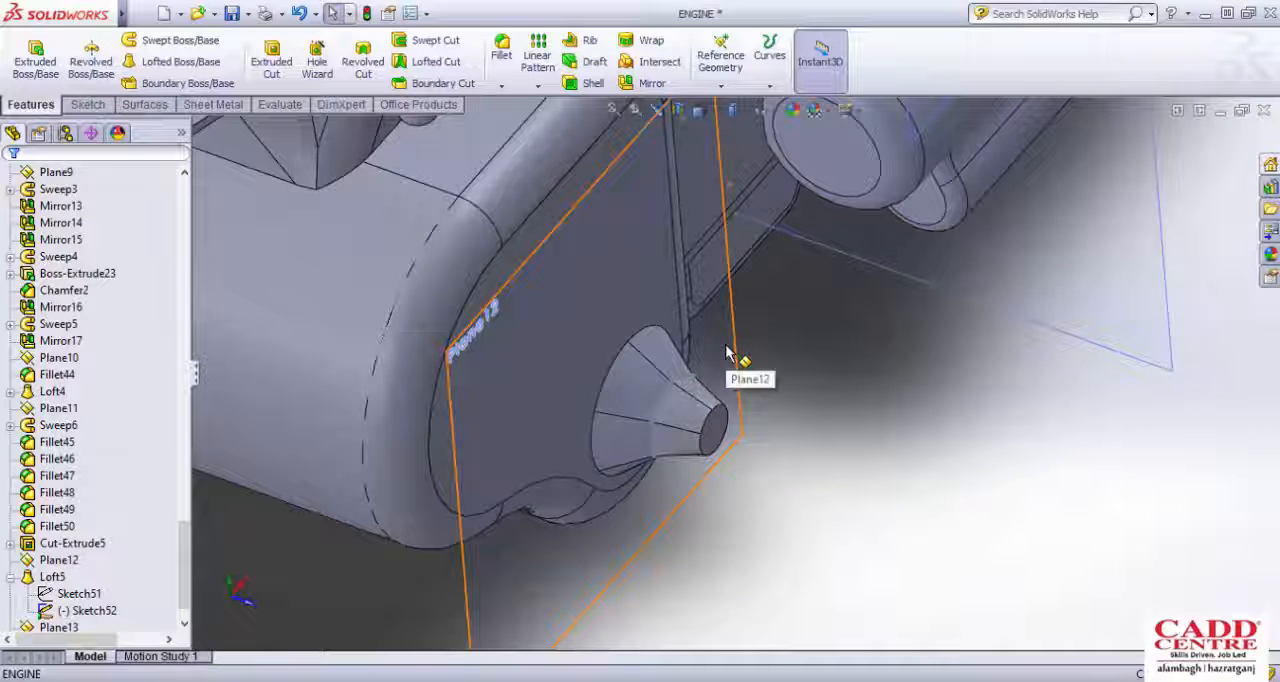
click(727, 352)
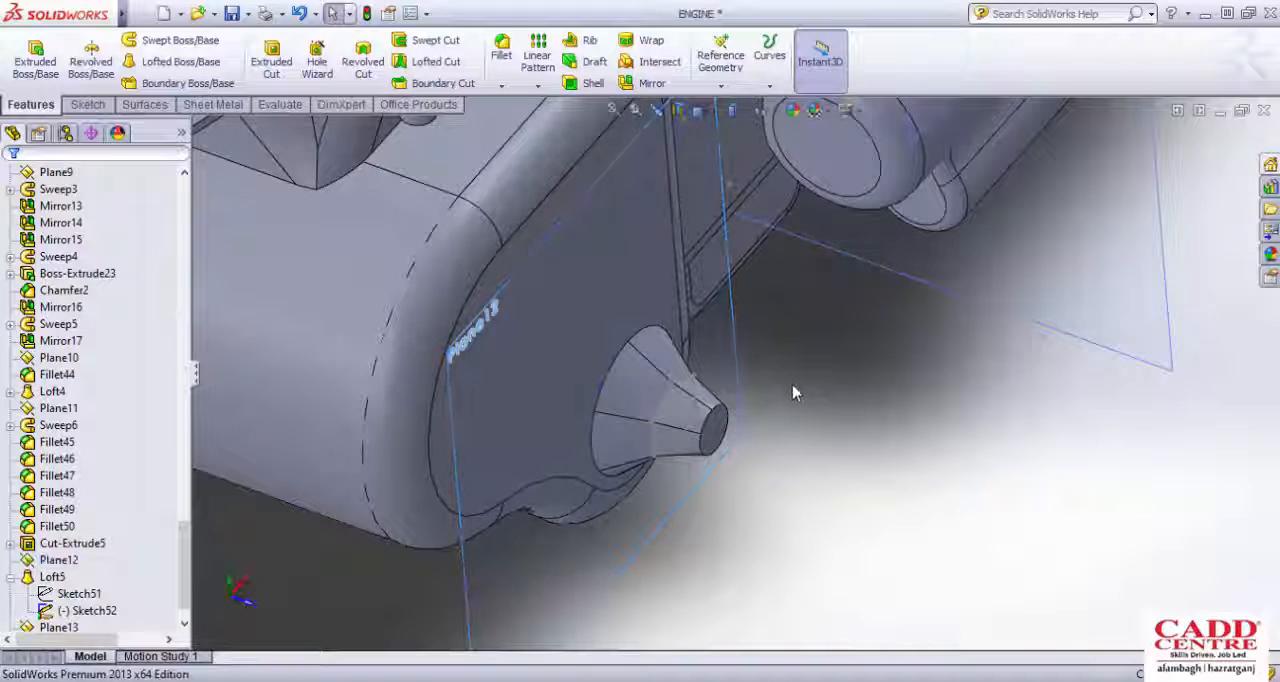
scroll(793, 393, down, 2)
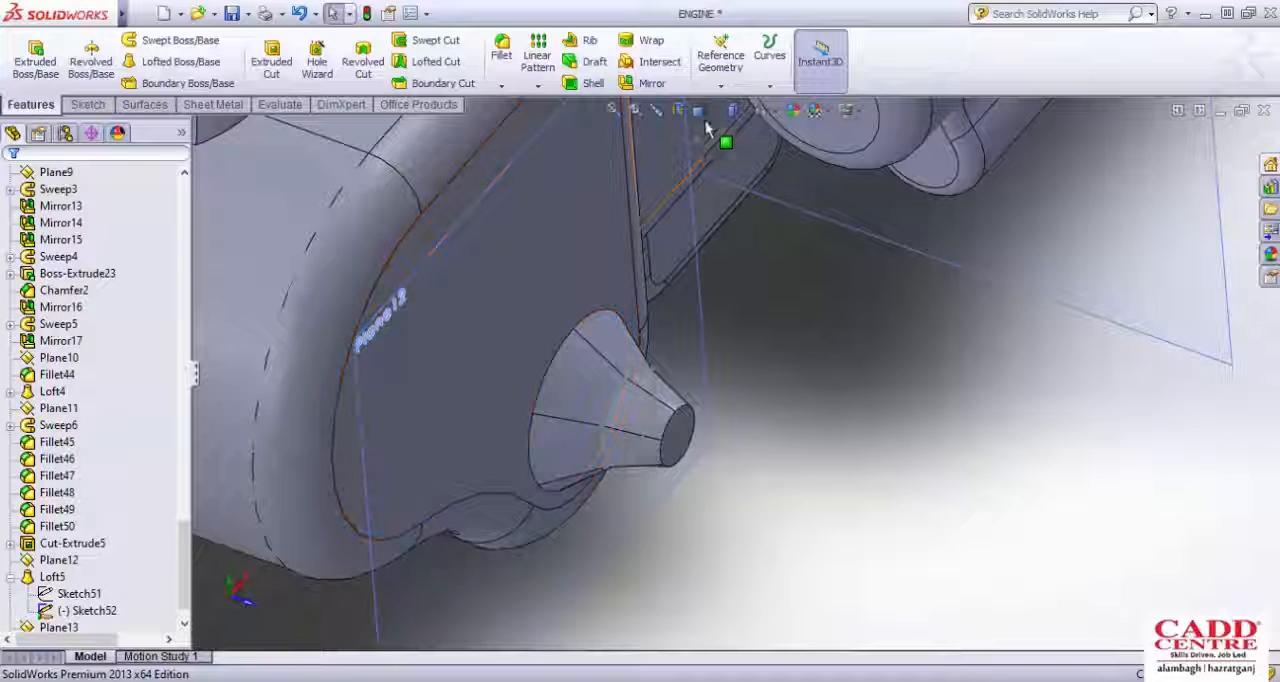
click(720, 85)
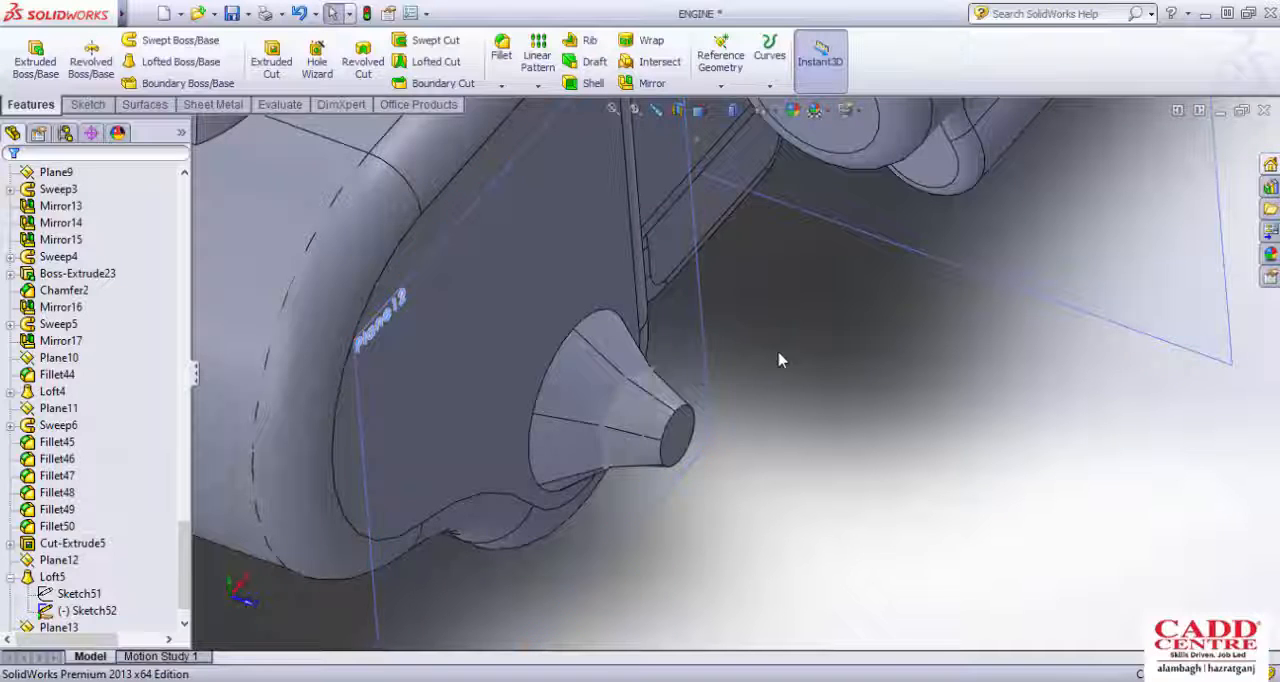
middle_drag(777, 360, 716, 359)
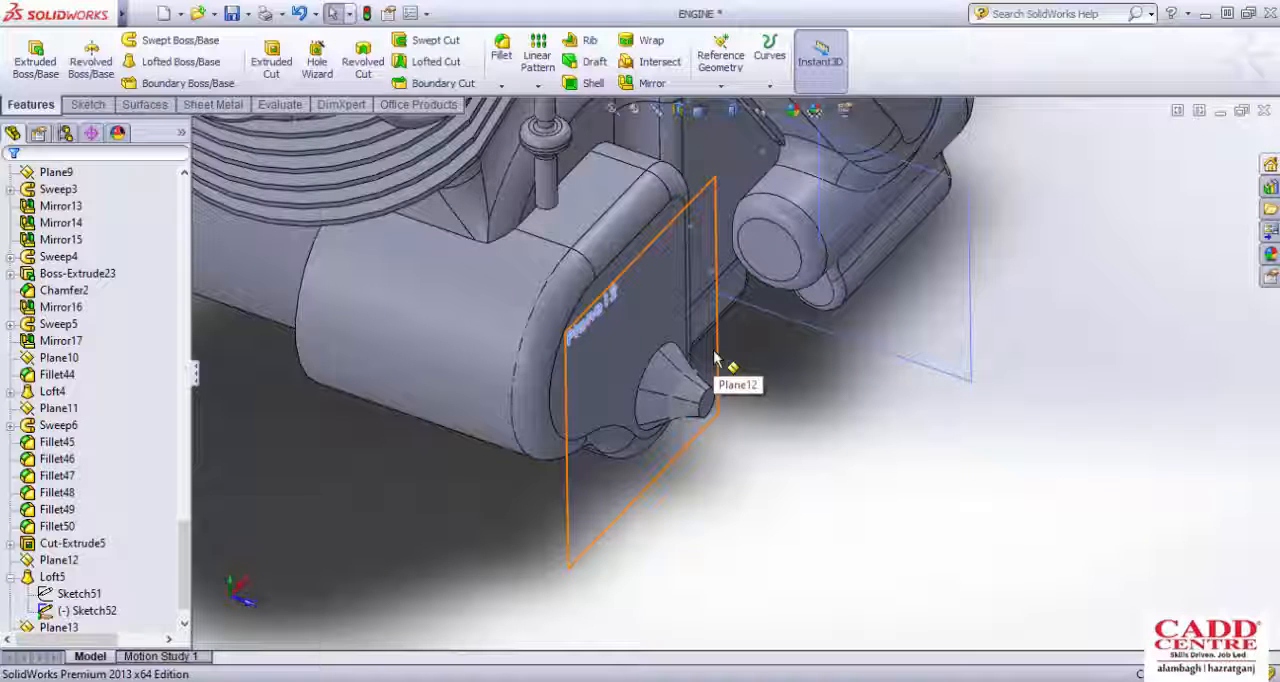
click(714, 358)
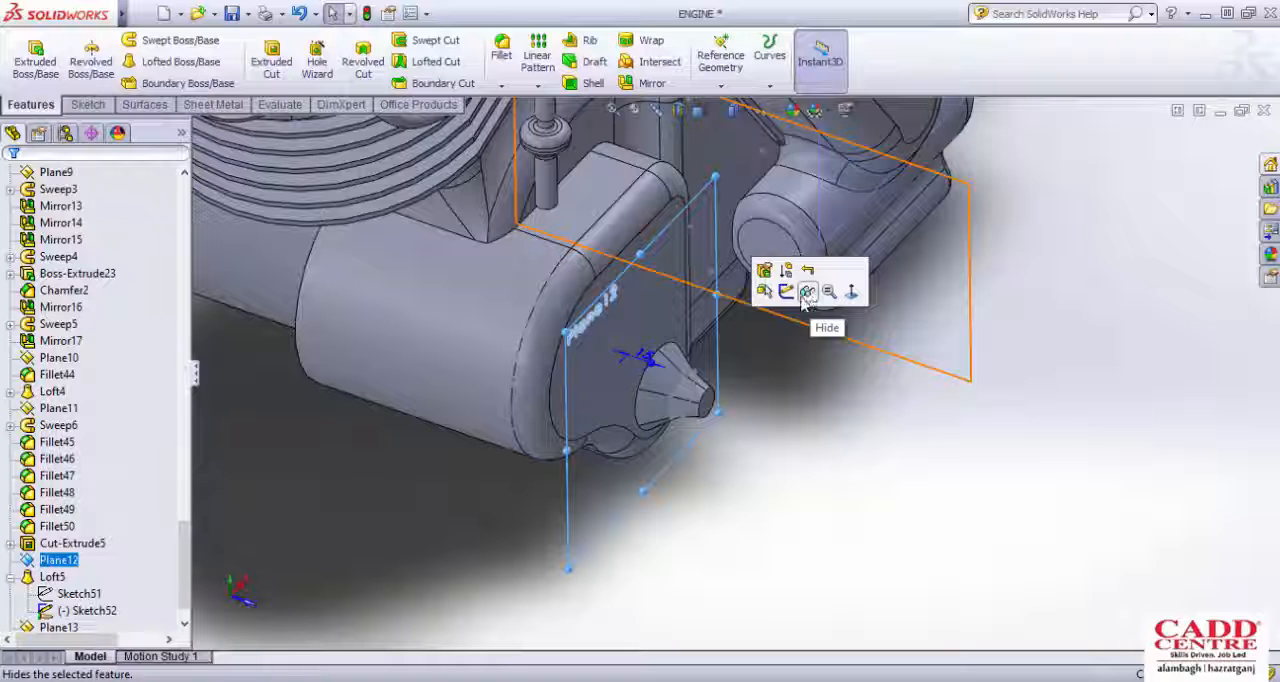
click(712, 348)
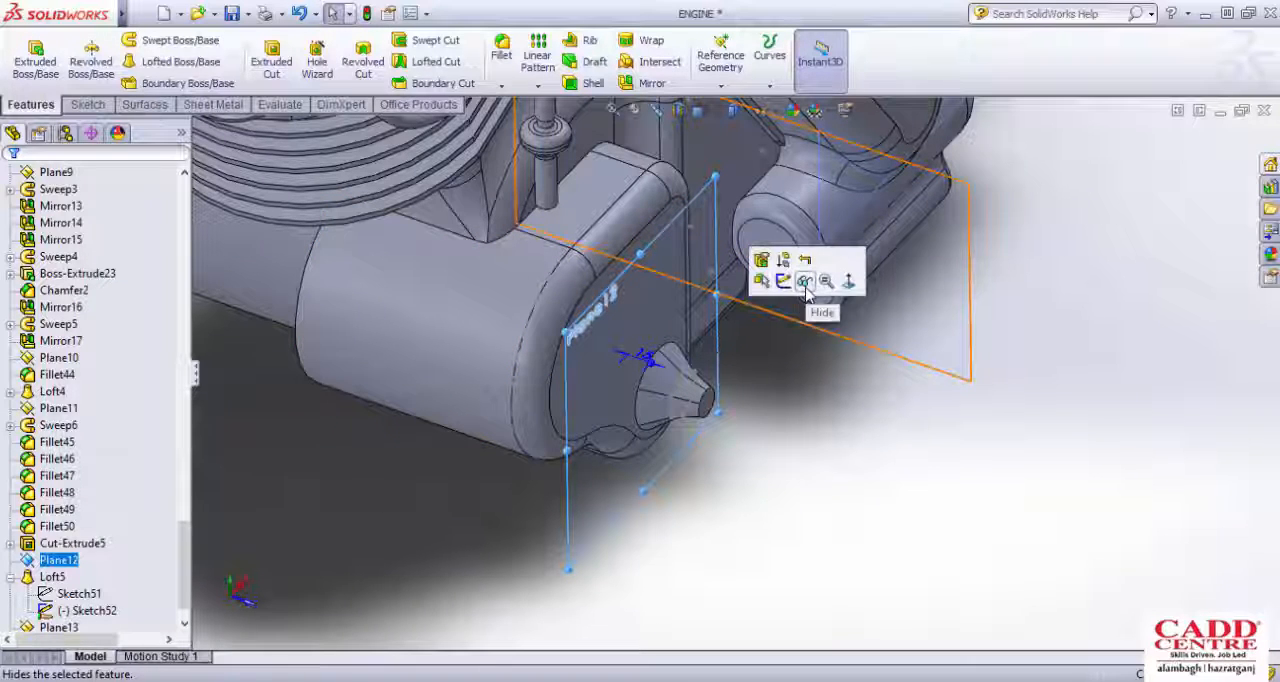
click(806, 283)
Step: Examine the side cover's flat upper face, rounded edges and surrounding bodies from several angles and distances
middle_drag(777, 443, 616, 407)
scroll(614, 214, down, 5)
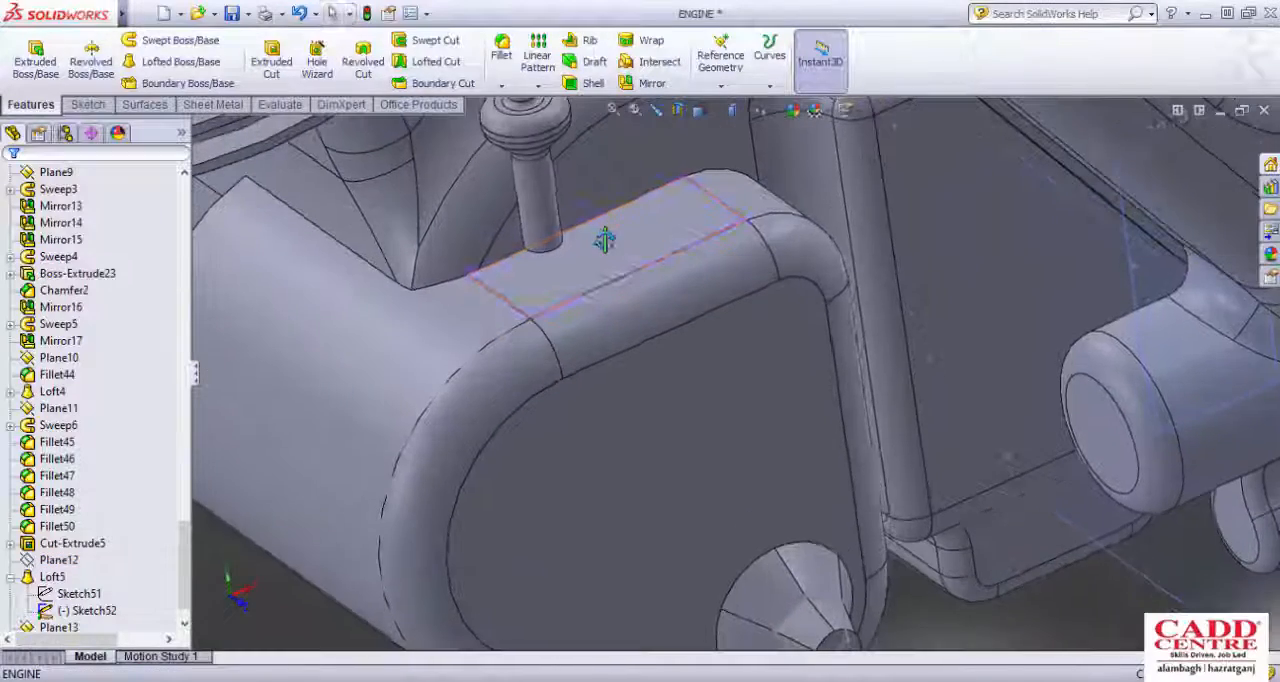
scroll(662, 362, down, 3)
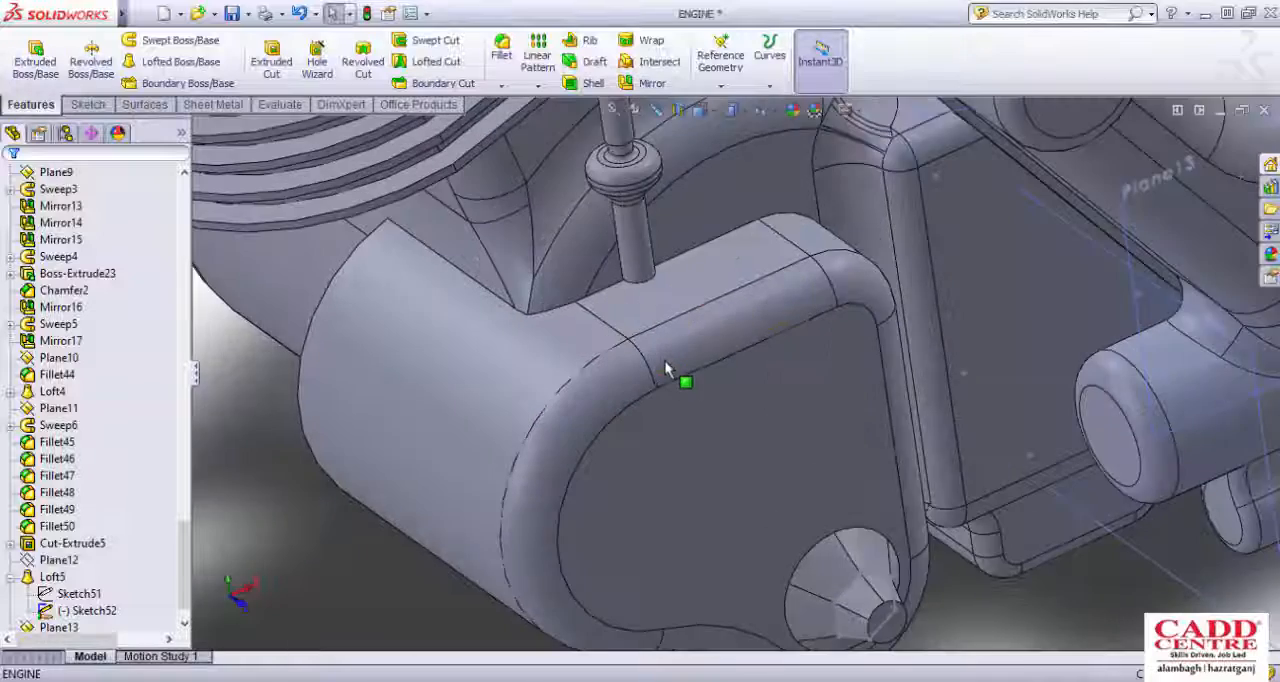
middle_drag(666, 371, 708, 383)
scroll(708, 383, up, 1)
scroll(708, 383, down, 2)
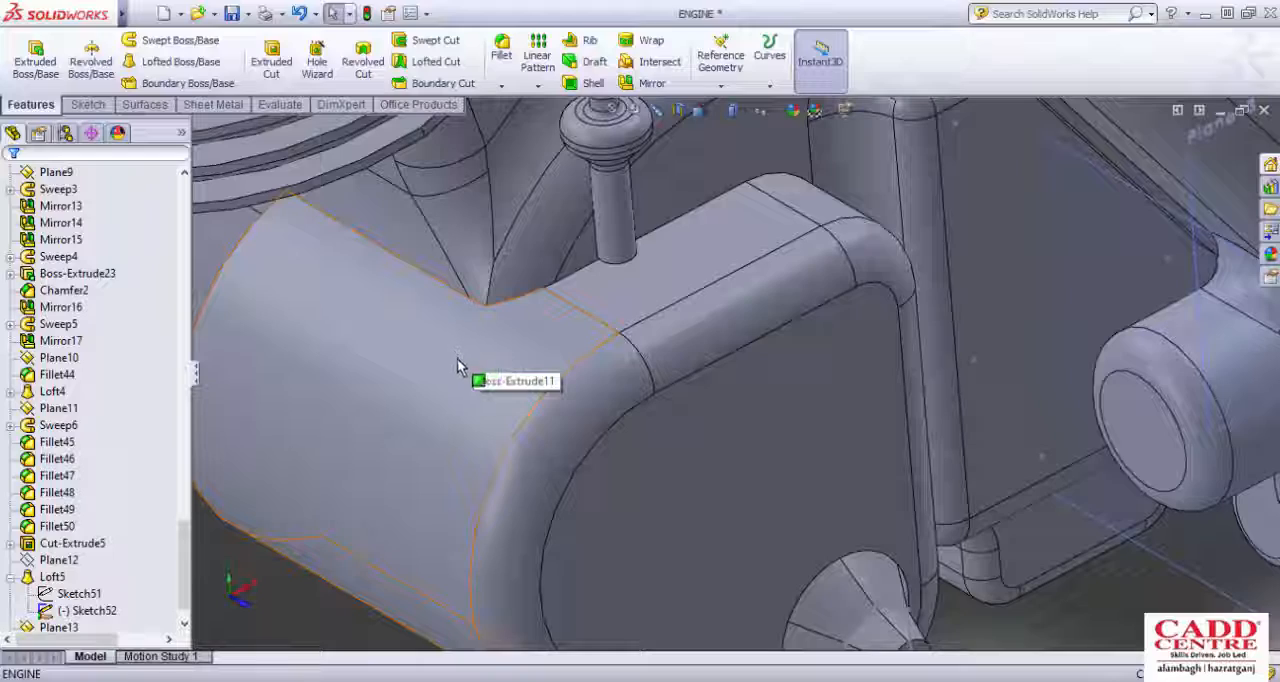
scroll(714, 363, up, 2)
scroll(714, 366, down, 3)
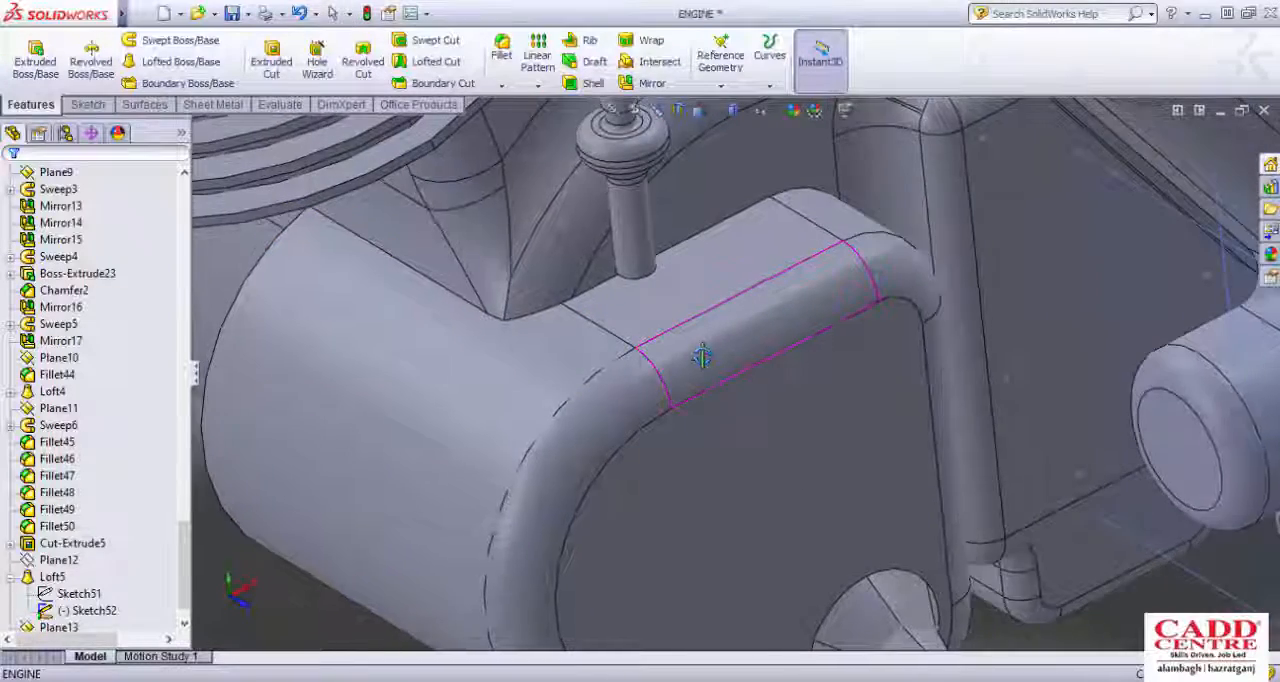
scroll(702, 357, up, 3)
scroll(443, 380, down, 3)
scroll(466, 403, up, 3)
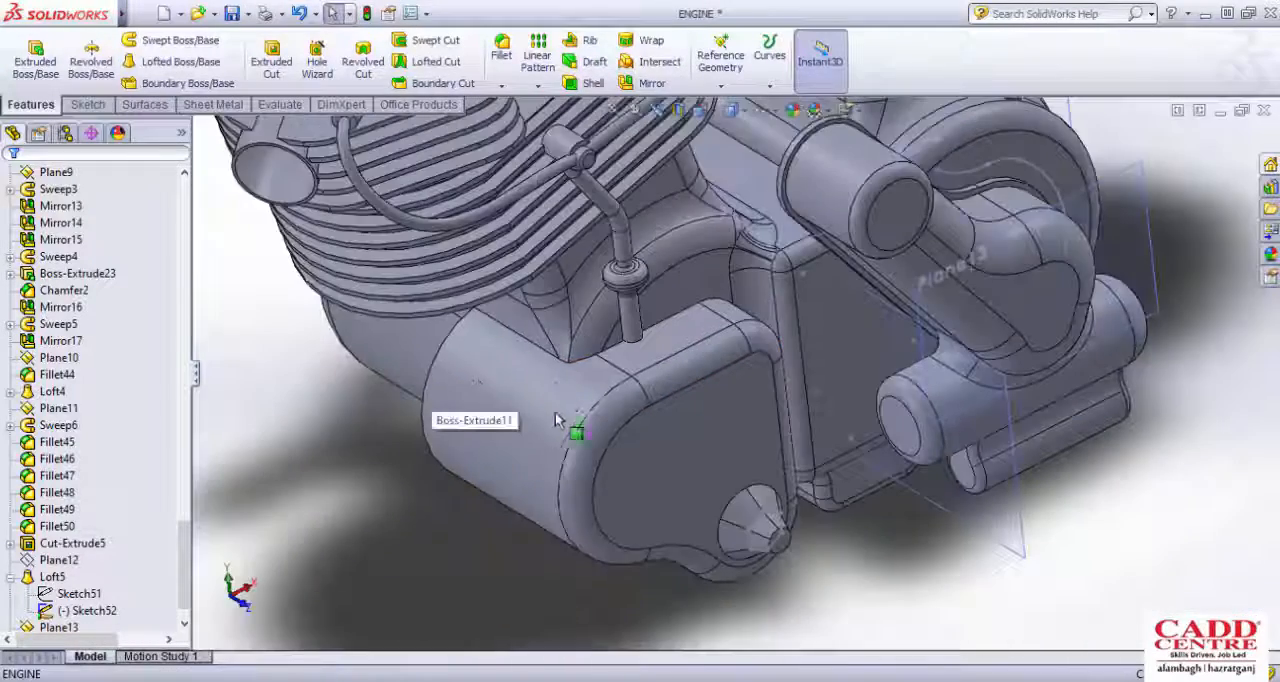
scroll(570, 405, down, 2)
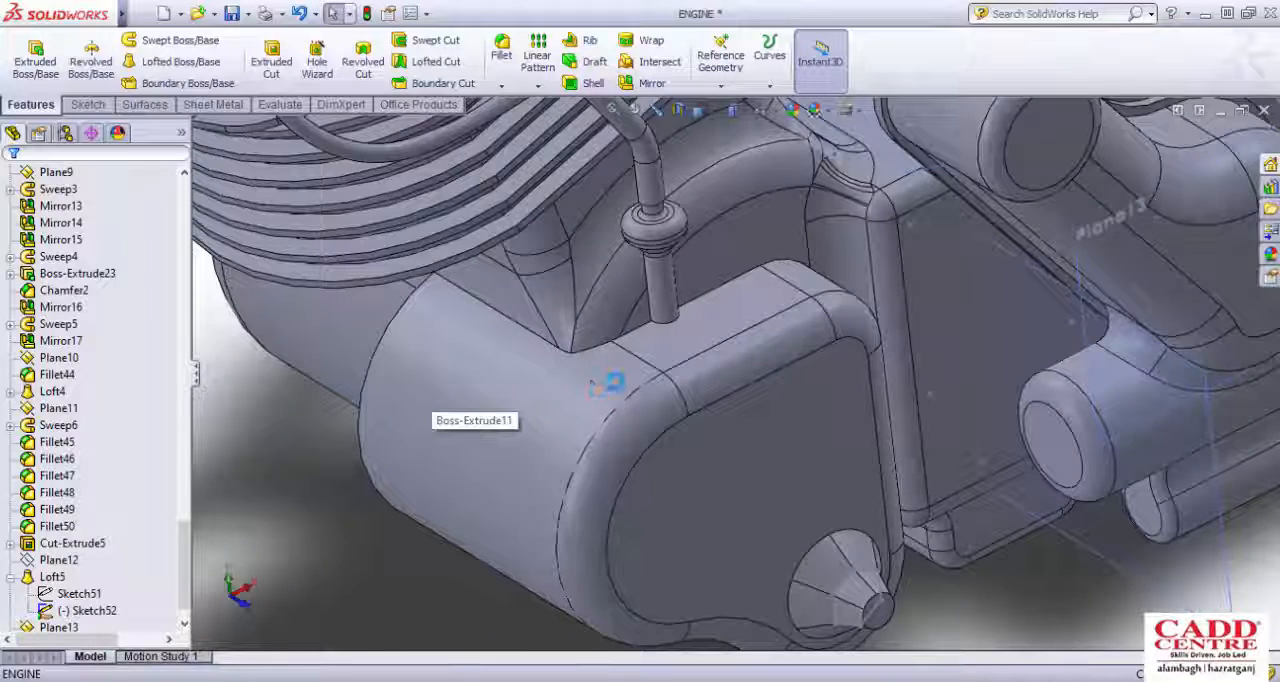
scroll(592, 382, down, 2)
scroll(565, 395, up, 3)
scroll(653, 385, down, 3)
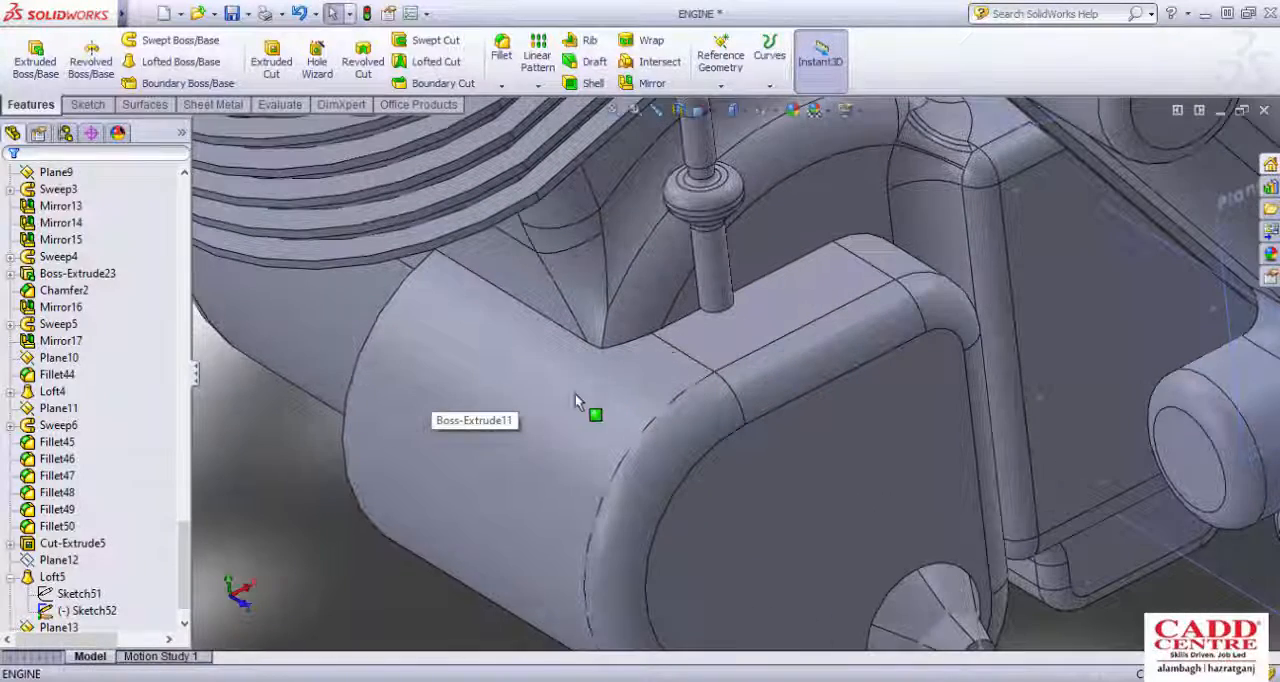
scroll(586, 381, up, 3)
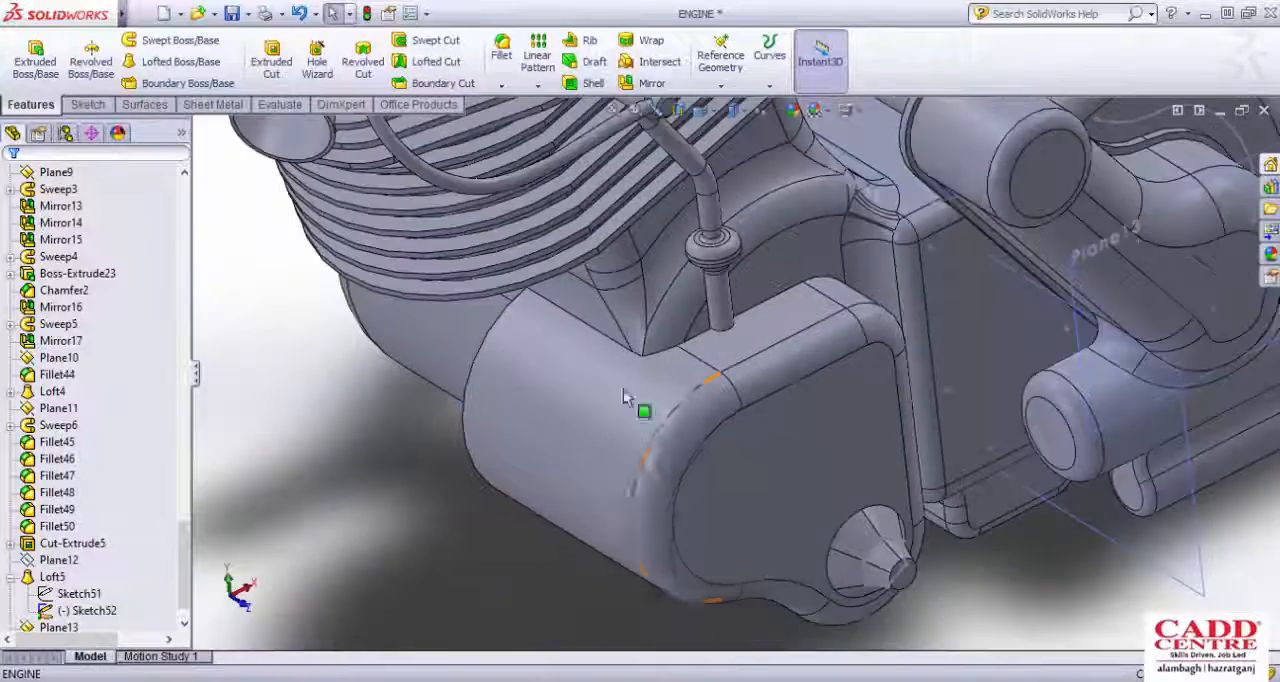
scroll(826, 343, down, 4)
scroll(816, 345, up, 3)
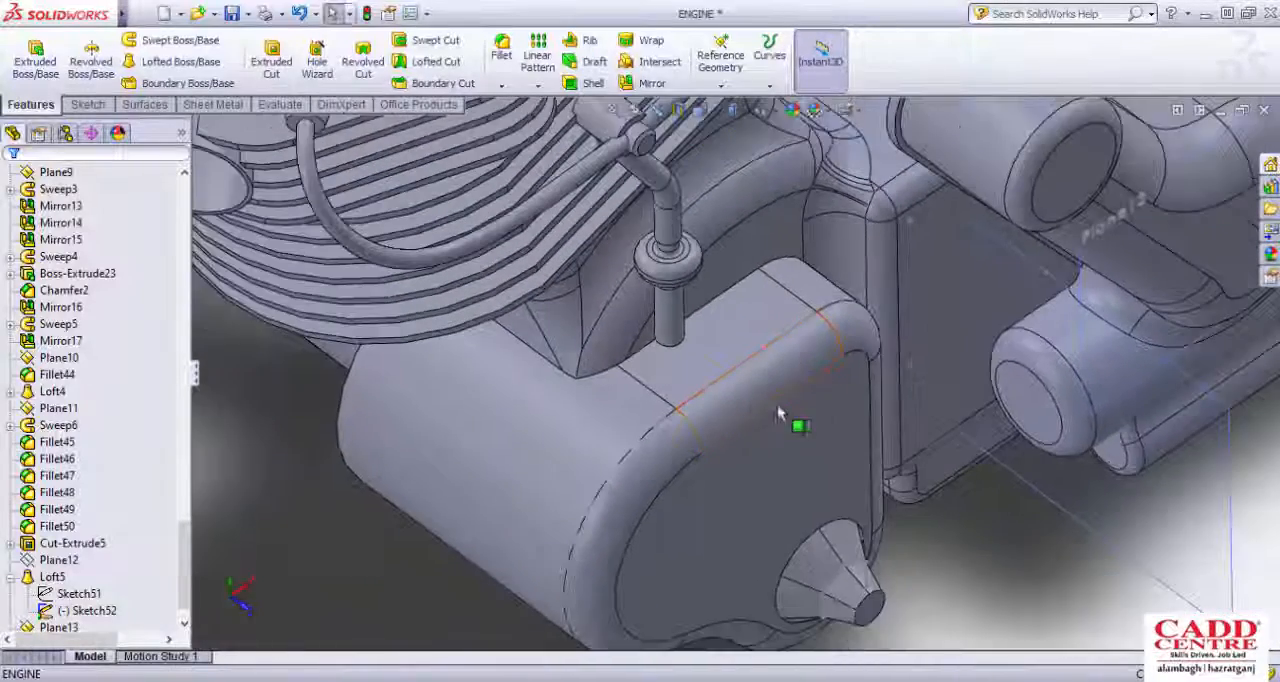
scroll(786, 414, down, 3)
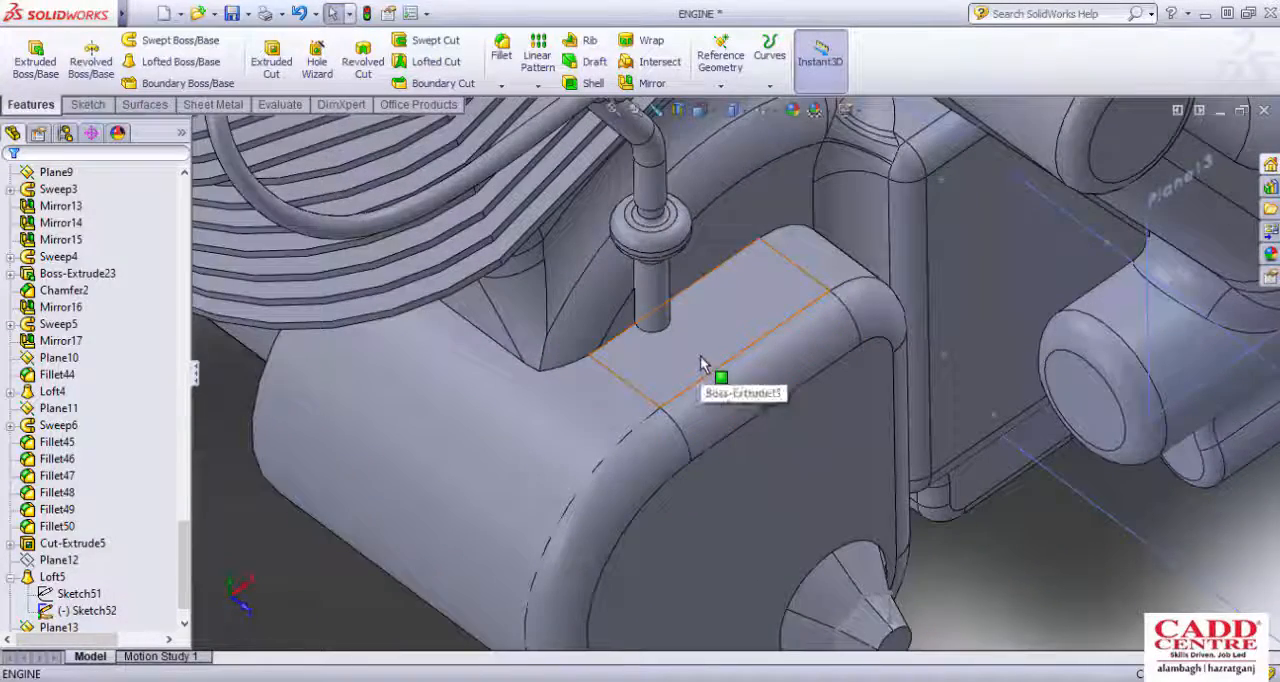
scroll(700, 364, up, 3)
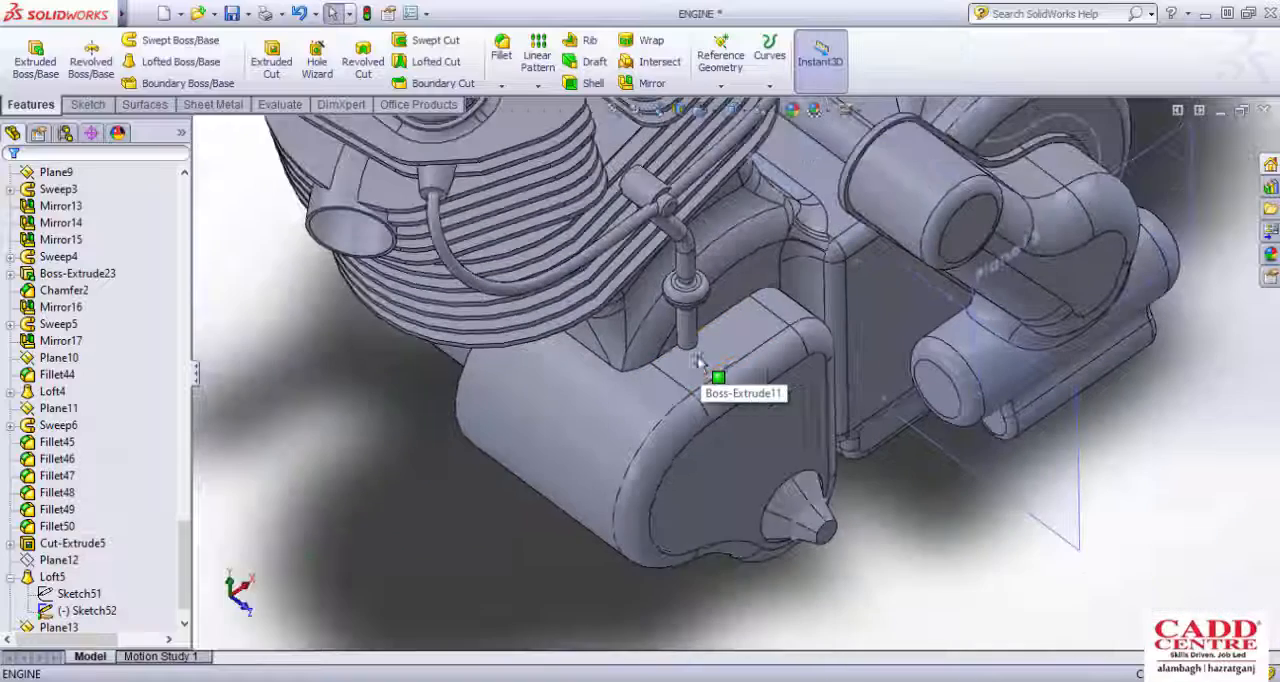
scroll(801, 379, down, 3)
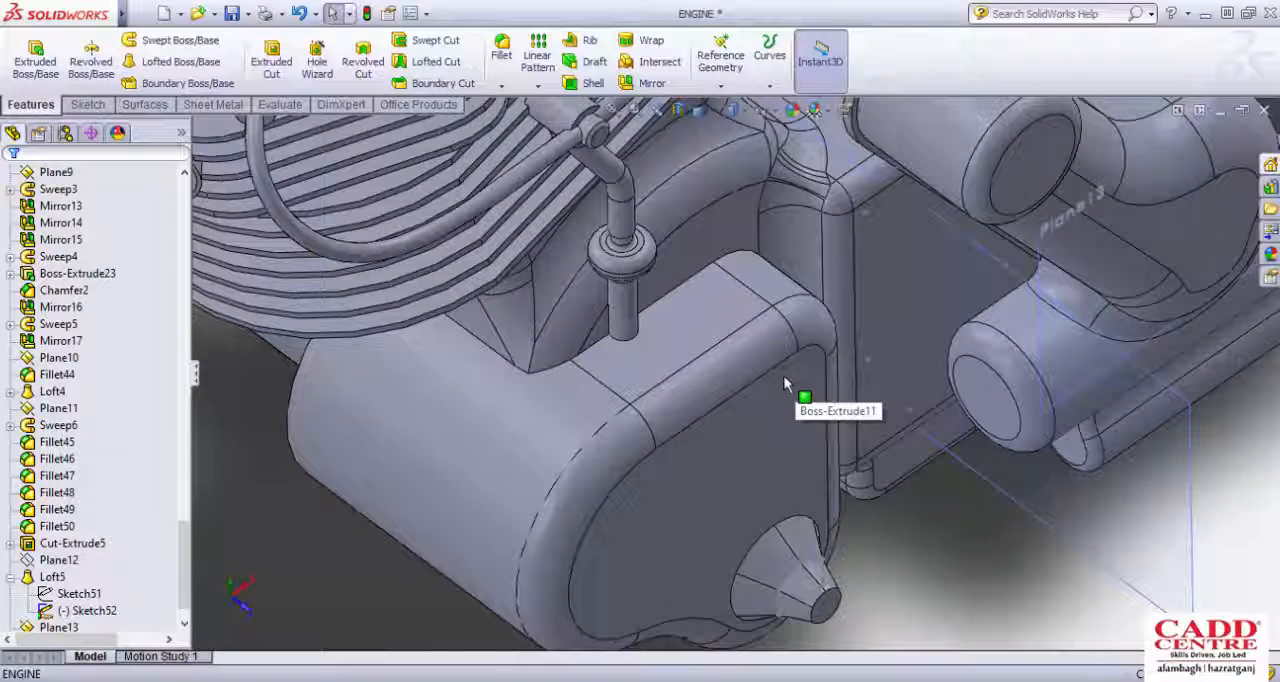
scroll(785, 384, down, 1)
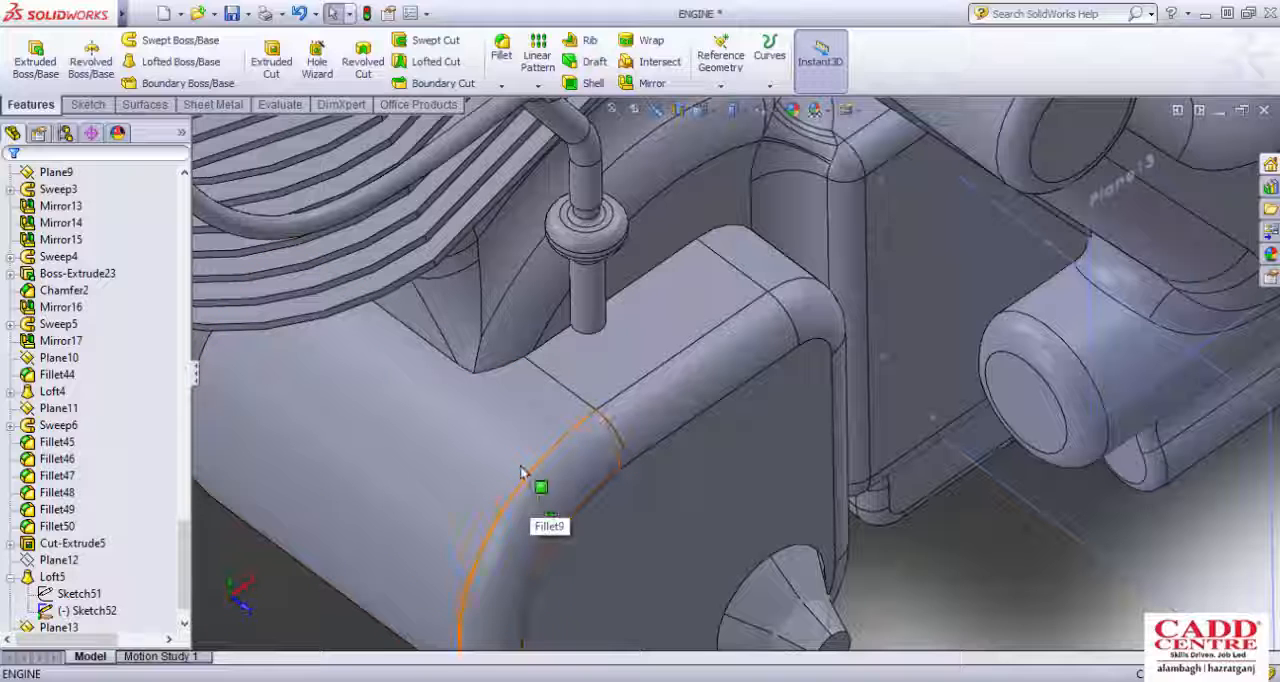
scroll(702, 400, up, 1)
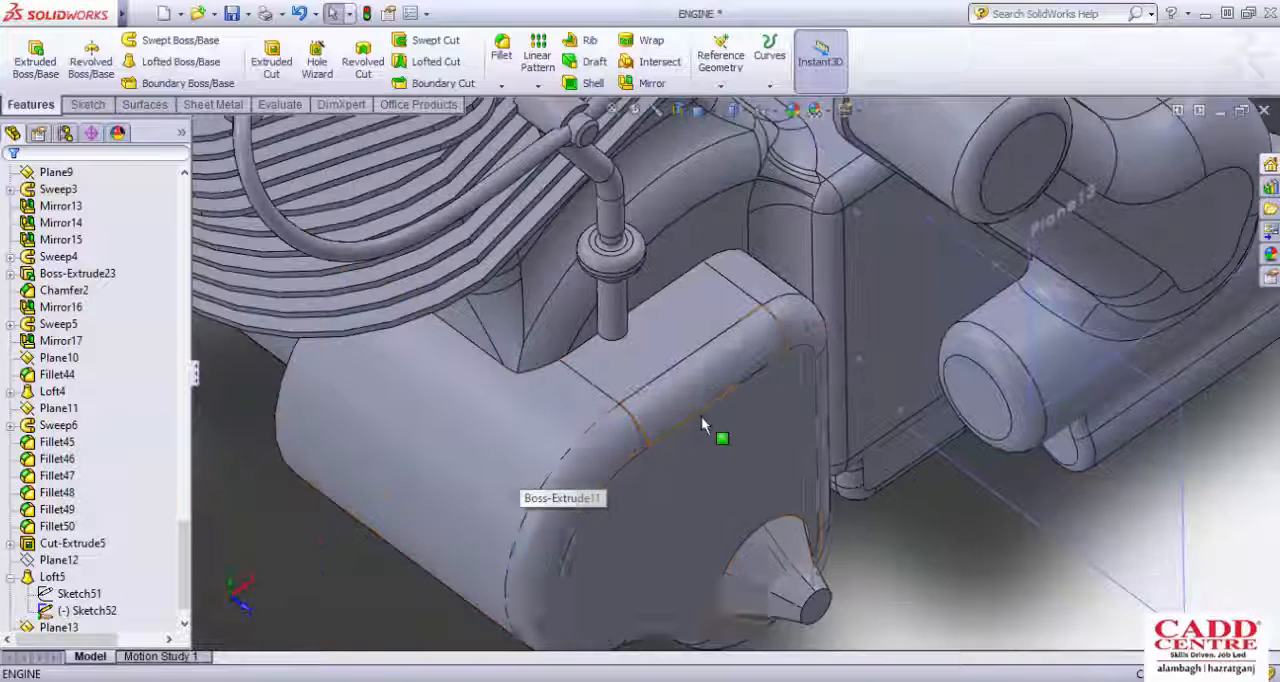
scroll(672, 450, down, 1)
scroll(737, 401, up, 3)
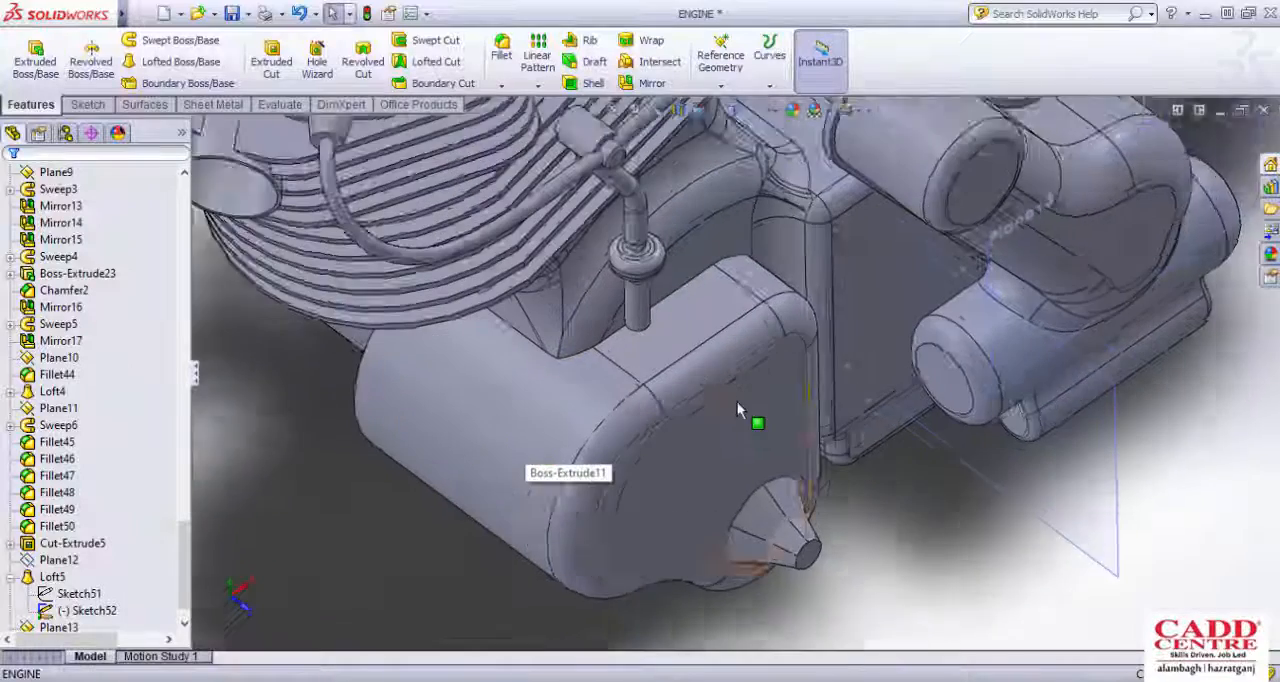
Step: Create a reference plane from the side cover's flat upper face, flipped into the body at an offset of 25 mm
scroll(687, 324, down, 2)
click(686, 322)
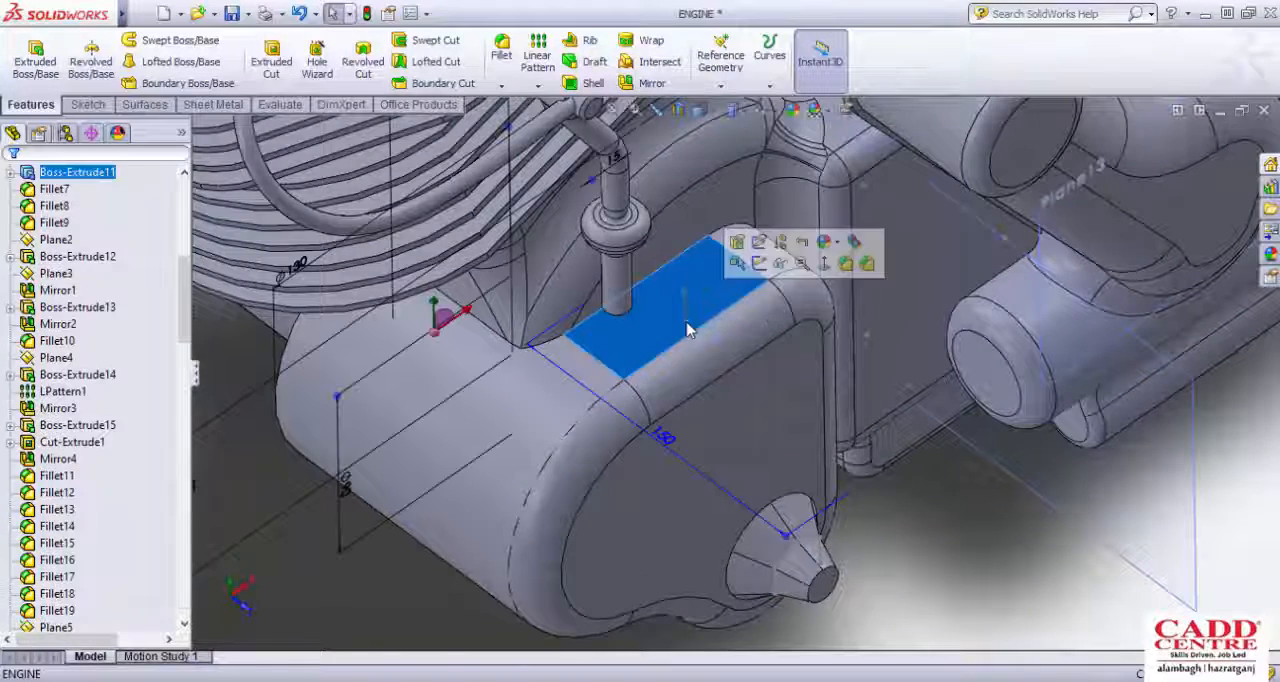
click(725, 84)
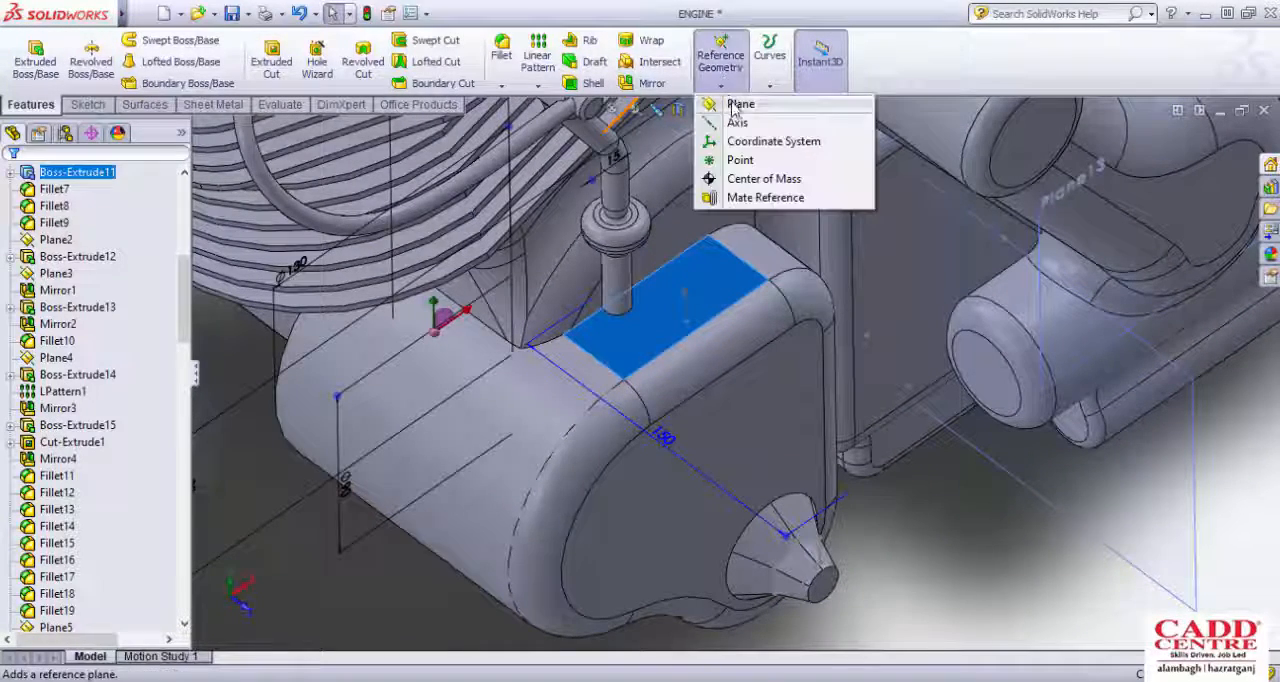
click(740, 106)
middle_drag(606, 443, 568, 360)
scroll(591, 405, down, 2)
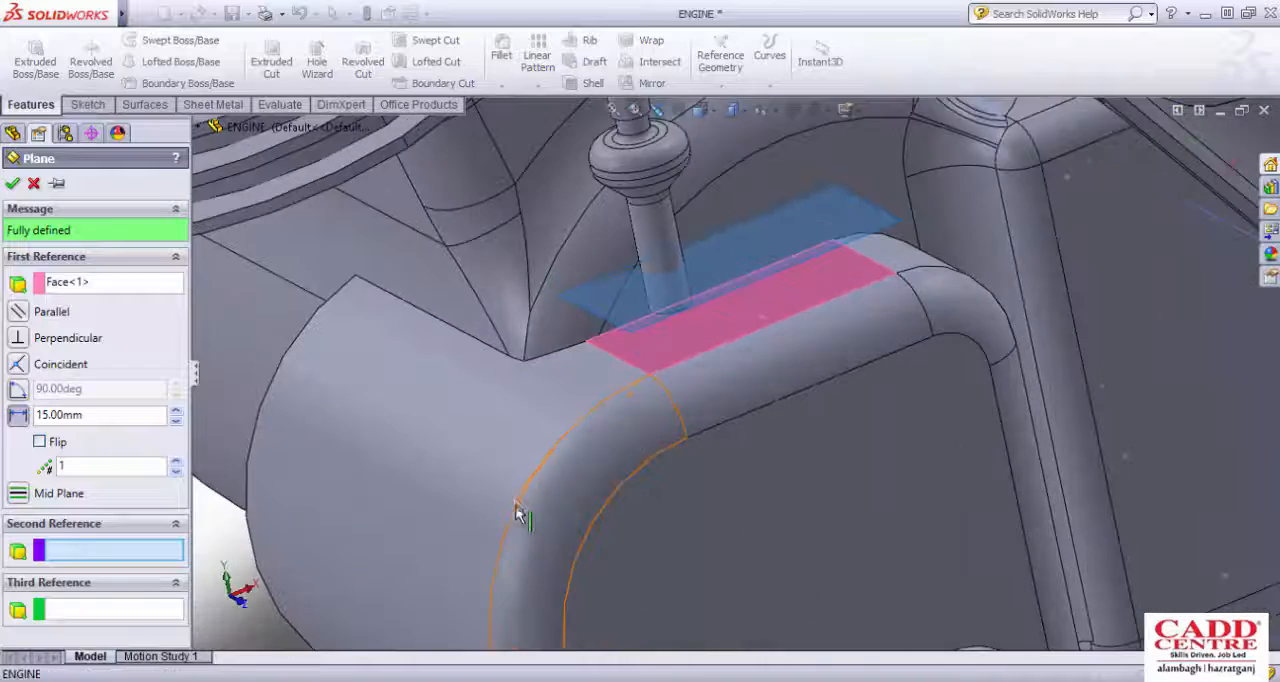
scroll(569, 469, up, 3)
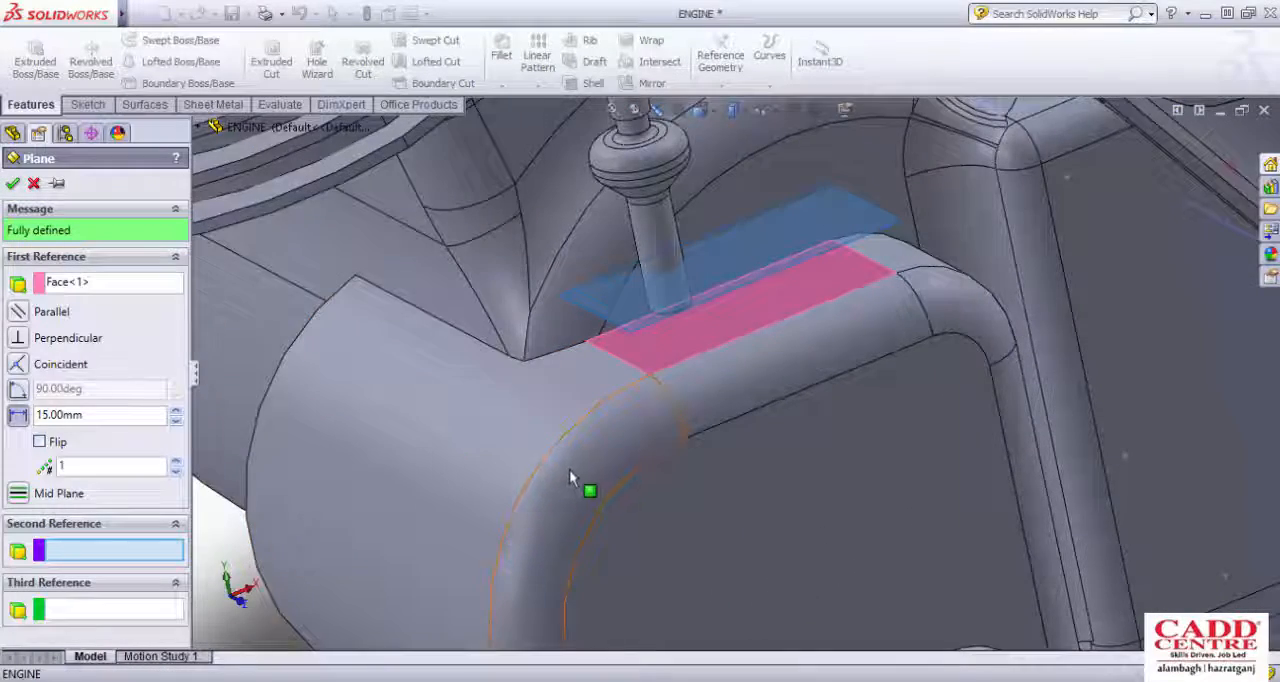
scroll(770, 405, down, 3)
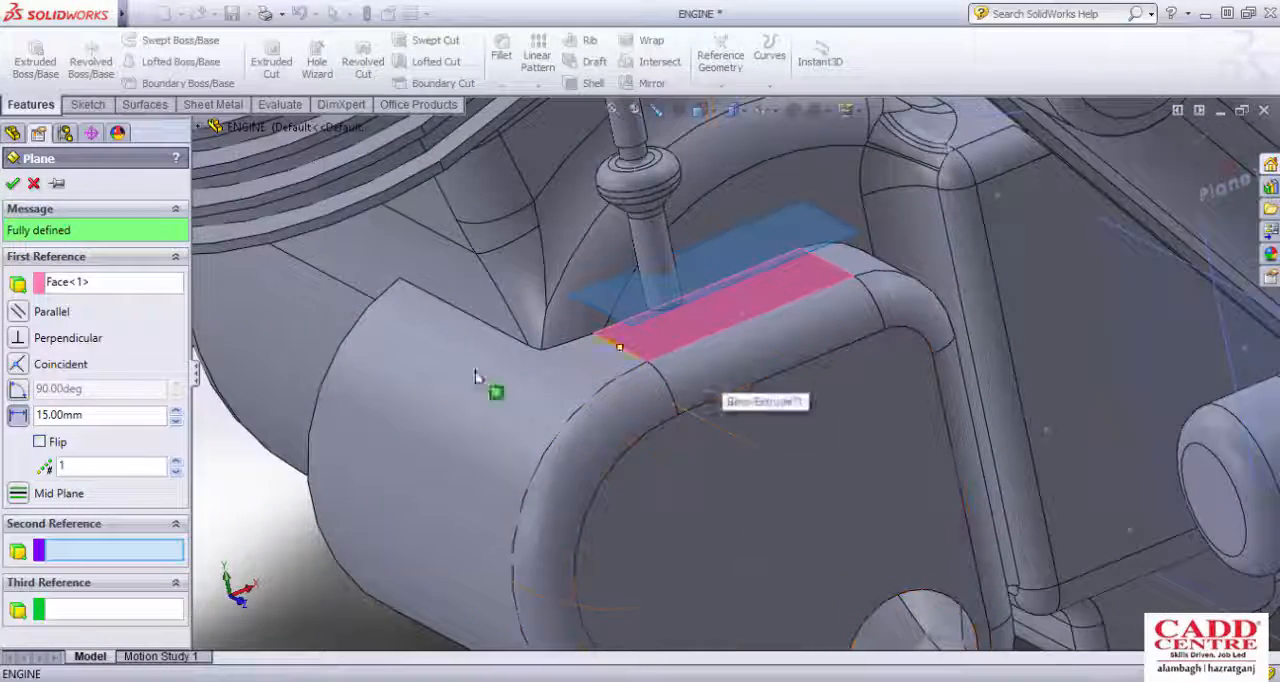
click(39, 442)
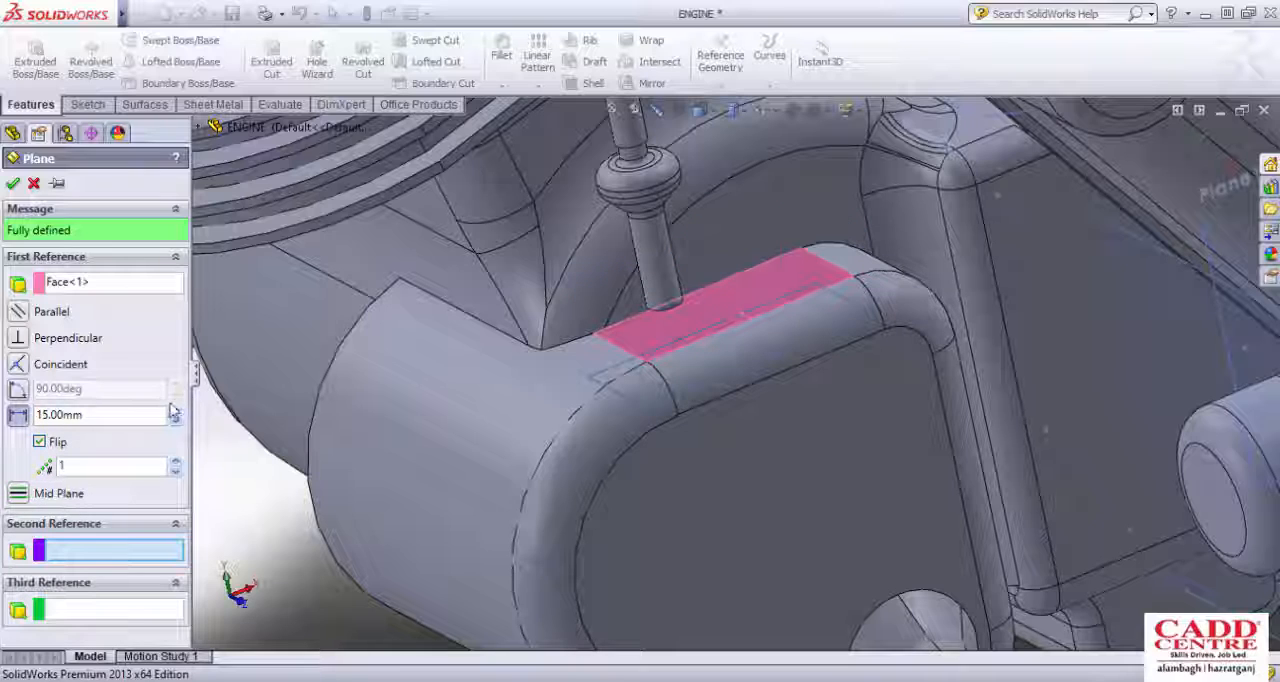
click(175, 412)
scroll(669, 409, up, 2)
middle_drag(669, 409, 661, 373)
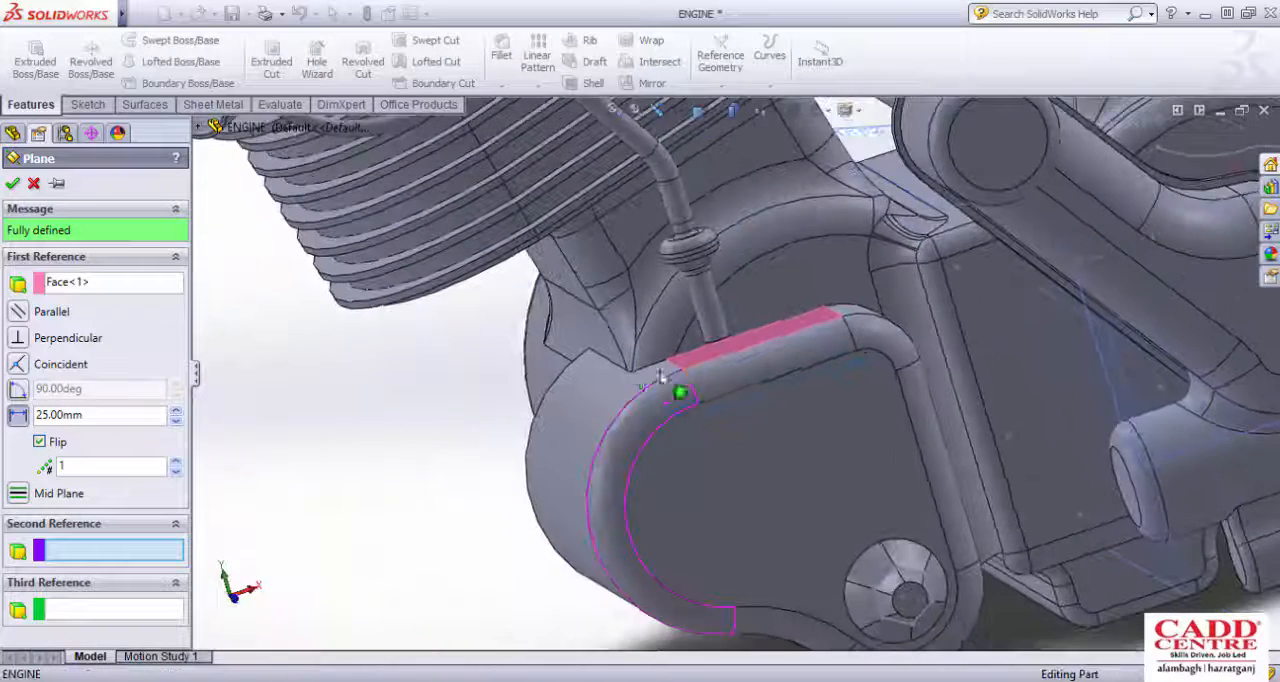
scroll(774, 395, down, 2)
click(12, 183)
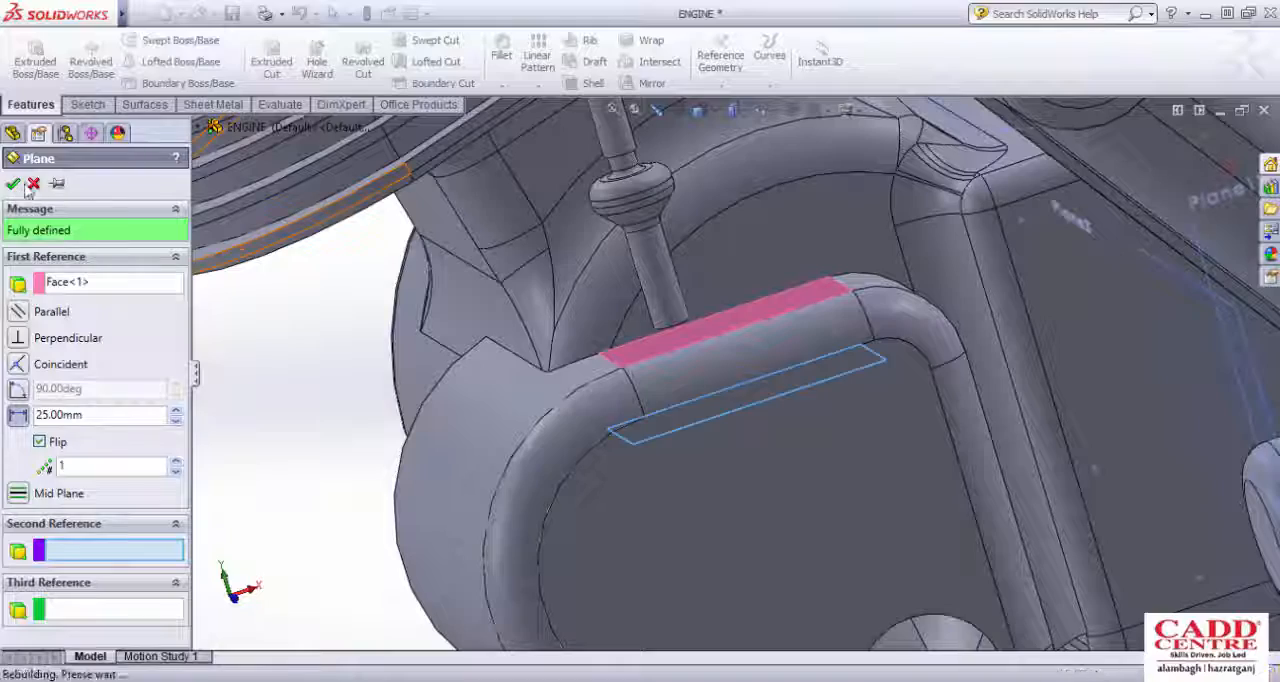
Step: Sketch a vertical line running through the side cover's depth on the plane 25 mm inside it, and exit the sketch
click(87, 104)
click(29, 62)
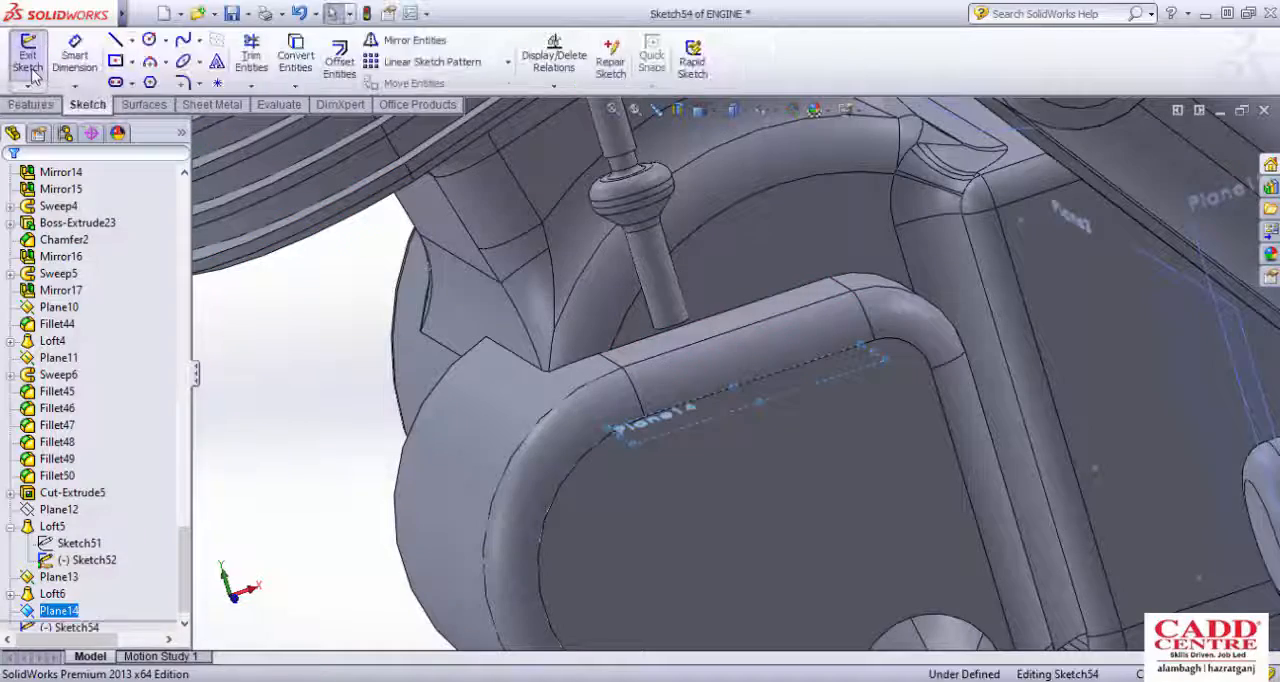
scroll(605, 485, down, 5)
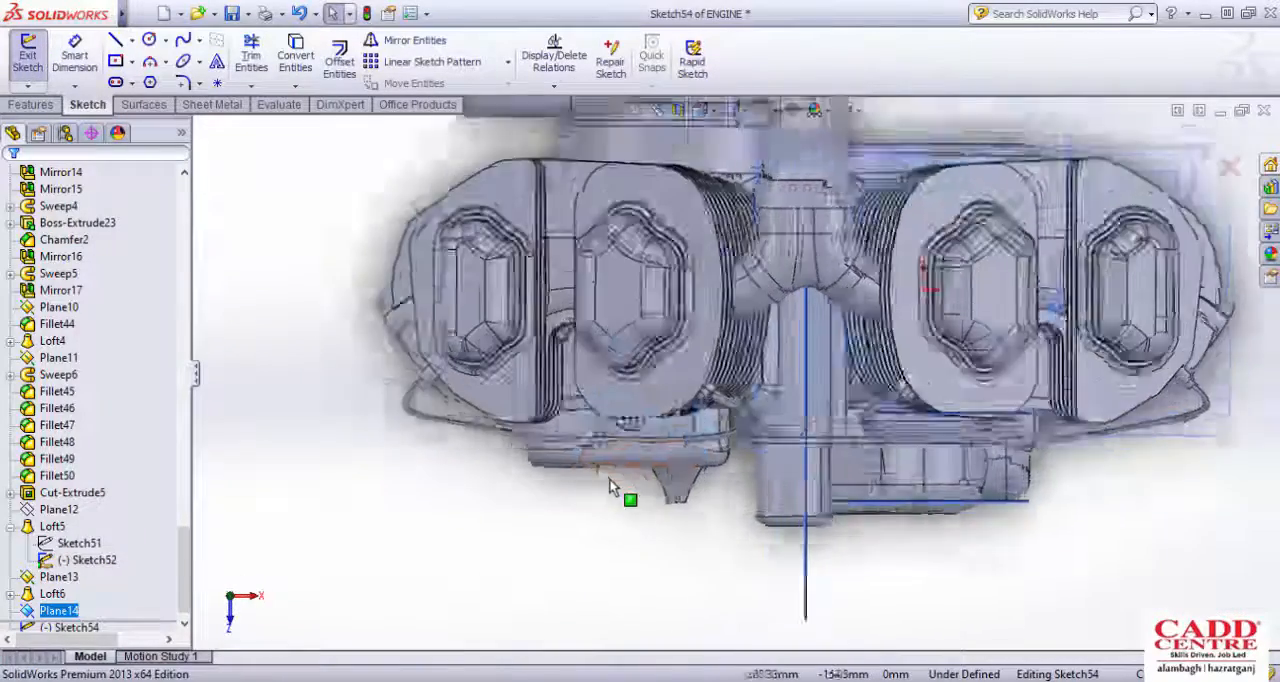
click(115, 39)
click(557, 491)
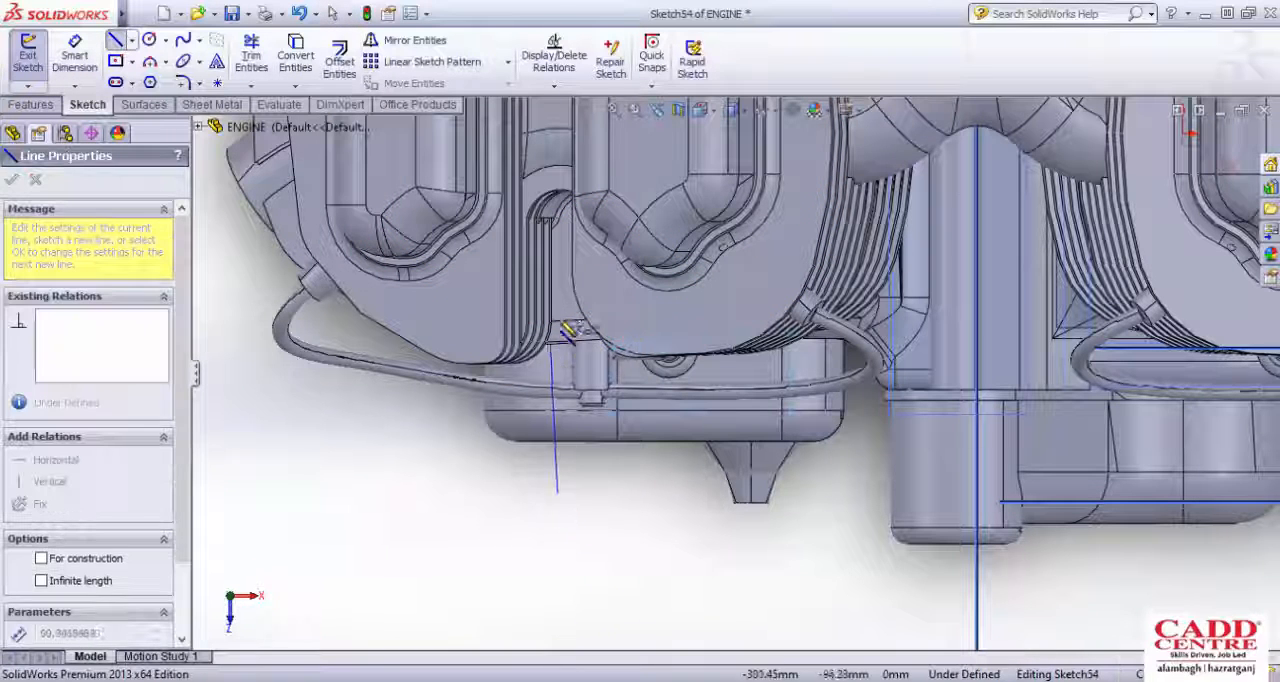
click(560, 299)
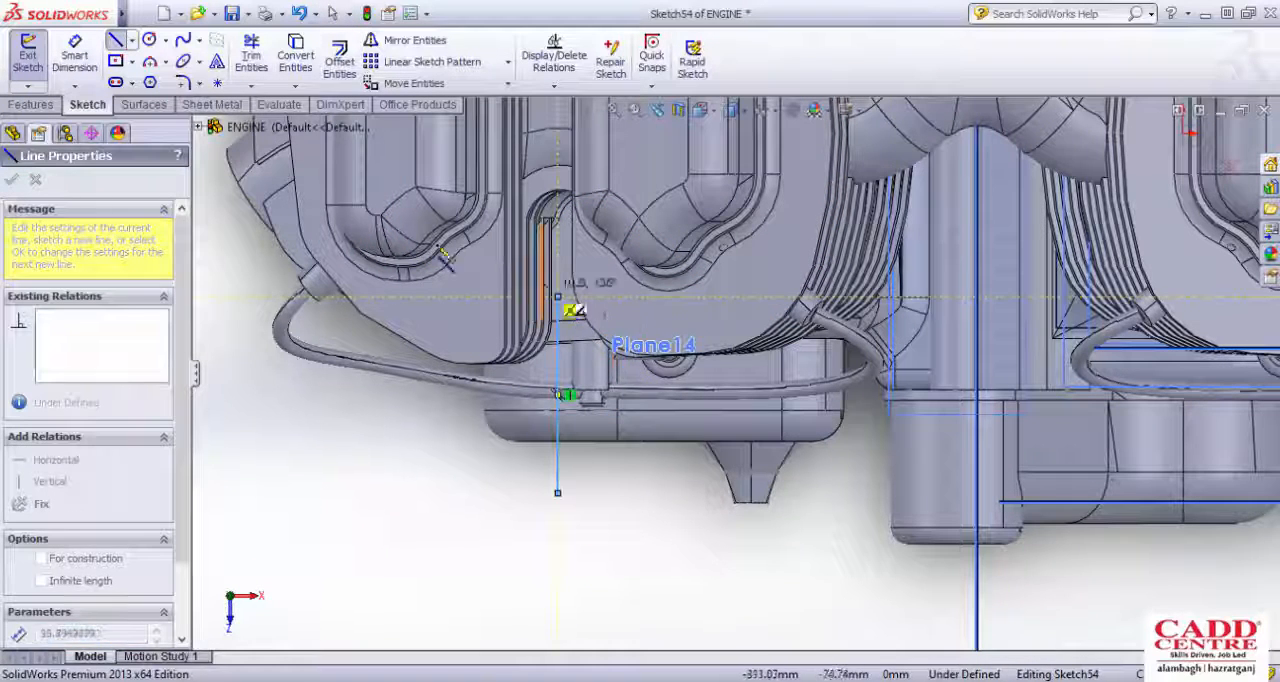
key(Escape)
click(40, 68)
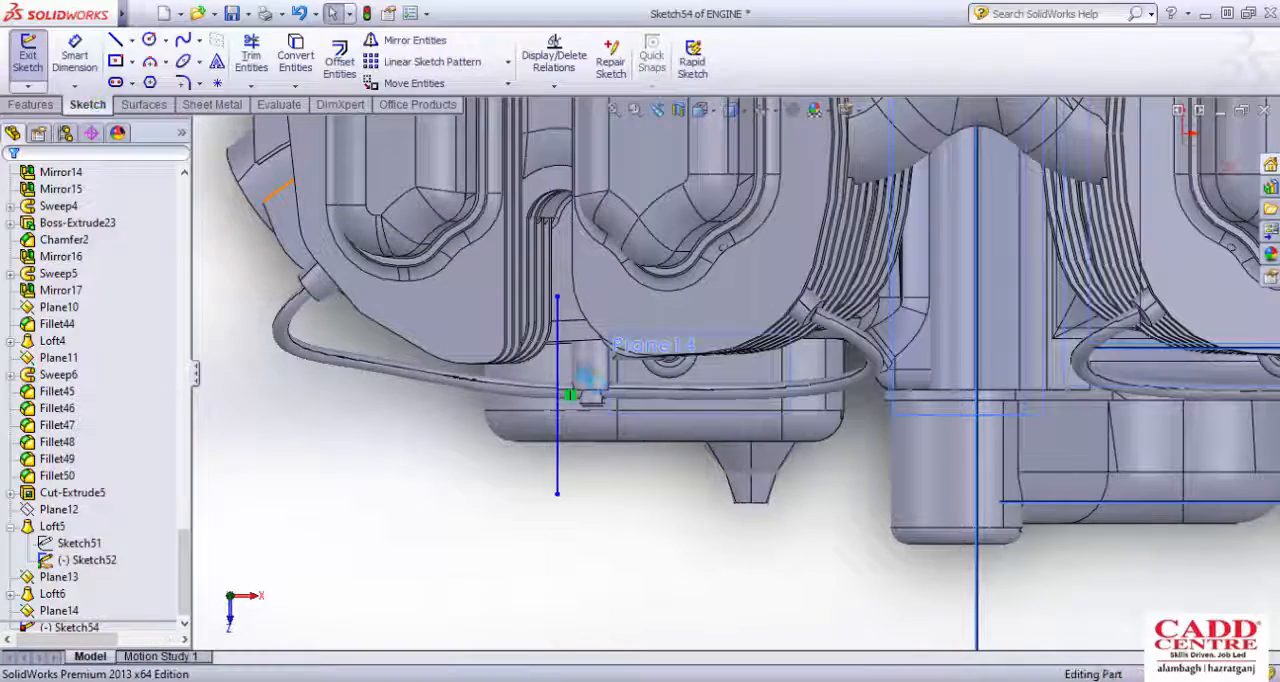
click(643, 527)
Step: Start a reference plane with Plane14, the plane 25 mm inside the side cover, as its first reference
scroll(642, 534, up, 4)
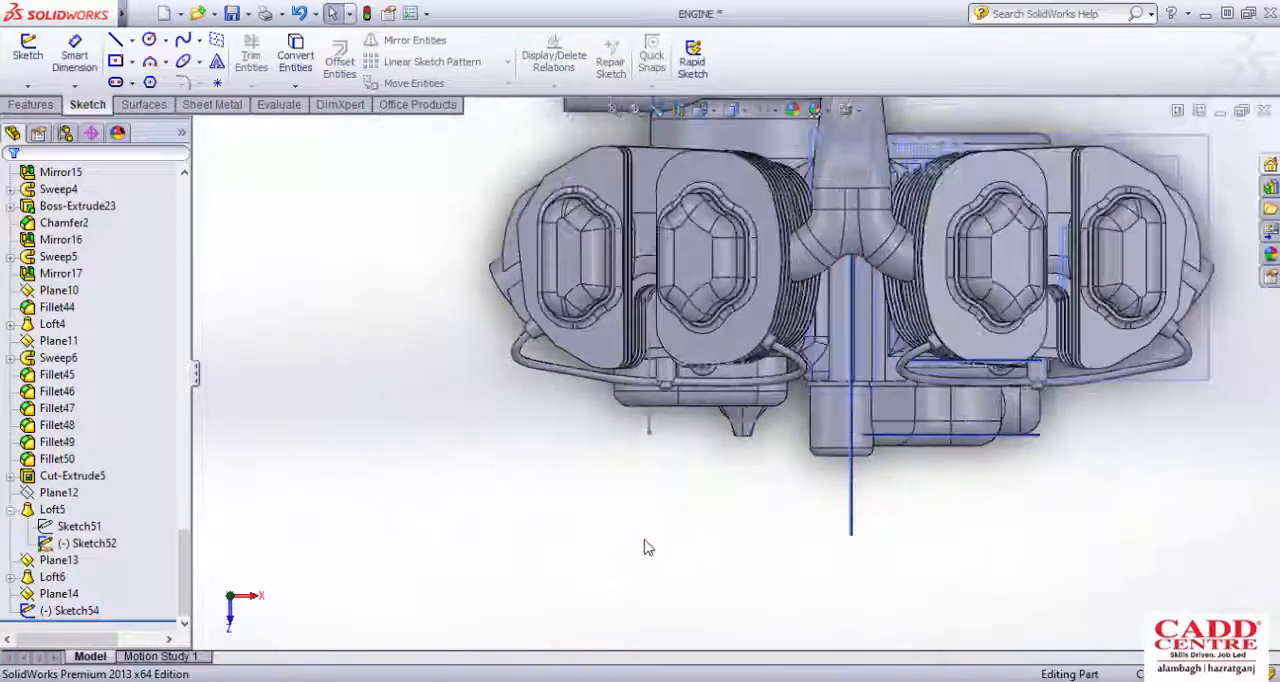
middle_drag(648, 547, 735, 378)
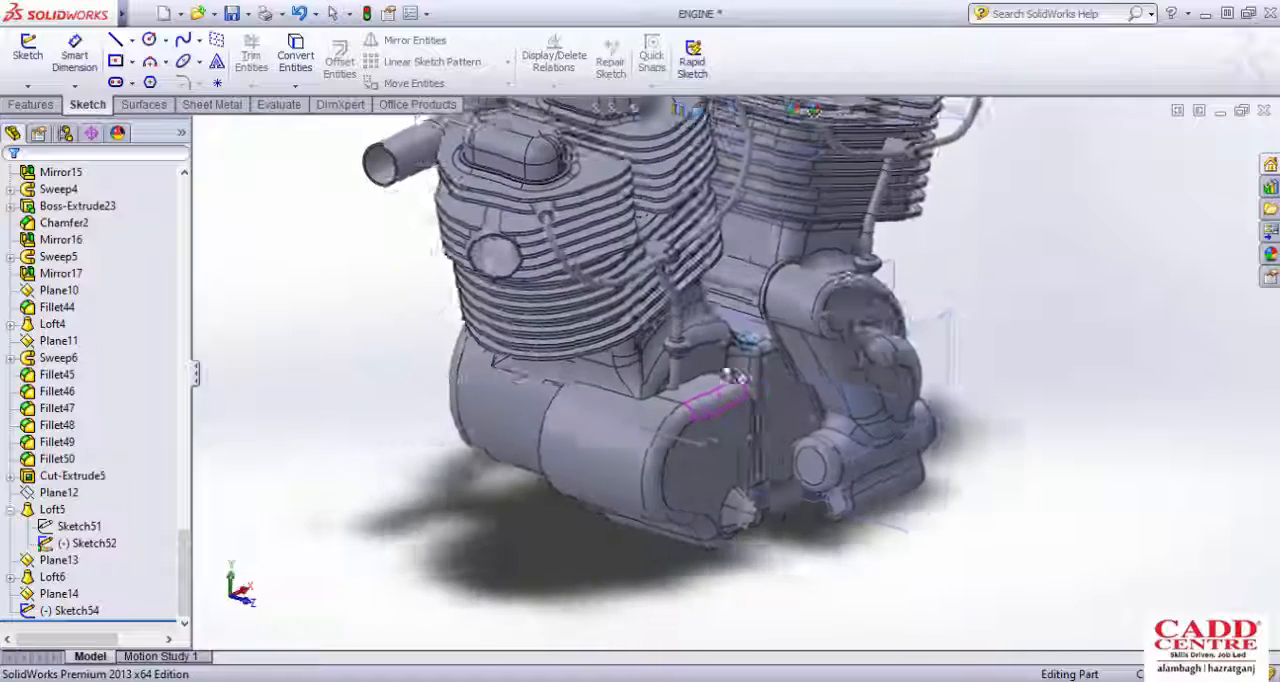
scroll(663, 451, down, 3)
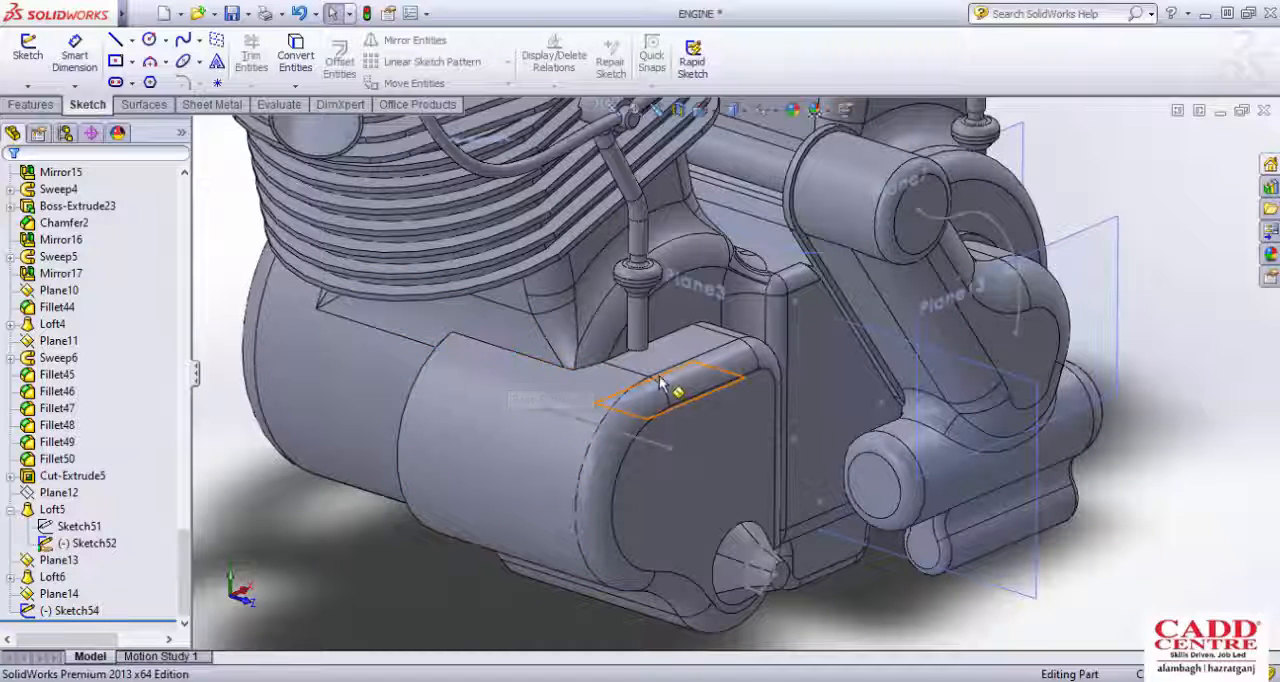
middle_drag(663, 391, 642, 418)
scroll(700, 370, down, 2)
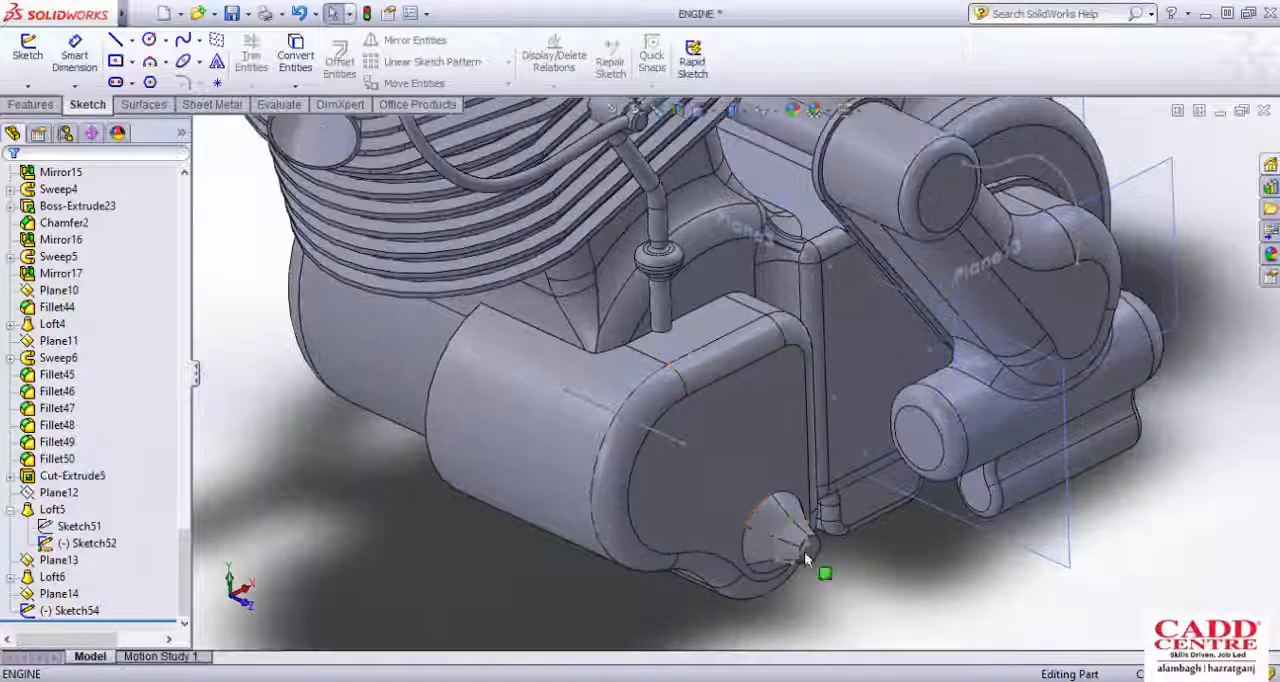
click(28, 106)
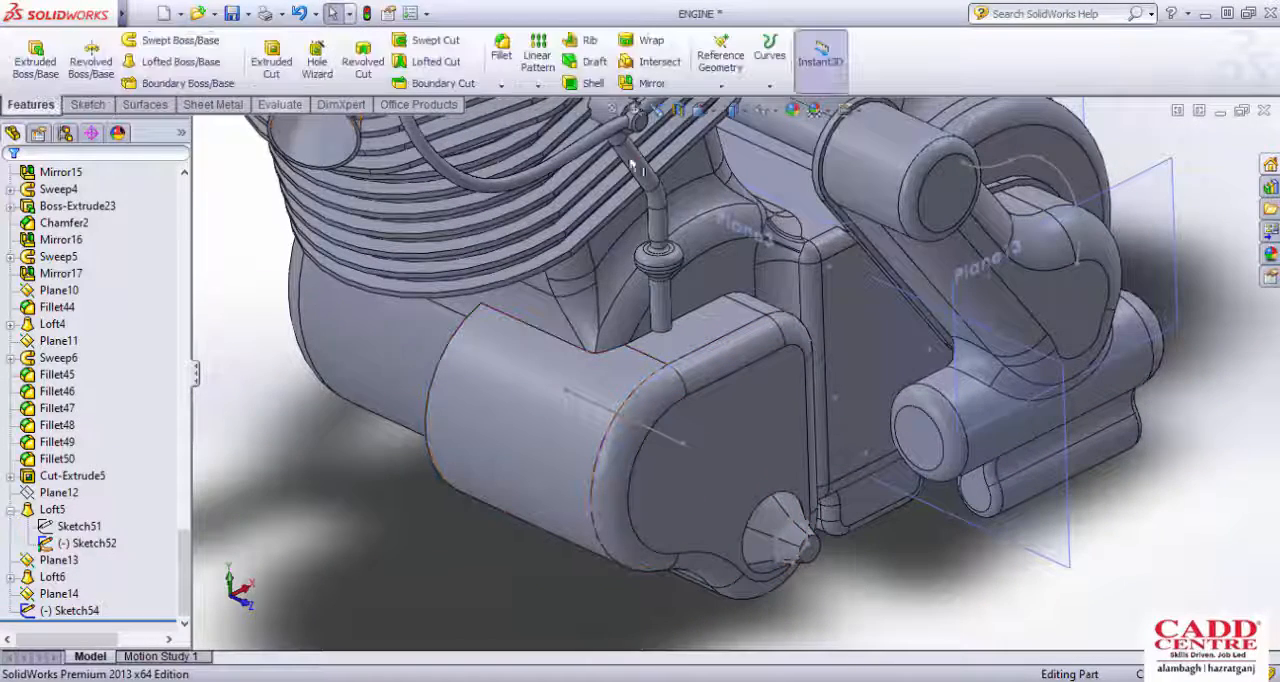
click(720, 60)
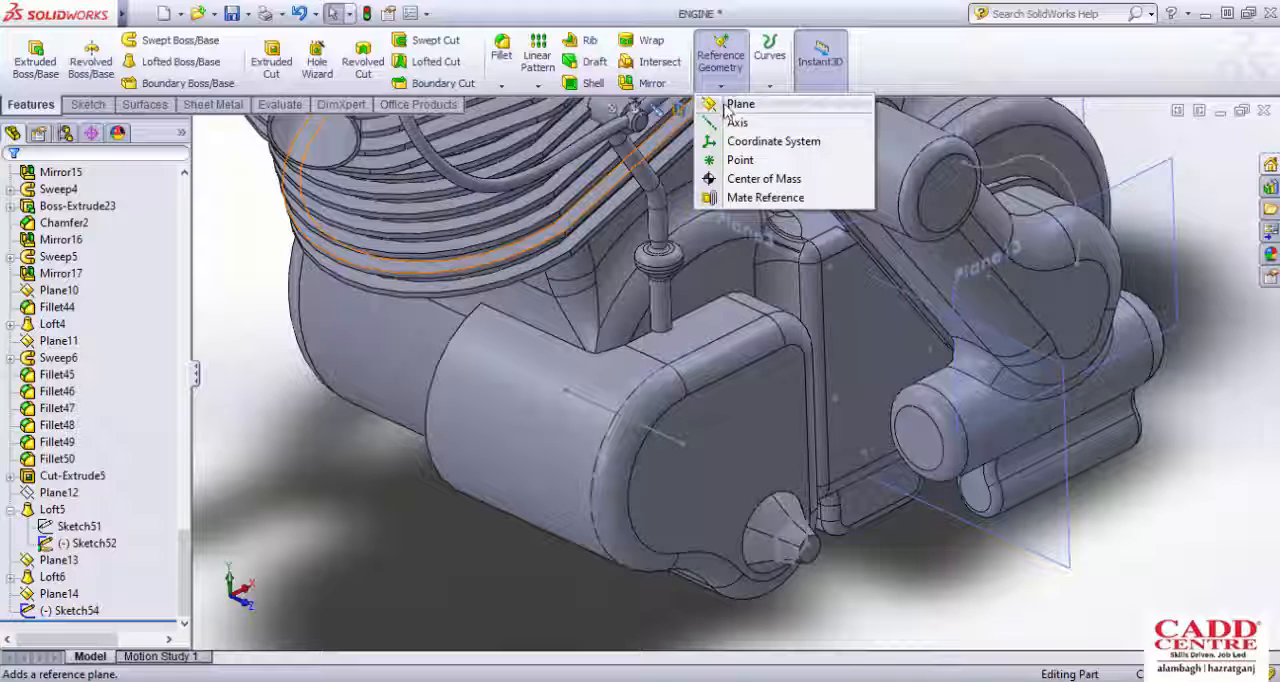
click(738, 105)
scroll(693, 352, down, 4)
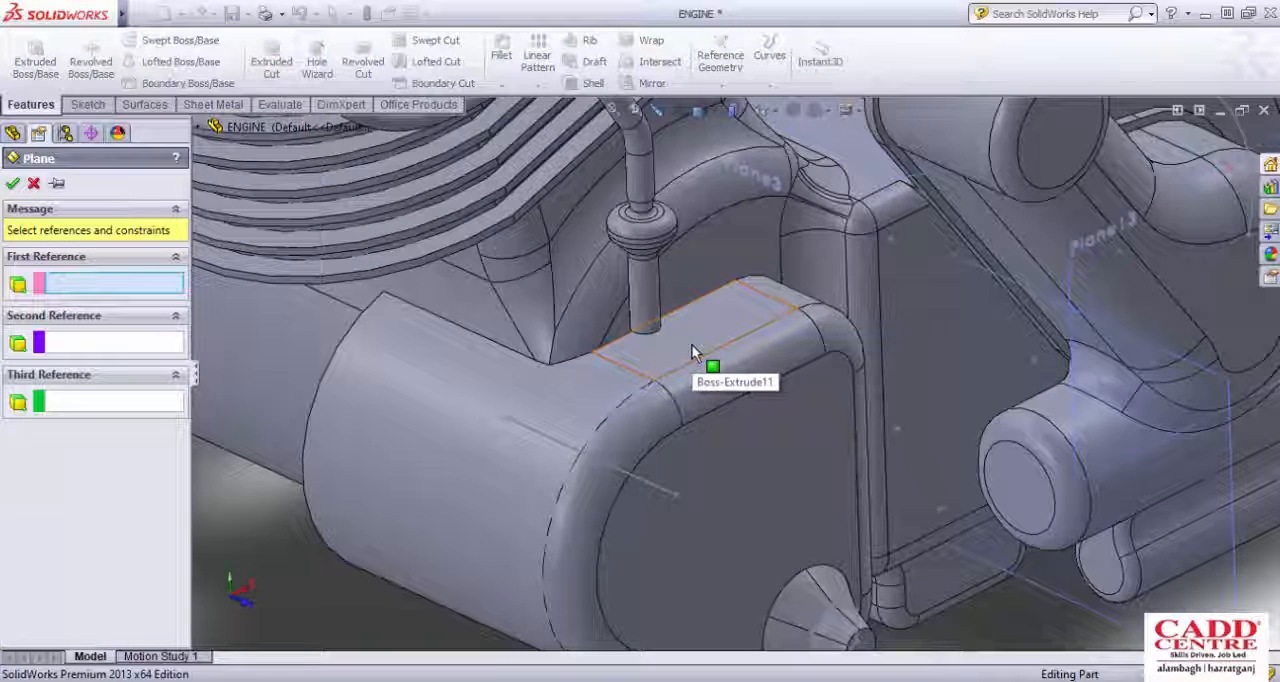
scroll(700, 358, up, 4)
scroll(697, 429, down, 4)
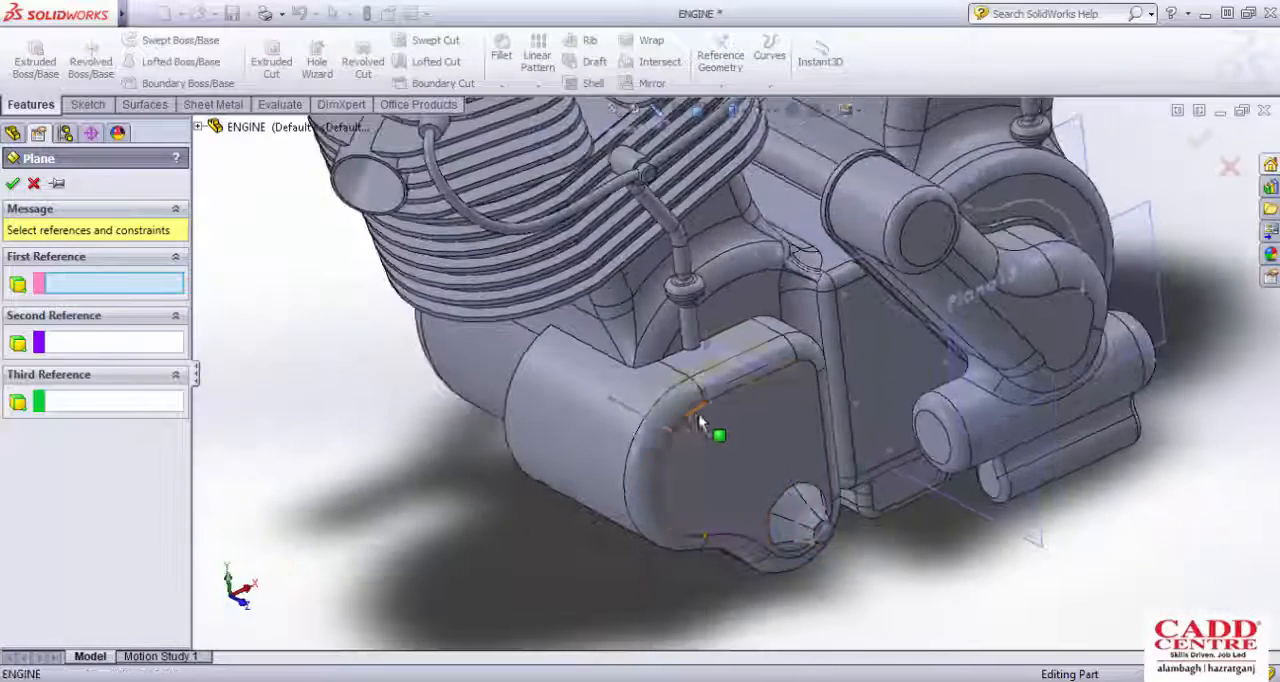
click(692, 395)
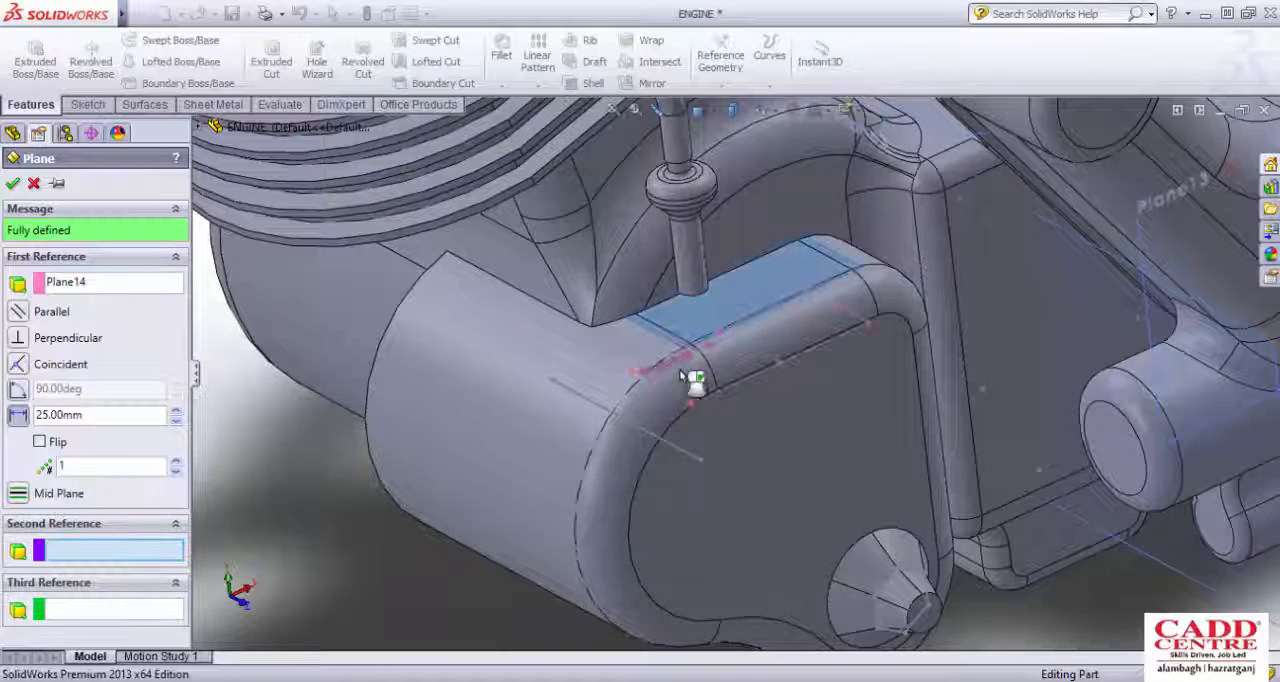
Step: Try the edge of the cover's flat upper face as the second reference, and replace it with the sketched line
scroll(676, 380, up, 1)
scroll(676, 380, up, 1)
middle_drag(663, 371, 694, 362)
scroll(712, 374, down, 3)
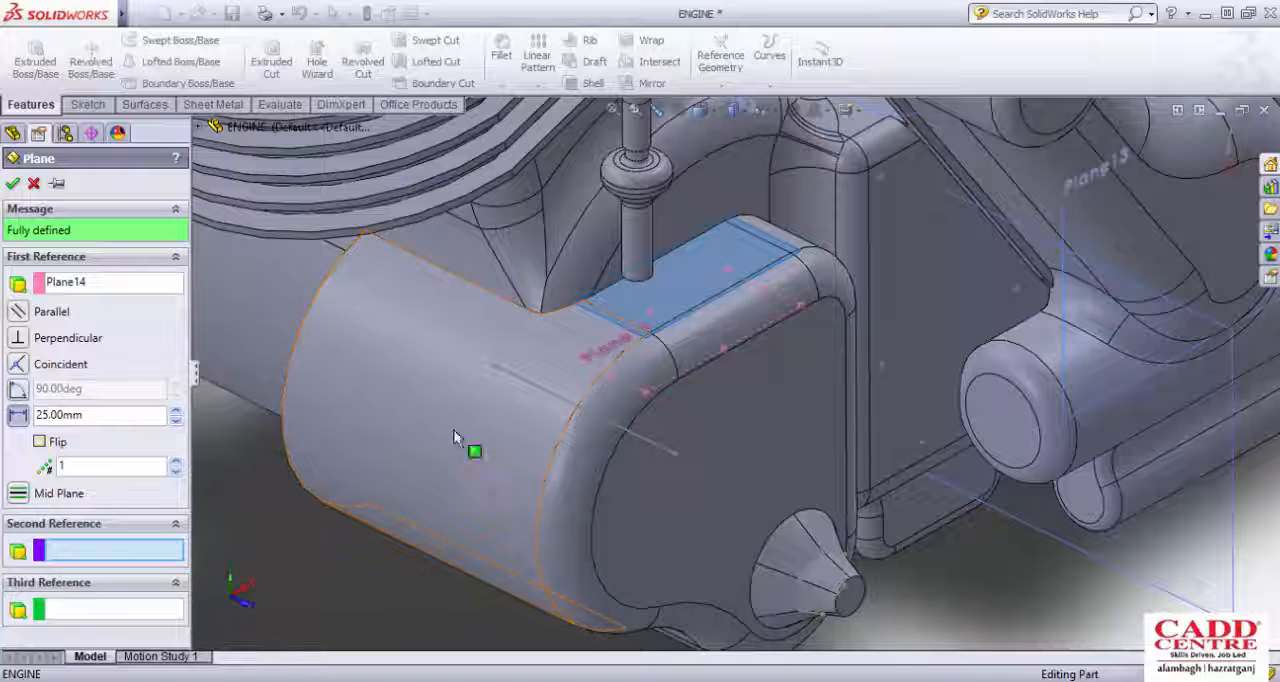
click(624, 326)
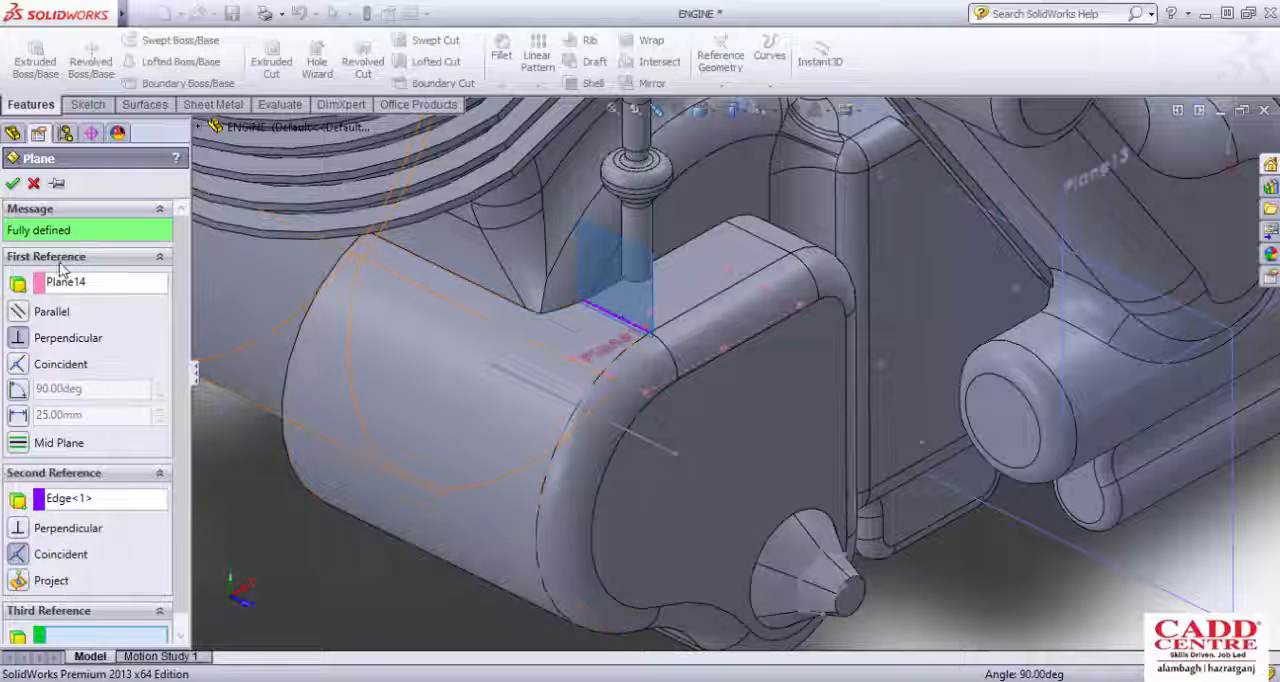
click(88, 499)
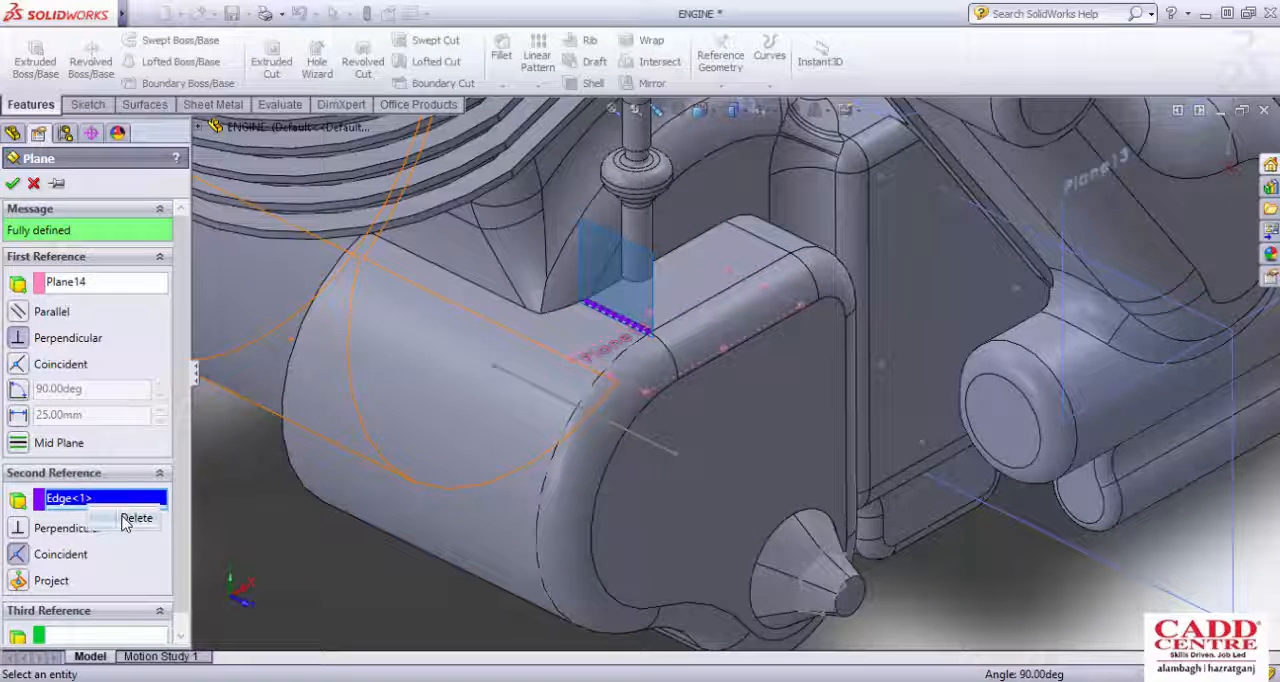
click(128, 519)
click(538, 395)
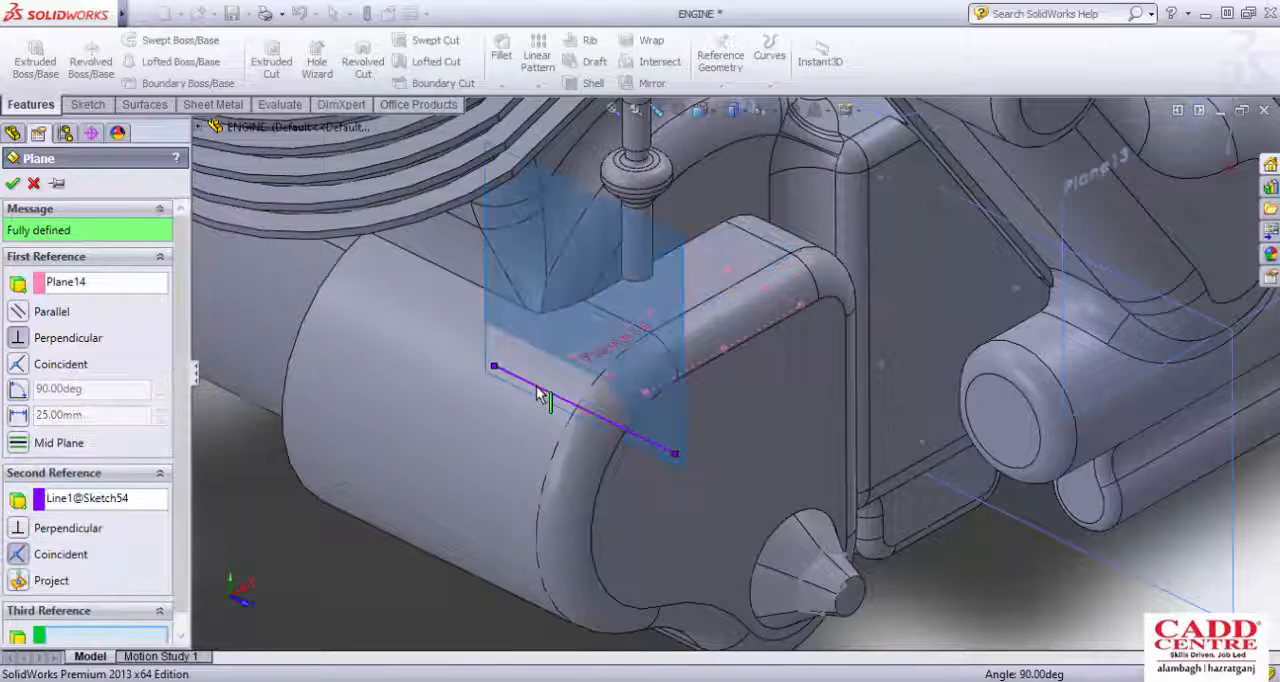
Step: Set the new plane's angle from Plane14 to 120 degrees
scroll(510, 400, up, 1)
mouse_move(510, 400)
middle_down()
mouse_move(477, 391)
mouse_move(492, 392)
middle_up()
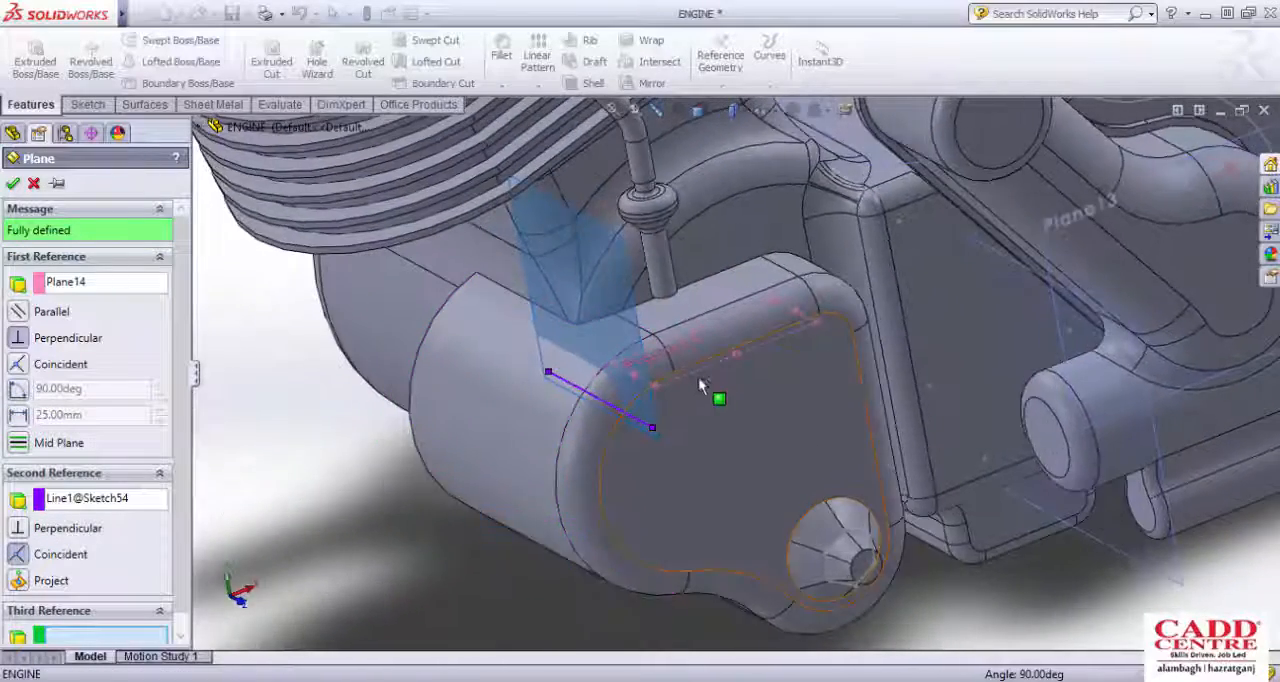
scroll(700, 386, down, 2)
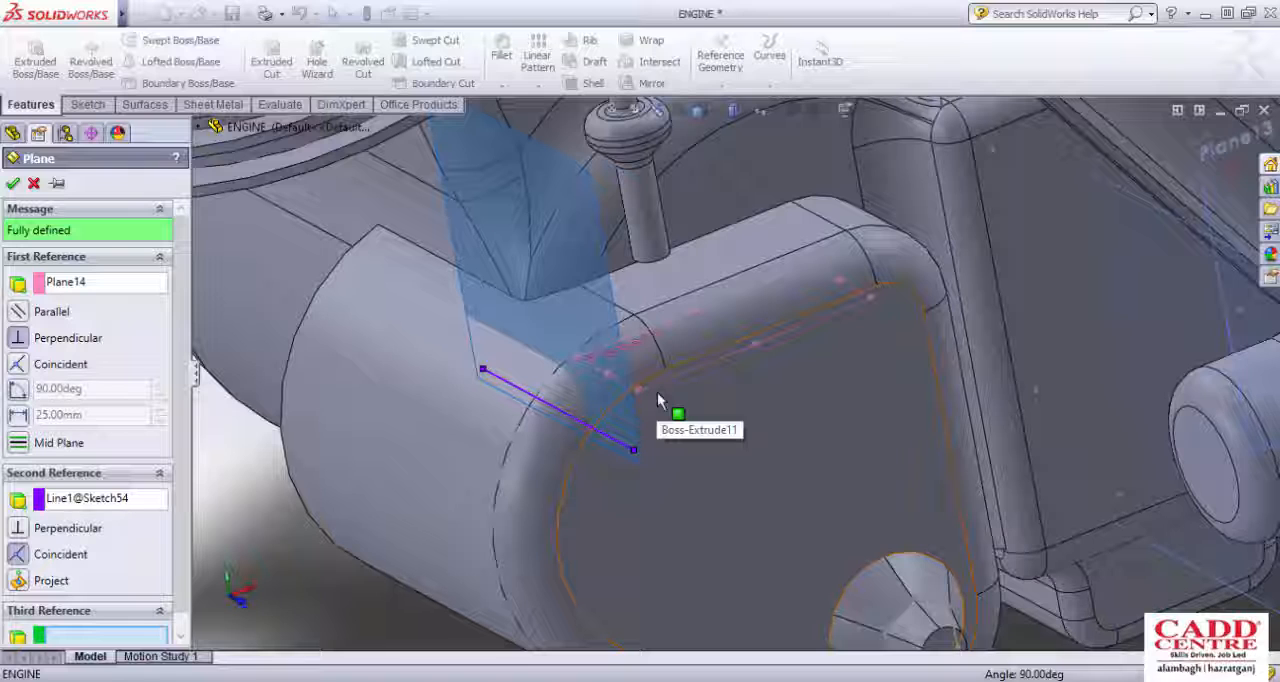
click(18, 392)
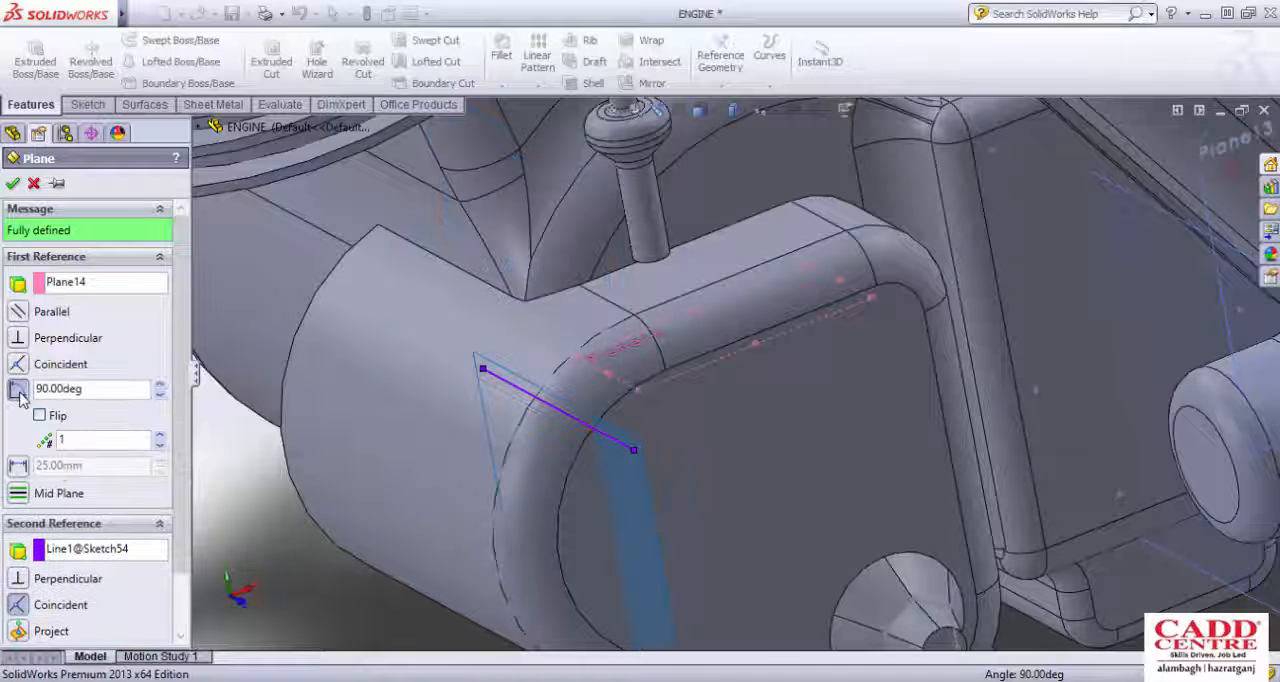
drag(145, 388, 42, 390)
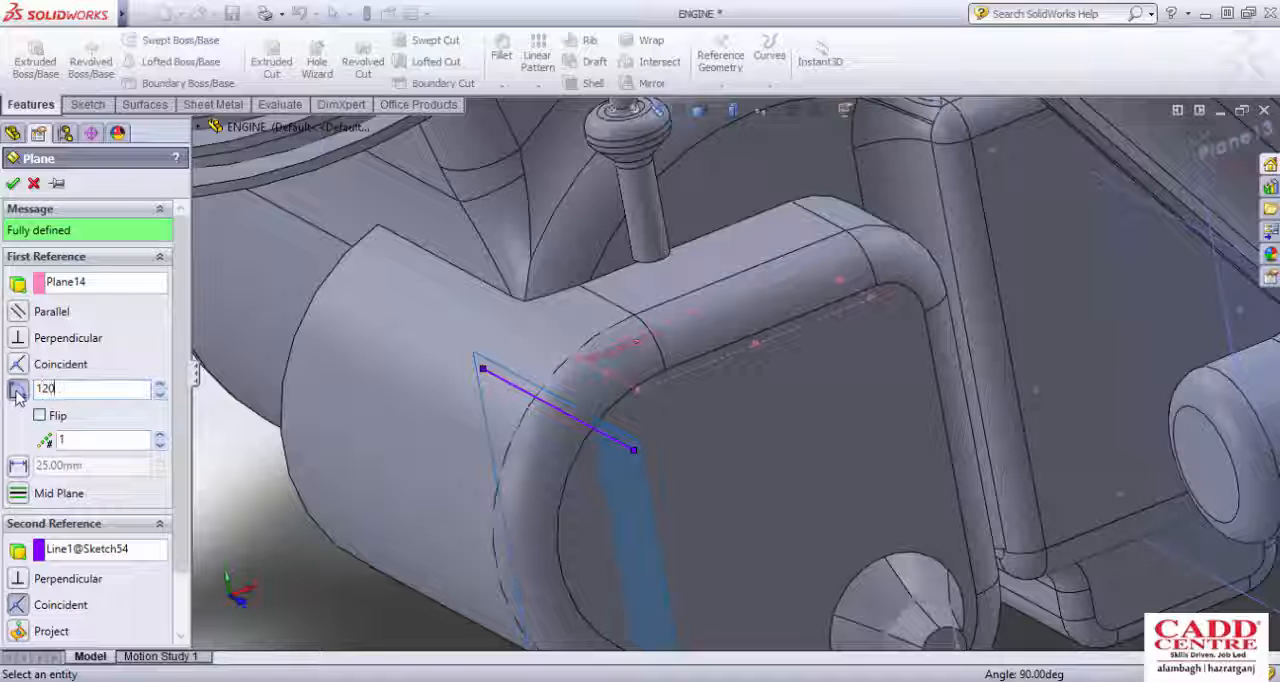
key(Return)
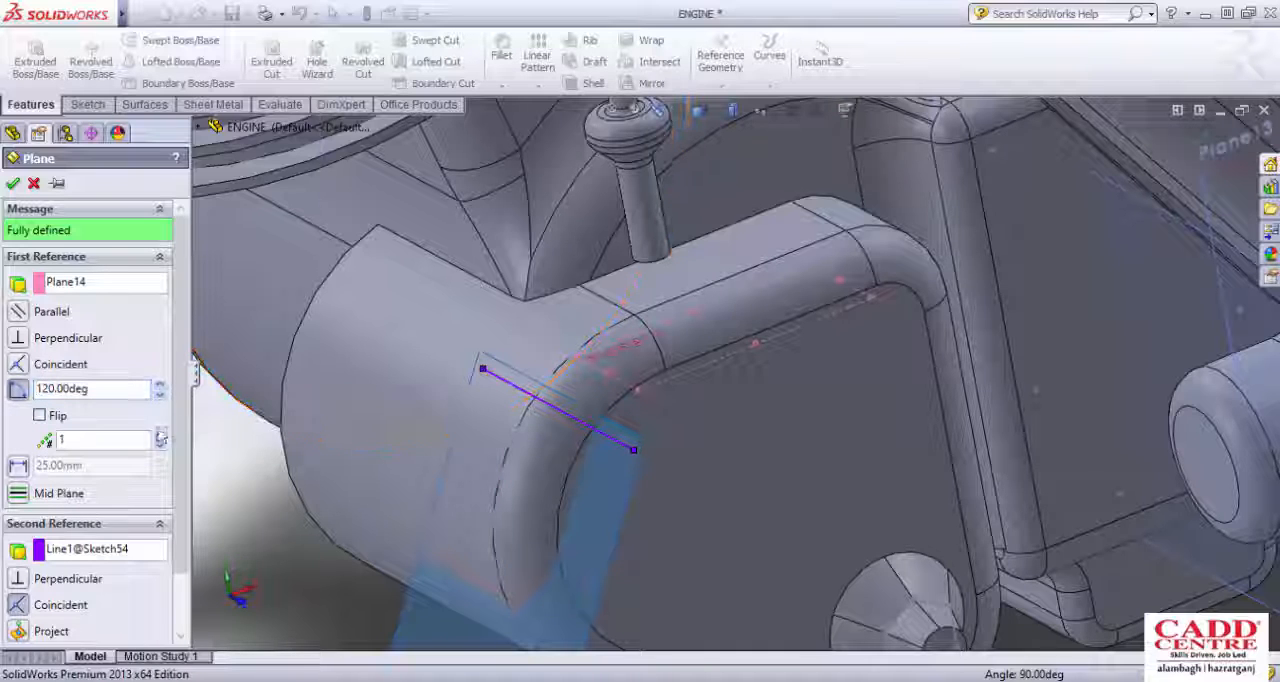
Step: Try larger plane angles up to 223 degrees, and return the angle to 120 degrees
click(159, 384)
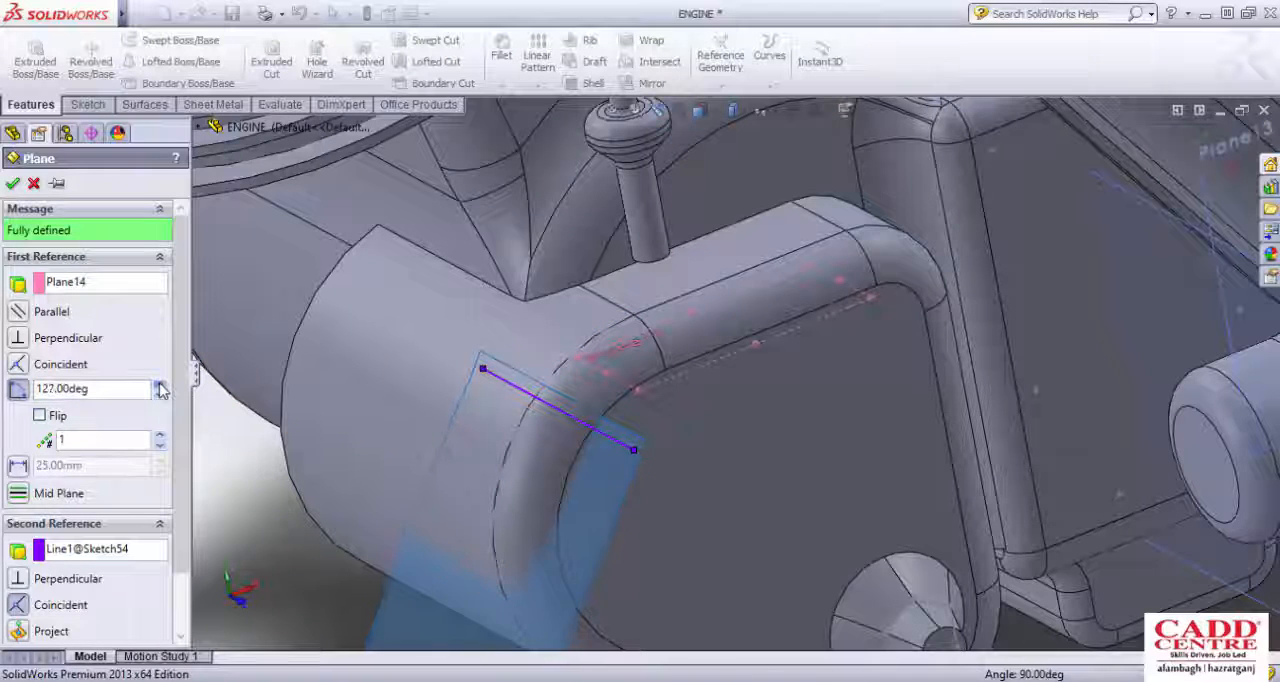
drag(159, 384, 159, 384)
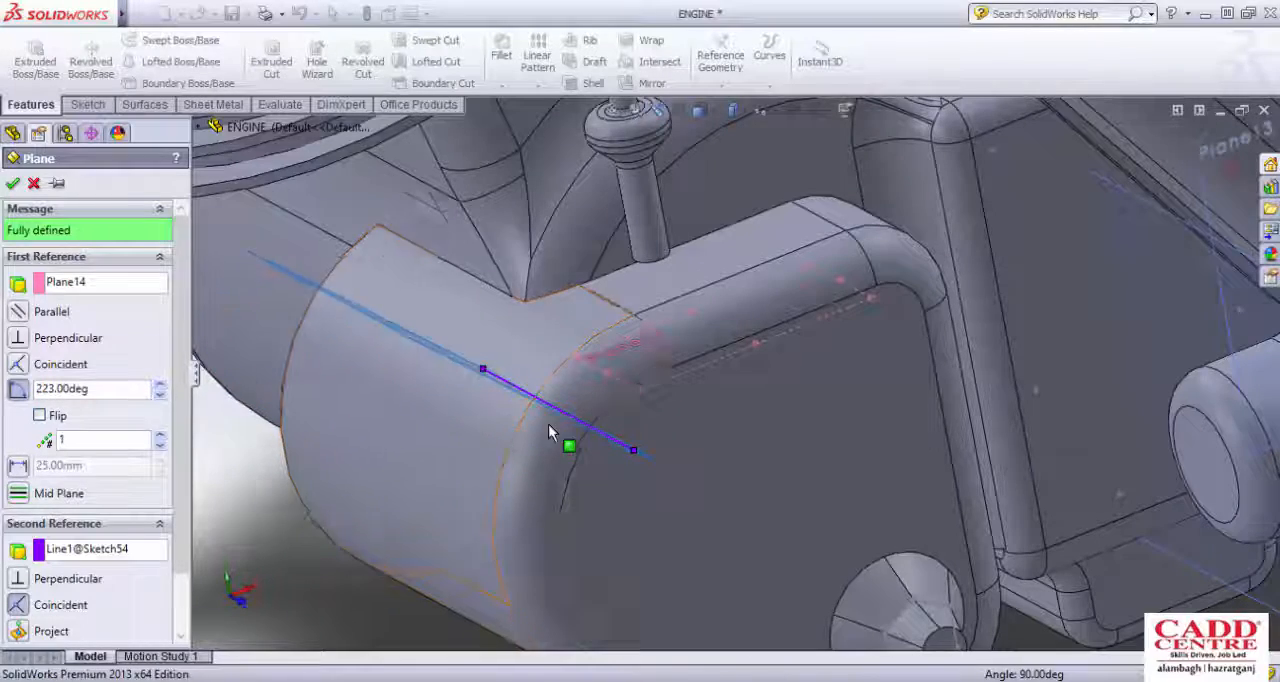
middle_drag(571, 523, 526, 406)
scroll(682, 387, down, 1)
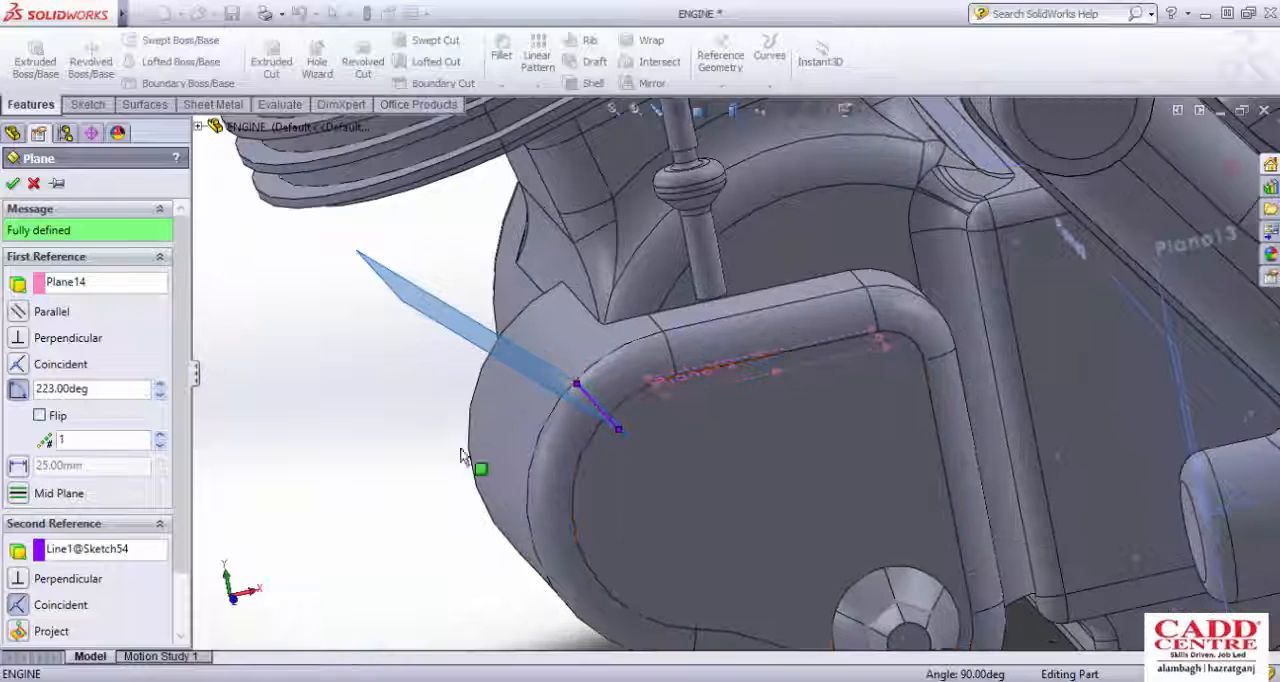
drag(118, 395, 3, 398)
text(120)
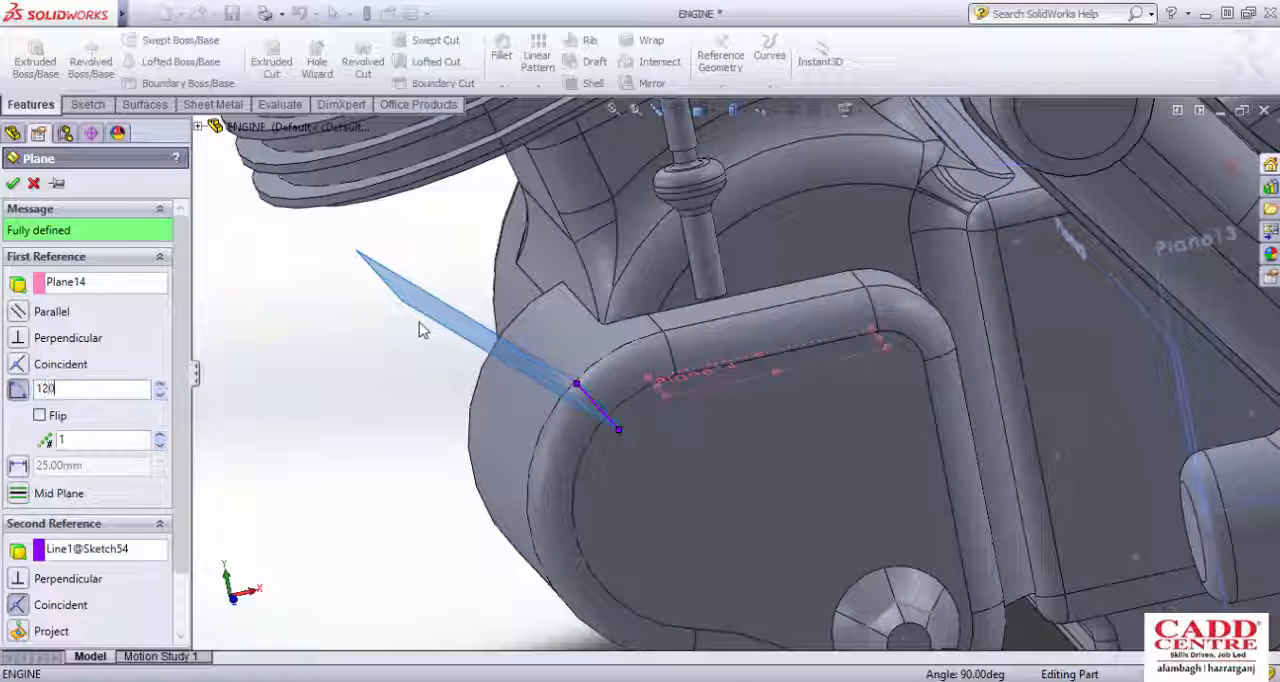
key(Return)
Step: Check the tilted plane's fit against the cover's rounded end, create it at 120 degrees through the sketched line, and undo it
middle_drag(420, 329, 695, 455)
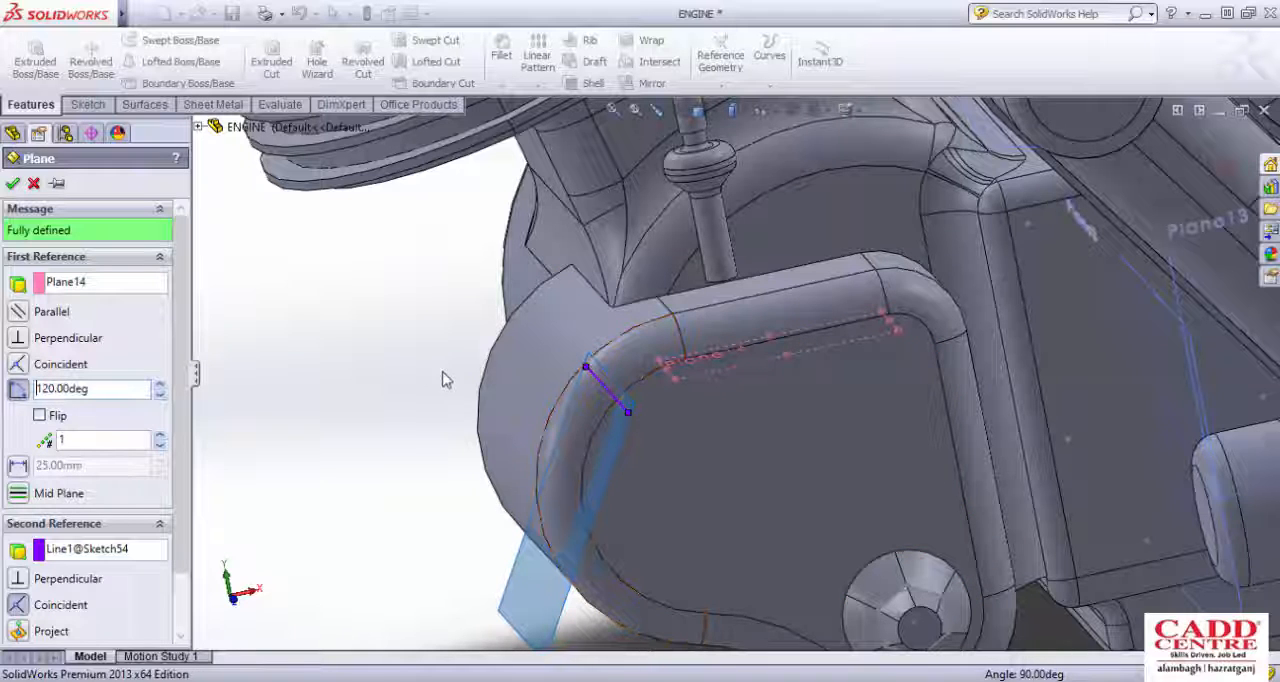
scroll(567, 355, up, 1)
middle_drag(567, 355, 549, 320)
scroll(564, 327, down, 2)
scroll(567, 335, up, 5)
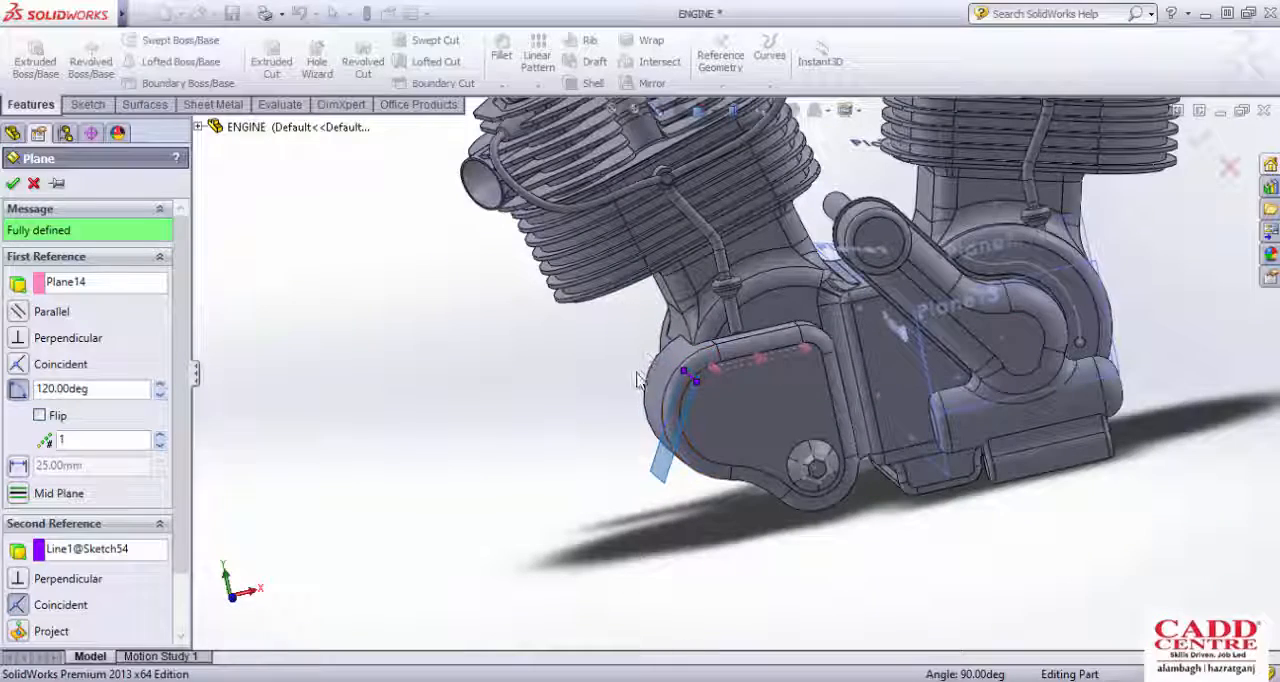
scroll(690, 370, down, 3)
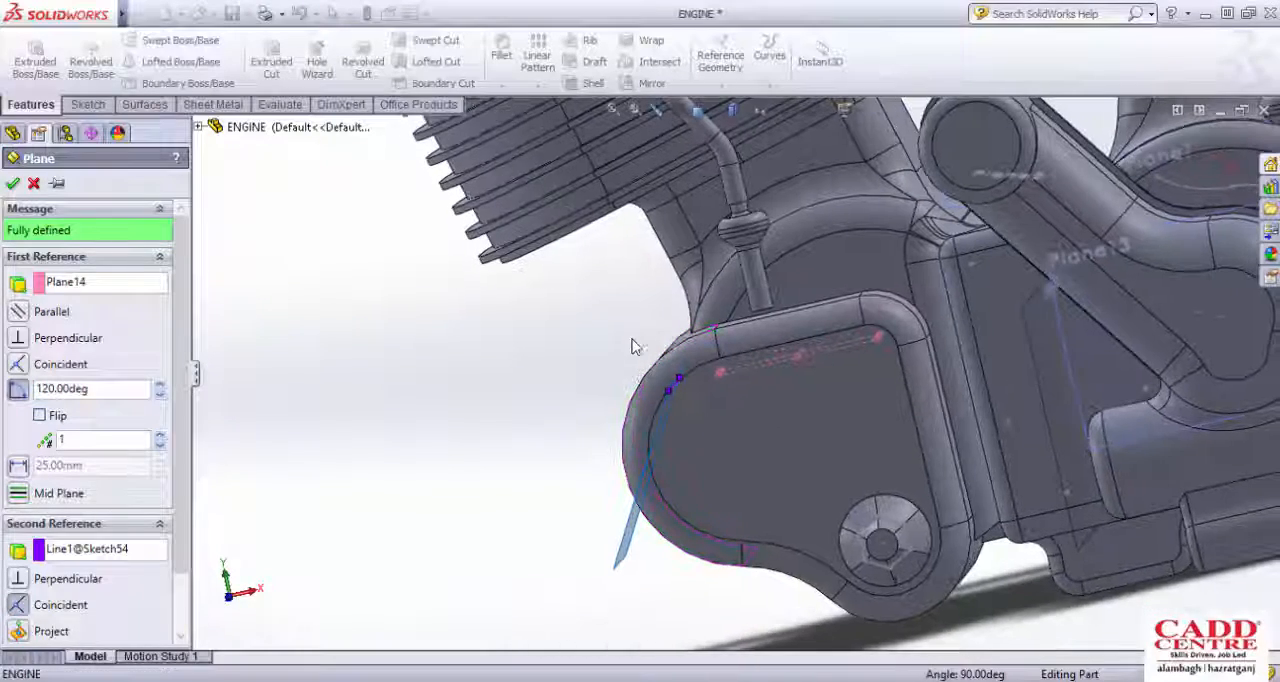
click(12, 184)
middle_drag(360, 357, 473, 425)
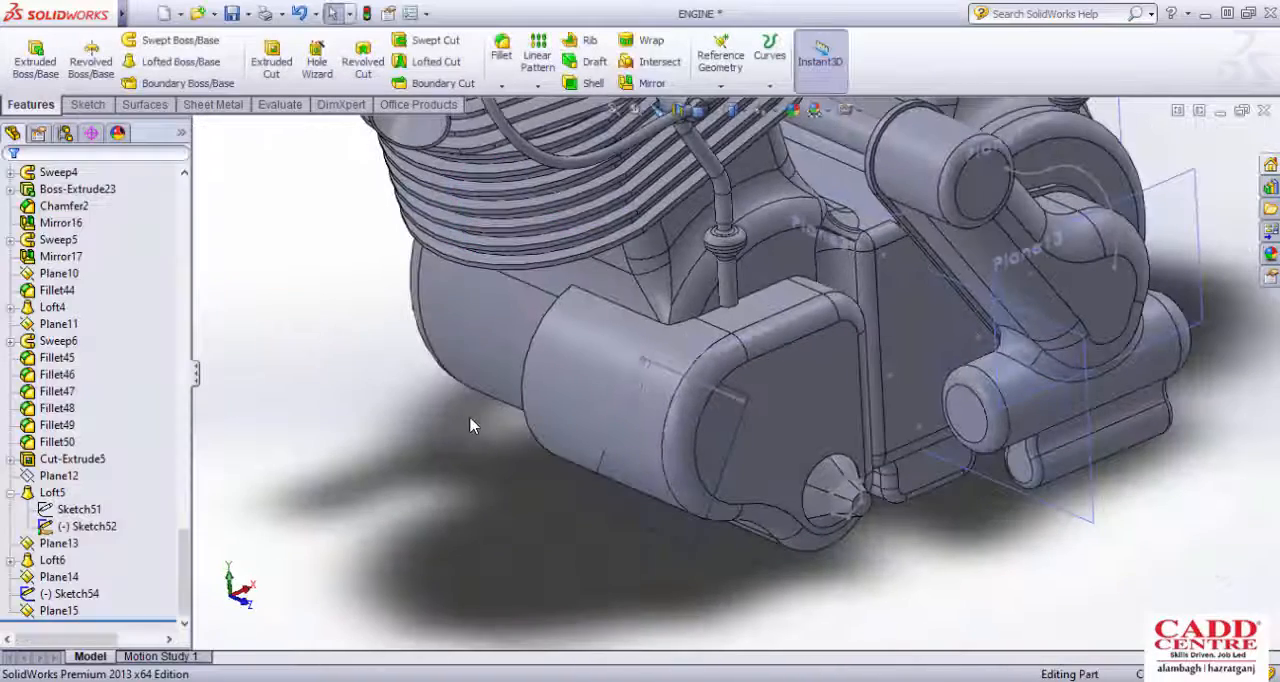
scroll(466, 420, down, 3)
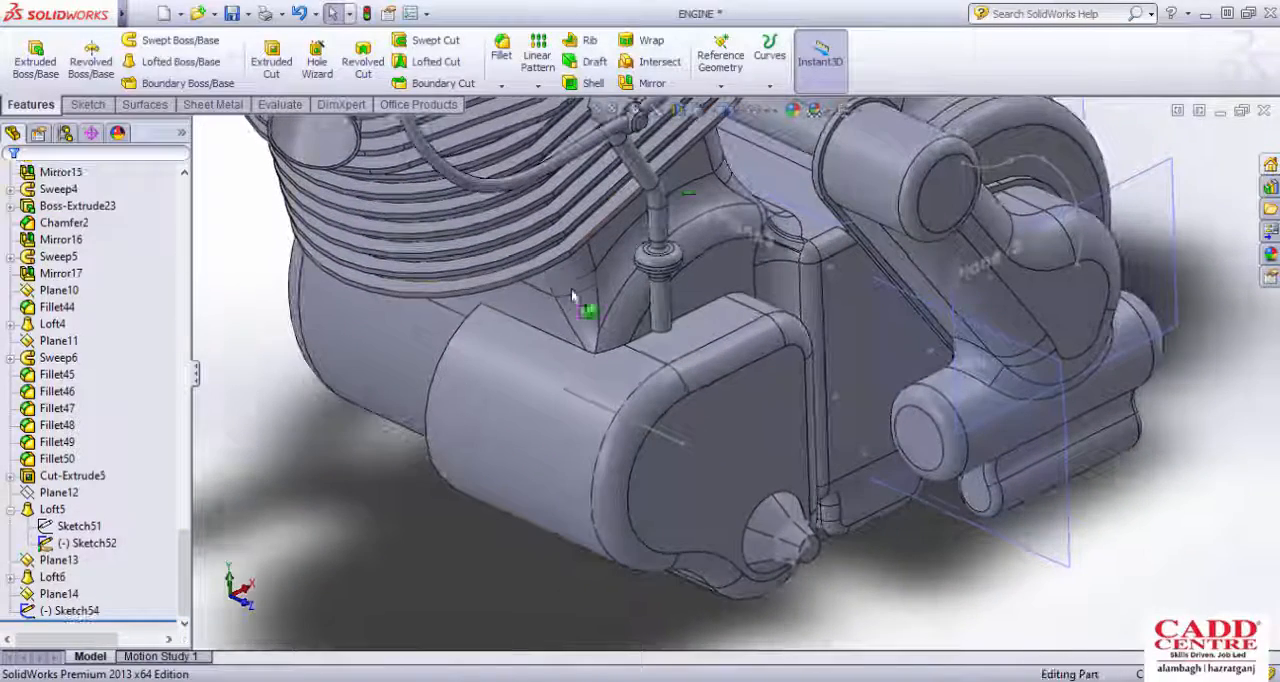
Step: Create a reference plane at 120 degrees to Plane14, passing through the sketched line on the side cover
click(720, 85)
click(730, 104)
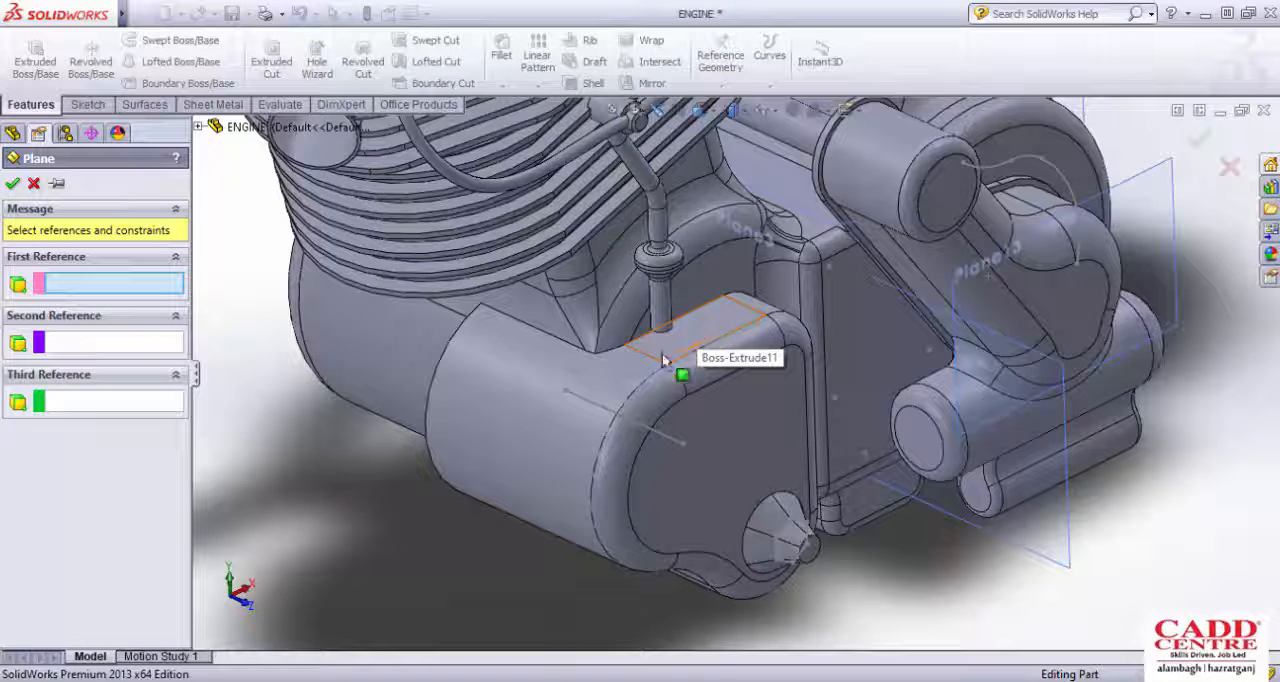
click(645, 390)
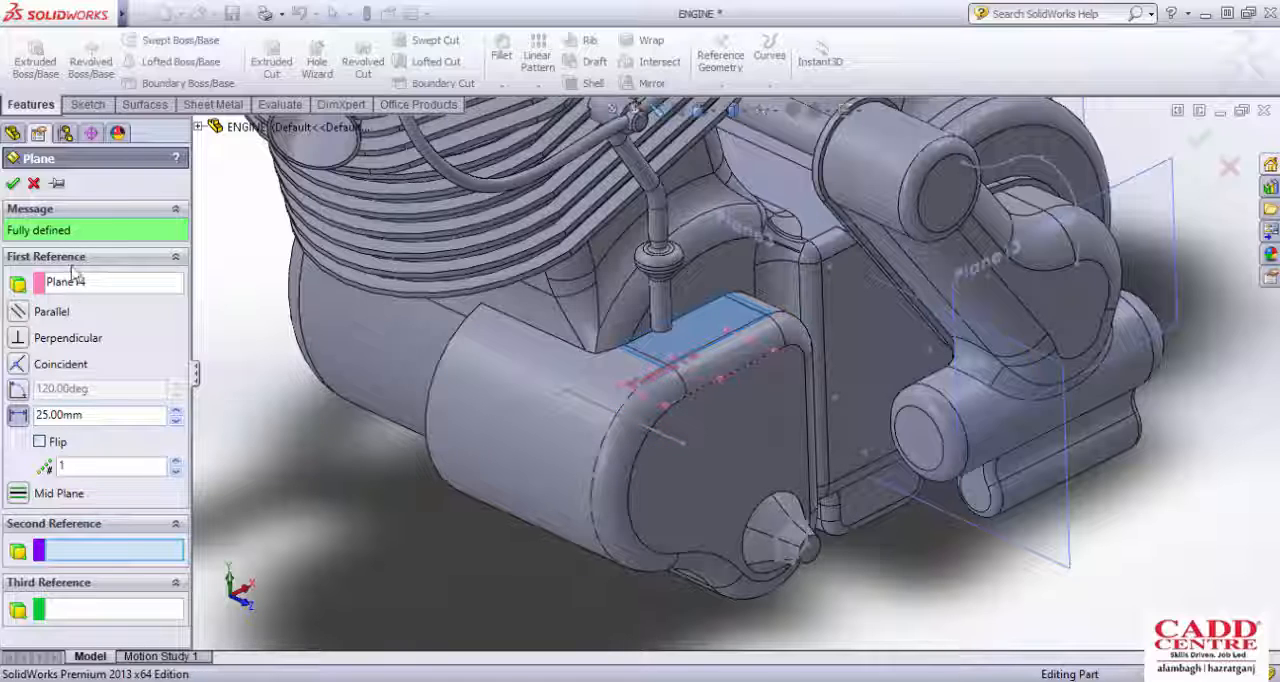
click(589, 400)
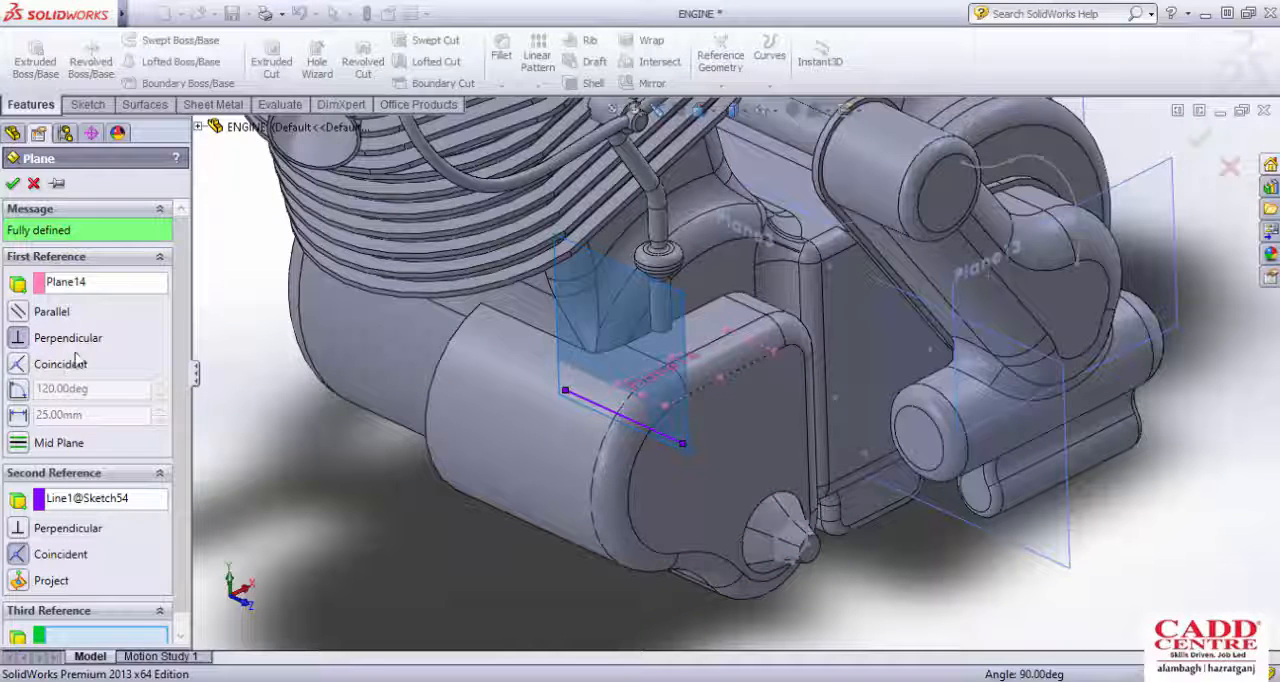
click(19, 390)
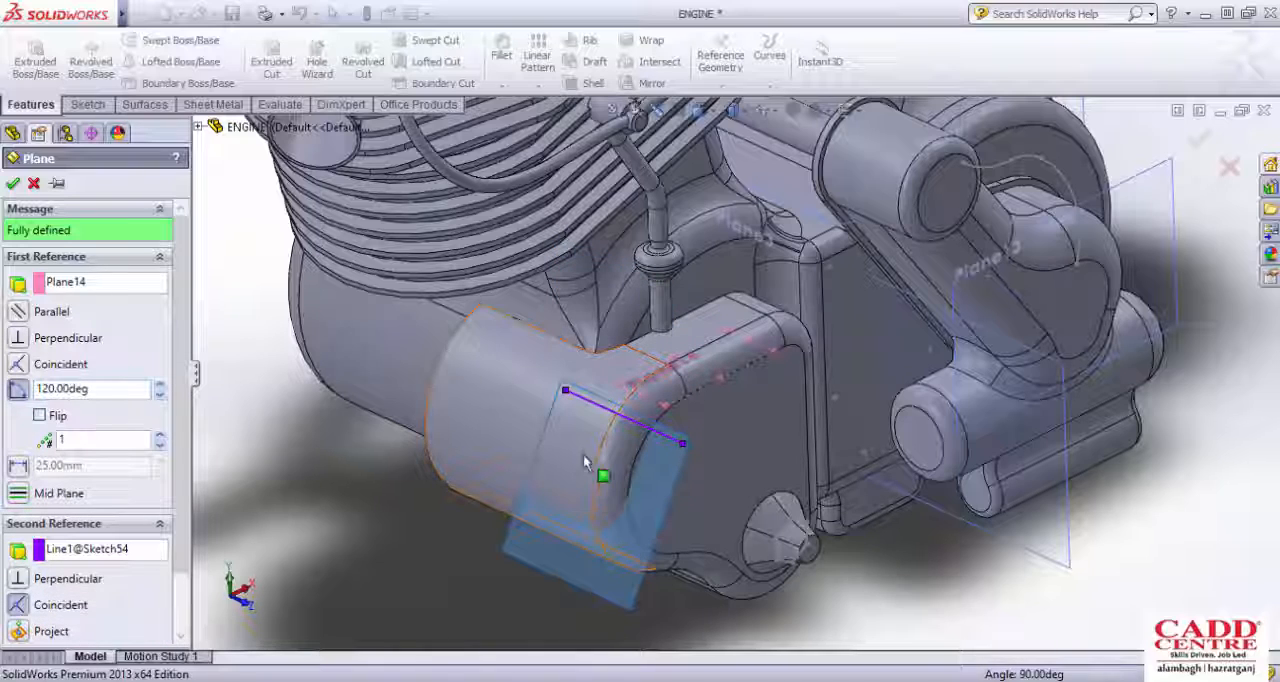
scroll(588, 498, down, 4)
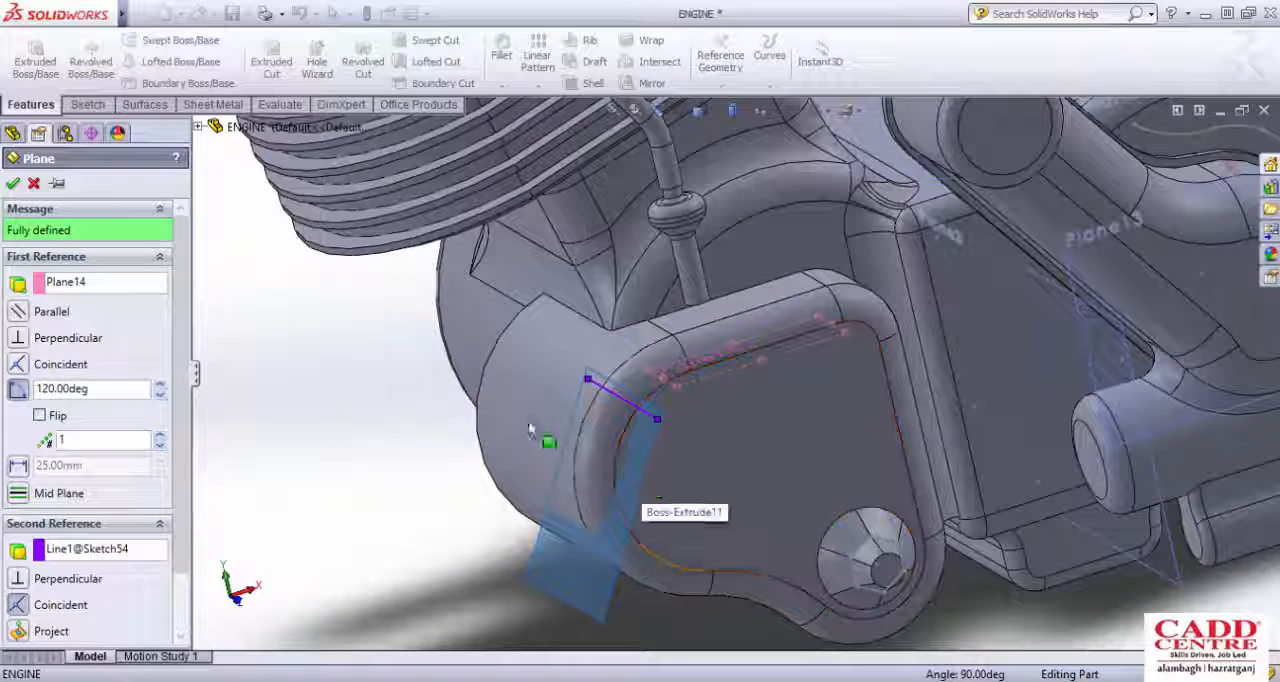
click(13, 184)
click(13, 184)
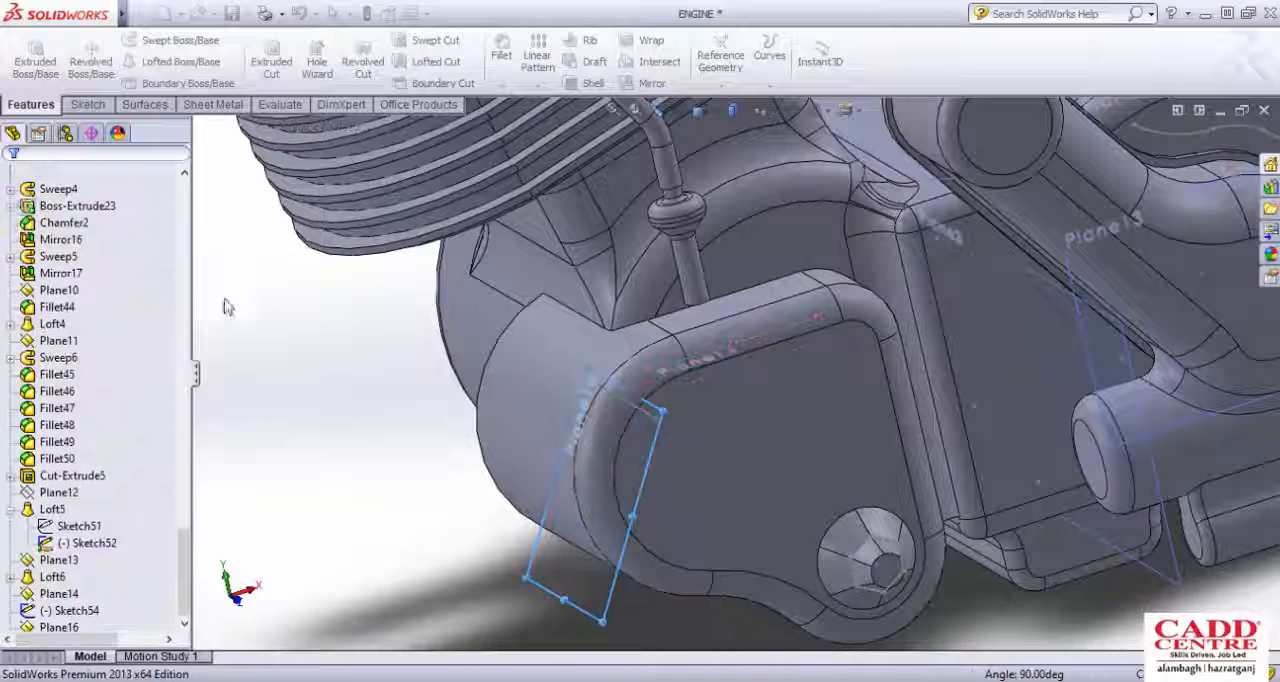
Step: Set up another plane parallel to the tilted plane, flipped outward beyond the cover's rounded end, with a 45 mm offset
click(541, 587)
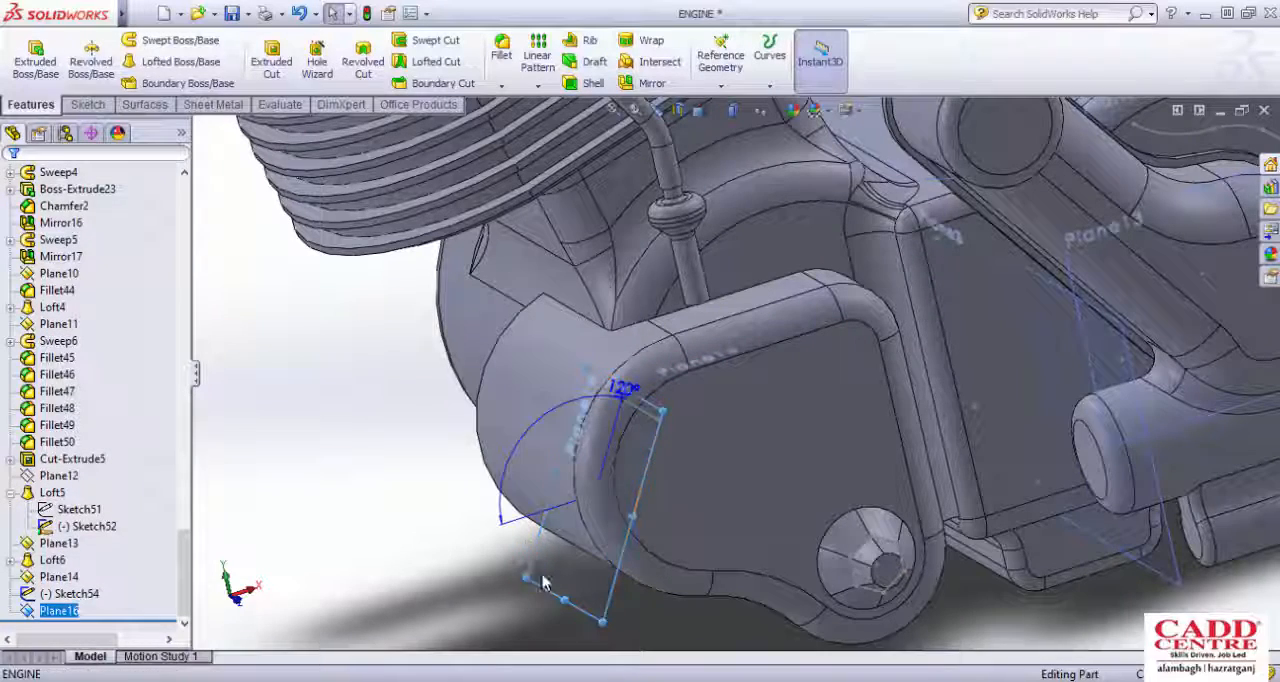
middle_drag(423, 365, 592, 374)
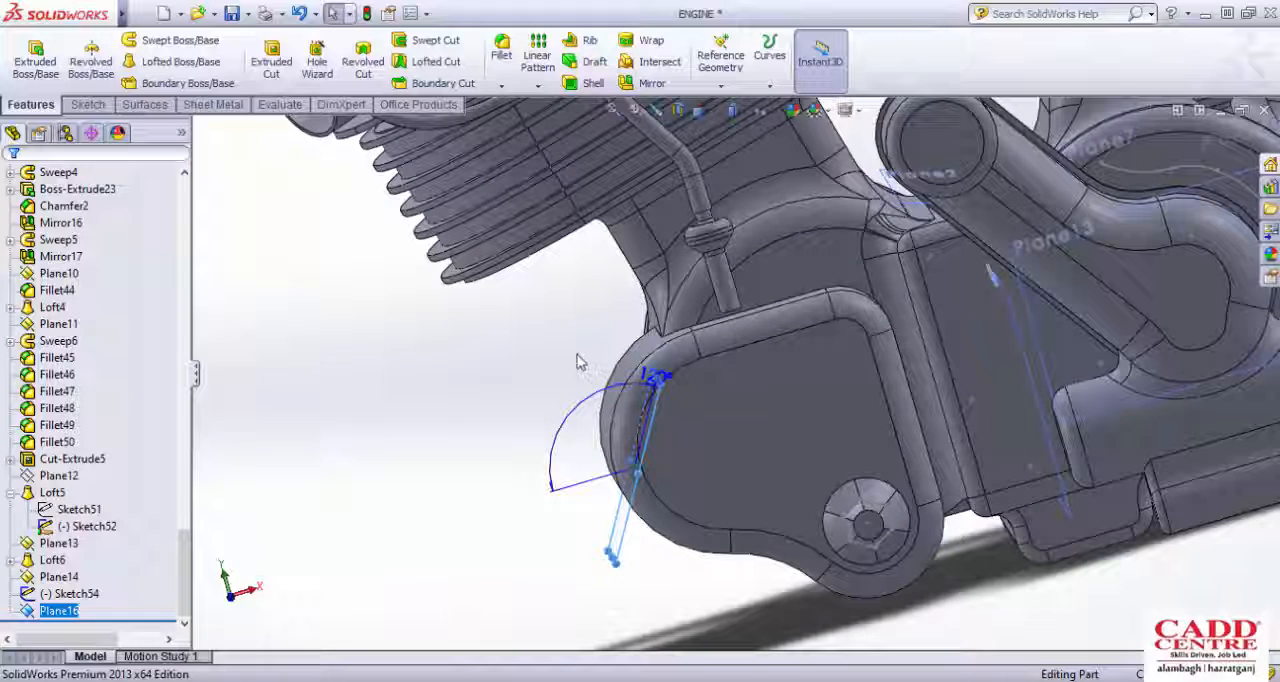
middle_drag(594, 320, 727, 418)
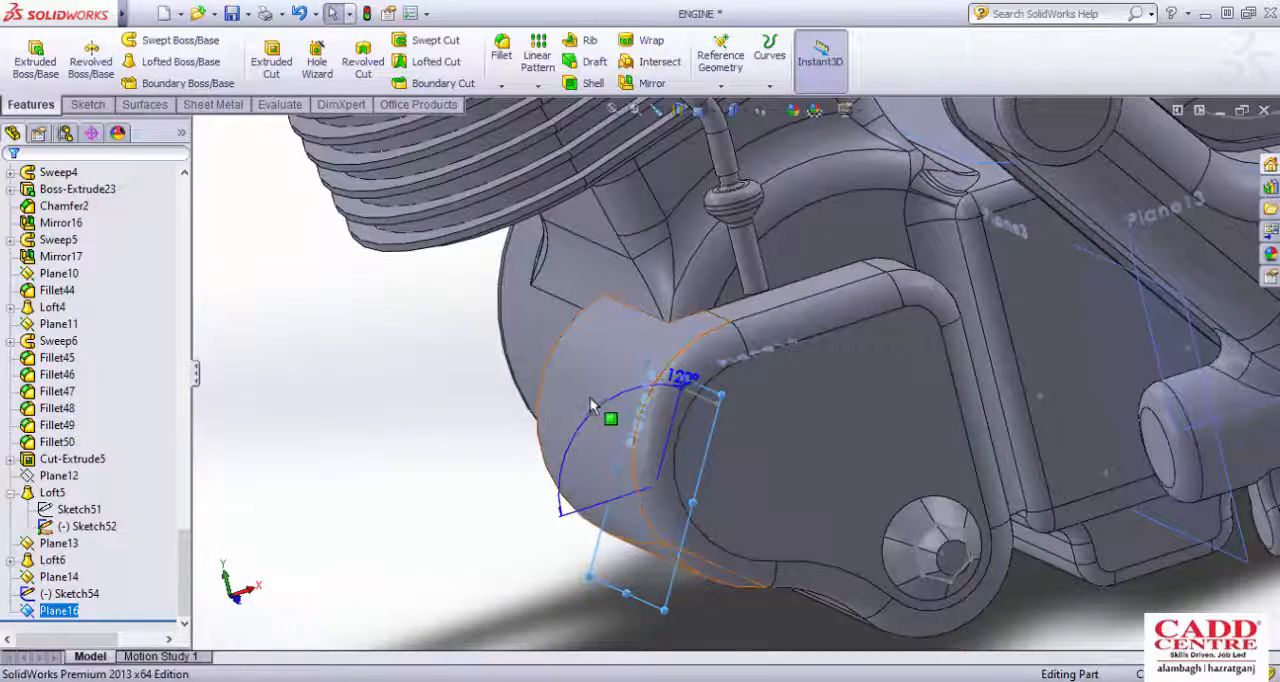
middle_drag(688, 420, 693, 457)
scroll(693, 457, down, 3)
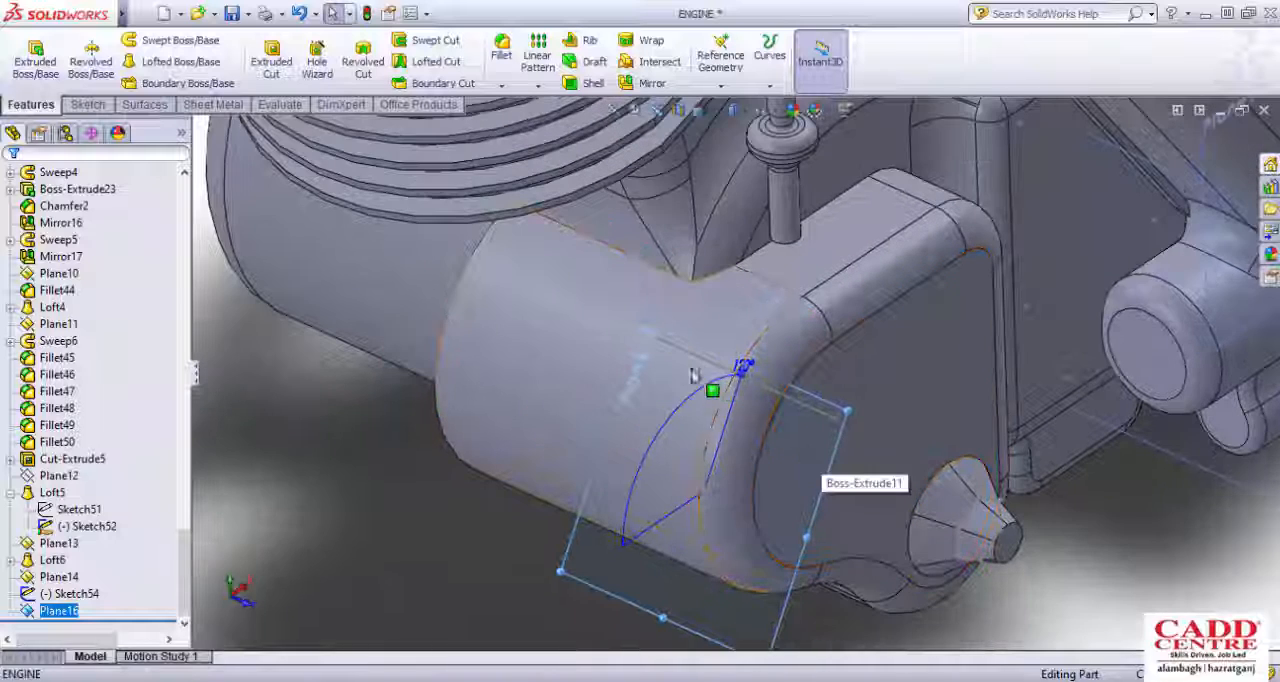
click(721, 60)
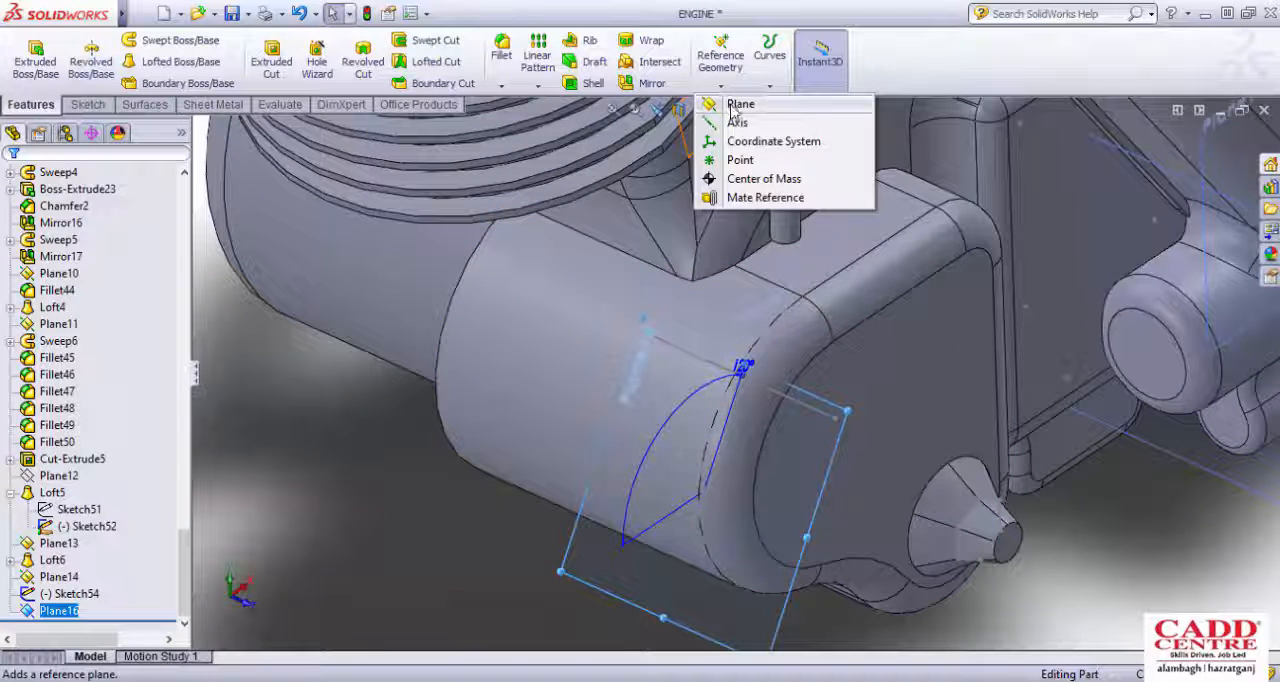
click(735, 110)
middle_drag(640, 385, 549, 352)
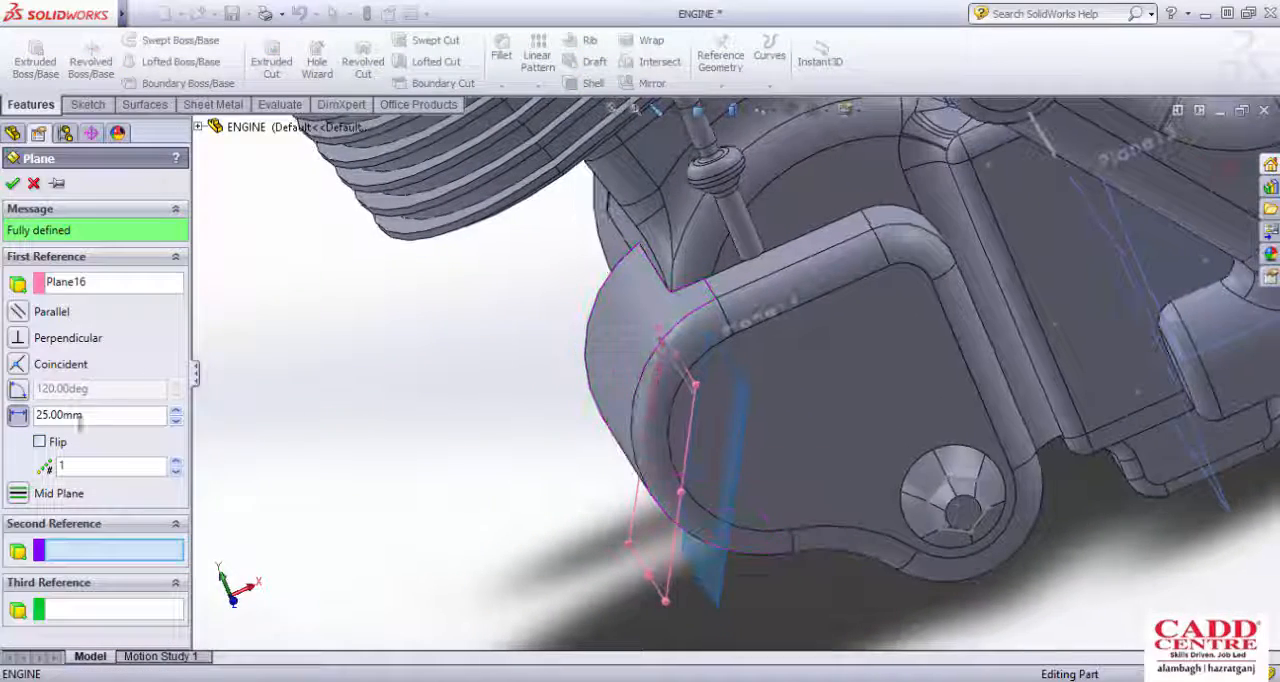
click(39, 441)
middle_drag(299, 382, 278, 326)
click(177, 411)
click(177, 411)
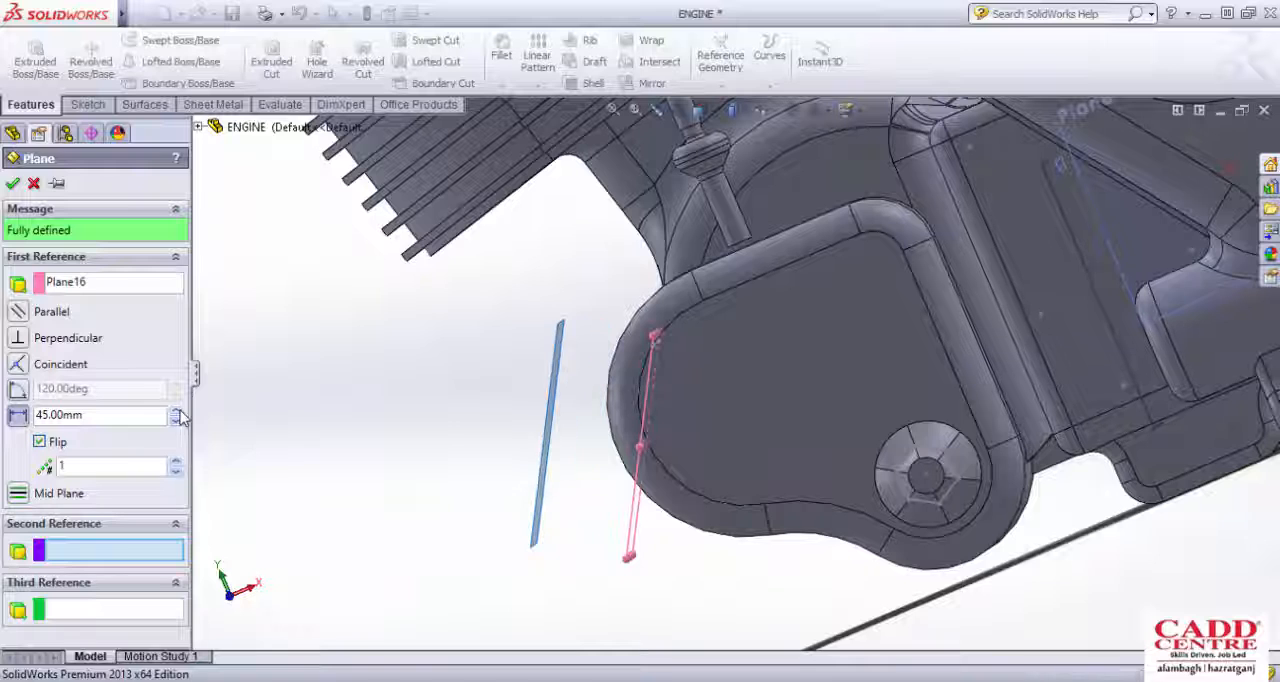
Step: Reduce the new plane's offset distance slightly and create the plane just outside the cover's rounded end
scroll(415, 360, up, 3)
middle_drag(415, 360, 511, 338)
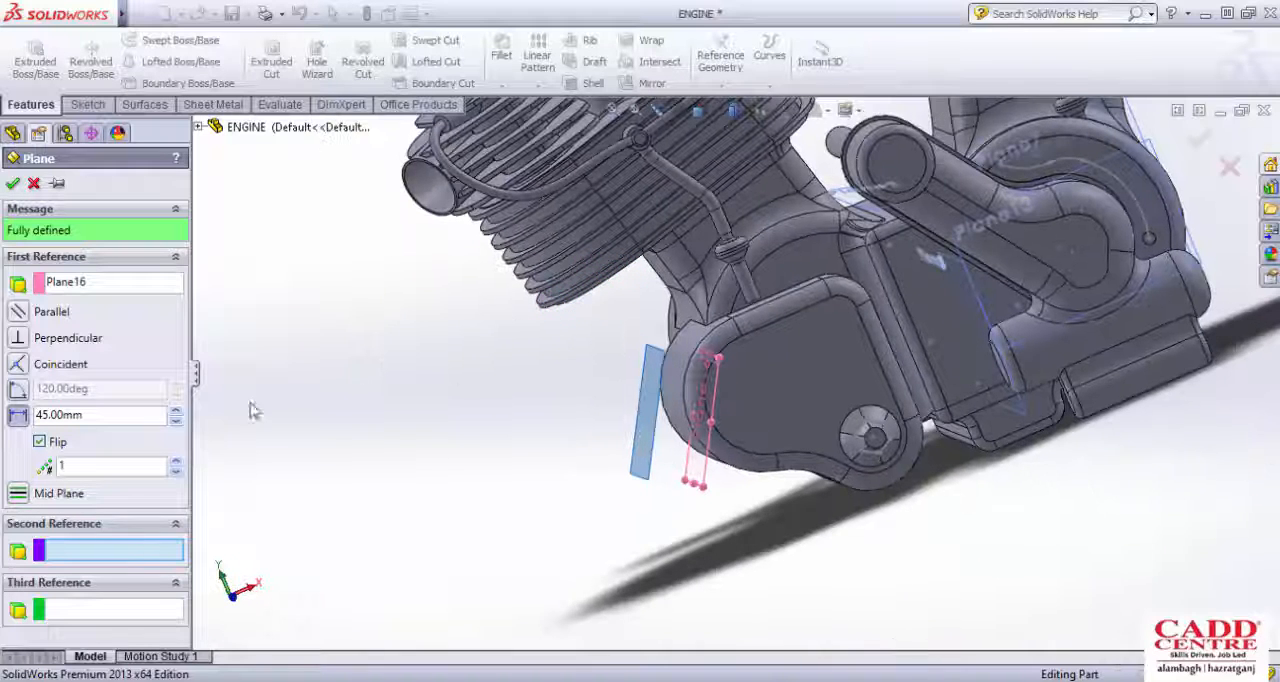
drag(98, 415, 64, 415)
key(Return)
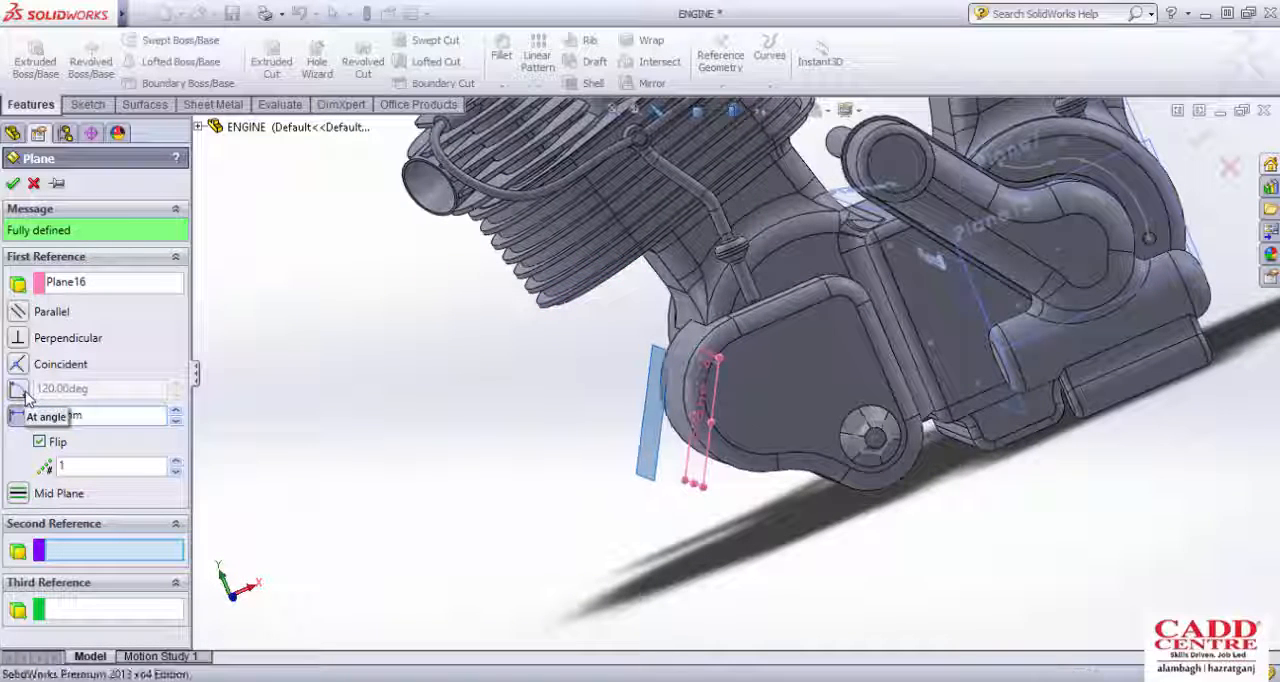
key(Return)
Step: Start a sketch on the new offset plane and view it squarely from the outer side of the cover
scroll(594, 383, up, 1)
middle_drag(594, 383, 678, 446)
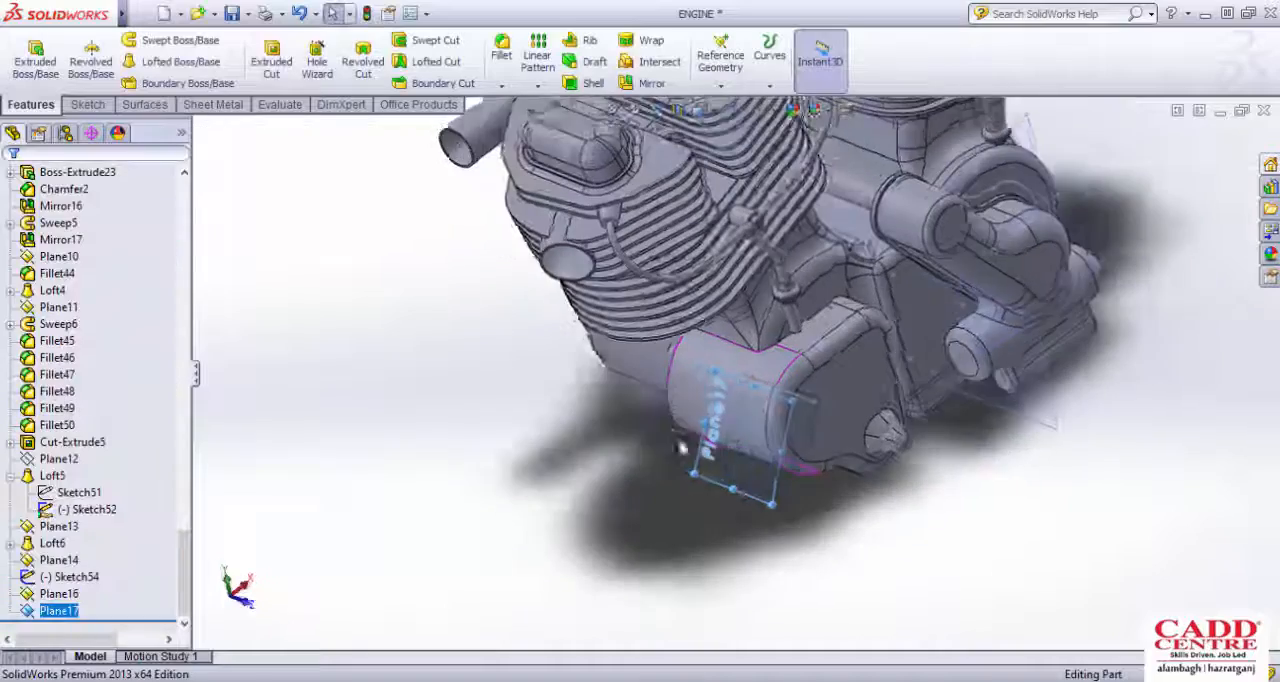
scroll(757, 500, down, 1)
click(87, 104)
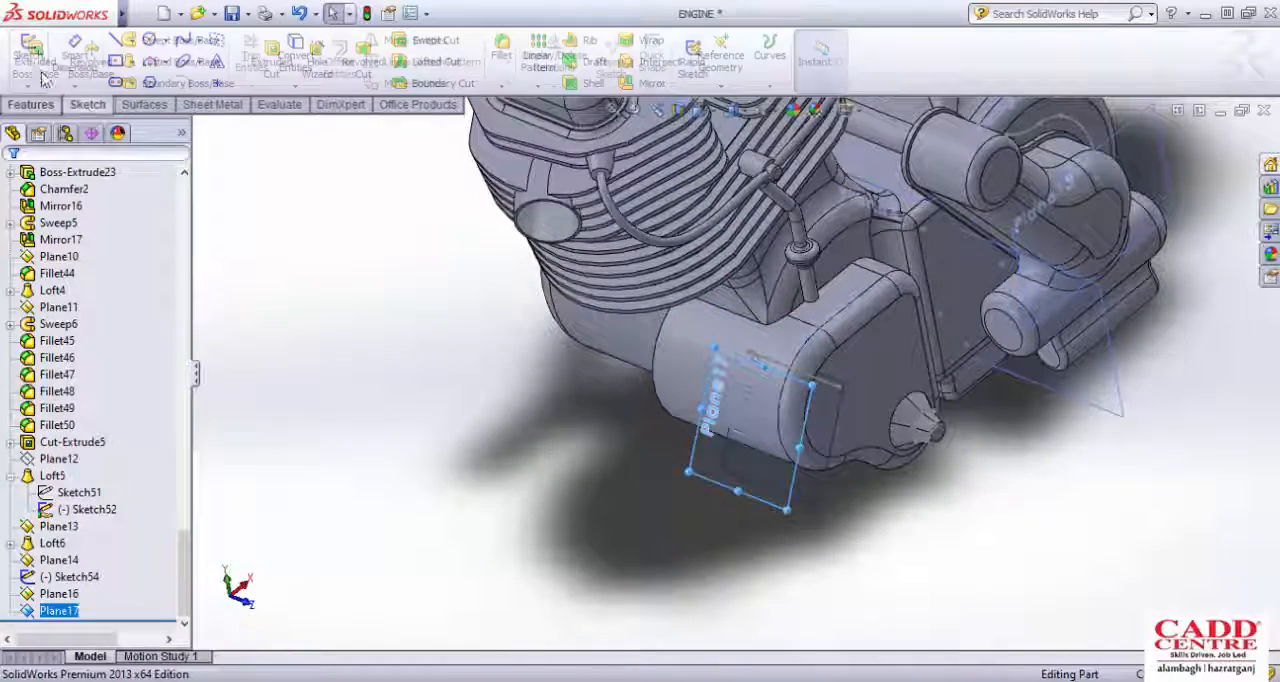
click(32, 60)
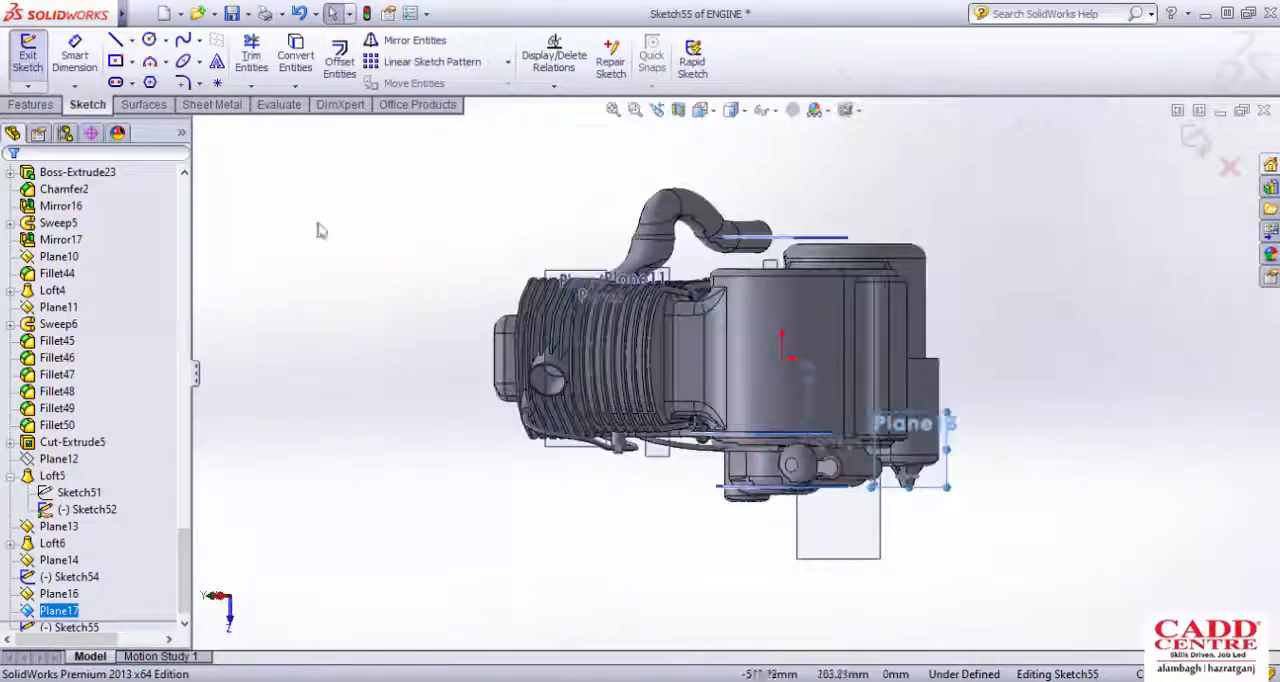
scroll(900, 440, down, 3)
scroll(897, 437, down, 2)
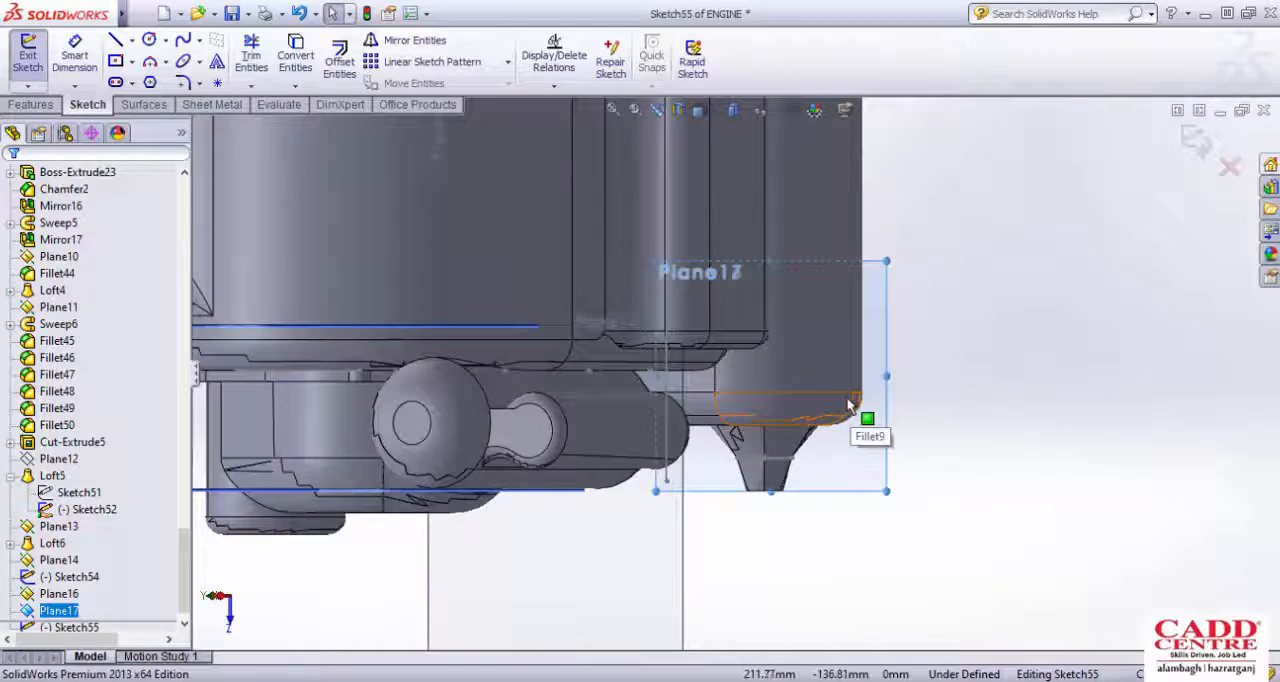
key(ctrl+8)
scroll(602, 436, down, 5)
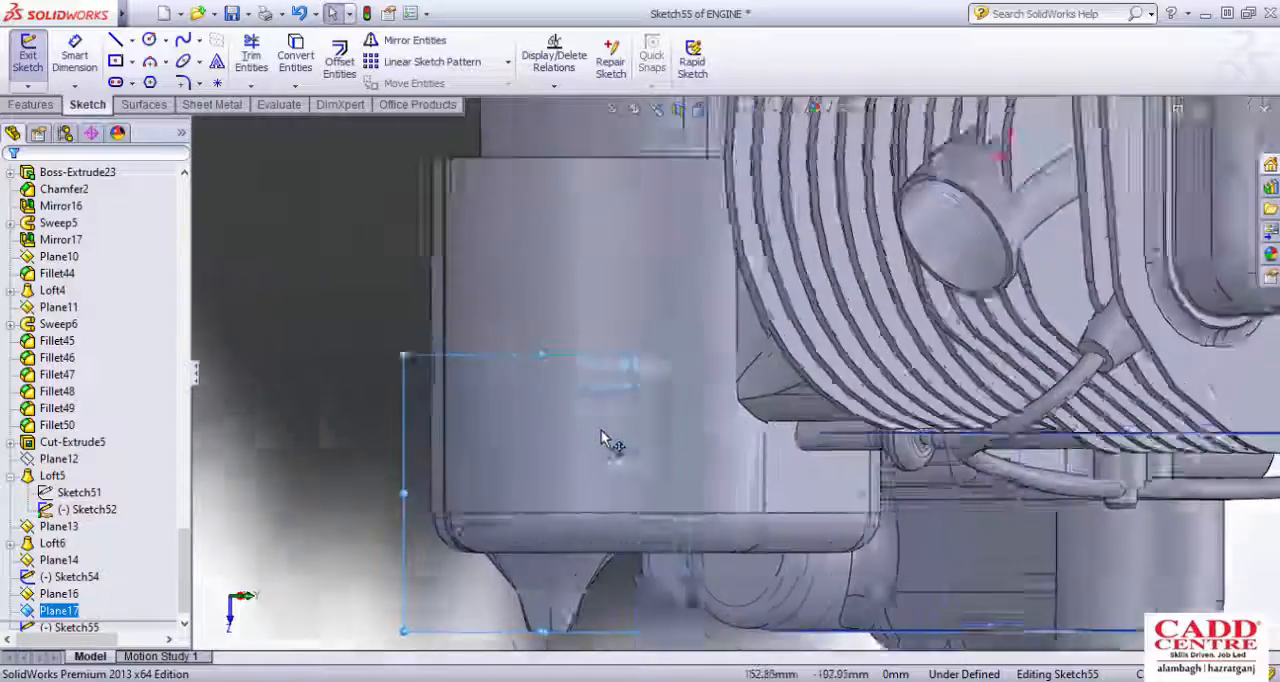
scroll(605, 438, up, 4)
Step: Draw a circle about 25.6 mm in diameter on the cover's rounded end and dimension its centre 45 mm from the cover's long side edge
click(149, 39)
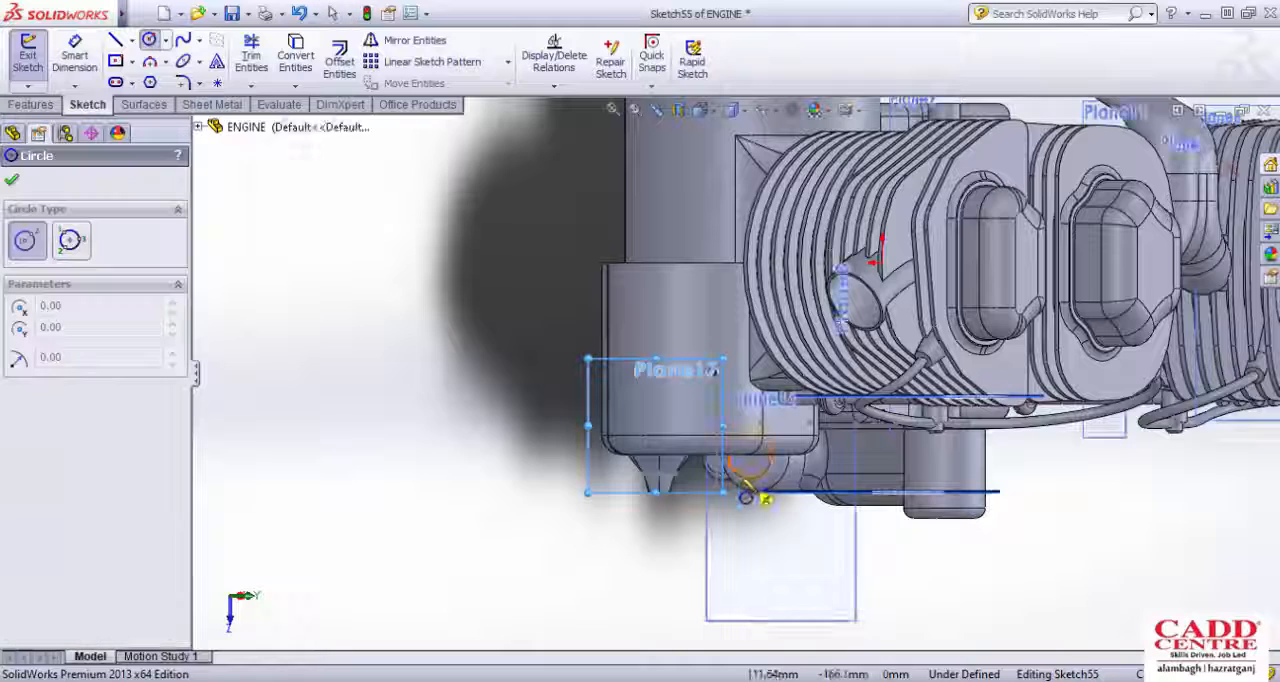
scroll(752, 495, down, 3)
click(619, 345)
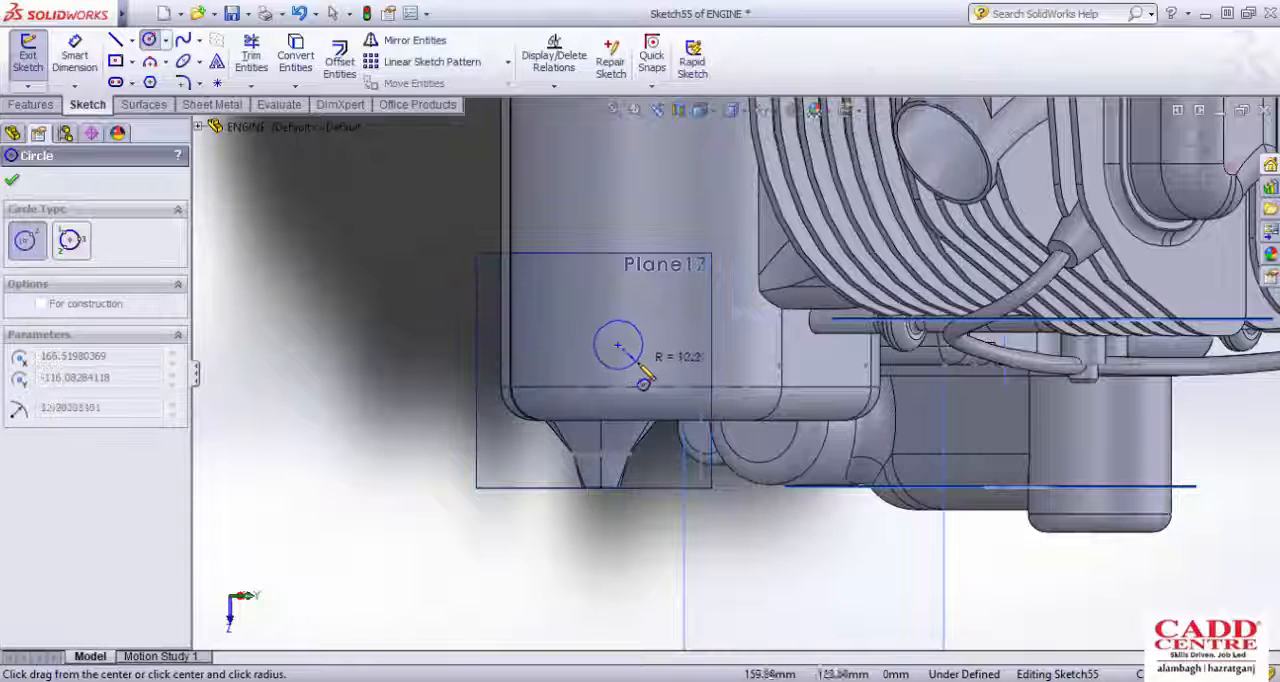
click(640, 364)
click(89, 70)
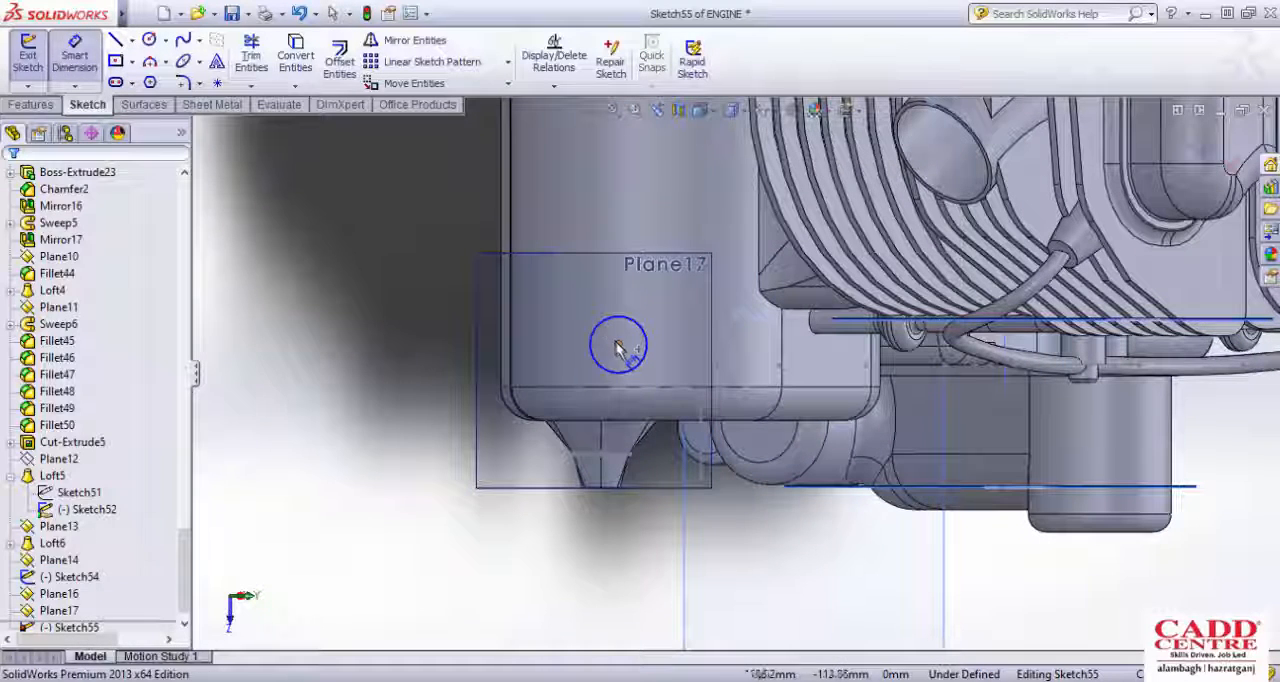
click(618, 344)
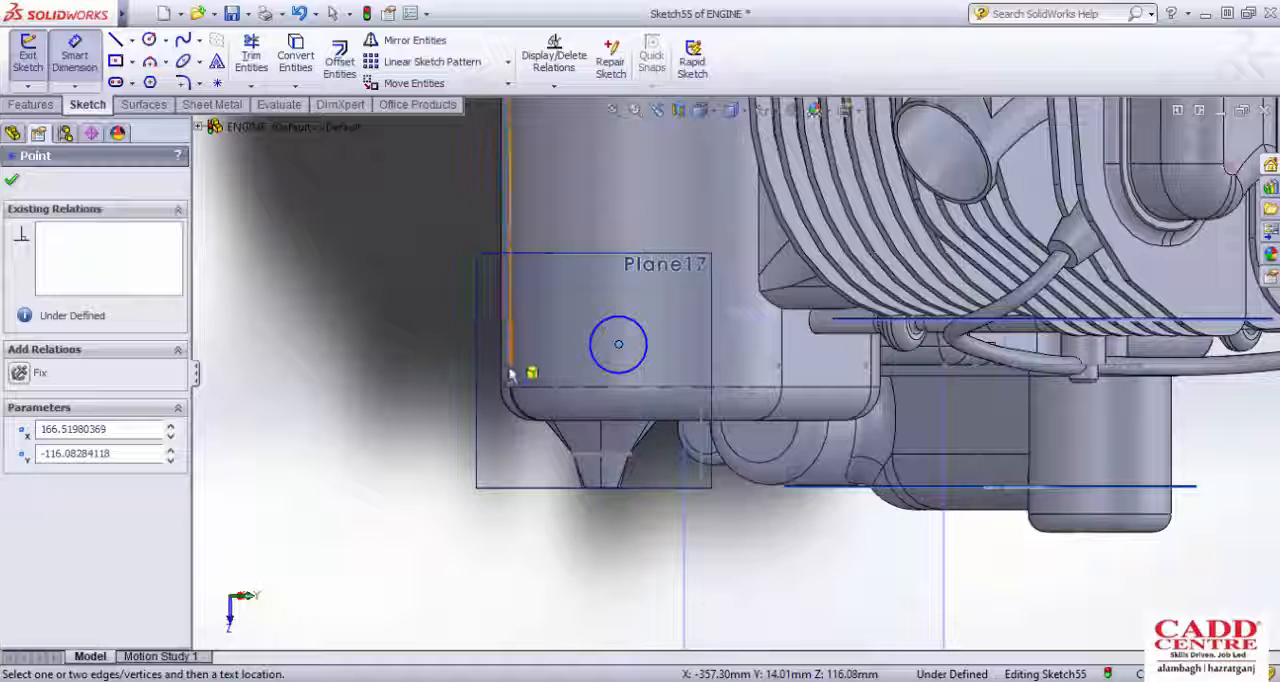
click(510, 373)
click(450, 317)
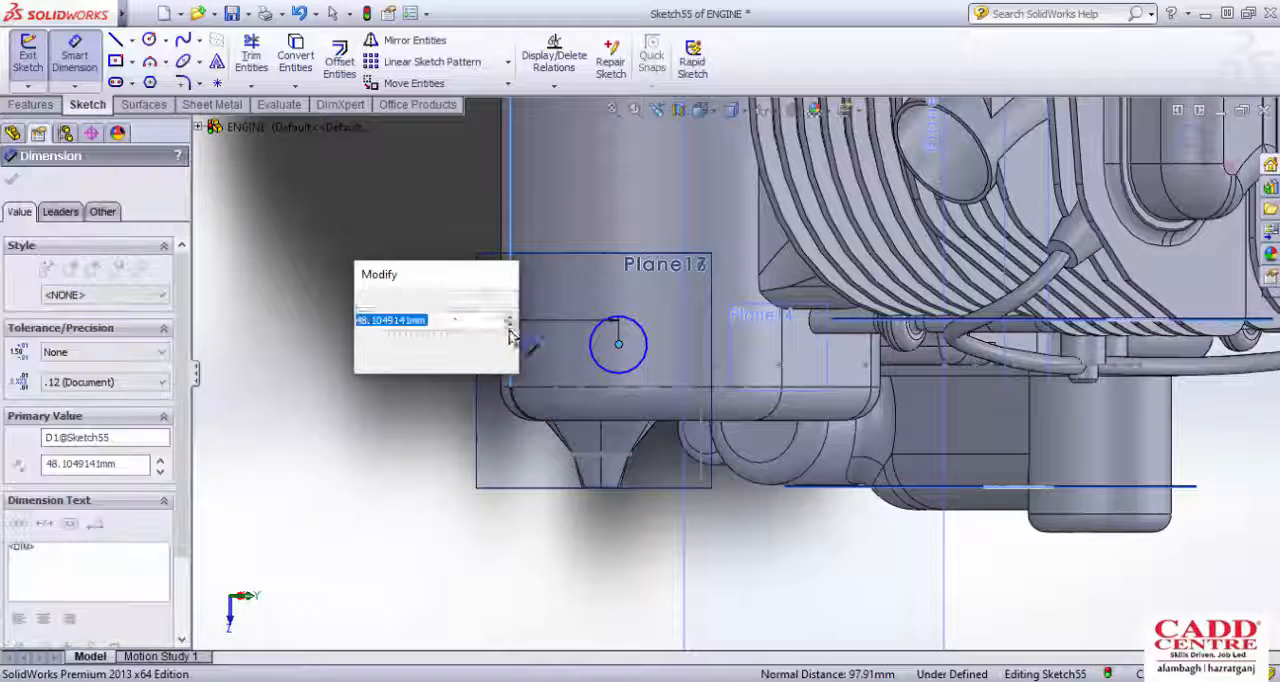
key(Return)
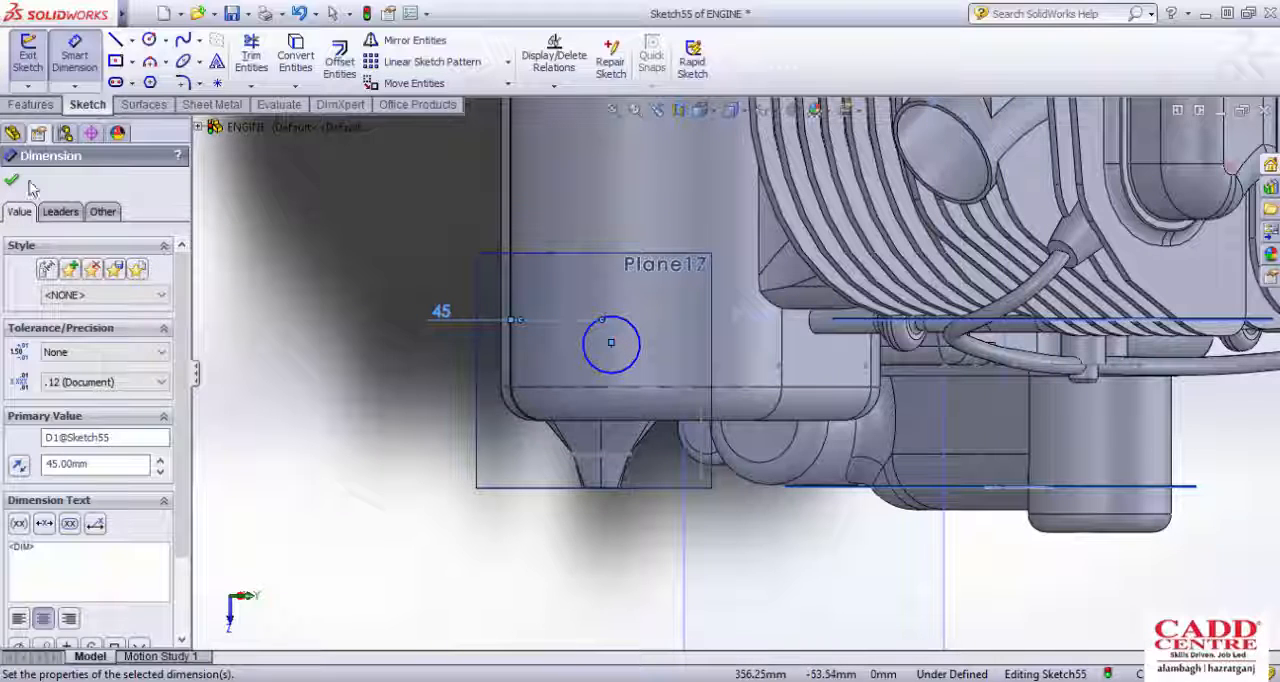
Step: Draw a smaller circle concentric with the first and set its diameter to 12 mm
click(611, 343)
click(619, 353)
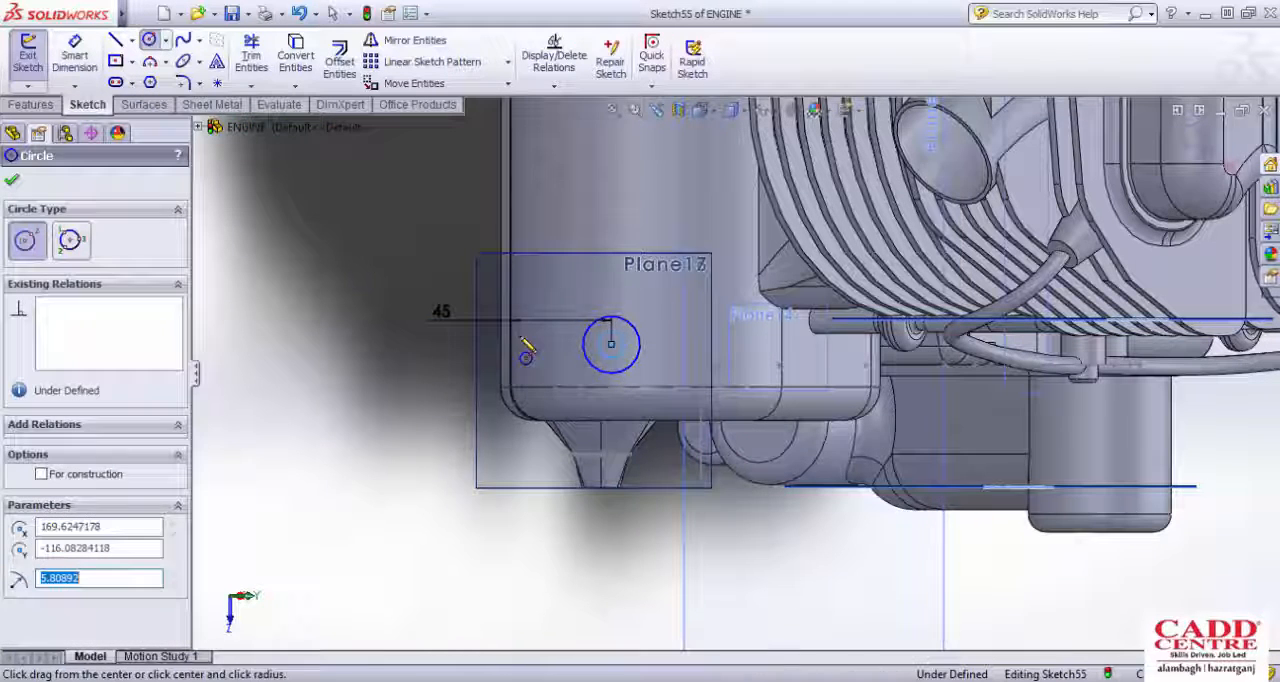
click(74, 55)
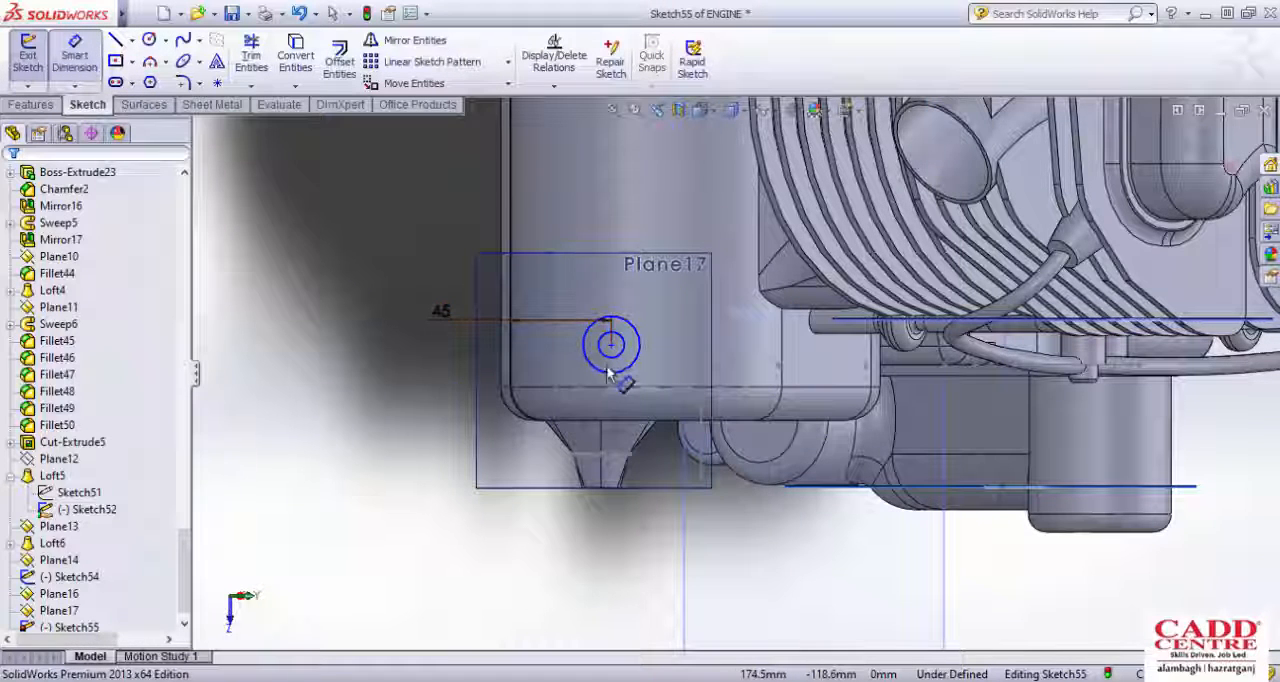
click(608, 372)
click(614, 349)
click(459, 408)
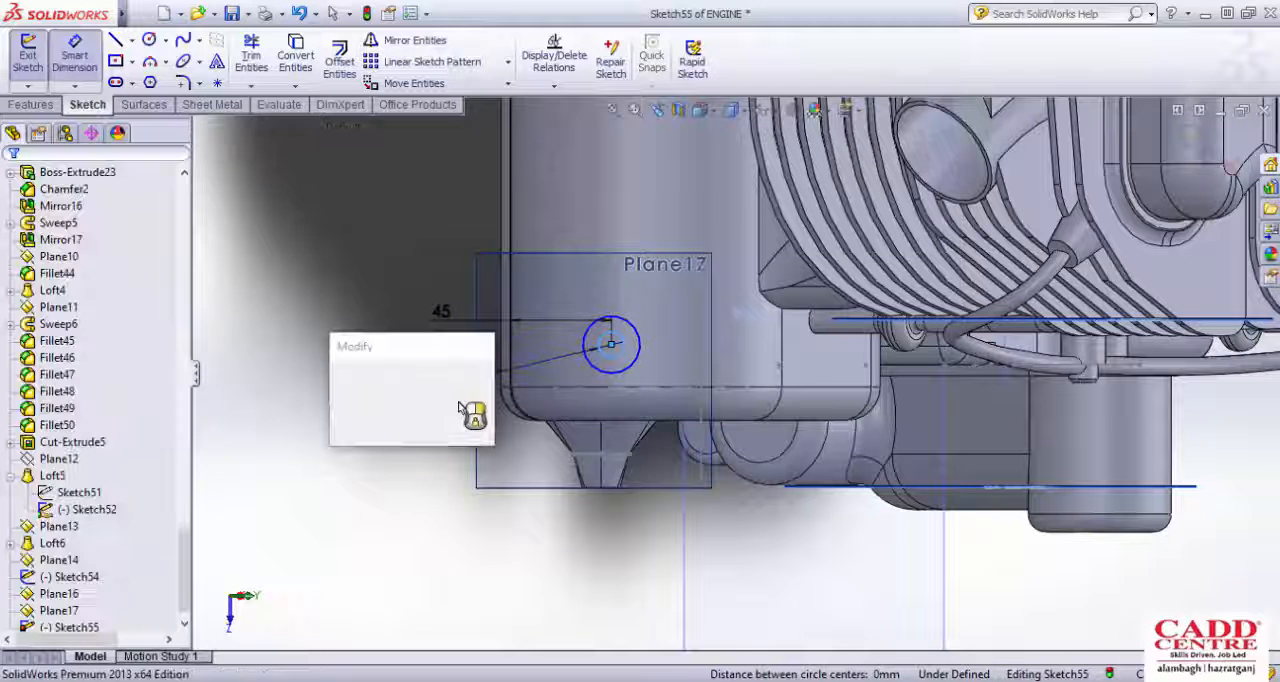
text(10)
key(Return)
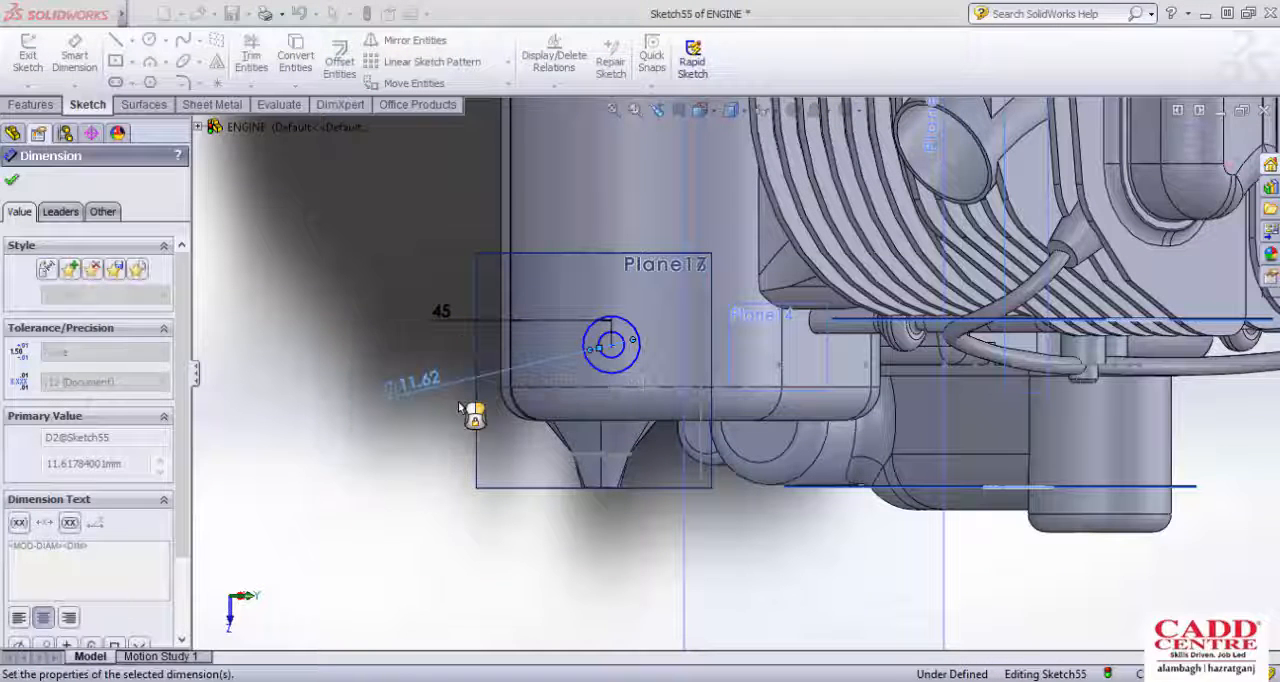
Step: Set the outer circle's diameter to 24 mm and finish the sketch
click(603, 371)
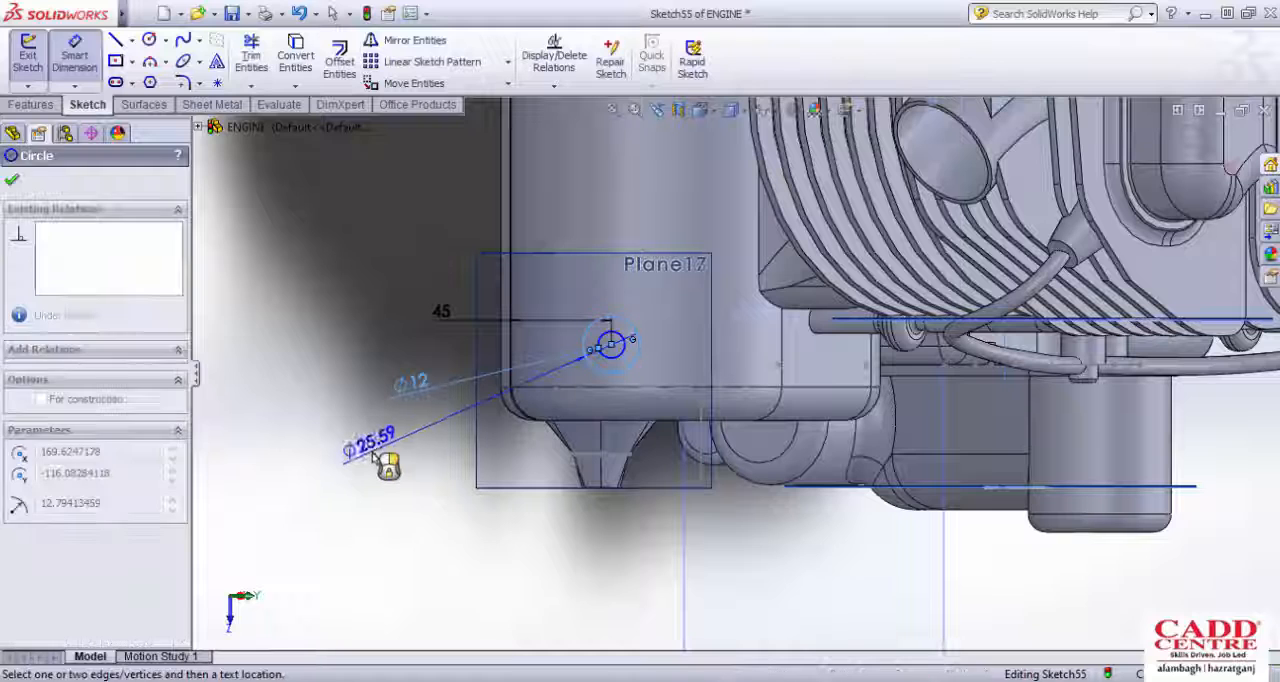
click(386, 457)
text(24)
key(Return)
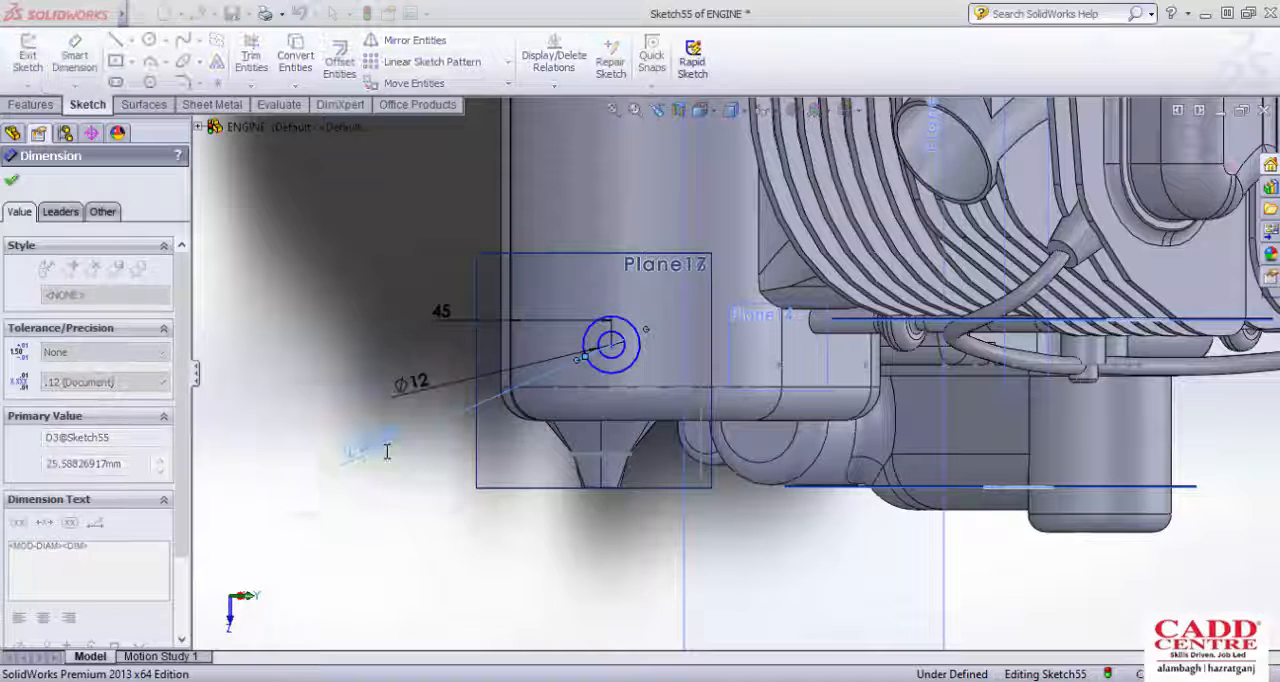
click(21, 67)
Step: Extrude the concentric-circle sketch as a hollow boss from the offset plane toward the cover with the Up To Next end condition
scroll(563, 412, up, 3)
middle_drag(564, 414, 498, 350)
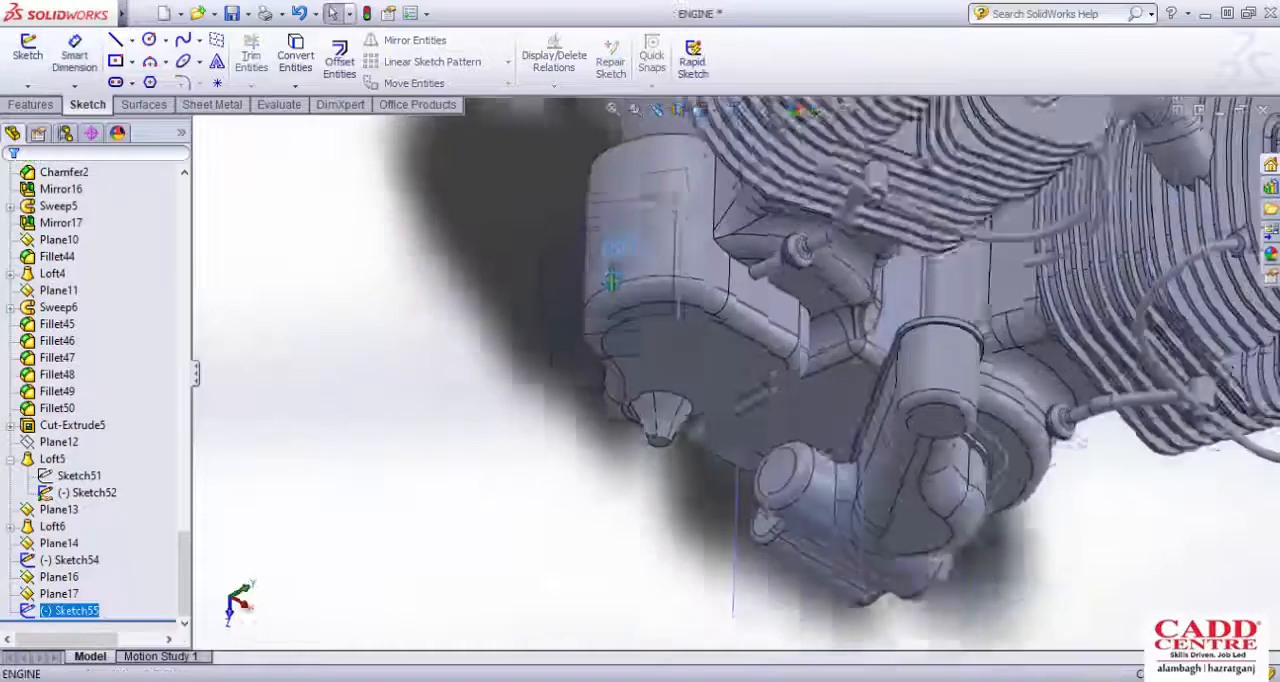
middle_drag(612, 281, 556, 342)
scroll(609, 241, down, 4)
scroll(478, 290, down, 2)
scroll(480, 294, up, 2)
scroll(652, 470, down, 3)
middle_drag(650, 468, 706, 494)
scroll(665, 431, up, 3)
scroll(713, 415, down, 2)
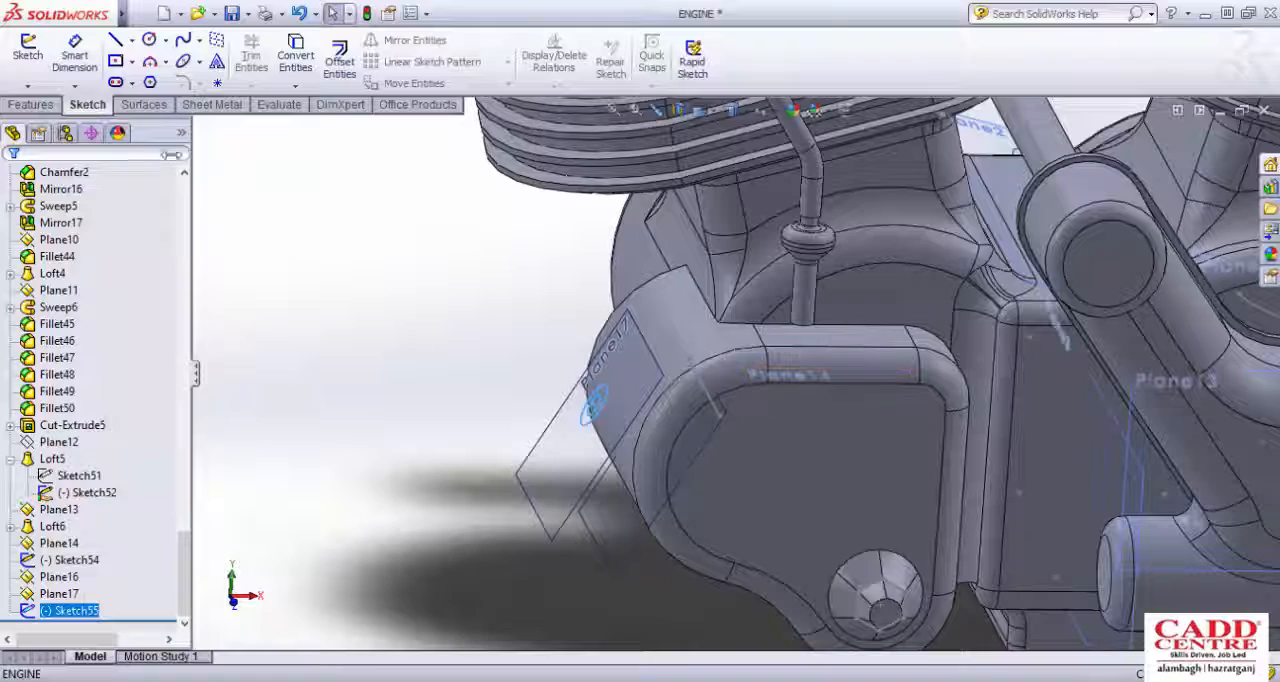
click(41, 106)
click(43, 66)
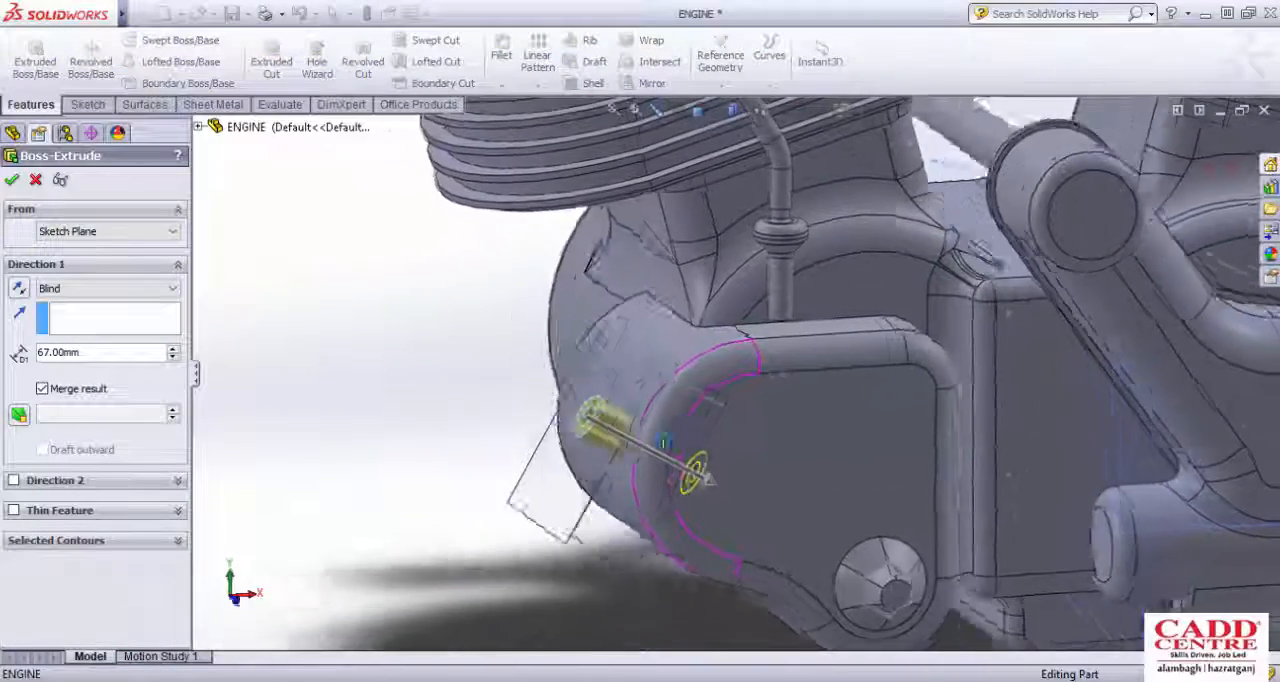
click(70, 289)
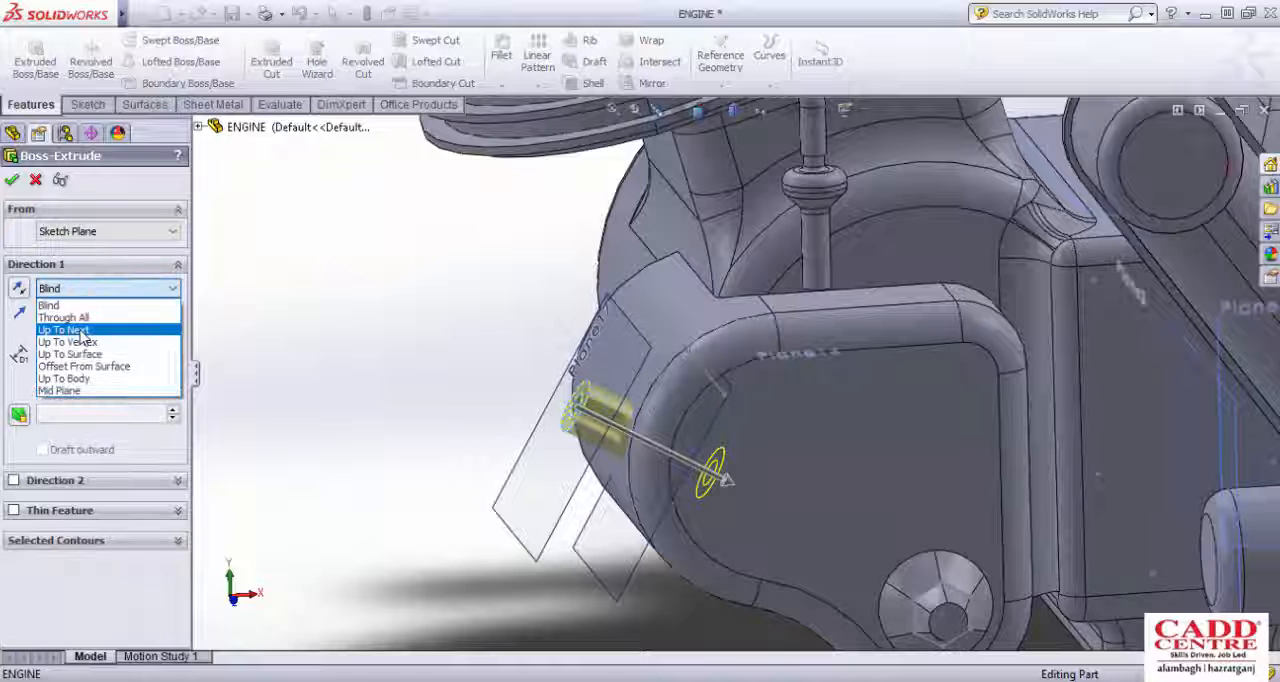
click(158, 329)
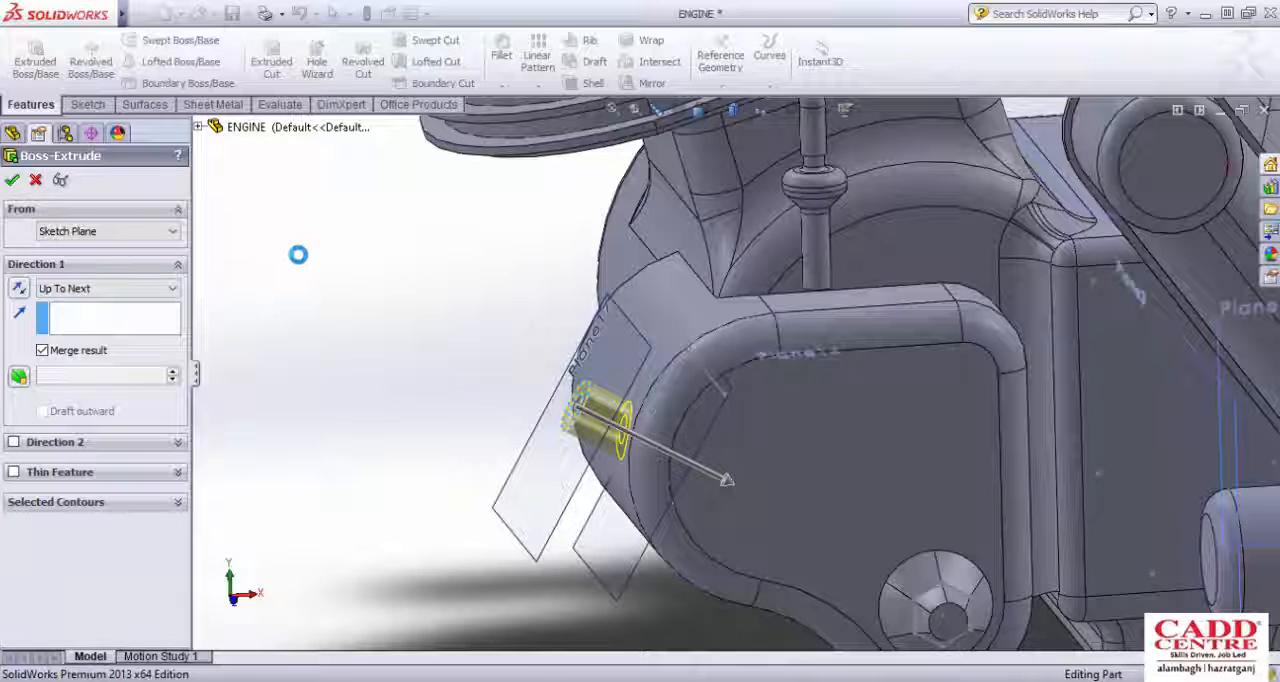
key(Return)
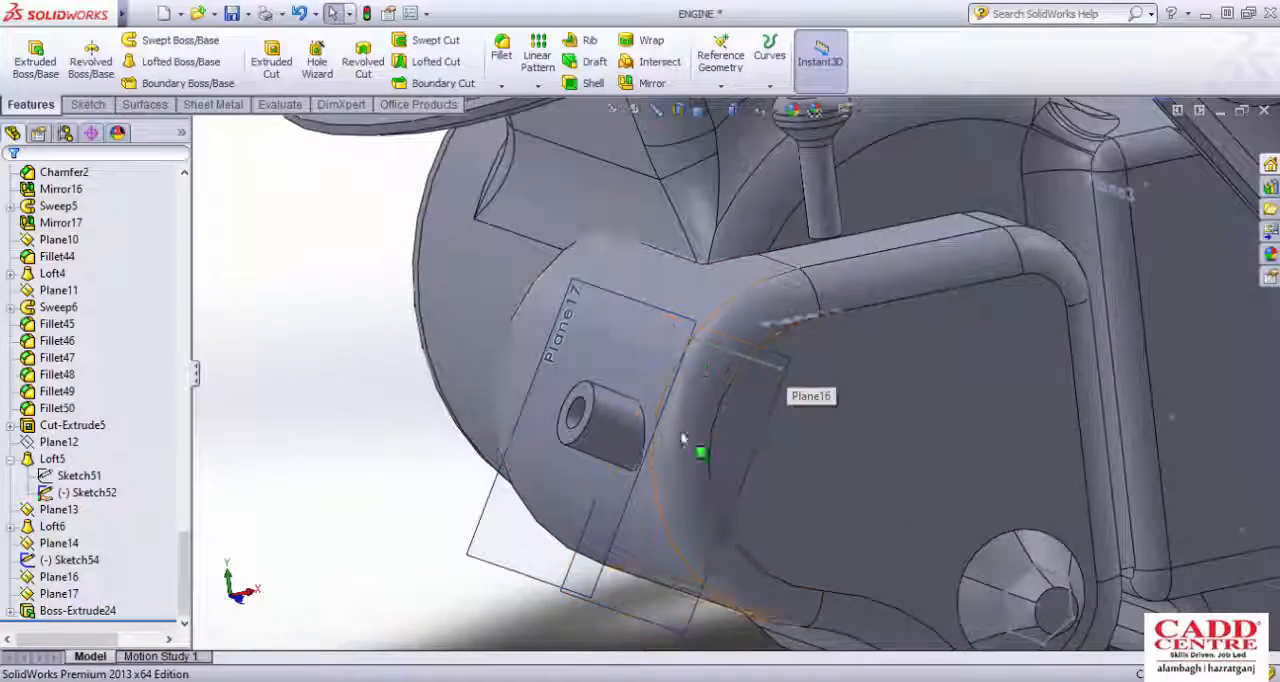
Step: Fillet the edge where the hollow boss meets the cover's rounded end with a 10 mm constant radius
middle_drag(686, 422, 733, 410)
scroll(735, 405, down, 3)
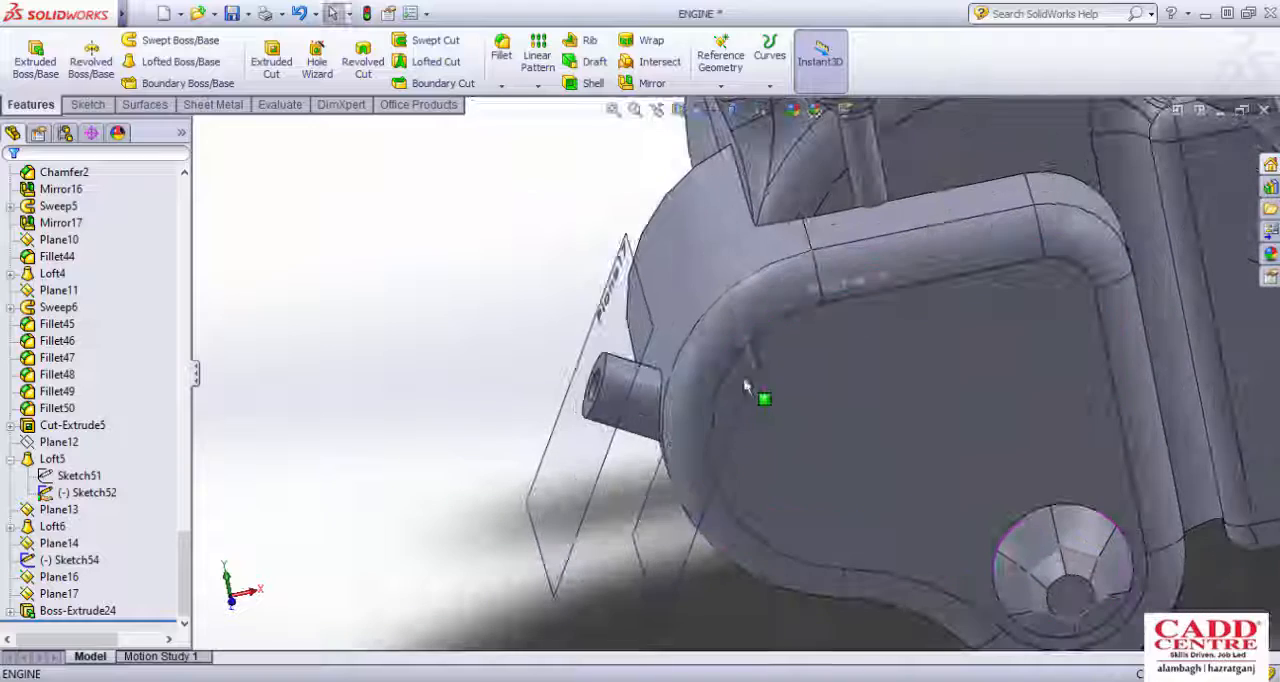
scroll(686, 306, up, 3)
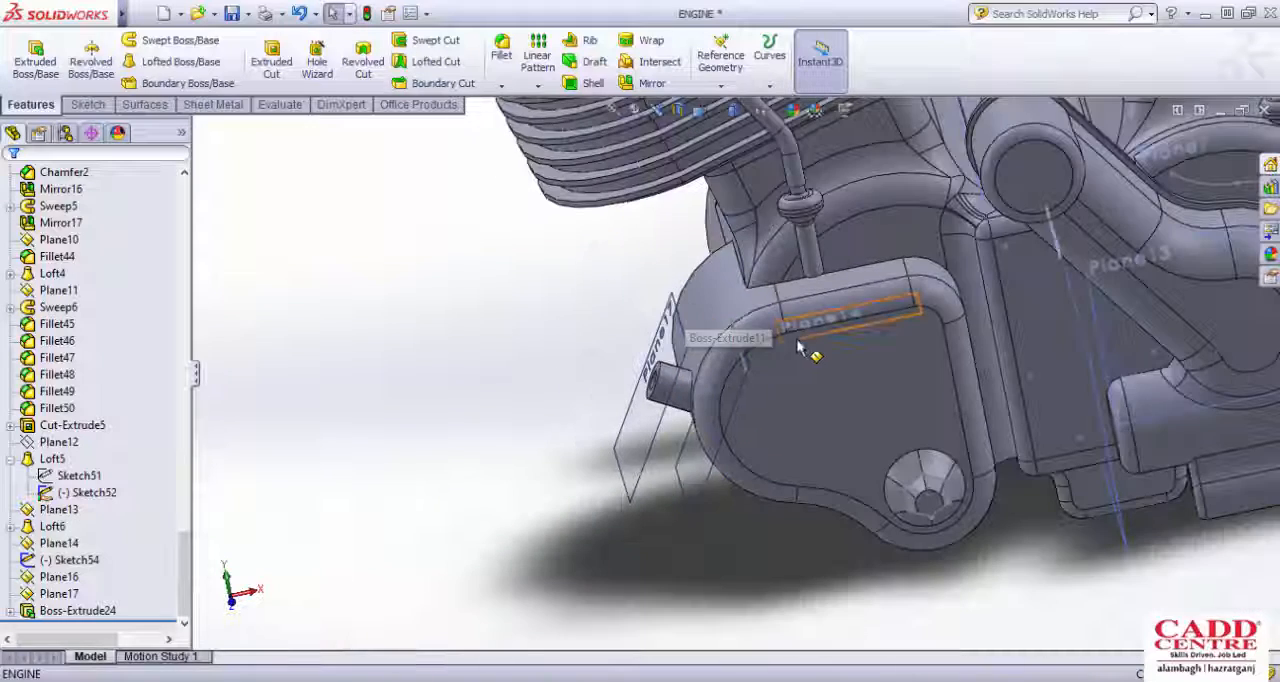
middle_drag(804, 345, 777, 391)
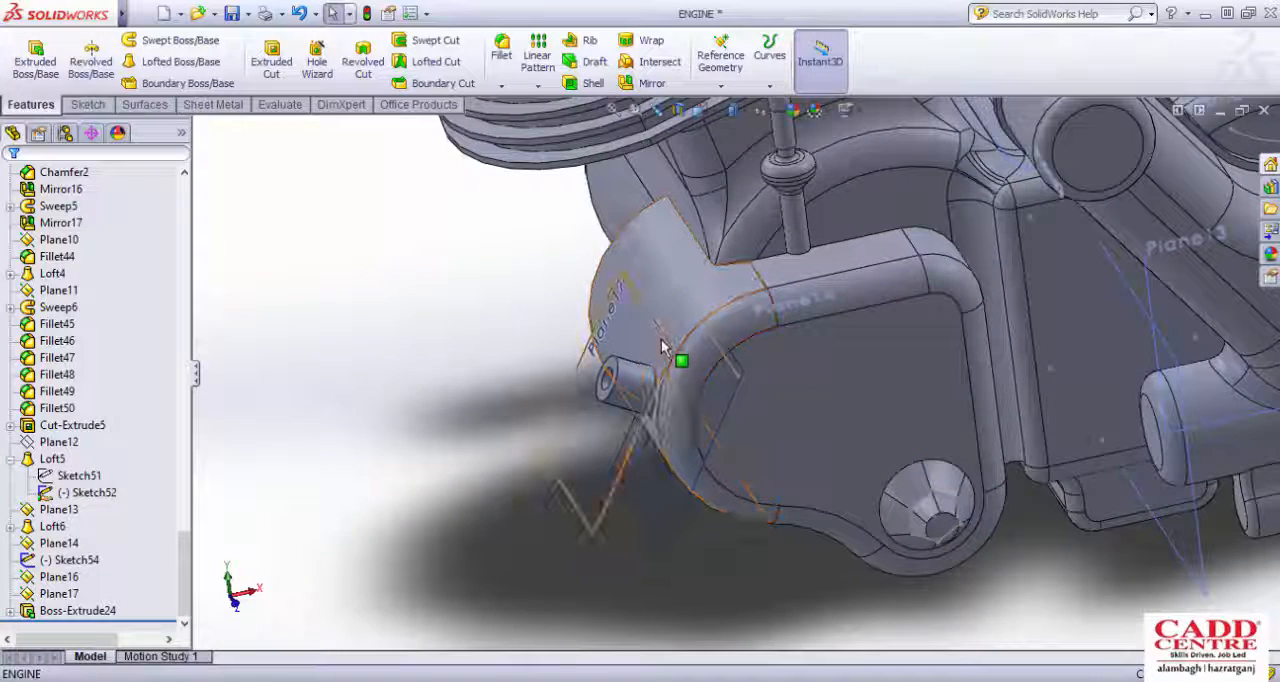
scroll(680, 348, down, 1)
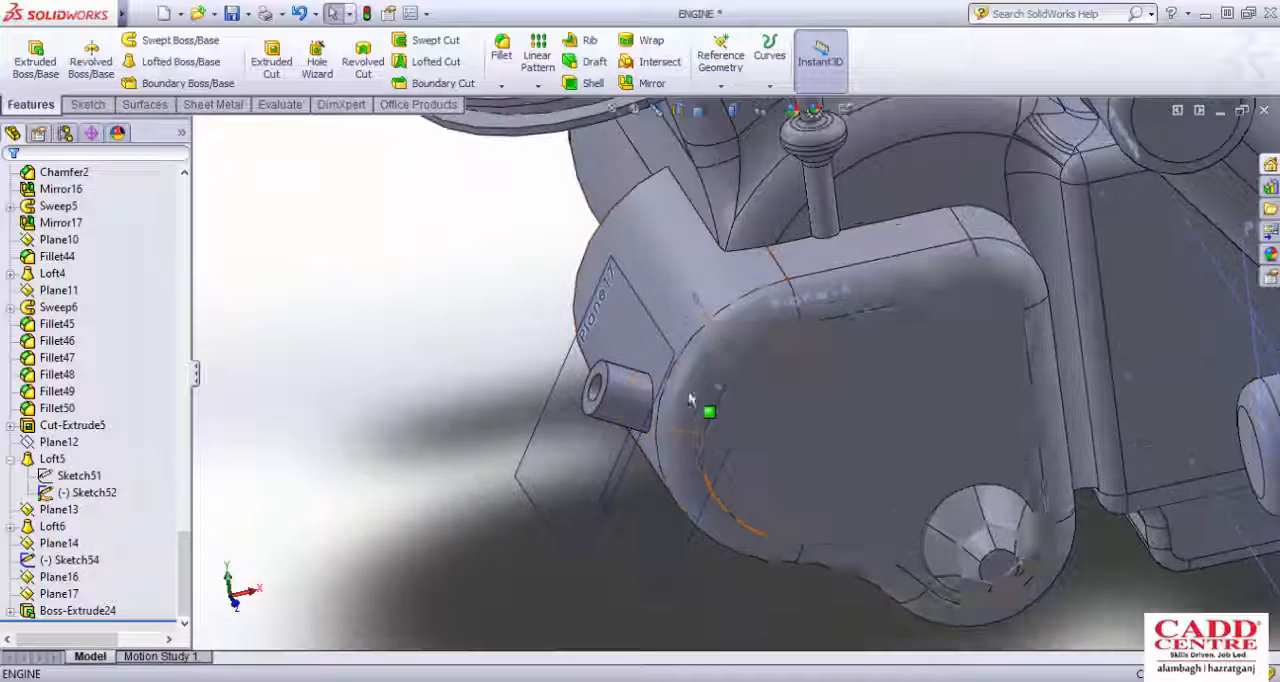
scroll(614, 344, up, 1)
scroll(614, 344, down, 2)
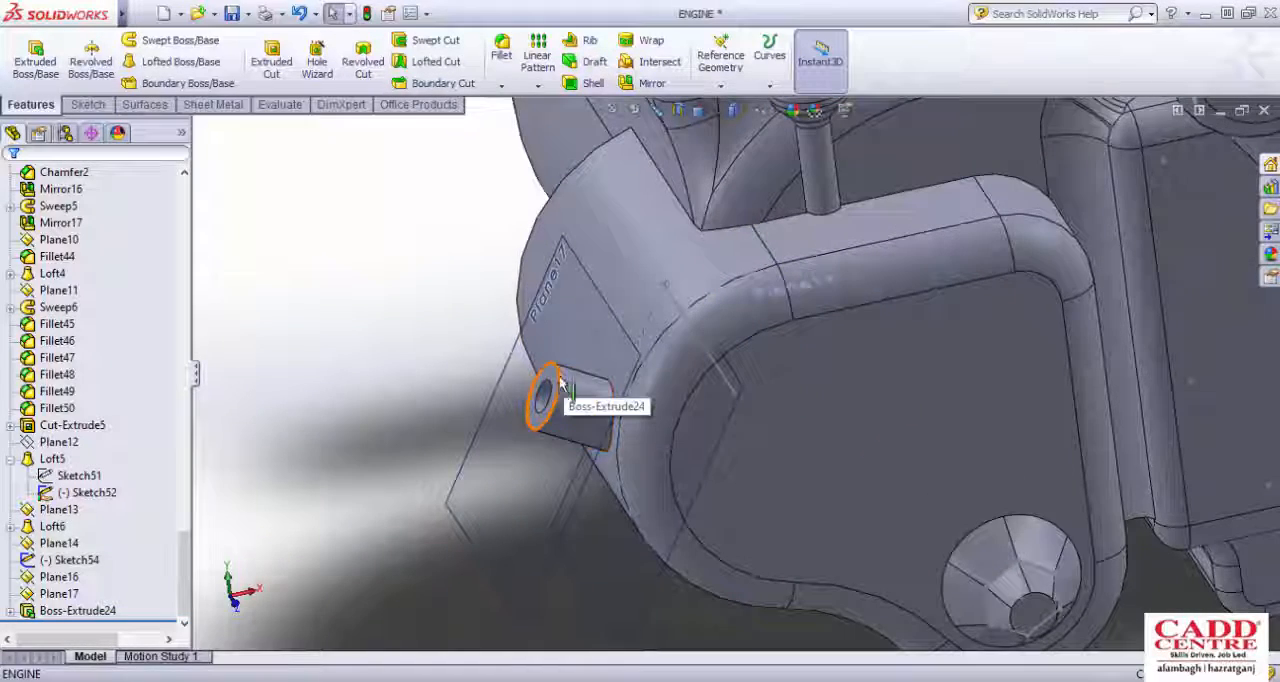
scroll(560, 384, up, 1)
scroll(666, 402, down, 2)
scroll(668, 402, up, 2)
middle_drag(686, 358, 633, 291)
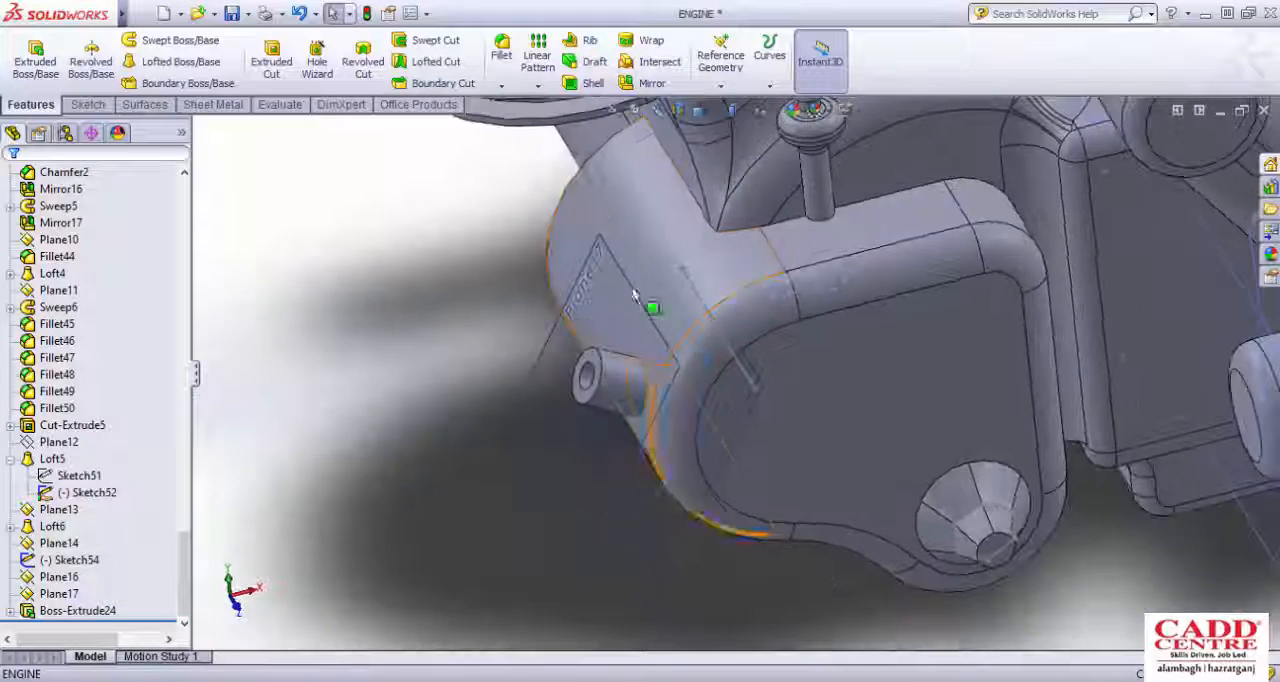
click(492, 62)
scroll(654, 339, down, 3)
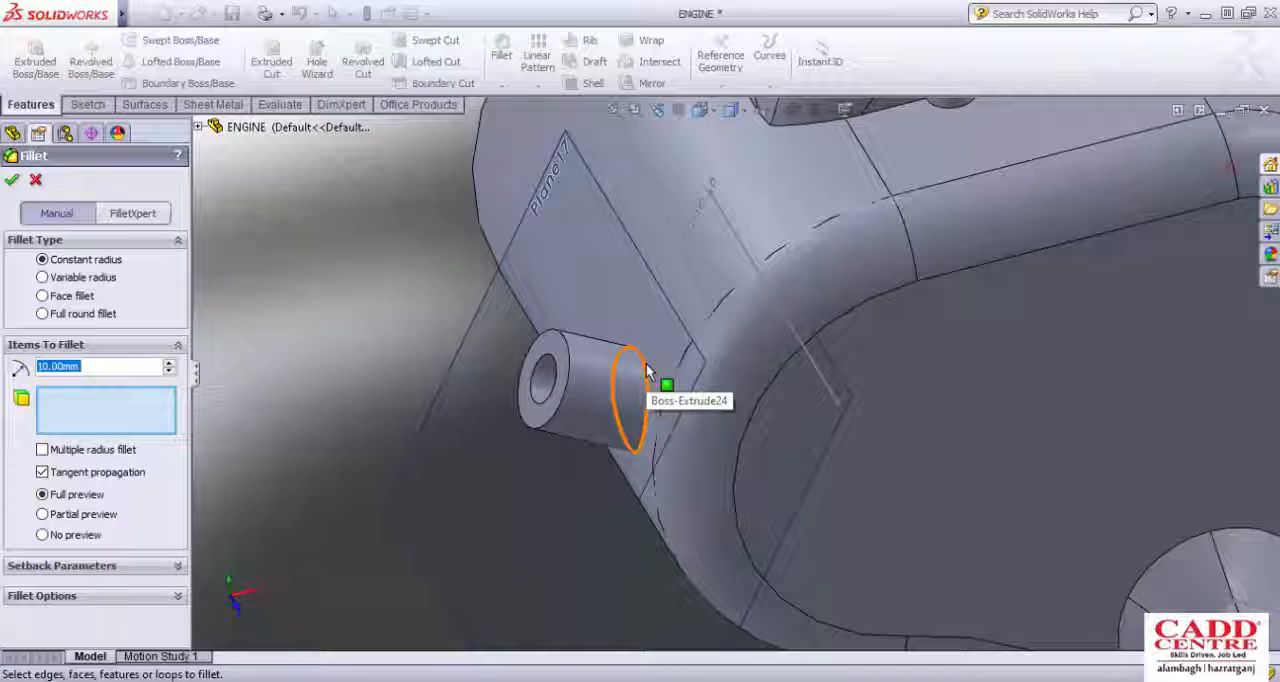
click(640, 385)
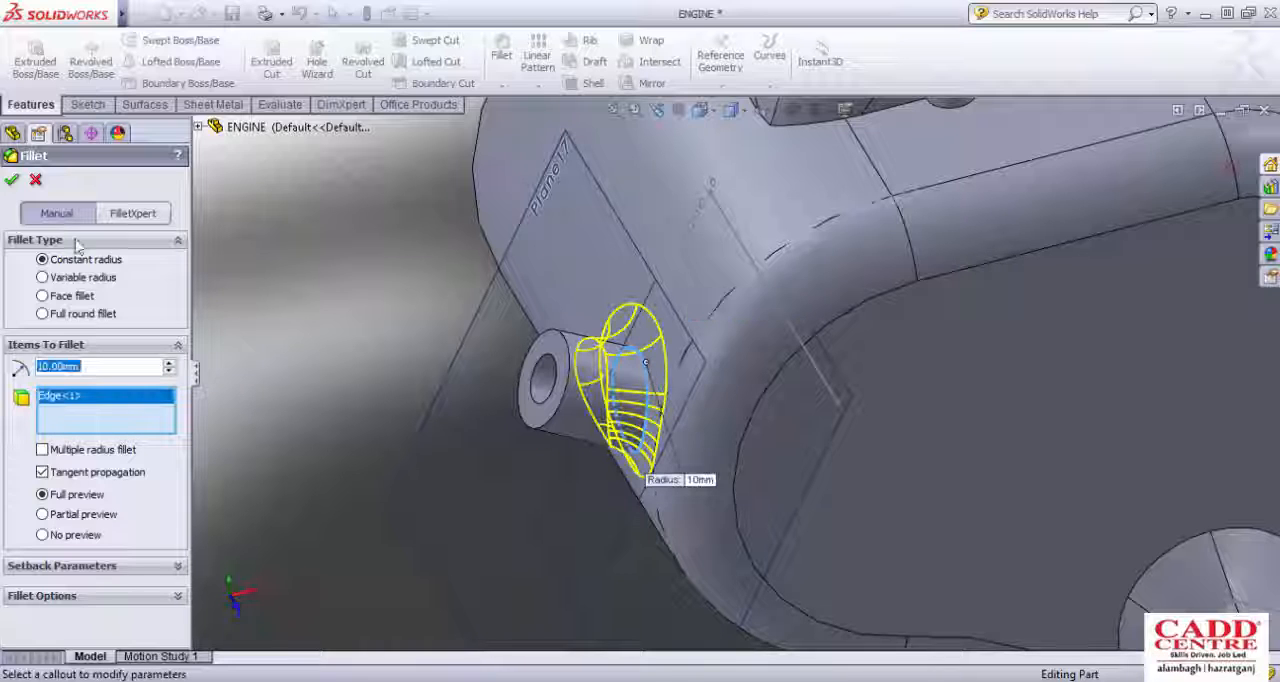
key(Return)
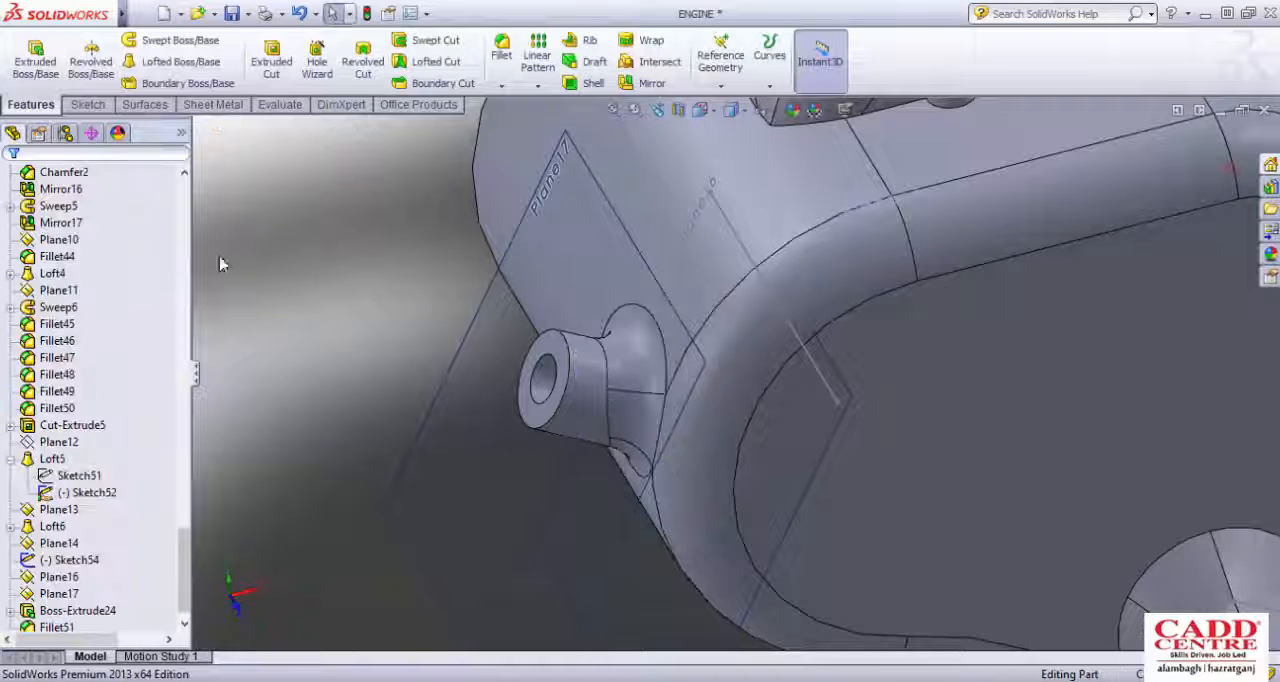
Step: Inspect the filleted hollow boss and the surrounding side cover from several angles
scroll(616, 347, up, 5)
middle_drag(616, 347, 630, 250)
scroll(734, 320, down, 4)
mouse_move(634, 371)
middle_down()
mouse_move(664, 345)
mouse_move(686, 363)
mouse_move(634, 394)
middle_up()
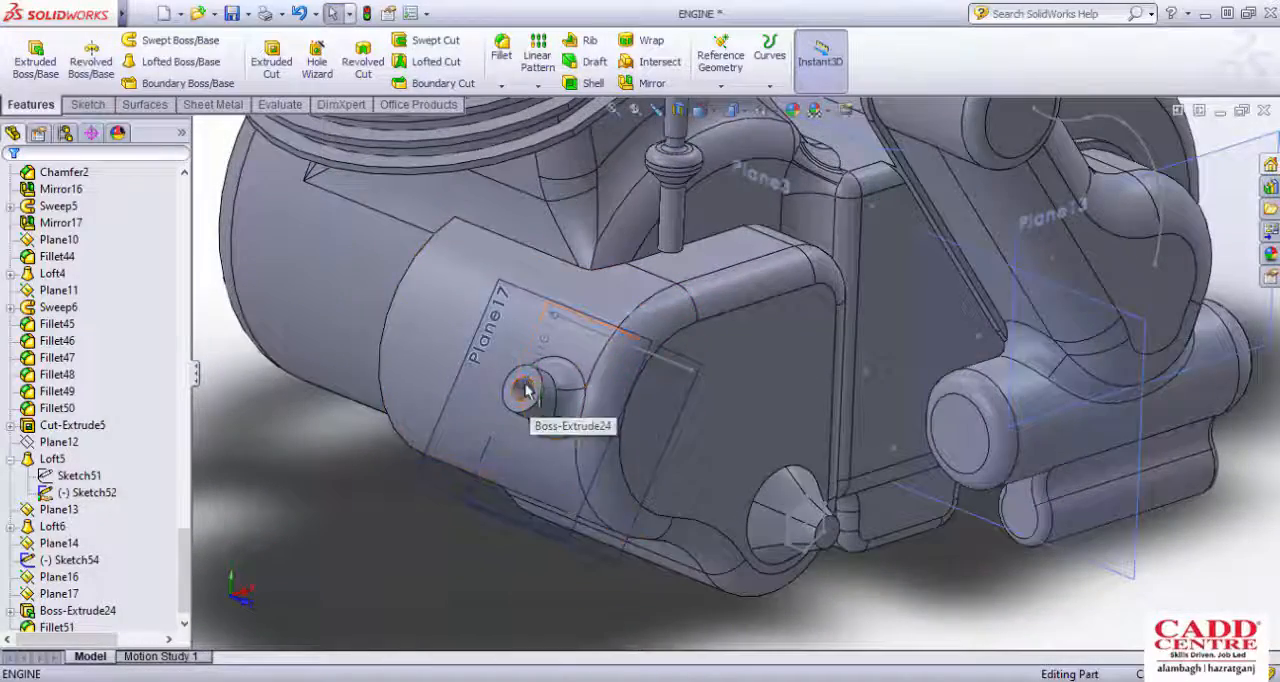
scroll(670, 395, up, 3)
middle_drag(672, 395, 614, 382)
scroll(612, 382, down, 3)
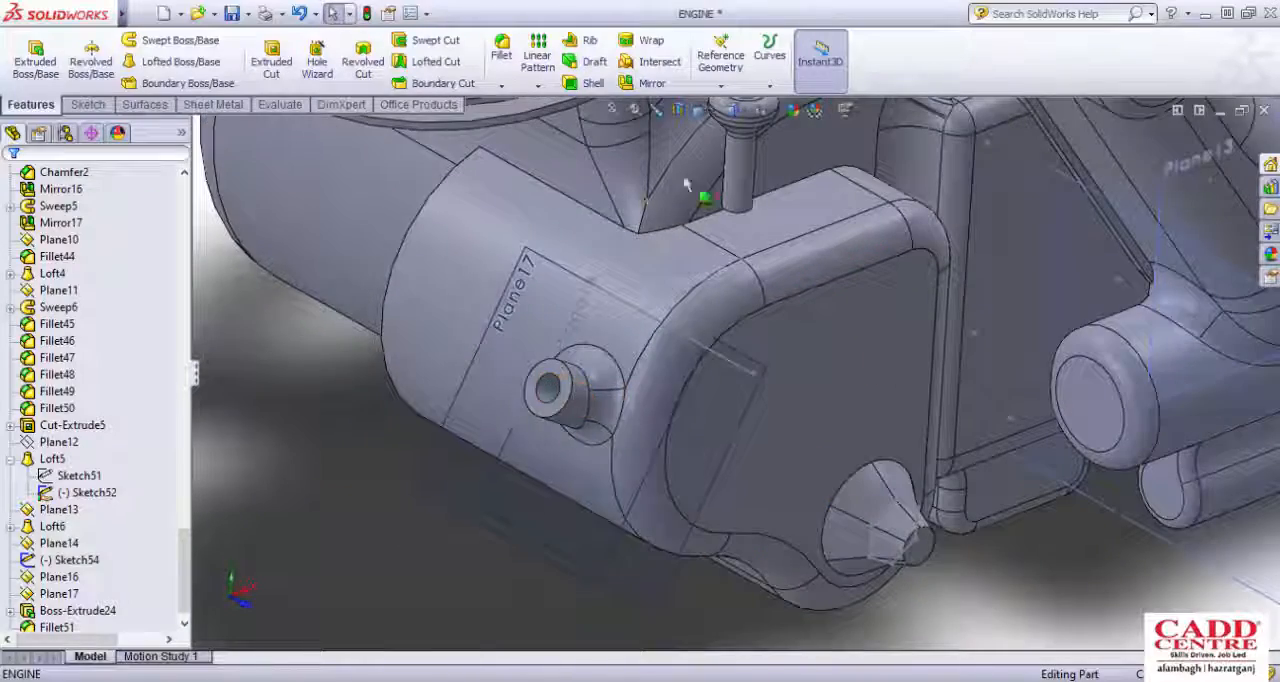
scroll(596, 390, up, 4)
middle_drag(692, 386, 750, 349)
scroll(755, 352, down, 4)
mouse_move(591, 366)
middle_down()
mouse_move(623, 372)
mouse_move(600, 373)
mouse_move(622, 392)
mouse_move(643, 330)
mouse_move(607, 338)
mouse_move(648, 386)
middle_up()
scroll(626, 394, up, 4)
scroll(716, 330, down, 3)
middle_drag(645, 444, 649, 437)
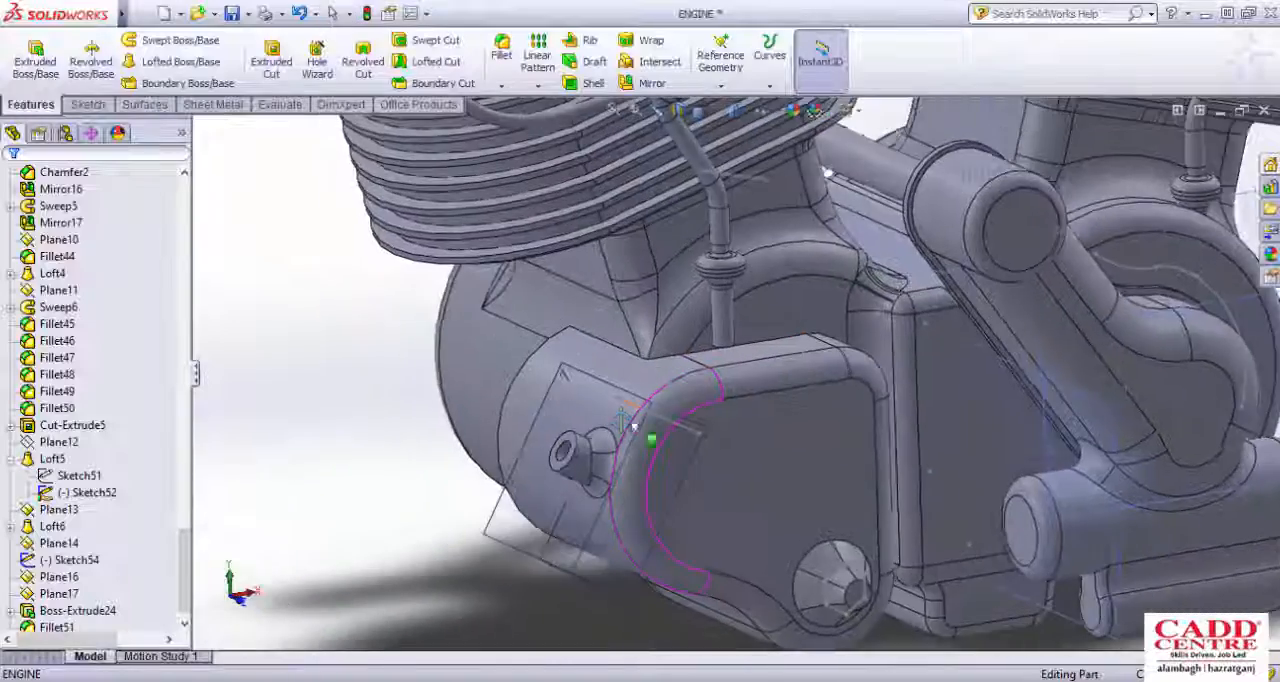
scroll(660, 432, down, 2)
scroll(617, 392, up, 8)
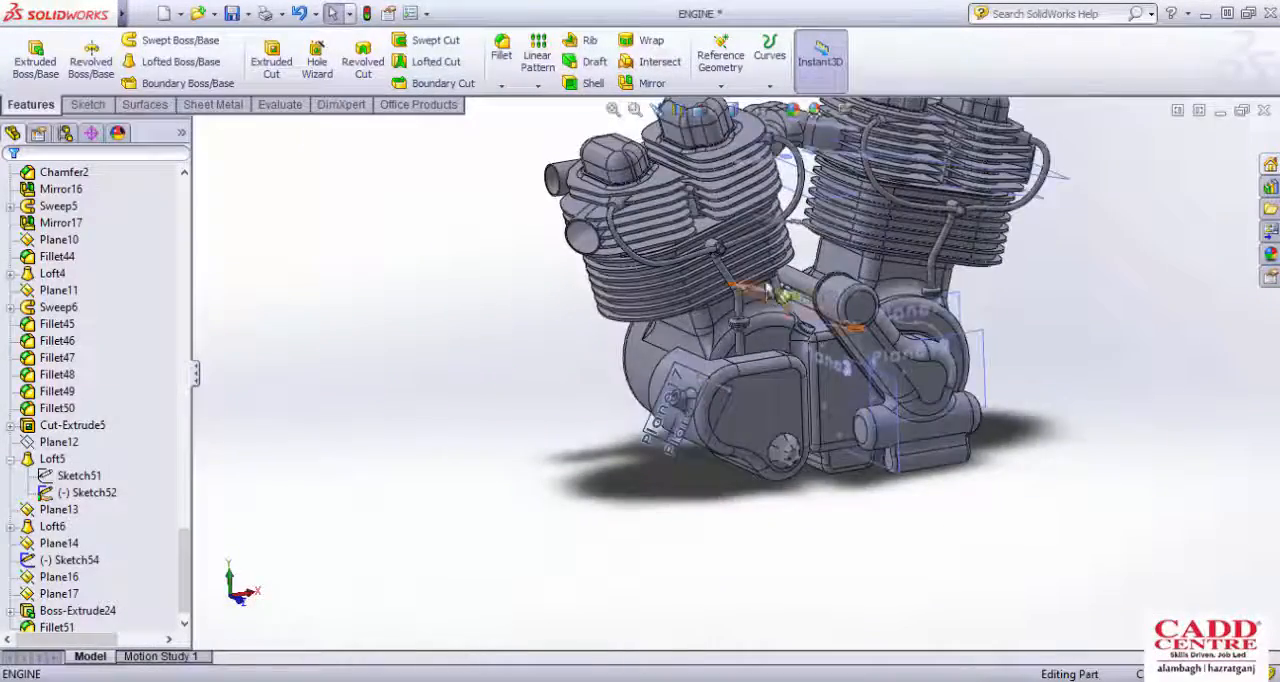
Step: Examine the whole V-type engine, including its cylinders, pipes and side cover, from an overall view
middle_drag(768, 290, 680, 300)
scroll(867, 280, down, 3)
middle_drag(790, 332, 764, 331)
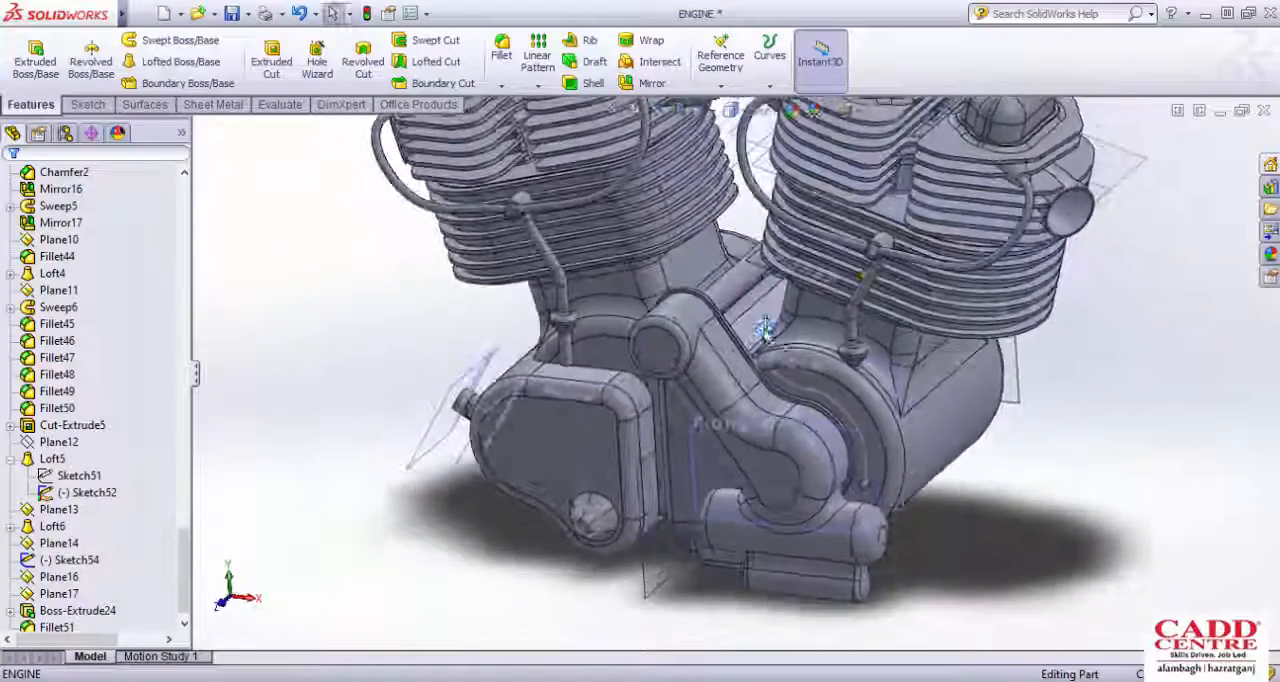
scroll(785, 264, up, 4)
scroll(782, 248, down, 3)
scroll(765, 325, up, 4)
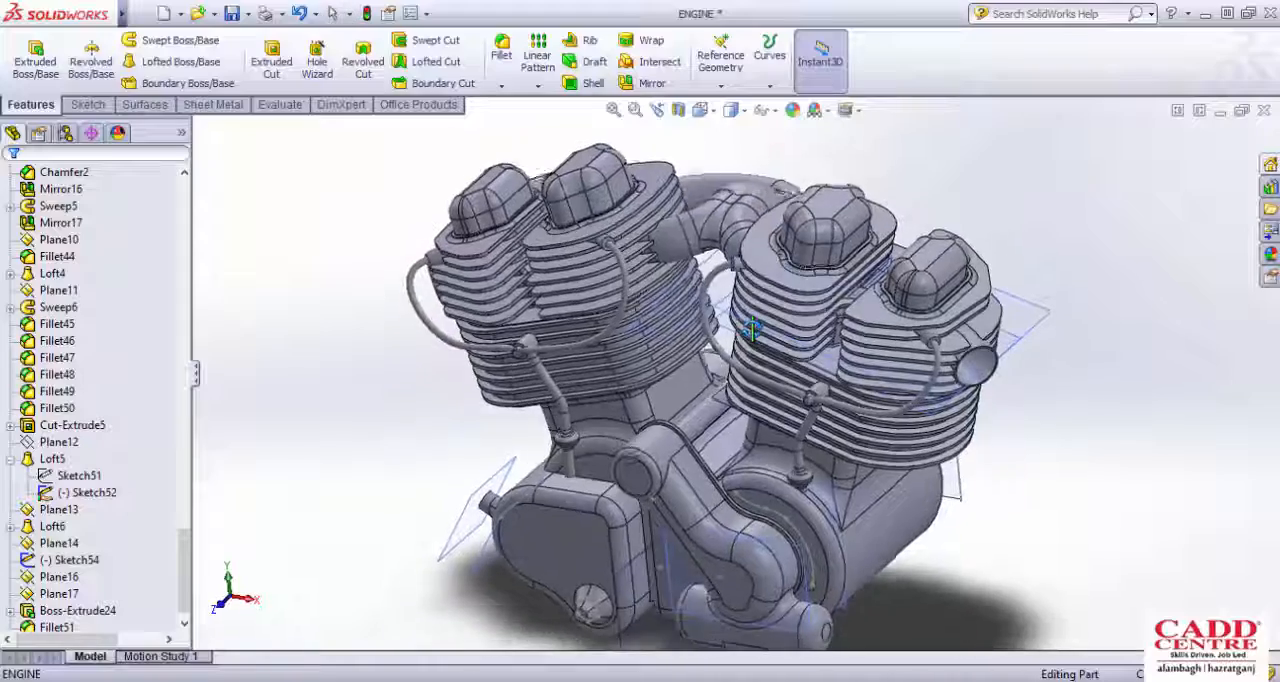
scroll(852, 404, down, 3)
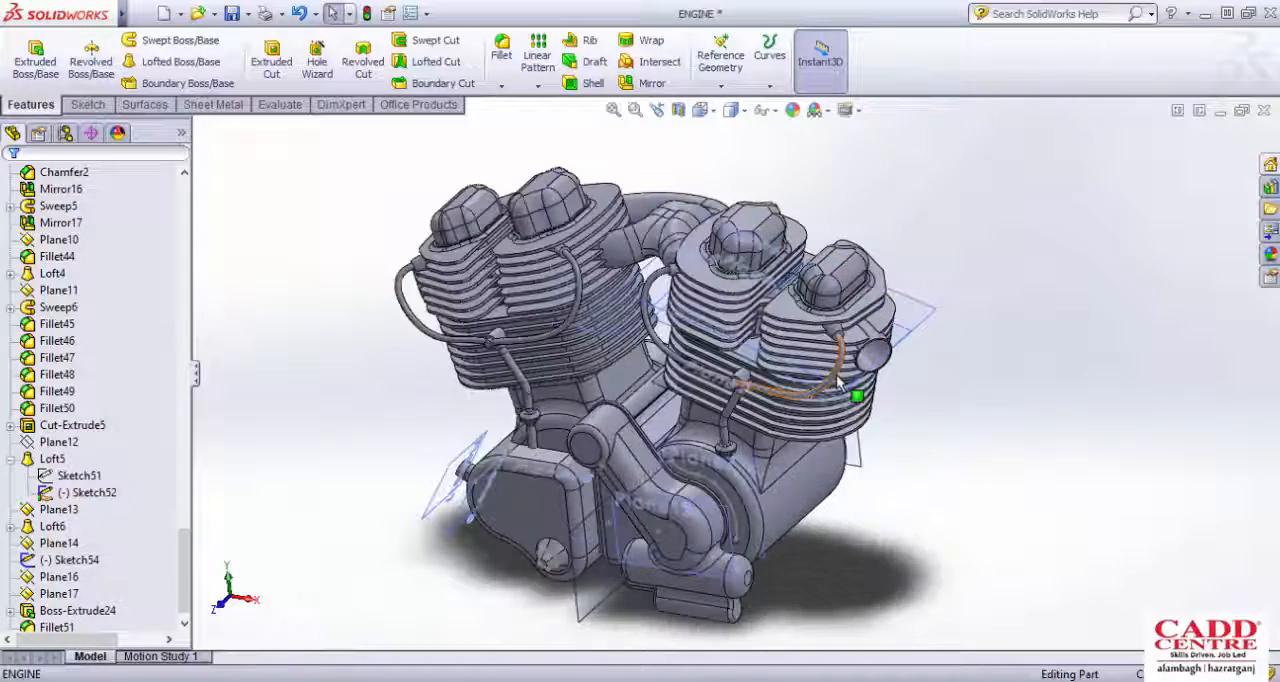
middle_drag(777, 373, 779, 382)
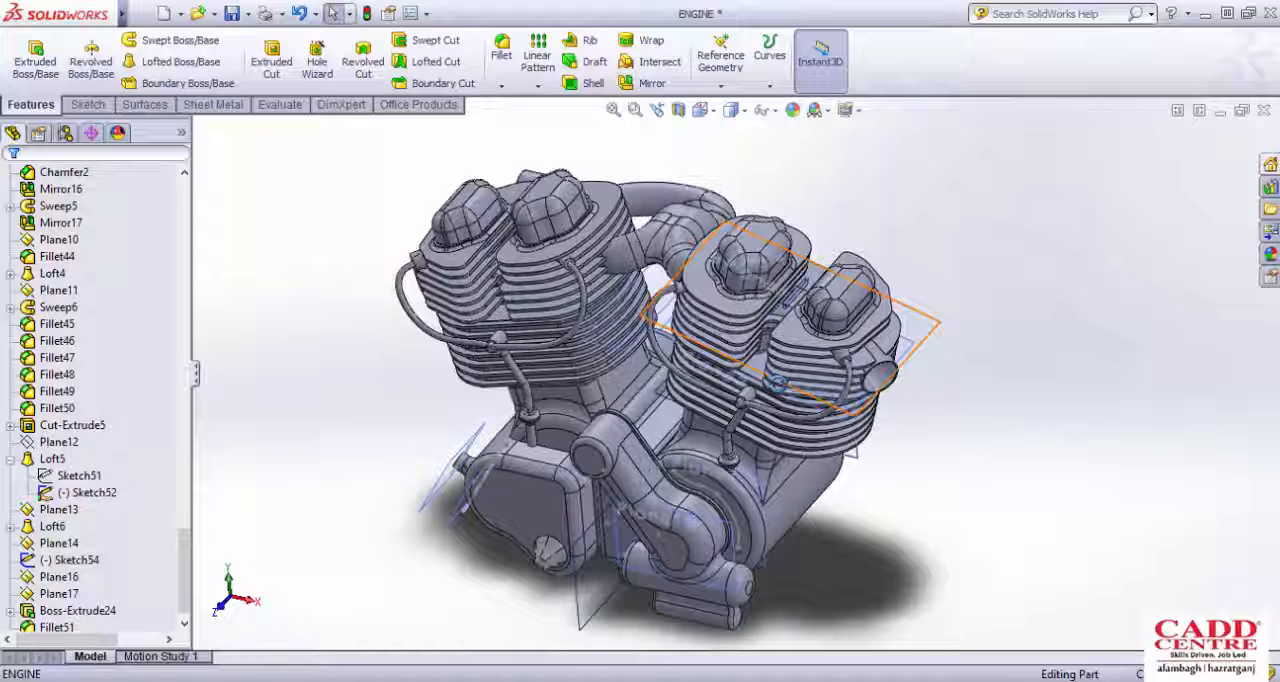